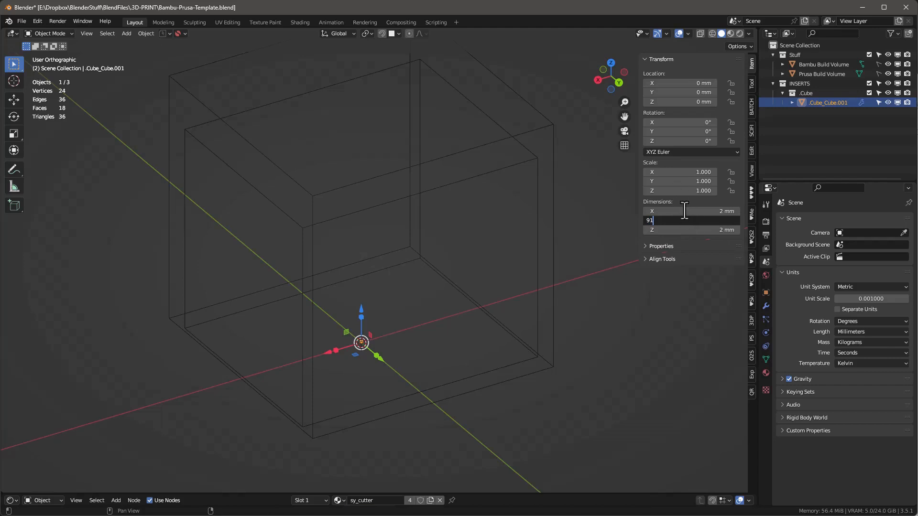
Set the cube's dimensions to 156 mm in X and 15 mm in Z, and apply its scale.
{"action": "left_click", "coordinate": [684, 211]}
{"action": "type", "text": "156"}
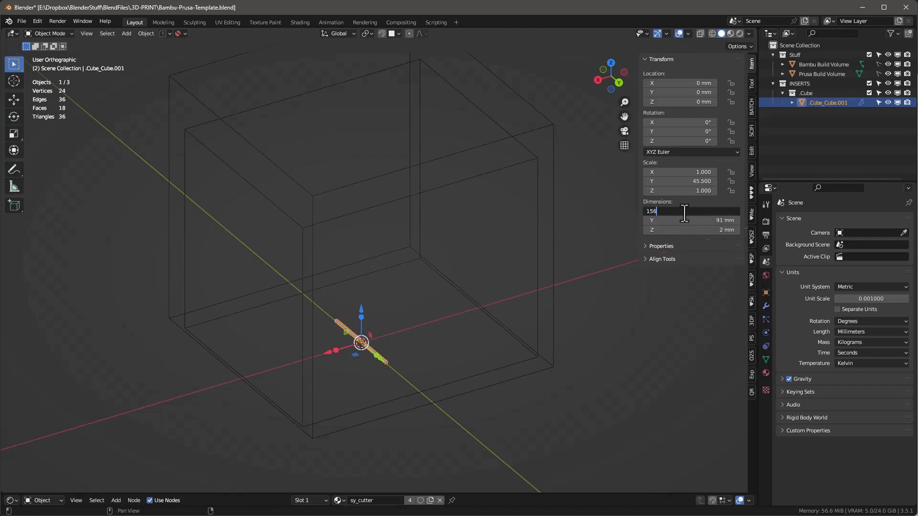
{"action": "key", "text": "Return"}
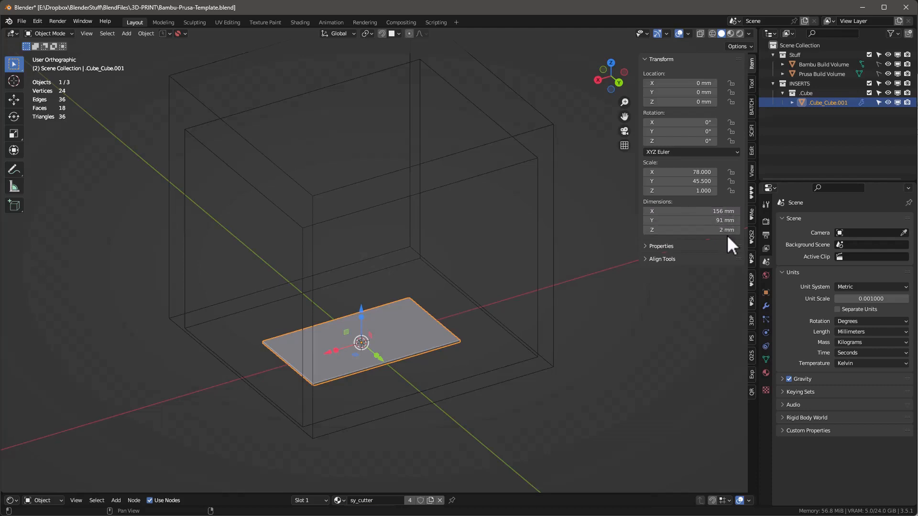
{"action": "left_click_drag", "start_coordinate": [718, 230], "coordinate": [711, 230]}
{"action": "left_click", "coordinate": [711, 230]}
{"action": "type", "text": "15"}
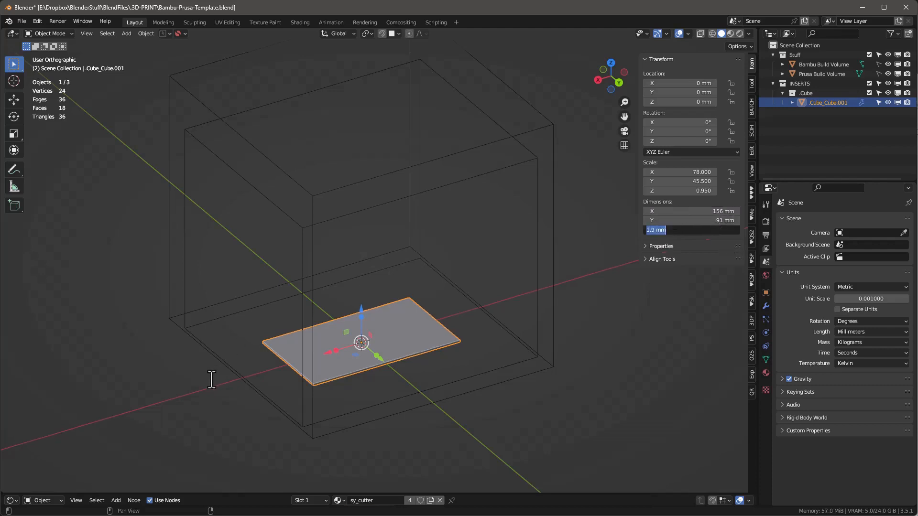
{"action": "key", "text": "Return"}
{"action": "key", "text": "ctrl+a"}
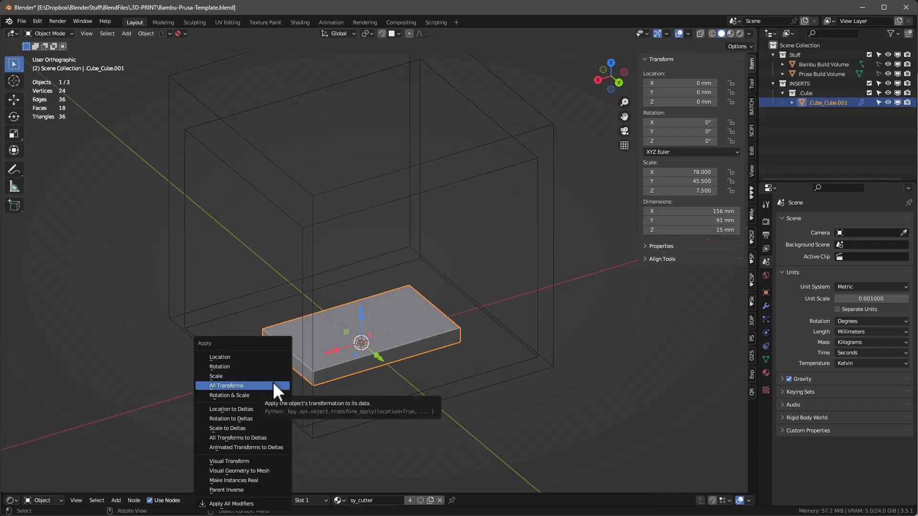
{"action": "left_click", "coordinate": [246, 375]}
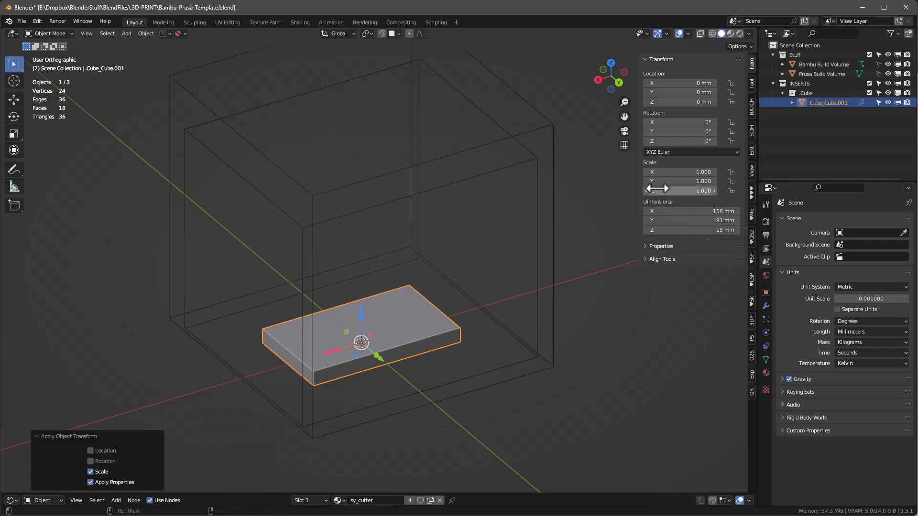
Set the first Bevel modifier's amount to 17 mm and enable it in the viewport to round the slab's vertical corners.
{"action": "scroll", "coordinate": [370, 351], "scroll_direction": "up", "scroll_amount": 1}
{"action": "scroll", "coordinate": [371, 350], "scroll_direction": "up", "scroll_amount": 1}
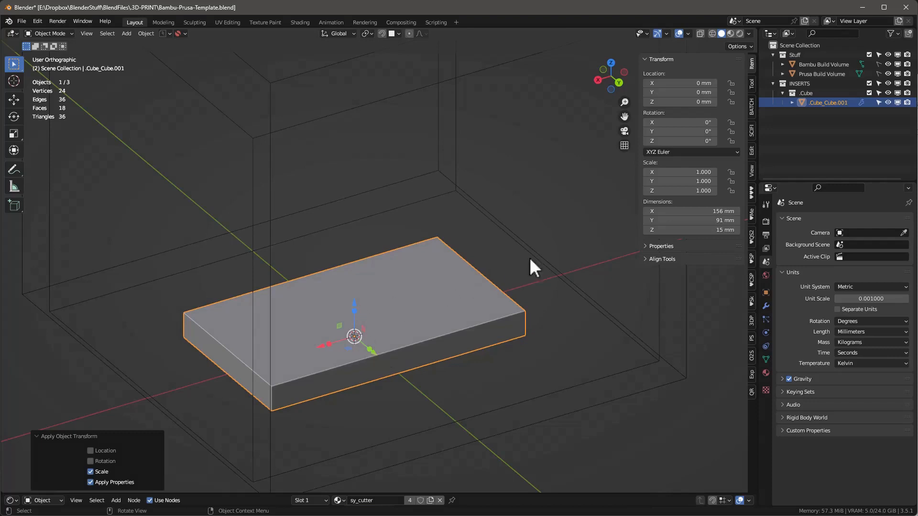
{"action": "left_click", "coordinate": [765, 308]}
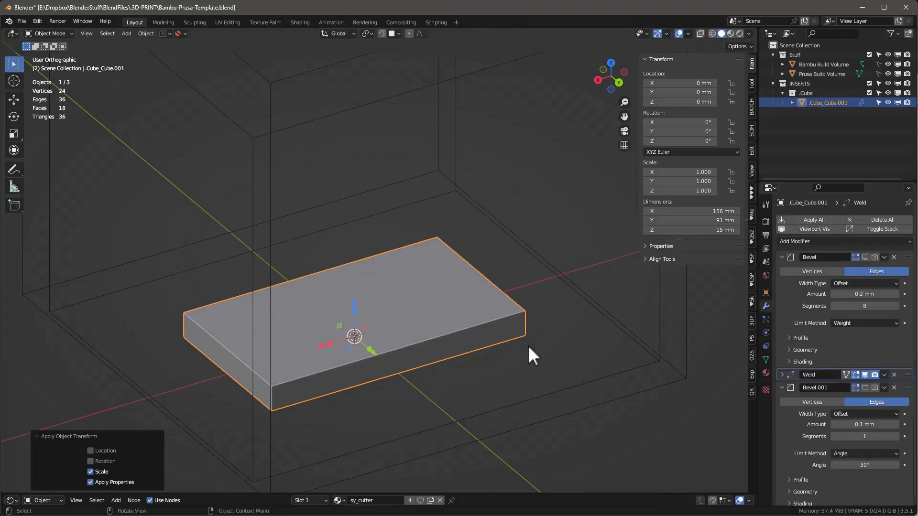
{"action": "left_click", "coordinate": [880, 295]}
{"action": "type", "text": "178"}
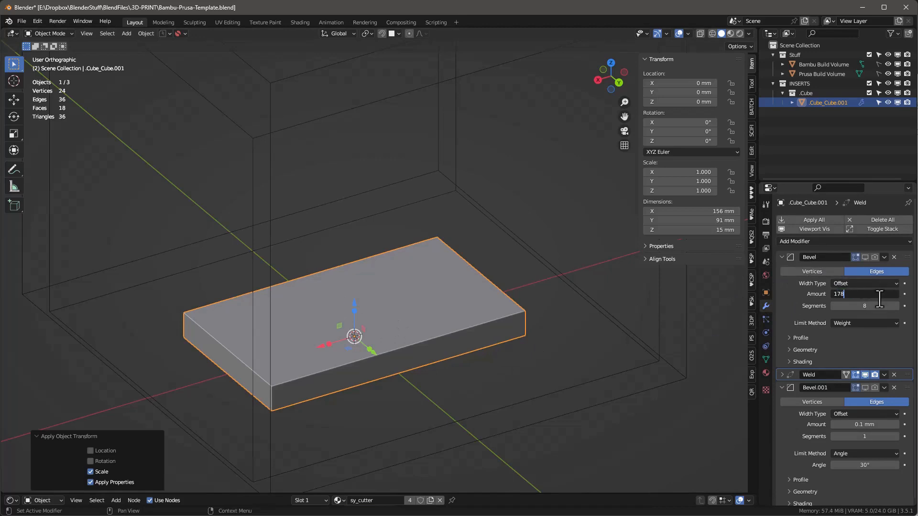
{"action": "key", "text": "BackSpace"}
{"action": "key", "text": "Return"}
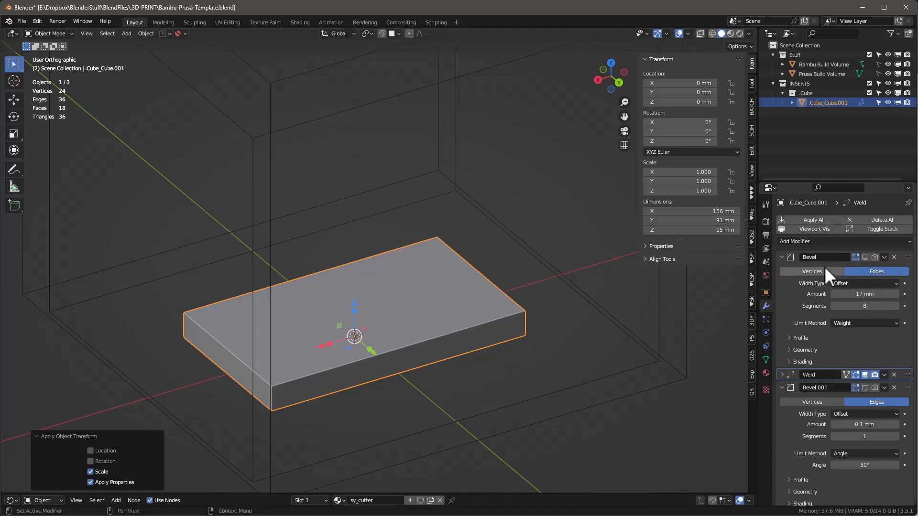
{"action": "left_click", "coordinate": [865, 257]}
{"action": "mouse_move", "coordinate": [329, 346]}
{"action": "middle_mouse_down"}
{"action": "mouse_move", "coordinate": [283, 403]}
{"action": "mouse_move", "coordinate": [314, 298]}
{"action": "mouse_move", "coordinate": [343, 336]}
{"action": "middle_mouse_up"}
Shade the slab flat and set the first Bevel modifier's segments to 32.
{"action": "right_click", "coordinate": [405, 289]}
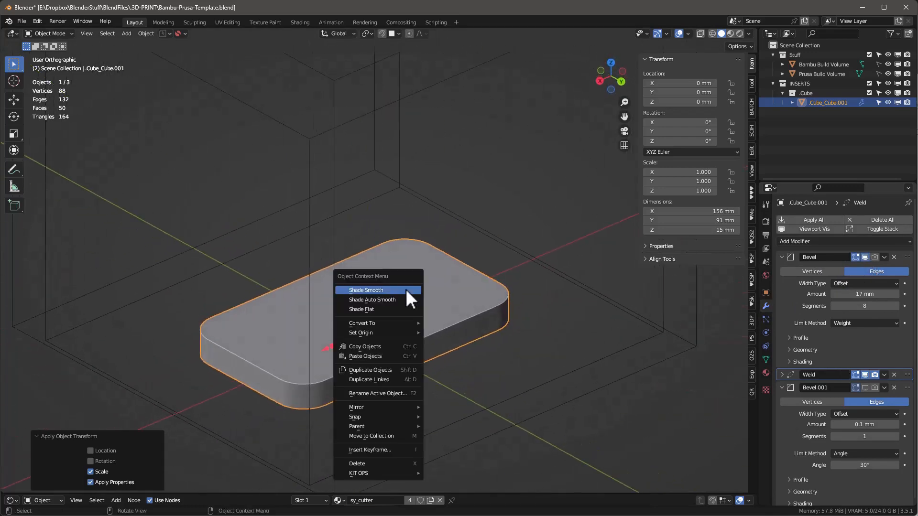
{"action": "left_click", "coordinate": [385, 306]}
{"action": "middle_click_drag", "start_coordinate": [435, 343], "coordinate": [415, 344]}
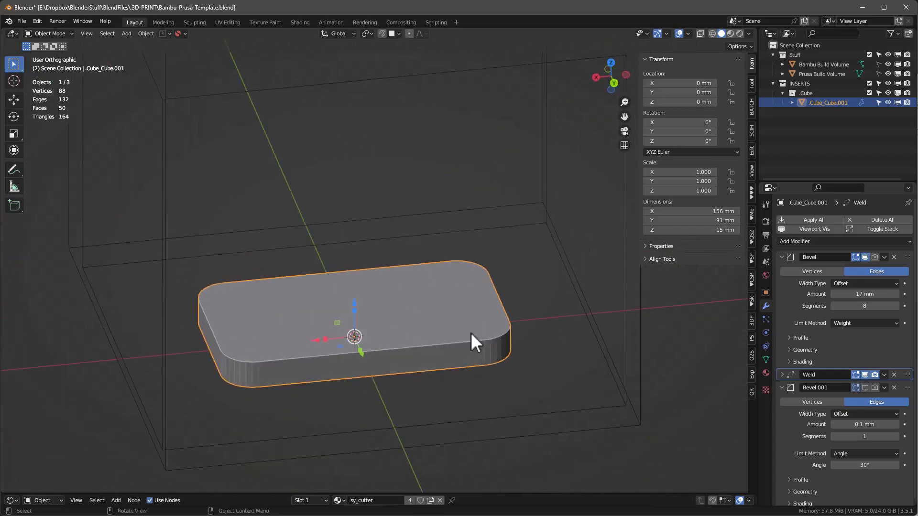
{"action": "left_click", "coordinate": [881, 302]}
{"action": "type", "text": "32"}
{"action": "key", "text": "Return"}
{"action": "middle_click_drag", "start_coordinate": [454, 283], "coordinate": [371, 311]}
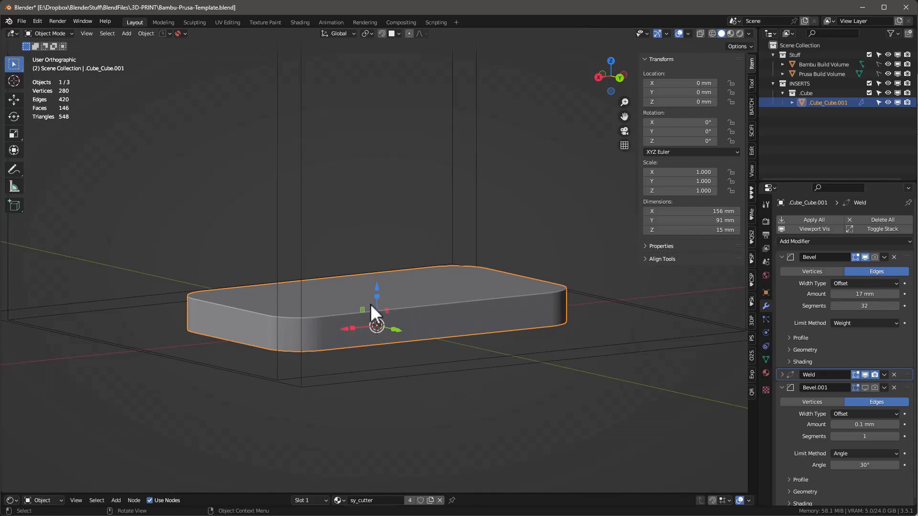
{"action": "middle_click_drag", "start_coordinate": [371, 304], "coordinate": [394, 337]}
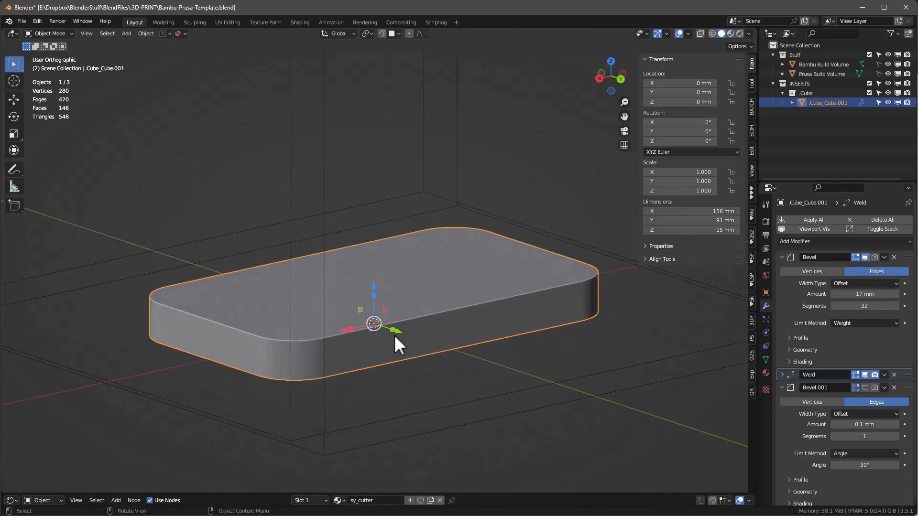
Set the Bevel.001 modifier's amount to 4 mm and enable it in the viewport.
{"action": "left_click", "coordinate": [782, 257]}
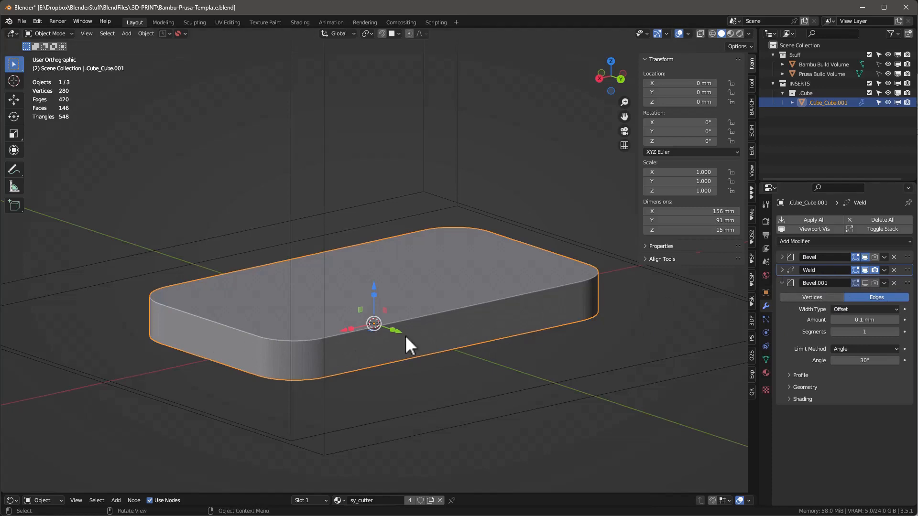
{"action": "left_click", "coordinate": [865, 269]}
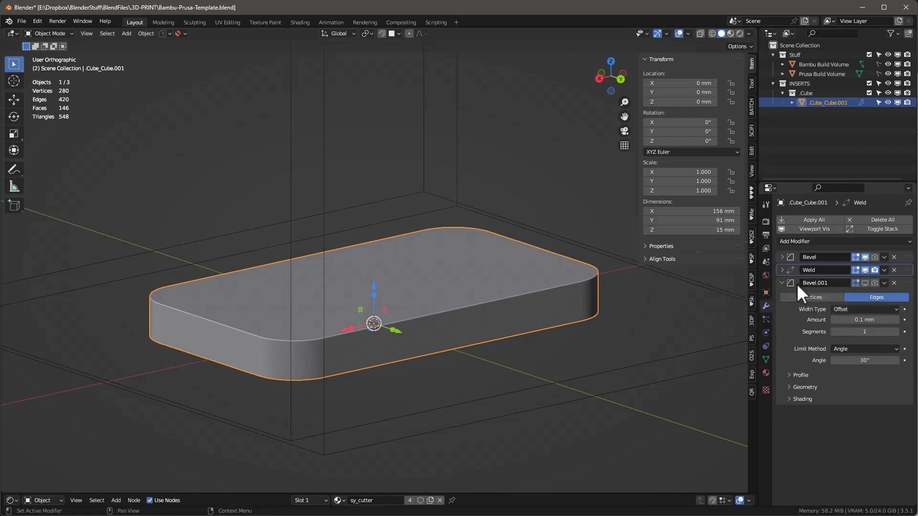
{"action": "left_click", "coordinate": [860, 320]}
{"action": "type", "text": "4"}
{"action": "key", "text": "Return"}
{"action": "left_click", "coordinate": [864, 283]}
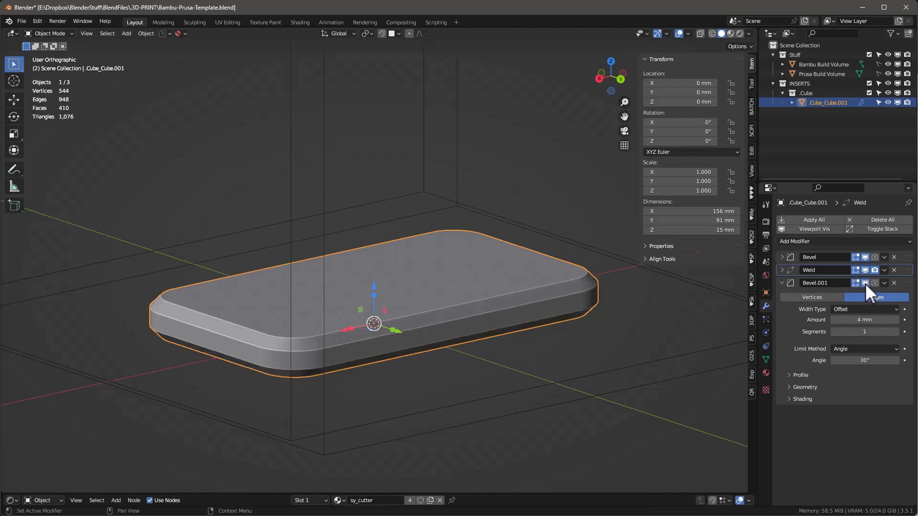
Set the Bevel.001 modifier's amount to 2 mm and its segments to 12.
{"action": "left_click_drag", "start_coordinate": [886, 320], "coordinate": [881, 320]}
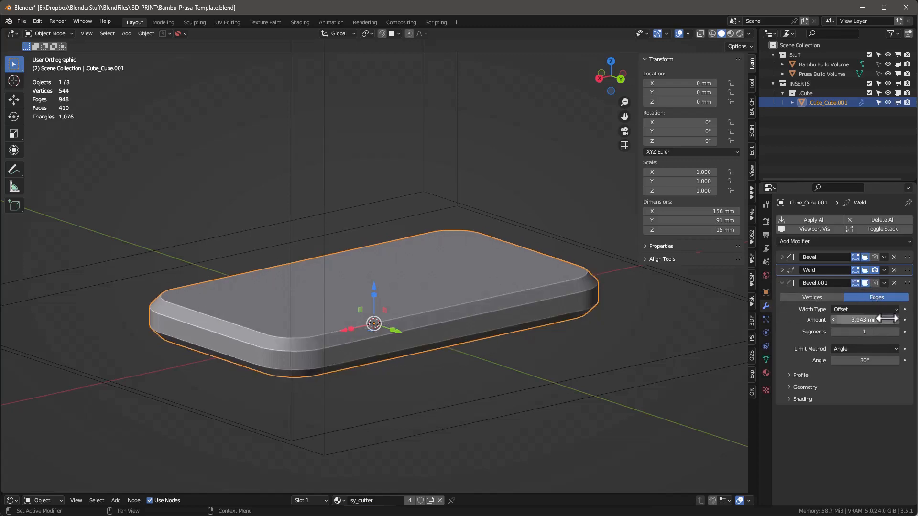
{"action": "left_click", "coordinate": [865, 320]}
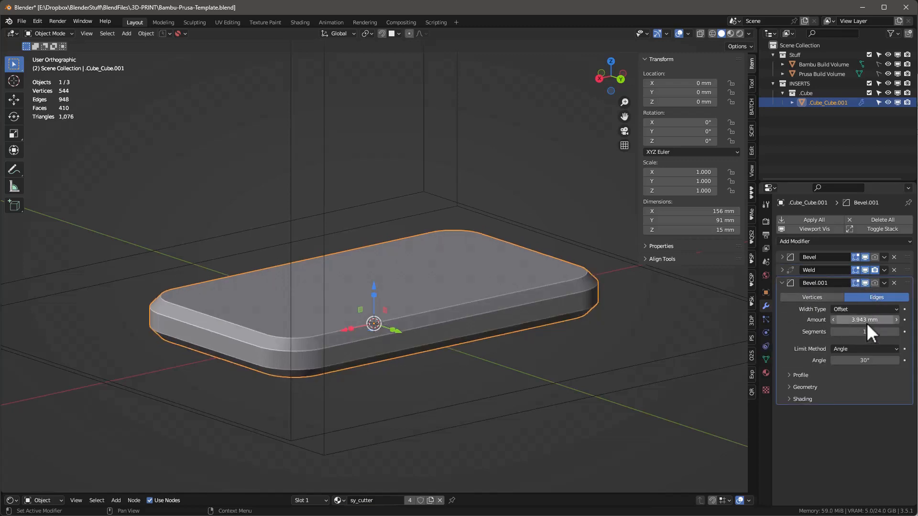
{"action": "type", "text": "2"}
{"action": "key", "text": "Return"}
{"action": "left_click", "coordinate": [857, 332]}
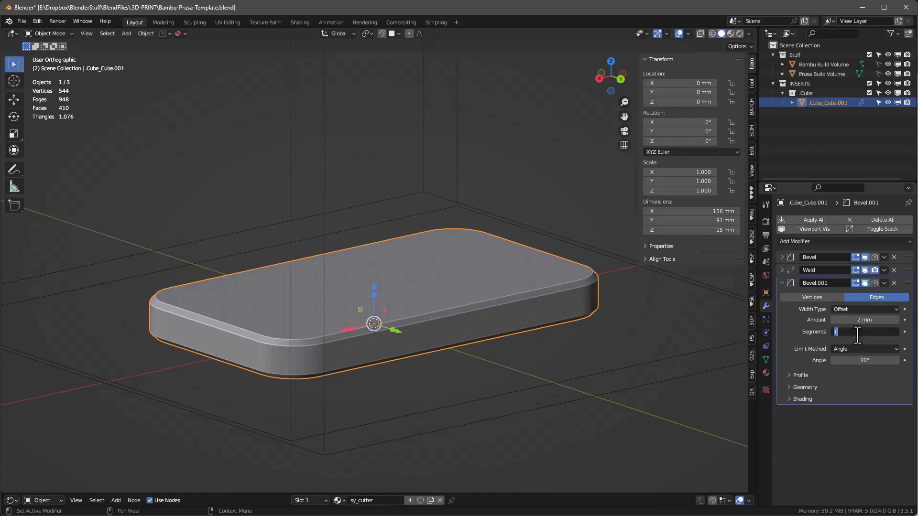
{"action": "type", "text": "12"}
{"action": "key", "text": "Return"}
{"action": "middle_click_drag", "start_coordinate": [564, 342], "coordinate": [475, 337]}
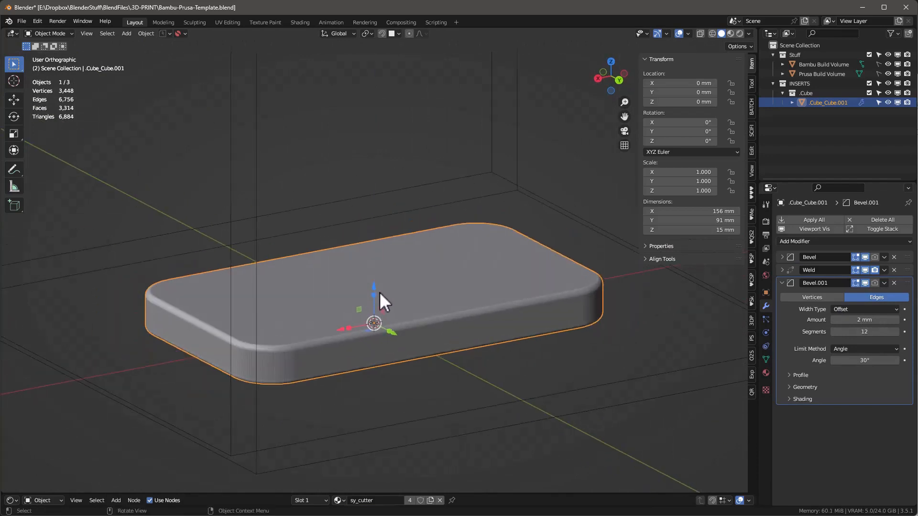
Raise the slab's top face by 5 mm along Z in Edit Mode, and return to Object Mode.
{"action": "key", "text": "Tab"}
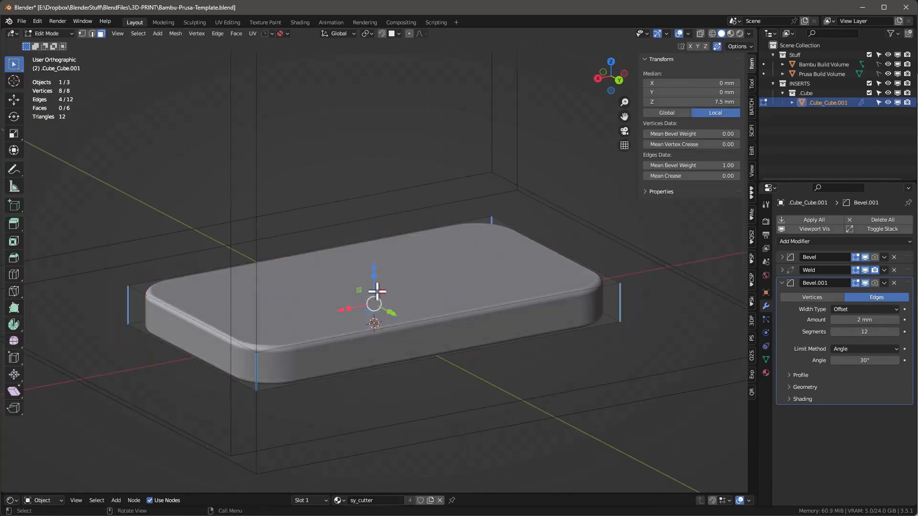
{"action": "left_click", "coordinate": [409, 273]}
{"action": "left_click_drag", "start_coordinate": [375, 246], "coordinate": [362, 221]}
{"action": "left_click", "coordinate": [125, 439]}
{"action": "type", "text": "5"}
{"action": "key", "text": "Return"}
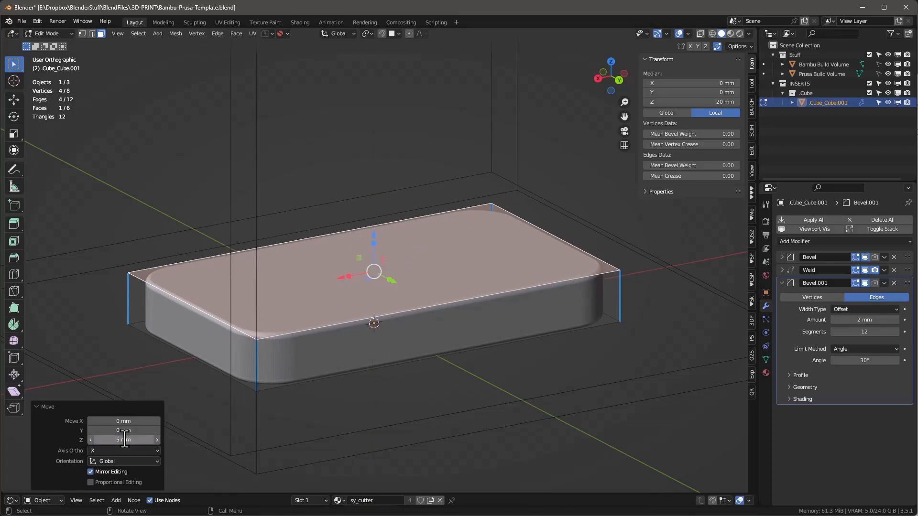
{"action": "key", "text": "Tab"}
{"action": "scroll", "coordinate": [497, 296], "scroll_direction": "down", "scroll_amount": 2}
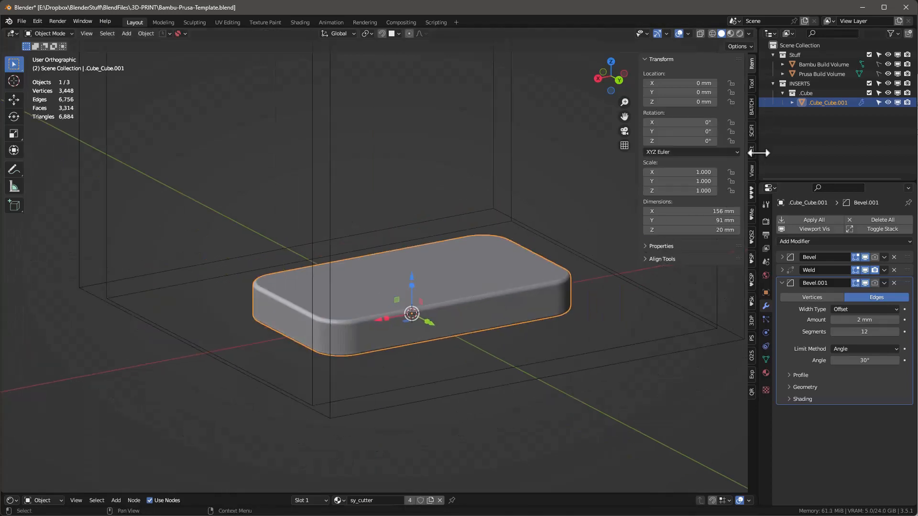
Choose the subtractive -.cube insert in KIT OPS and set the snap mode to face.
{"action": "left_click", "coordinate": [750, 192]}
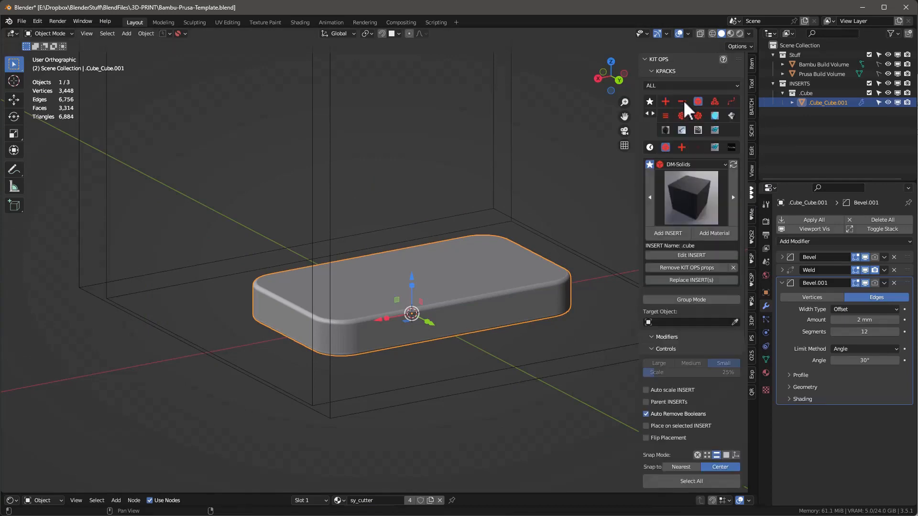
{"action": "left_click", "coordinate": [683, 101]}
{"action": "left_click", "coordinate": [693, 183]}
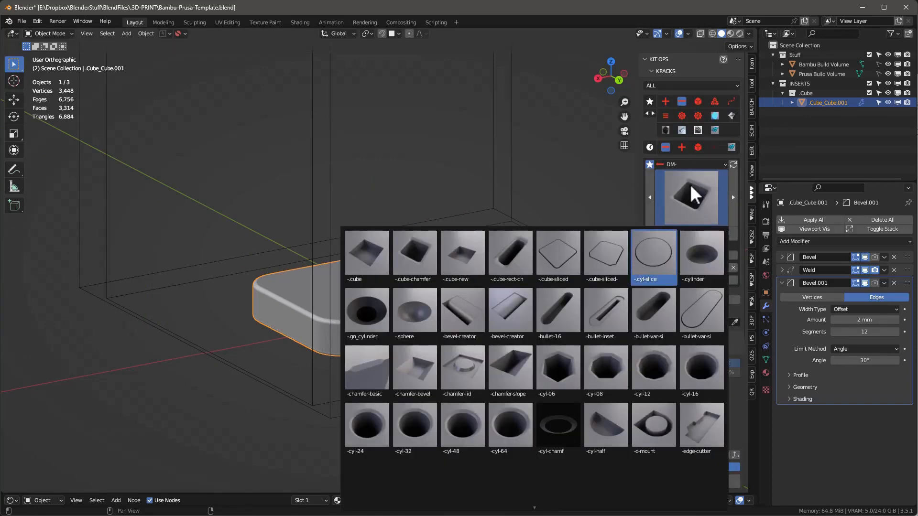
{"action": "left_click", "coordinate": [371, 254]}
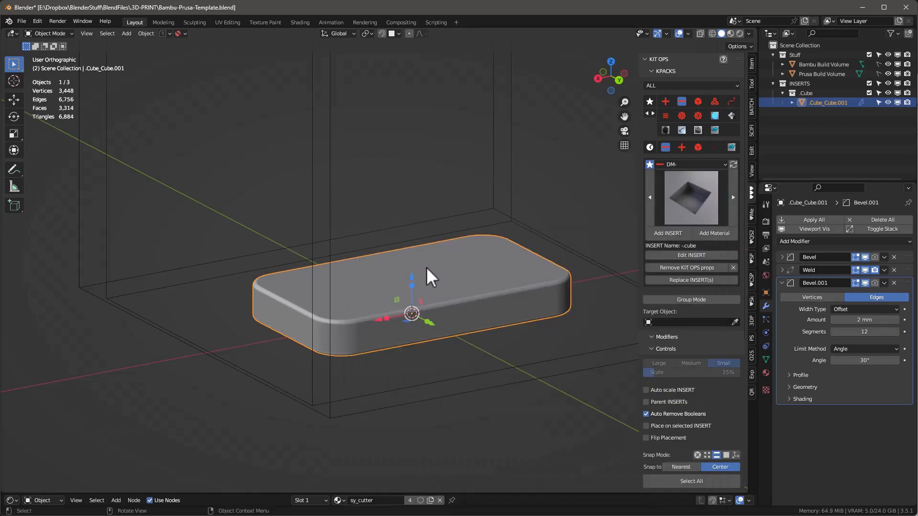
{"action": "middle_click_drag", "start_coordinate": [425, 268], "coordinate": [429, 284]}
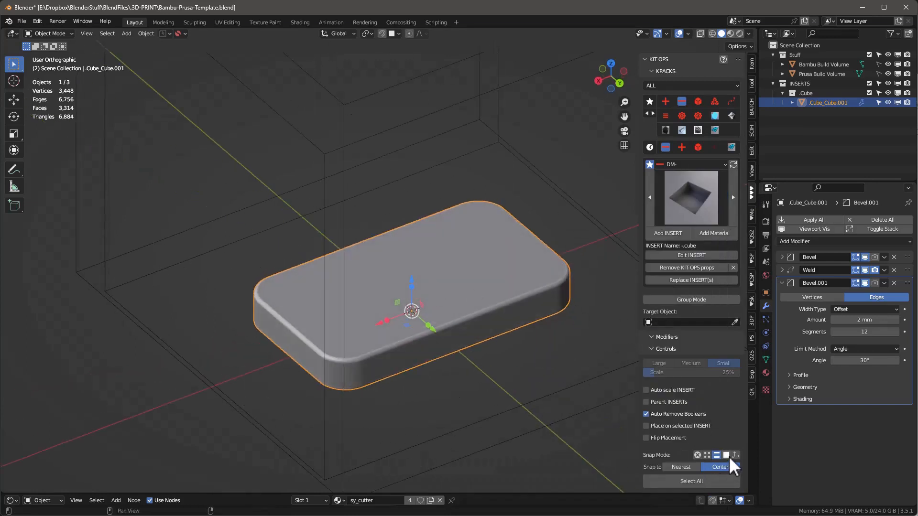
{"action": "left_click", "coordinate": [726, 455]}
Undo the untargeted insert, remove the slab's KIT OPS props, and place the cube cutter at the center of its top face.
{"action": "left_click", "coordinate": [410, 283]}
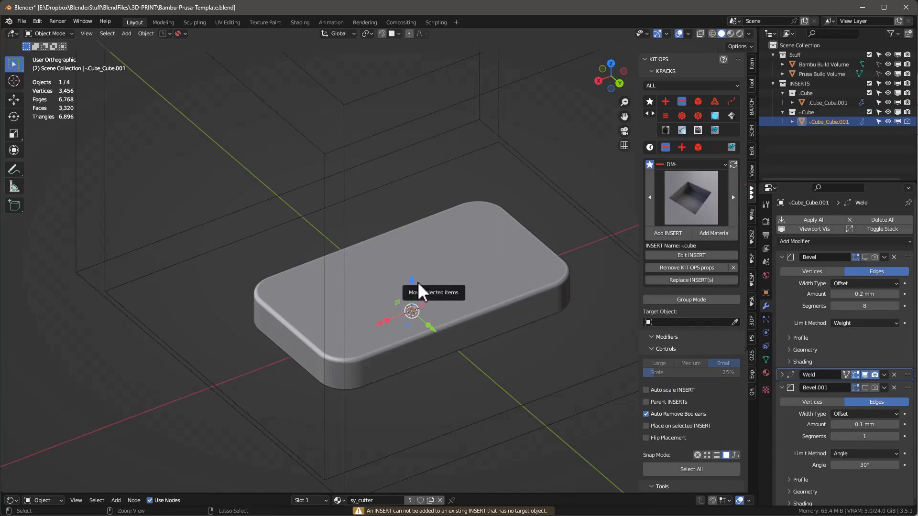
{"action": "key", "text": "ctrl+z"}
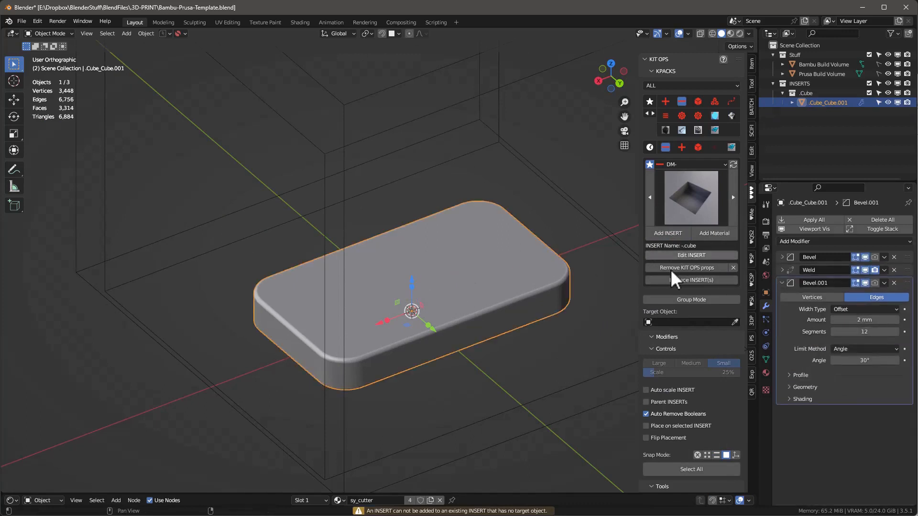
{"action": "left_click", "coordinate": [690, 267]}
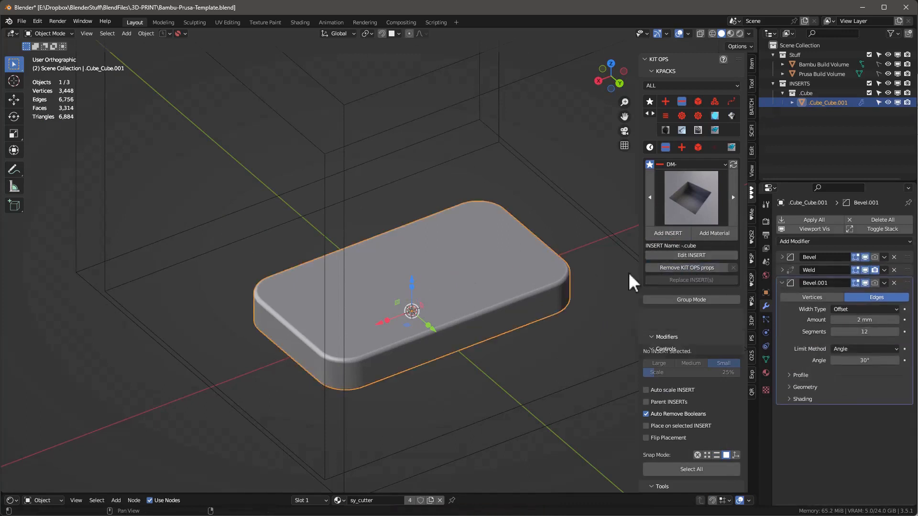
{"action": "left_click", "coordinate": [670, 233]}
{"action": "left_click_drag", "start_coordinate": [411, 281], "coordinate": [415, 265]}
Scale the cube cutter along X by about 1.93 so it spans the slab's full length.
{"action": "key", "text": "s"}
{"action": "key", "text": "x"}
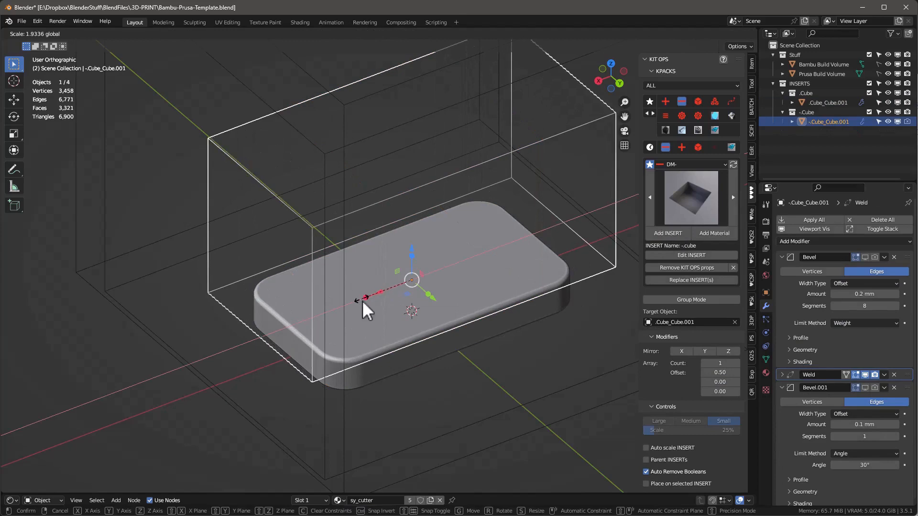
{"action": "left_click", "coordinate": [400, 312]}
{"action": "middle_click_drag", "start_coordinate": [400, 312], "coordinate": [392, 289]}
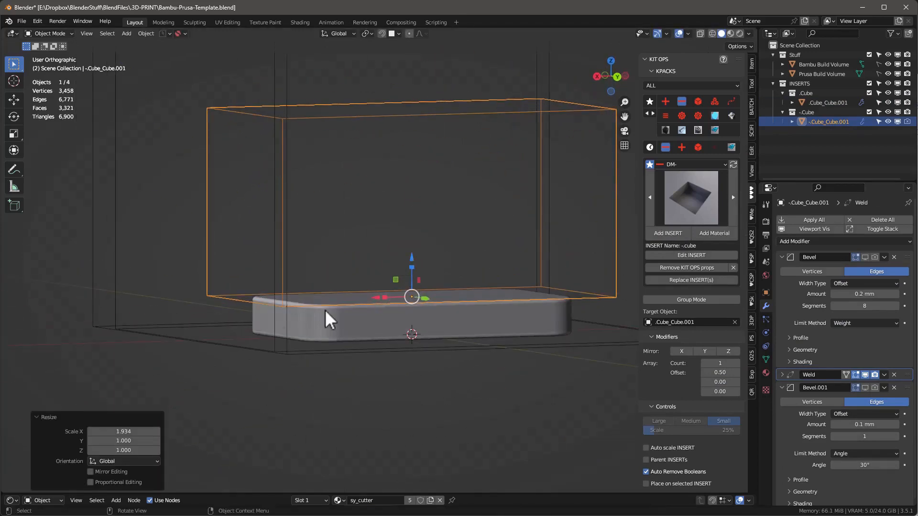
Move the cube cutter -5 mm along Z to cut off the slab's rounded upper edge.
{"action": "left_click_drag", "start_coordinate": [414, 265], "coordinate": [413, 275]}
{"action": "left_click", "coordinate": [144, 439]}
{"action": "type", "text": "-5"}
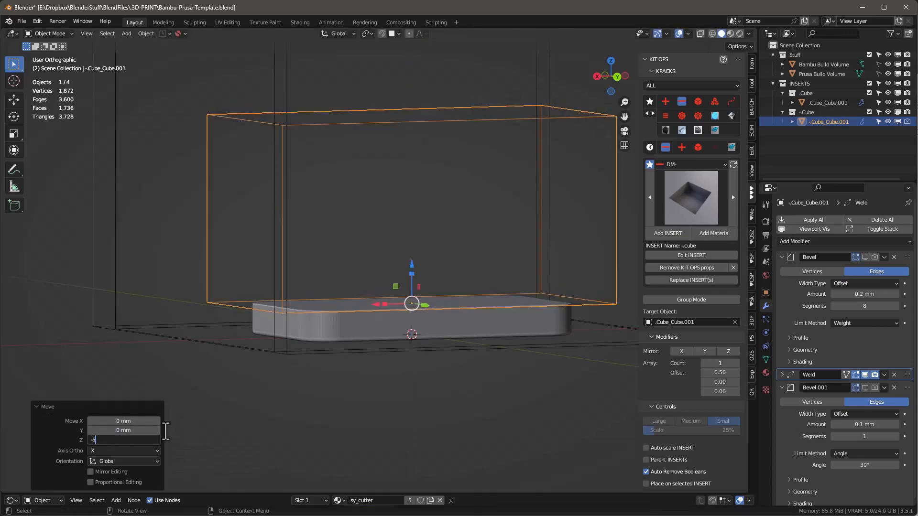
{"action": "key", "text": "Return"}
{"action": "middle_click_drag", "start_coordinate": [366, 355], "coordinate": [406, 311]}
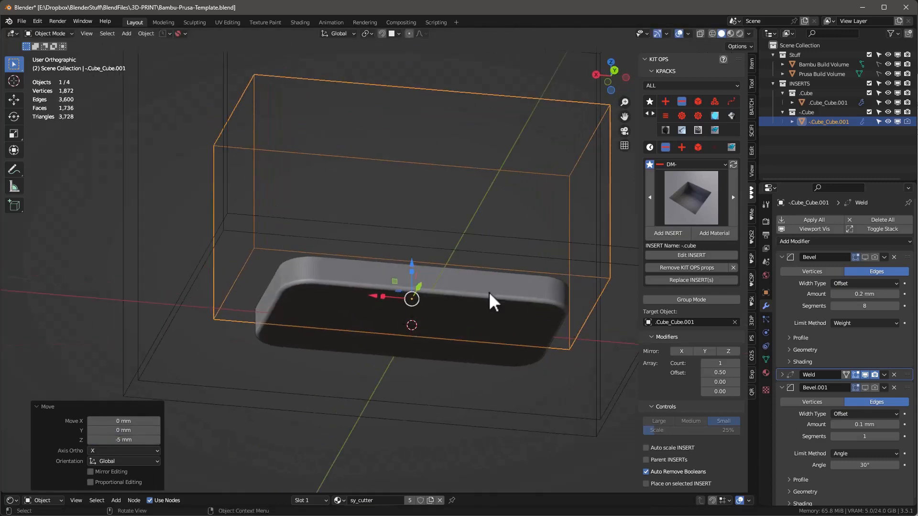
{"action": "scroll", "coordinate": [480, 300], "scroll_direction": "up", "scroll_amount": 5}
{"action": "scroll", "coordinate": [348, 272], "scroll_direction": "down", "scroll_amount": 5}
{"action": "middle_click_drag", "start_coordinate": [348, 272], "coordinate": [352, 348]}
{"action": "scroll", "coordinate": [353, 348], "scroll_direction": "up", "scroll_amount": 2}
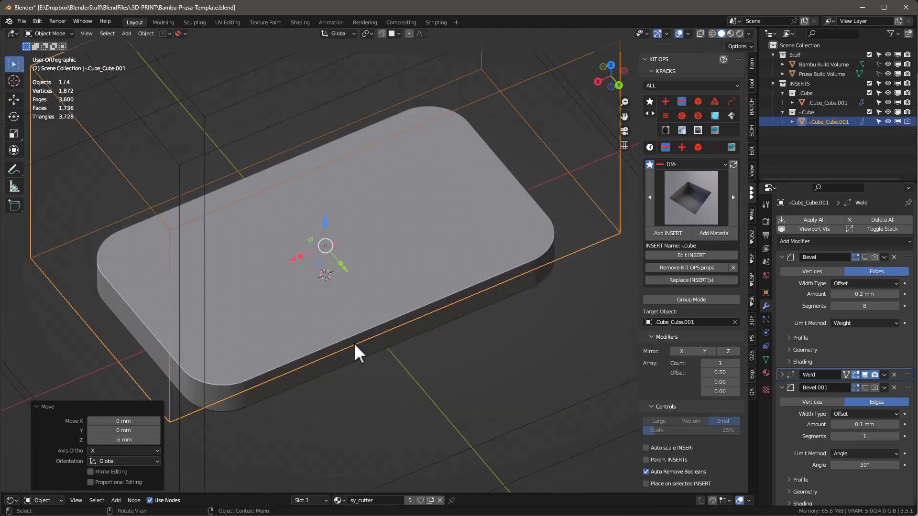
Add a Bevel modifier to the slab after its Difference boolean.
{"action": "middle_click_drag", "start_coordinate": [354, 342], "coordinate": [324, 314]}
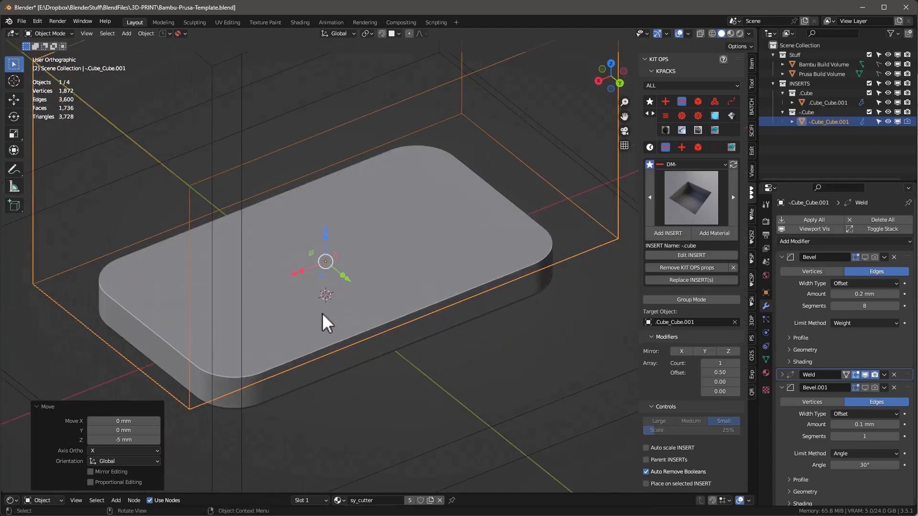
{"action": "middle_click_drag", "start_coordinate": [348, 355], "coordinate": [358, 350]}
{"action": "scroll", "coordinate": [383, 291], "scroll_direction": "up", "scroll_amount": 1}
{"action": "left_click", "coordinate": [418, 267]}
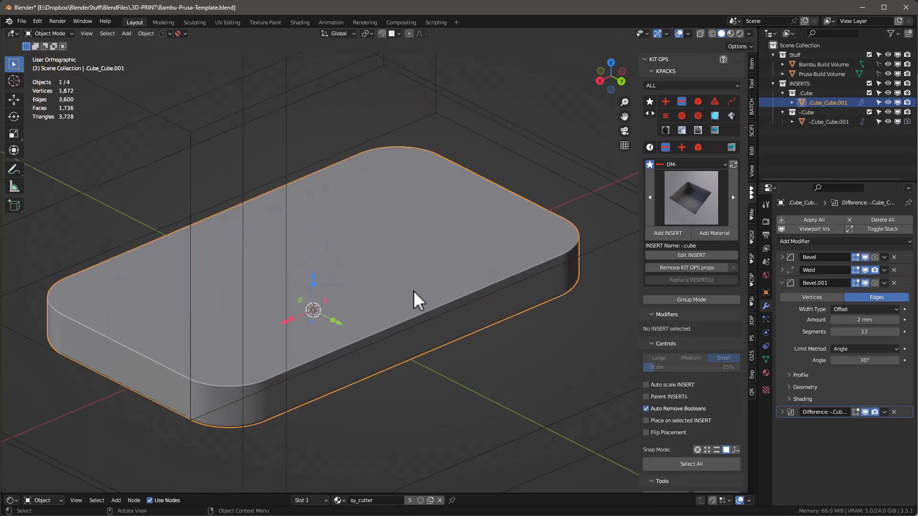
{"action": "left_click", "coordinate": [781, 283]}
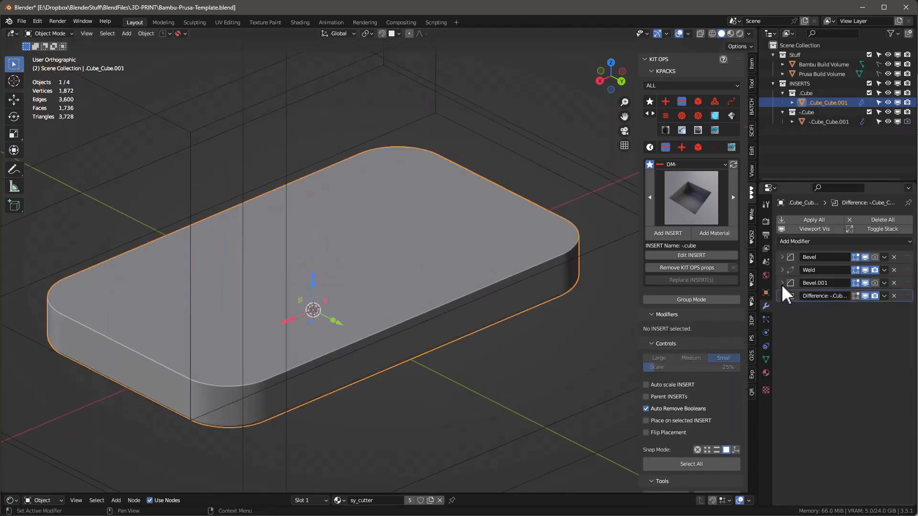
{"action": "left_click", "coordinate": [799, 242]}
{"action": "left_click", "coordinate": [726, 279]}
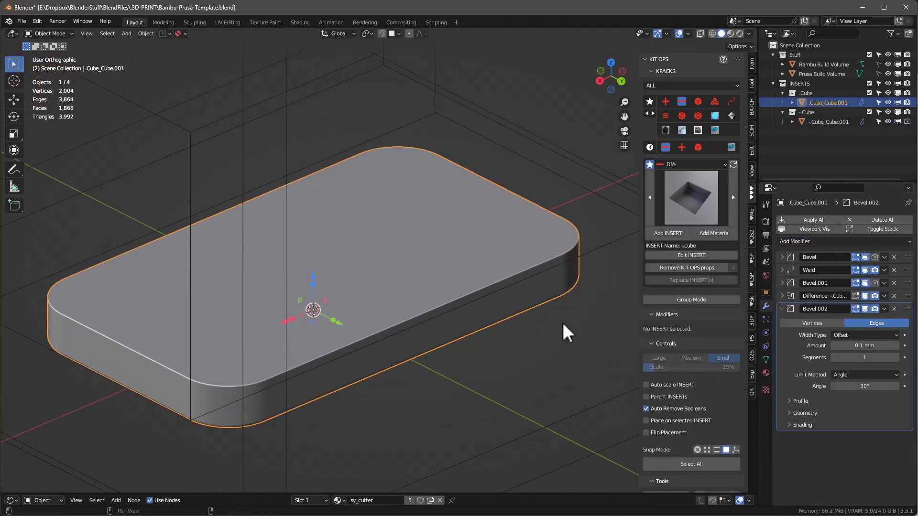
Set the slab's new bevel amount to 1 mm.
{"action": "scroll", "coordinate": [249, 388], "scroll_direction": "up", "scroll_amount": 5}
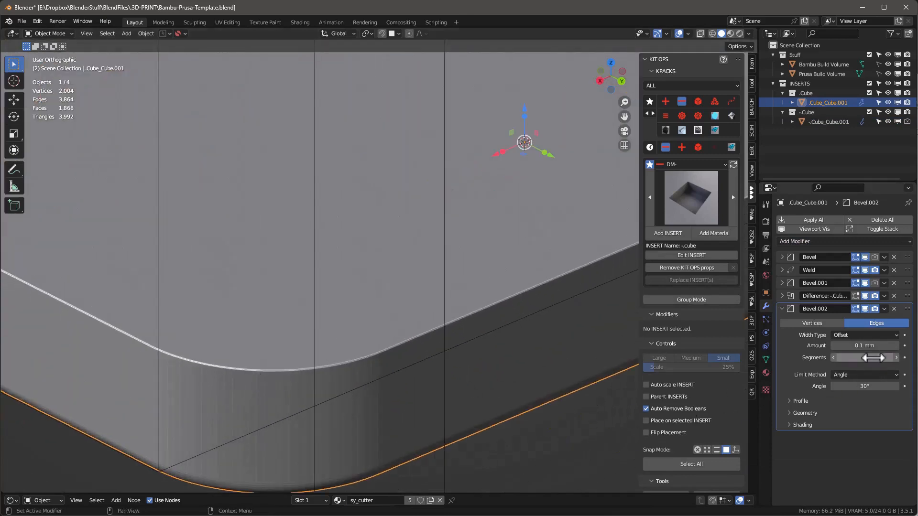
{"action": "left_click", "coordinate": [860, 345]}
{"action": "type", "text": "1"}
{"action": "key", "text": "Return"}
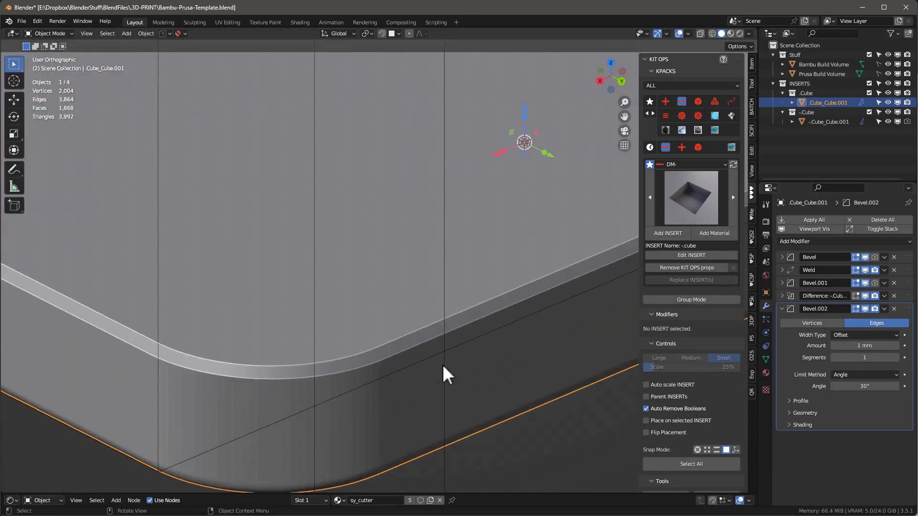
Set the slab's last bevel modifier to an amount of 0.5 mm with 8 segments.
{"action": "scroll", "coordinate": [417, 365], "scroll_direction": "down", "scroll_amount": 5}
{"action": "mouse_move", "coordinate": [418, 365]}
{"action": "middle_mouse_down"}
{"action": "mouse_move", "coordinate": [391, 331]}
{"action": "mouse_move", "coordinate": [343, 324]}
{"action": "mouse_move", "coordinate": [360, 363]}
{"action": "mouse_move", "coordinate": [411, 366]}
{"action": "middle_mouse_up"}
{"action": "left_click", "coordinate": [853, 346]}
{"action": "type", "text": "0.5"}
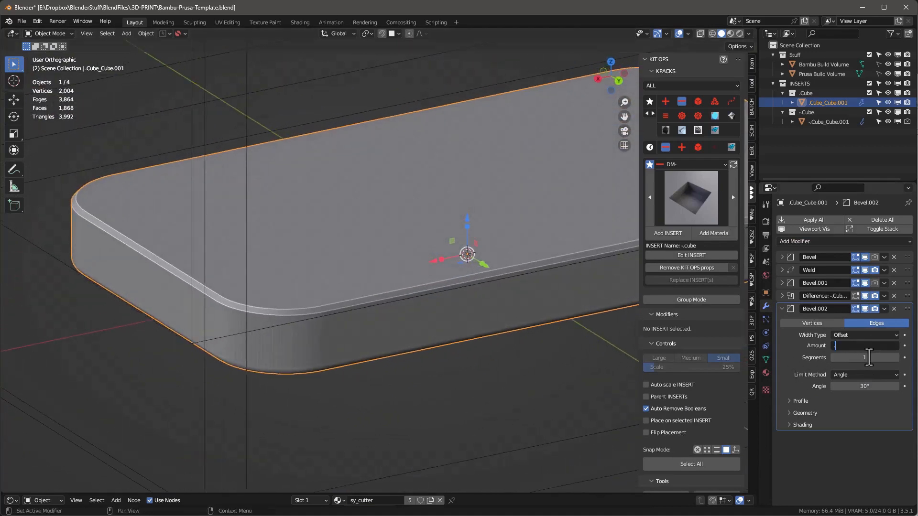
{"action": "key", "text": "Return"}
{"action": "left_click", "coordinate": [869, 358]}
{"action": "type", "text": "8"}
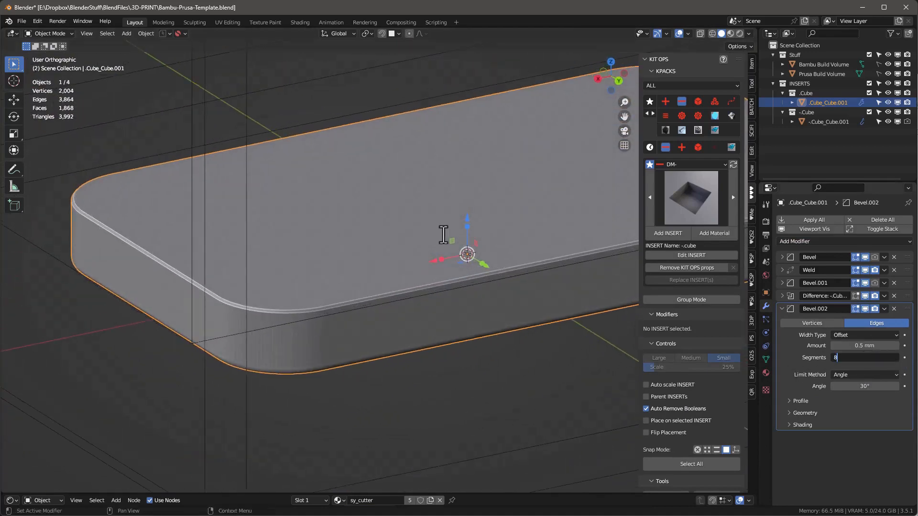
{"action": "key", "text": "Return"}
{"action": "key", "text": "Home"}
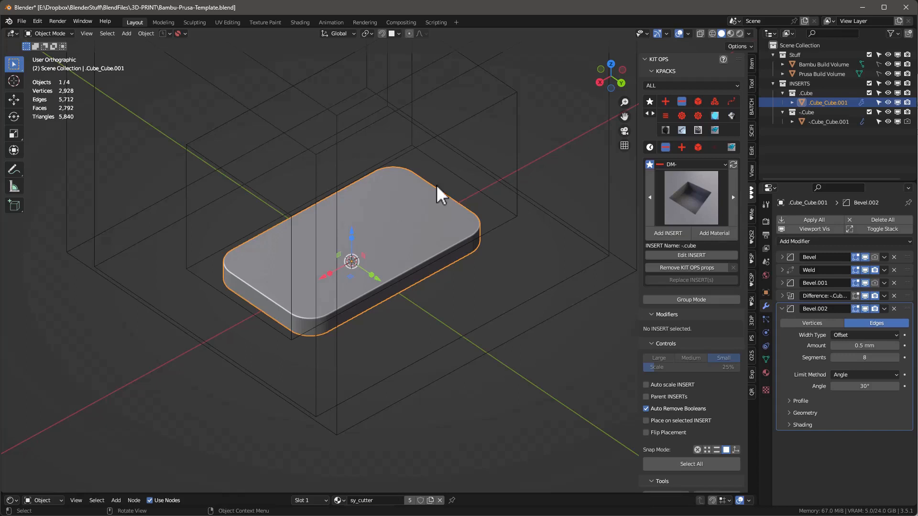
Place another cube cutter insert at the center of the slab's top face and move it -1 mm along Z.
{"action": "left_click", "coordinate": [667, 233]}
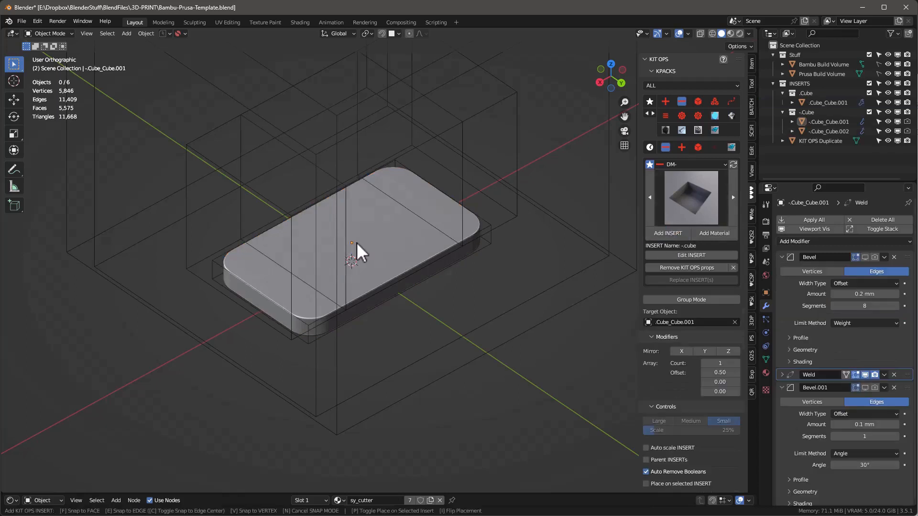
{"action": "left_click", "coordinate": [357, 242]}
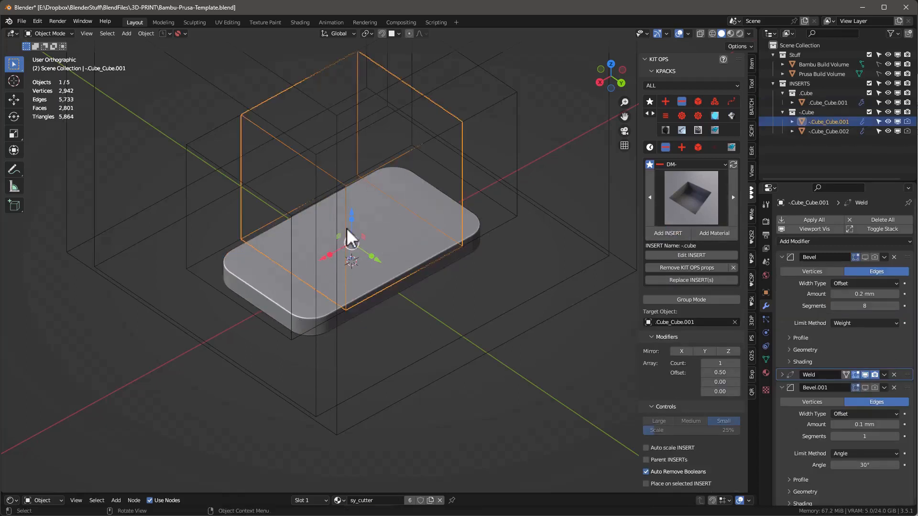
{"action": "left_click_drag", "start_coordinate": [353, 213], "coordinate": [353, 218]}
{"action": "left_click", "coordinate": [120, 439]}
{"action": "type", "text": "-1"}
{"action": "key", "text": "Return"}
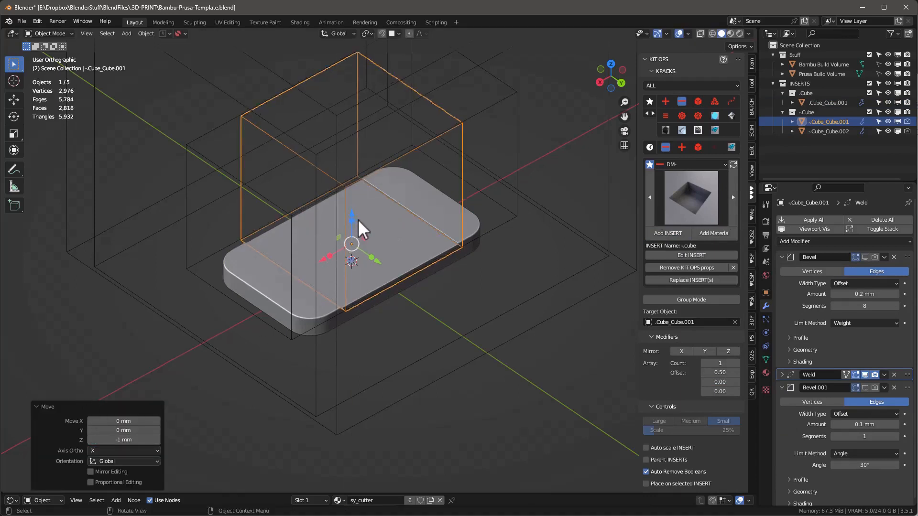
Scale the new cube cutter uniformly by 0.490.
{"action": "key", "text": "s"}
{"action": "left_click", "coordinate": [360, 231]}
{"action": "middle_click_drag", "start_coordinate": [301, 256], "coordinate": [350, 323]}
{"action": "scroll", "coordinate": [354, 242], "scroll_direction": "up", "scroll_amount": 5}
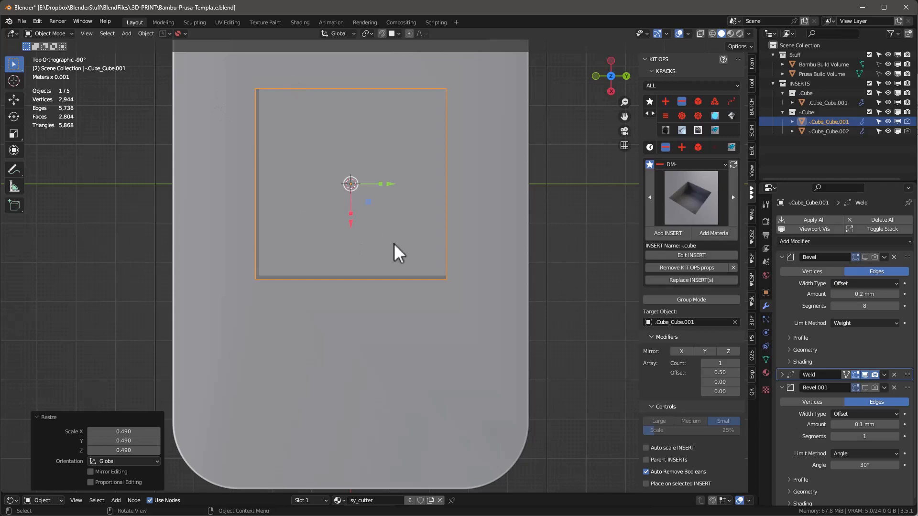
Set the cube cutter's X and Y dimensions to 83 mm.
{"action": "left_click", "coordinate": [752, 64]}
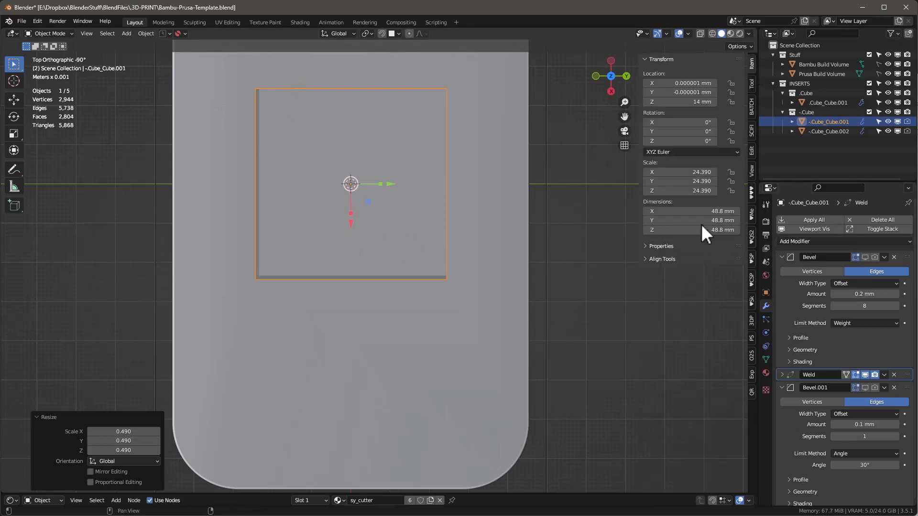
{"action": "middle_click_drag", "start_coordinate": [435, 356], "coordinate": [421, 297]}
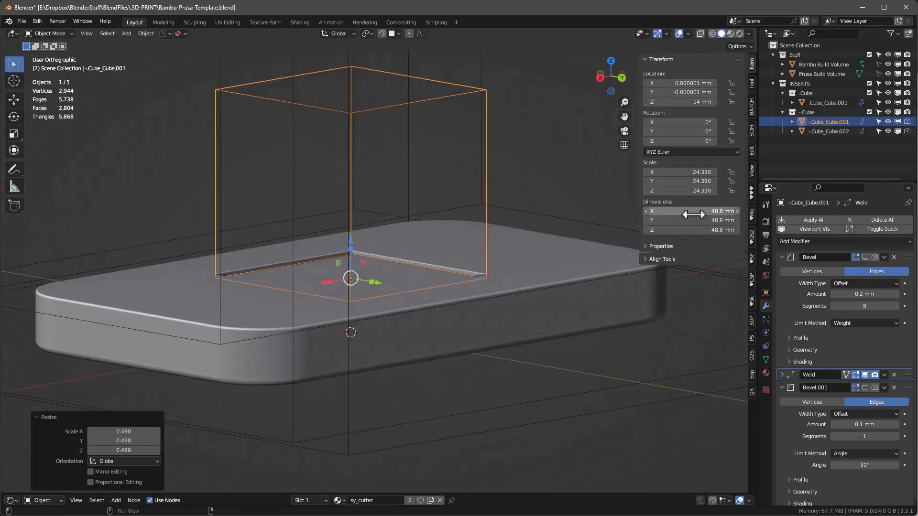
{"action": "left_click_drag", "start_coordinate": [689, 211], "coordinate": [690, 220]}
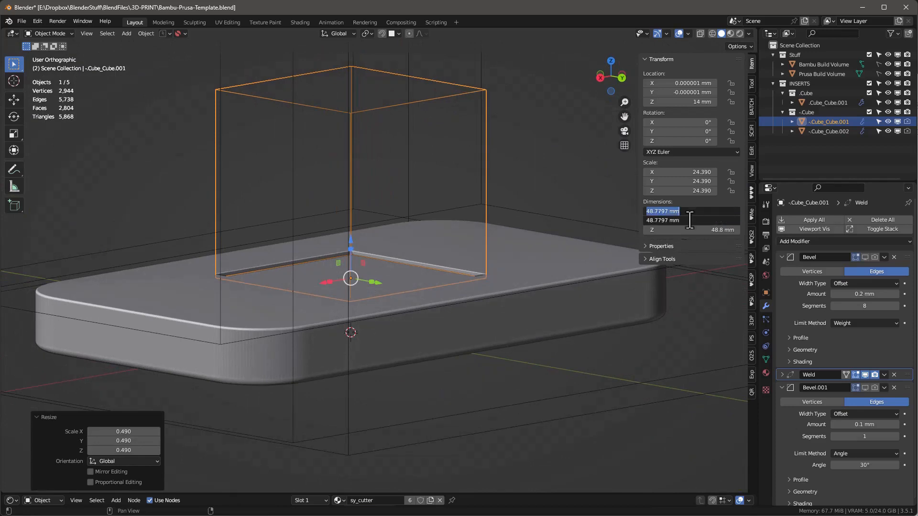
{"action": "type", "text": "83"}
{"action": "key", "text": "Return"}
{"action": "middle_click_drag", "start_coordinate": [426, 252], "coordinate": [376, 274]}
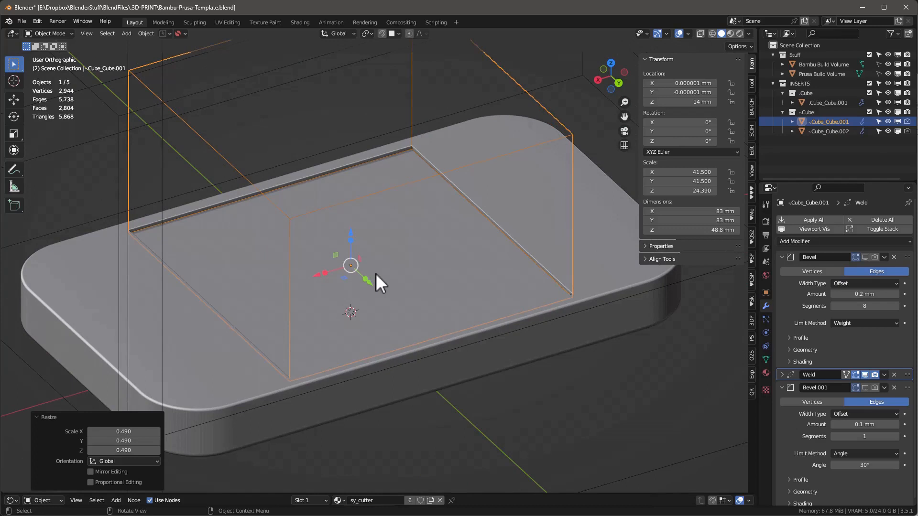
Change the snap target to increment and move the cutter along X to about 24.364 mm, near the slab's end.
{"action": "mouse_move", "coordinate": [318, 276]}
{"action": "left_mouse_down"}
{"action": "mouse_move", "coordinate": [162, 330]}
{"action": "mouse_move", "coordinate": [281, 336]}
{"action": "mouse_move", "coordinate": [317, 282]}
{"action": "left_mouse_up"}
{"action": "scroll", "coordinate": [392, 110], "scroll_direction": "down", "scroll_amount": 2}
{"action": "scroll", "coordinate": [394, 60], "scroll_direction": "up", "scroll_amount": 1}
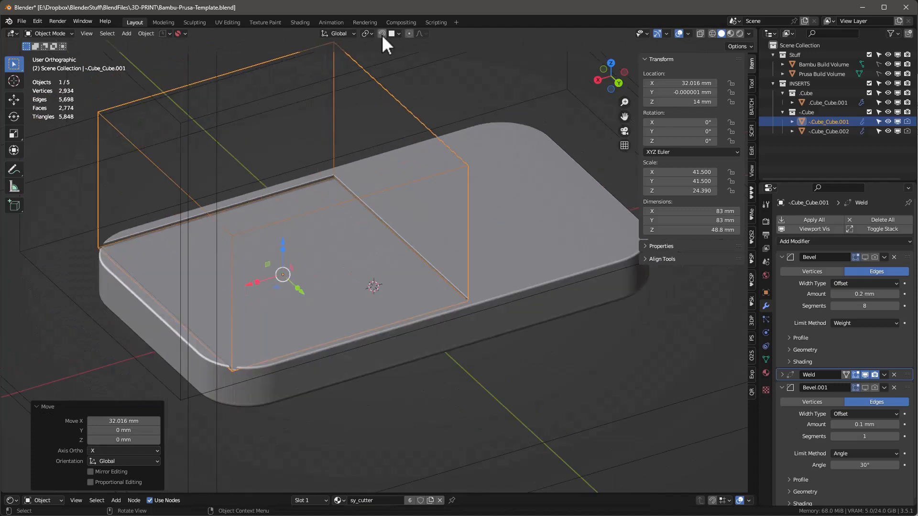
{"action": "left_click", "coordinate": [392, 33]}
{"action": "left_click", "coordinate": [377, 70]}
{"action": "left_click_drag", "start_coordinate": [247, 285], "coordinate": [138, 295]}
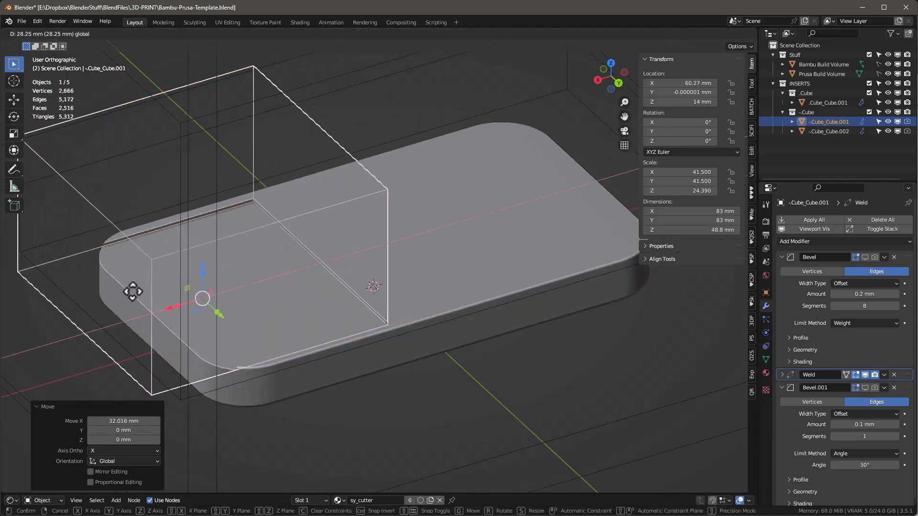
{"action": "scroll", "coordinate": [408, 349], "scroll_direction": "up", "scroll_amount": 1}
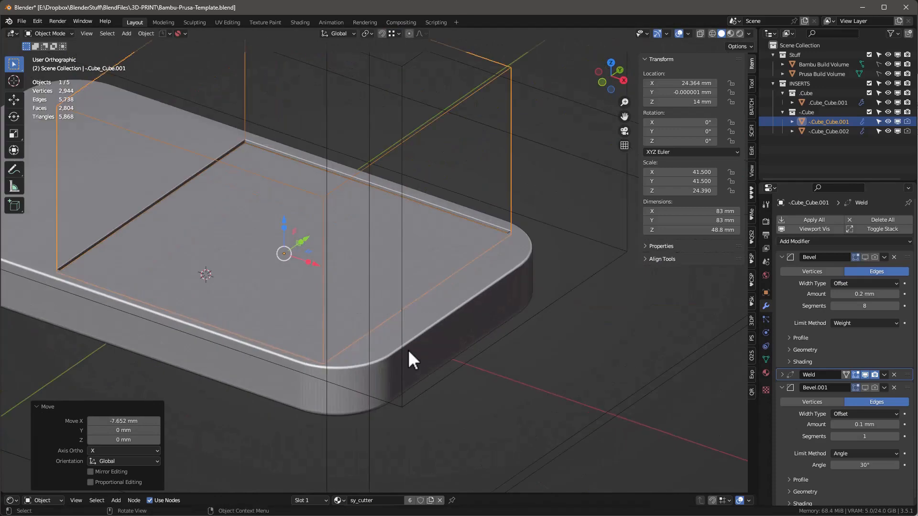
{"action": "scroll", "coordinate": [408, 349], "scroll_direction": "down", "scroll_amount": 1}
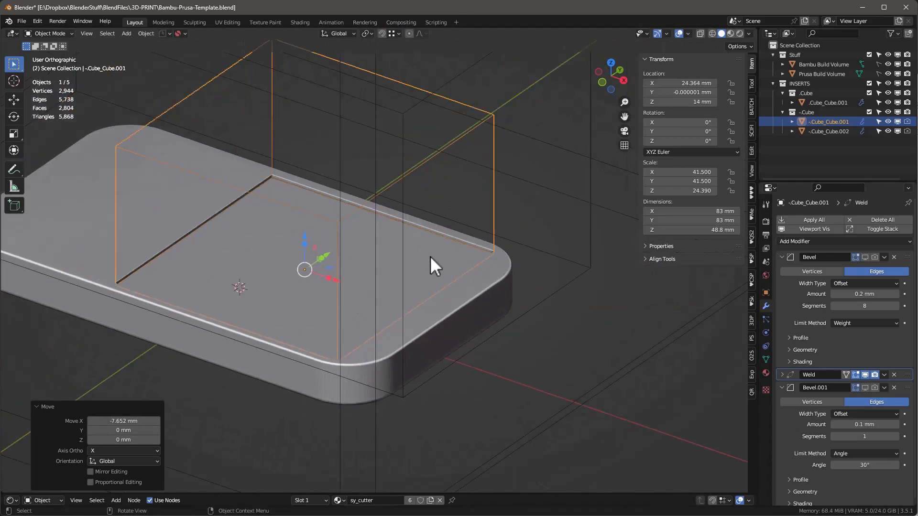
In the cutter's mesh, move its outer end face about 12.136 mm along X toward the slab's end.
{"action": "key", "text": "Tab"}
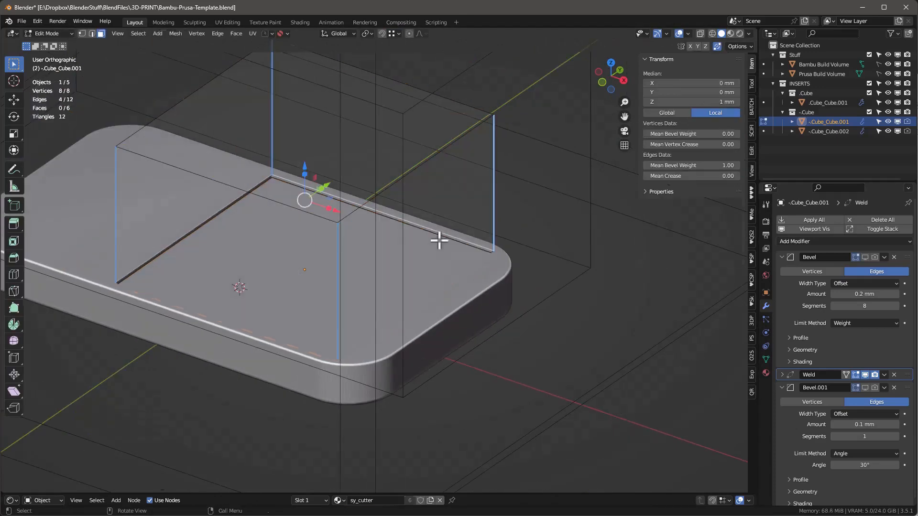
{"action": "left_click", "coordinate": [429, 216]}
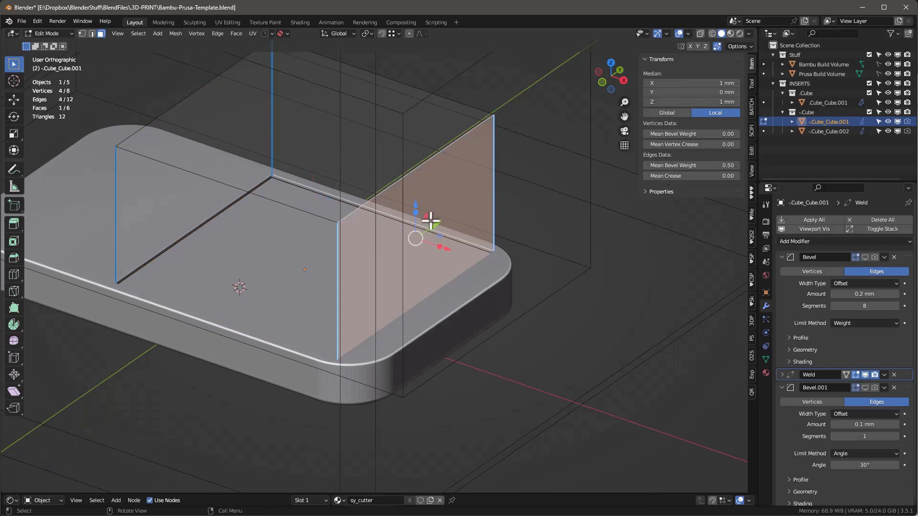
{"action": "key", "text": "g"}
{"action": "key", "text": "x"}
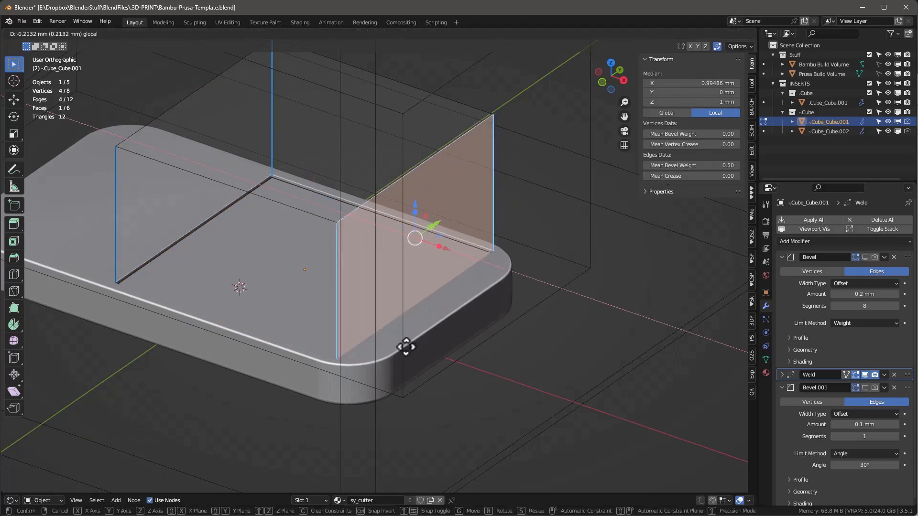
{"action": "left_click", "coordinate": [404, 360]}
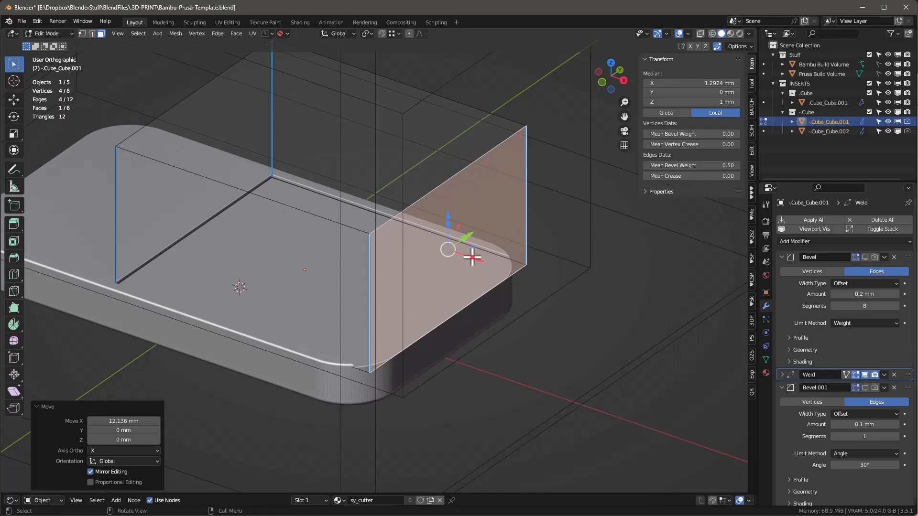
Move the cutter's outer end face back by -4 mm along X.
{"action": "left_click_drag", "start_coordinate": [474, 258], "coordinate": [457, 259]}
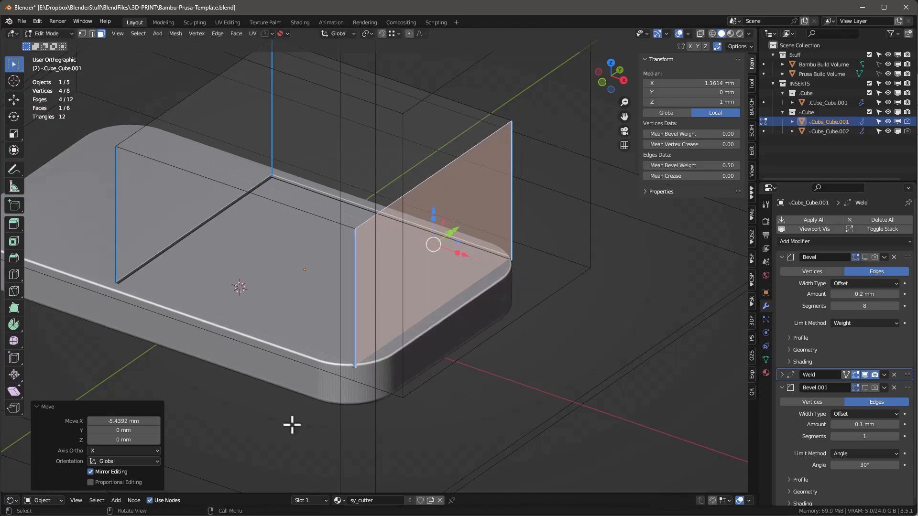
{"action": "left_click", "coordinate": [123, 421]}
{"action": "type", "text": "-4"}
{"action": "key", "text": "Return"}
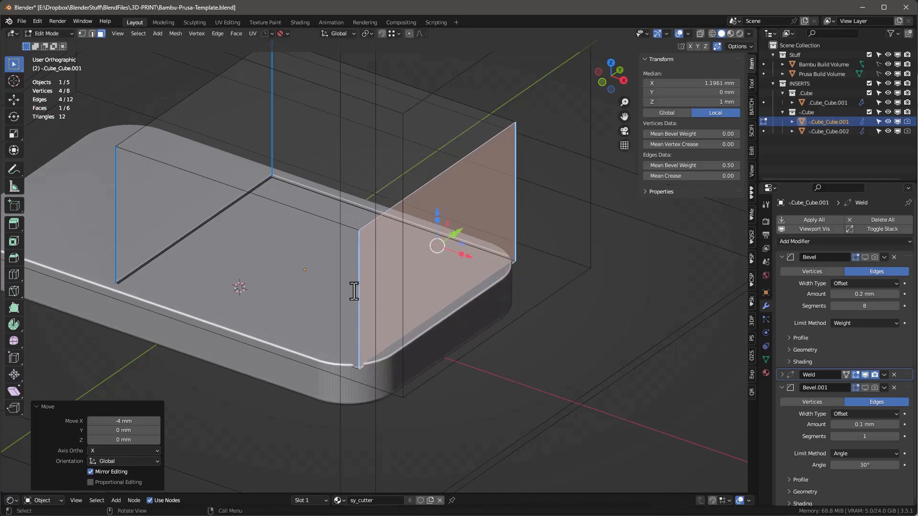
Turn on X-ray and select the cutter's inner end face.
{"action": "left_click", "coordinate": [195, 153]}
{"action": "left_click", "coordinate": [197, 158]}
{"action": "left_click", "coordinate": [203, 163]}
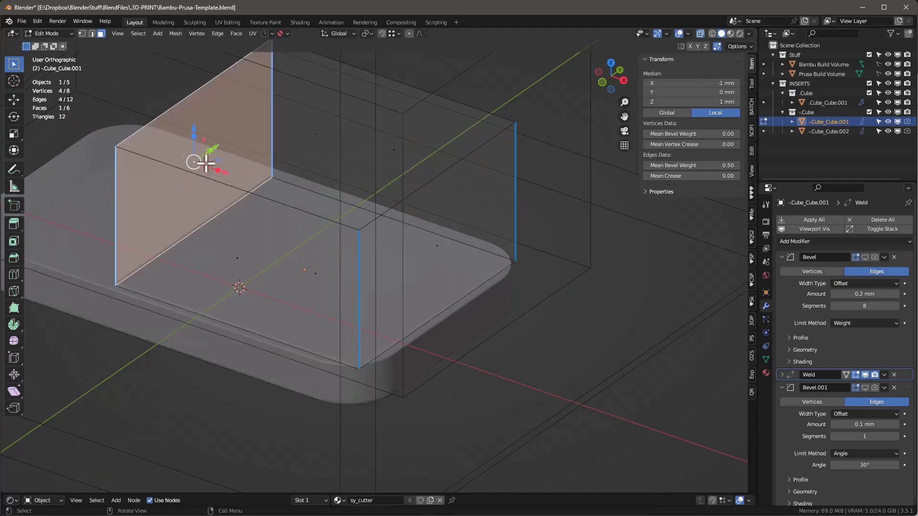
Try to move the selected inner face along X onto the outer end face with Auto Merge on.
{"action": "left_click_drag", "start_coordinate": [223, 172], "coordinate": [361, 236]}
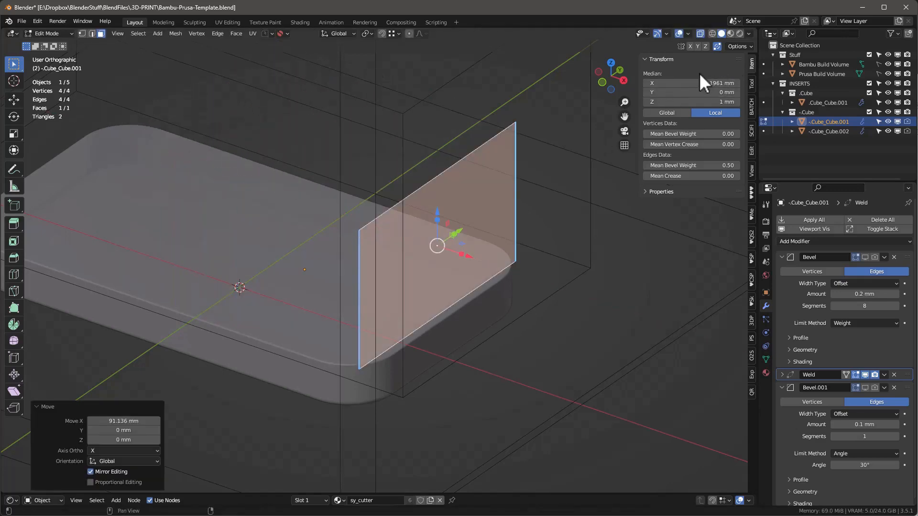
{"action": "left_click", "coordinate": [744, 46]}
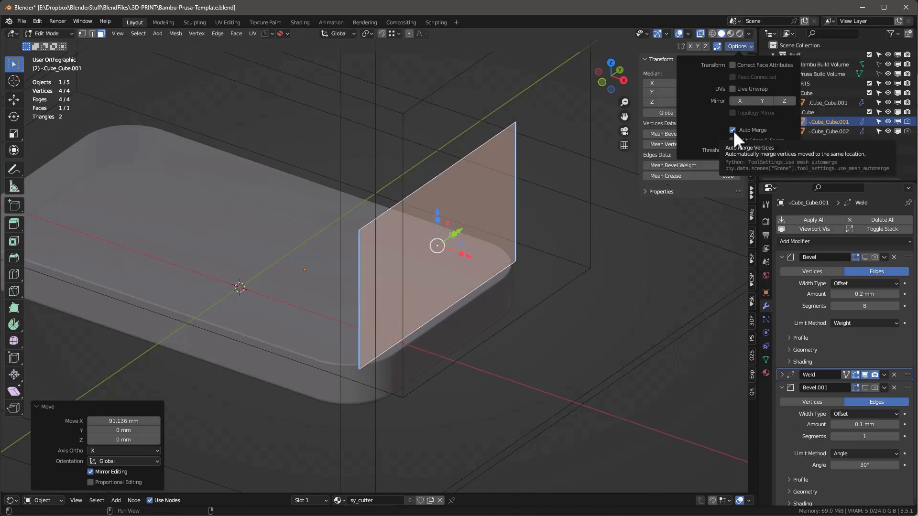
{"action": "key", "text": "ctrl+z"}
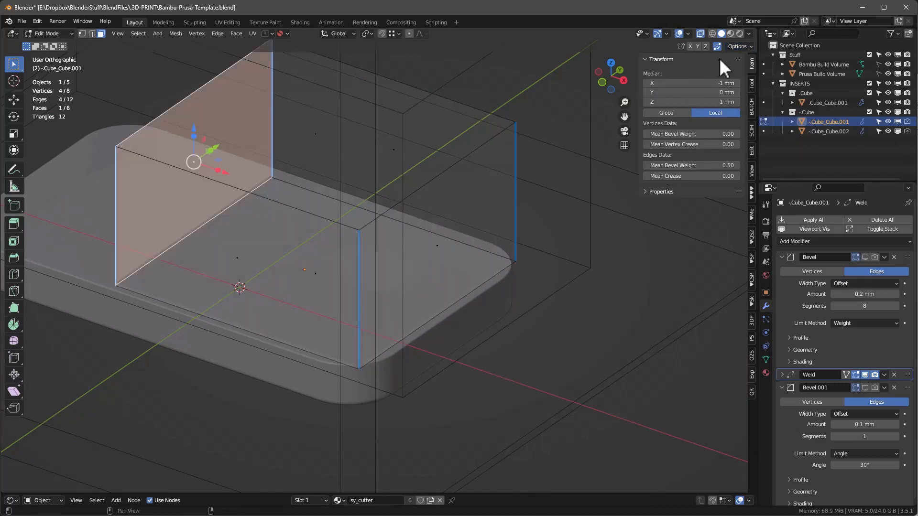
Turn off Auto Merge and move the inner face along X until it coincides with the cutter's outer end face.
{"action": "left_click", "coordinate": [740, 46]}
{"action": "left_click", "coordinate": [732, 130]}
{"action": "left_click_drag", "start_coordinate": [277, 194], "coordinate": [376, 227]}
{"action": "mouse_move", "coordinate": [375, 227]}
{"action": "left_mouse_down"}
{"action": "mouse_move", "coordinate": [365, 339]}
{"action": "mouse_move", "coordinate": [360, 233]}
{"action": "mouse_move", "coordinate": [372, 246]}
{"action": "mouse_move", "coordinate": [363, 230]}
{"action": "left_mouse_up"}
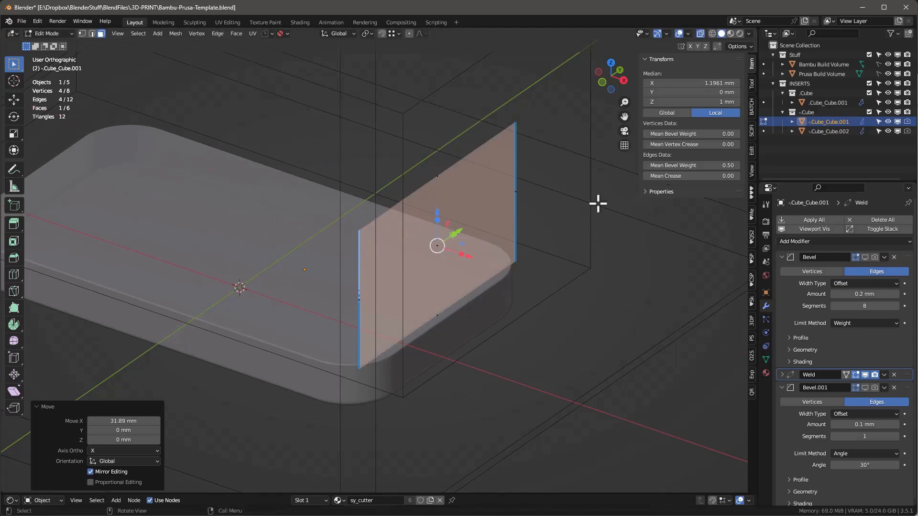
Move the inner face -83 mm along X from the outer face, return to object mode, and show the cutter's transform values.
{"action": "left_click_drag", "start_coordinate": [471, 255], "coordinate": [449, 248]}
{"action": "left_click", "coordinate": [141, 421]}
{"action": "type", "text": "-83"}
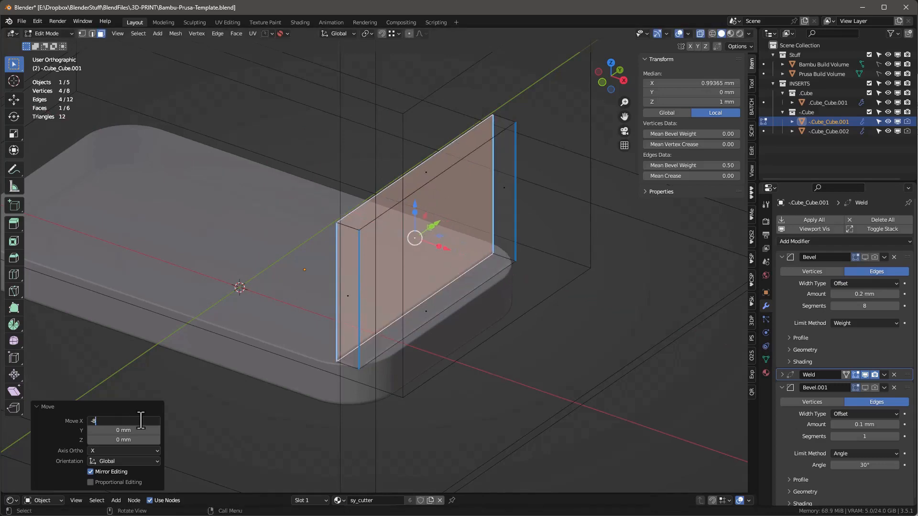
{"action": "key", "text": "Return"}
{"action": "left_click", "coordinate": [752, 195]}
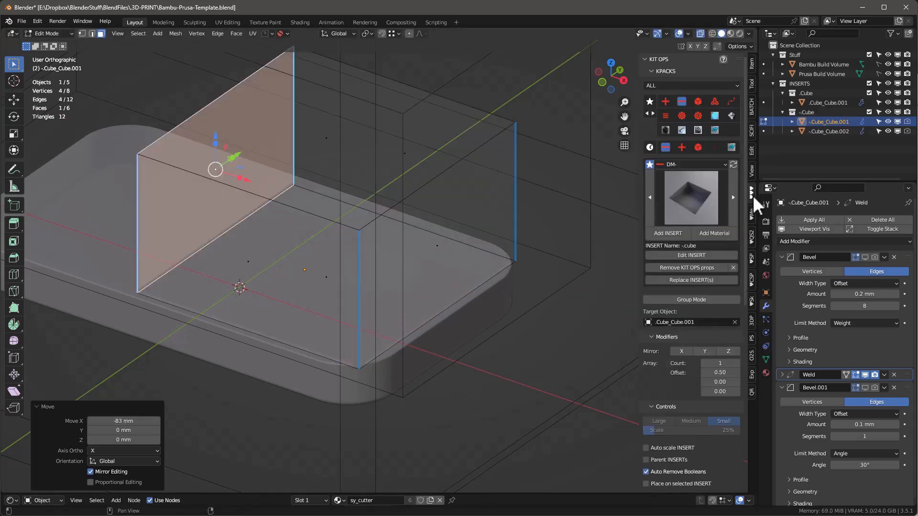
{"action": "key", "text": "Tab"}
{"action": "left_click", "coordinate": [752, 64]}
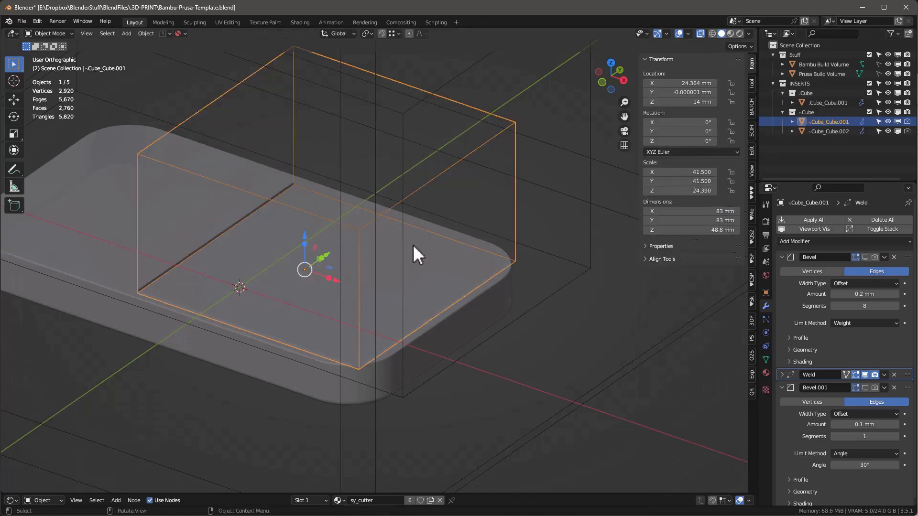
Show the cutter's first Bevel modifier in the viewport and increase its amount to 0.324 mm to match the slab's rounded corners.
{"action": "middle_click_drag", "start_coordinate": [477, 277], "coordinate": [486, 311]}
{"action": "scroll", "coordinate": [438, 245], "scroll_direction": "up", "scroll_amount": 5}
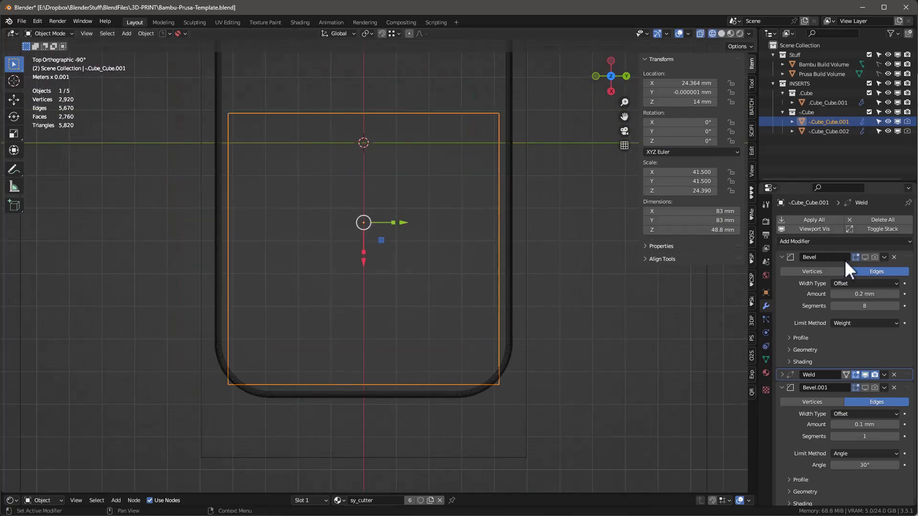
{"action": "left_click", "coordinate": [866, 256]}
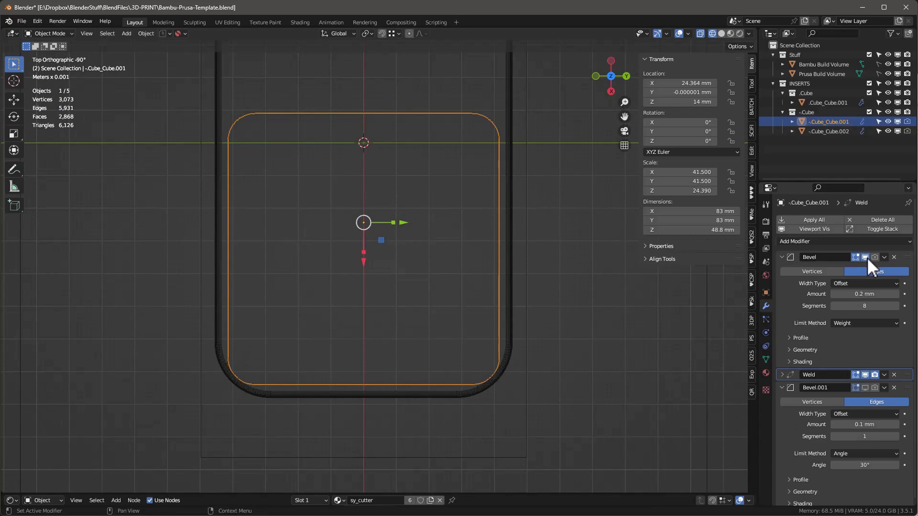
{"action": "left_click_drag", "start_coordinate": [864, 293], "coordinate": [886, 293]}
Set the viewport shading color to Random and hide the overlays to inspect the rounded recess.
{"action": "mouse_move", "coordinate": [506, 428]}
{"action": "middle_mouse_down"}
{"action": "mouse_move", "coordinate": [541, 378]}
{"action": "mouse_move", "coordinate": [564, 363]}
{"action": "middle_mouse_up"}
{"action": "left_click", "coordinate": [748, 33]}
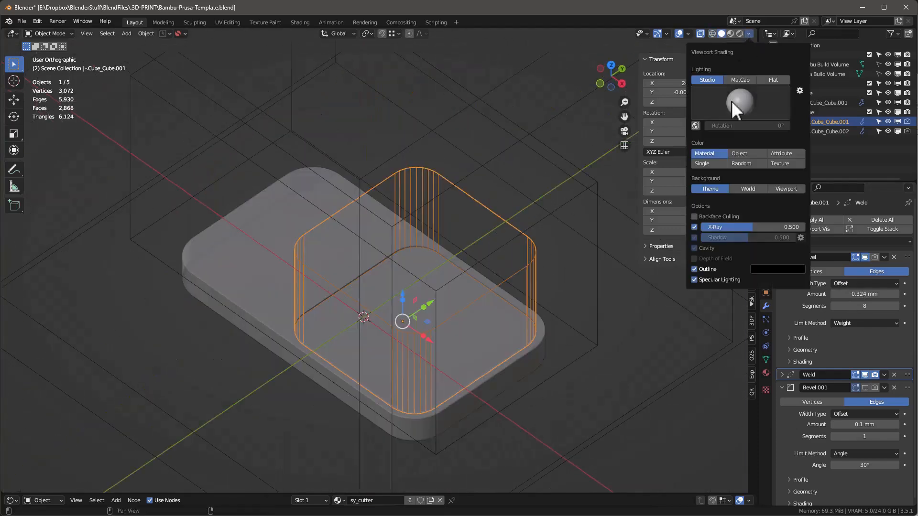
{"action": "left_click", "coordinate": [741, 163]}
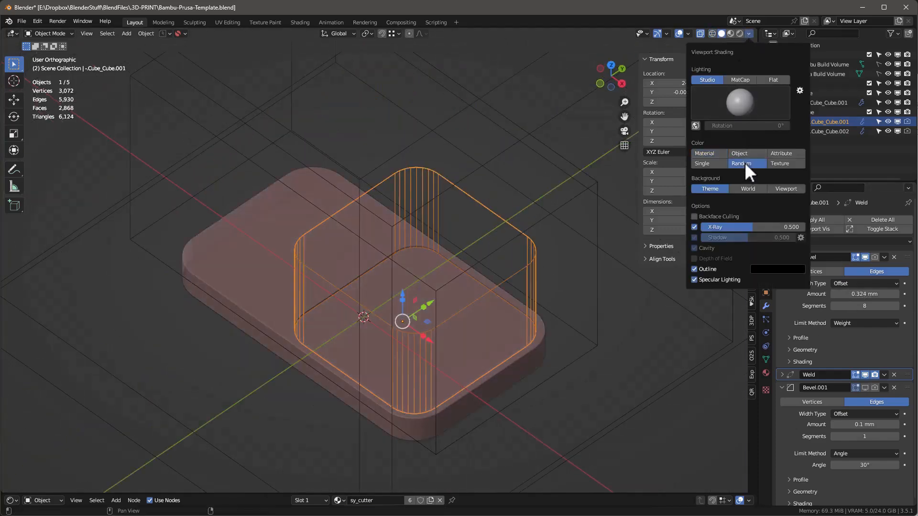
{"action": "middle_click_drag", "start_coordinate": [555, 324], "coordinate": [523, 233]}
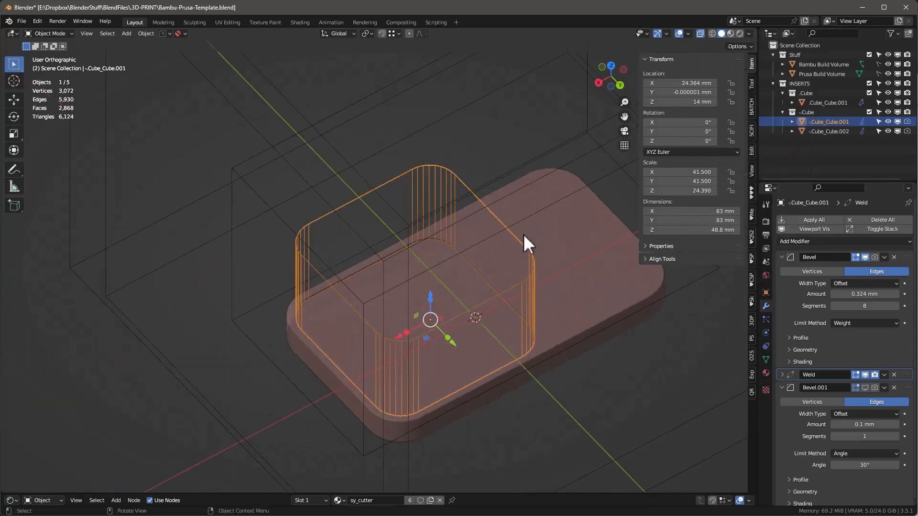
{"action": "left_click", "coordinate": [679, 34]}
{"action": "middle_click_drag", "start_coordinate": [508, 314], "coordinate": [491, 320]}
Start saving the file under a new name and create a folder named samsung-wireless-charger-pad in 3D-PRINT.
{"action": "left_click", "coordinate": [22, 21]}
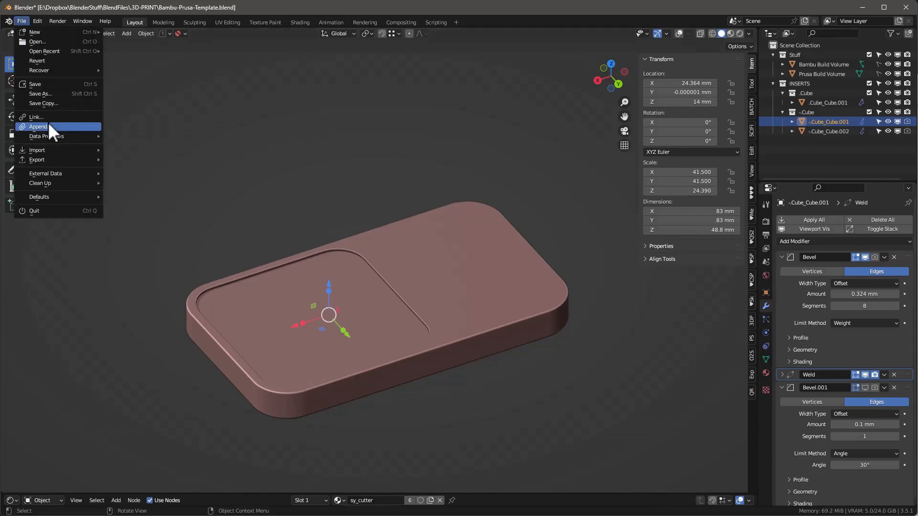
{"action": "left_click", "coordinate": [50, 92]}
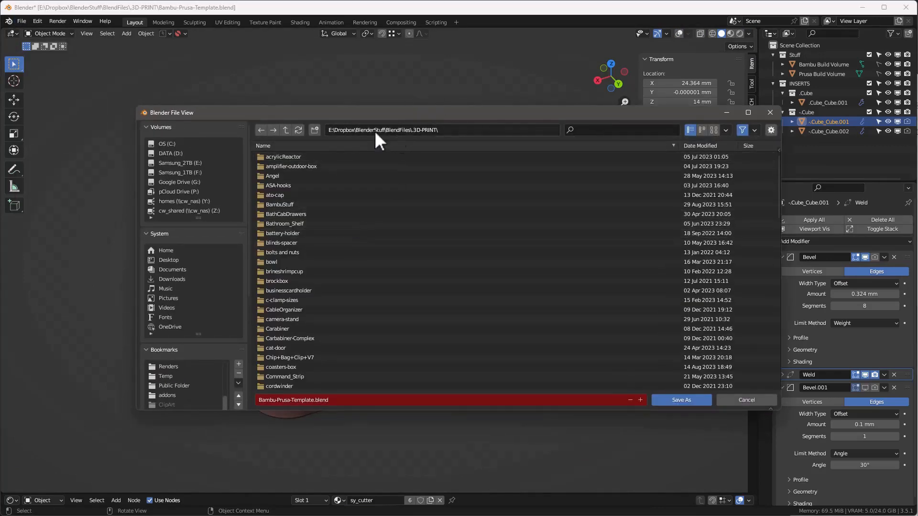
{"action": "left_click", "coordinate": [314, 130]}
{"action": "type", "text": "samsung-wireless-charger-p"}
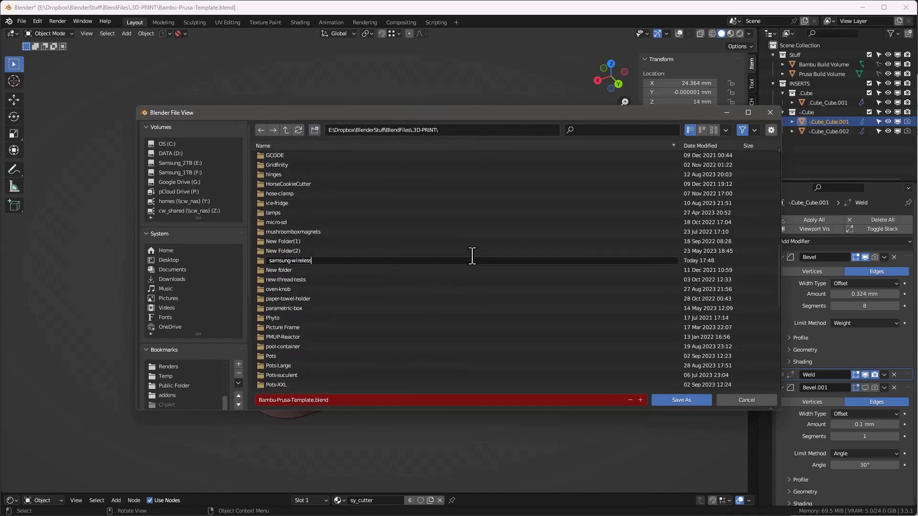
{"action": "type", "text": "ad"}
{"action": "key", "text": "Return"}
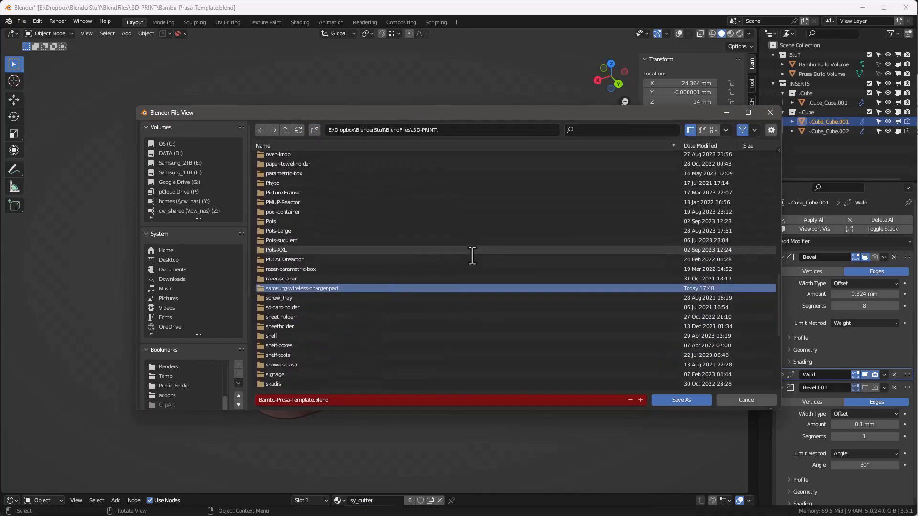
Save the file as samsung-adapter inside the samsung-wireless-charger-pad folder.
{"action": "double_click", "coordinate": [473, 256]}
{"action": "left_click", "coordinate": [357, 400]}
{"action": "type", "text": "samsung-adap"}
{"action": "type", "text": "ter"}
{"action": "key", "text": "Return"}
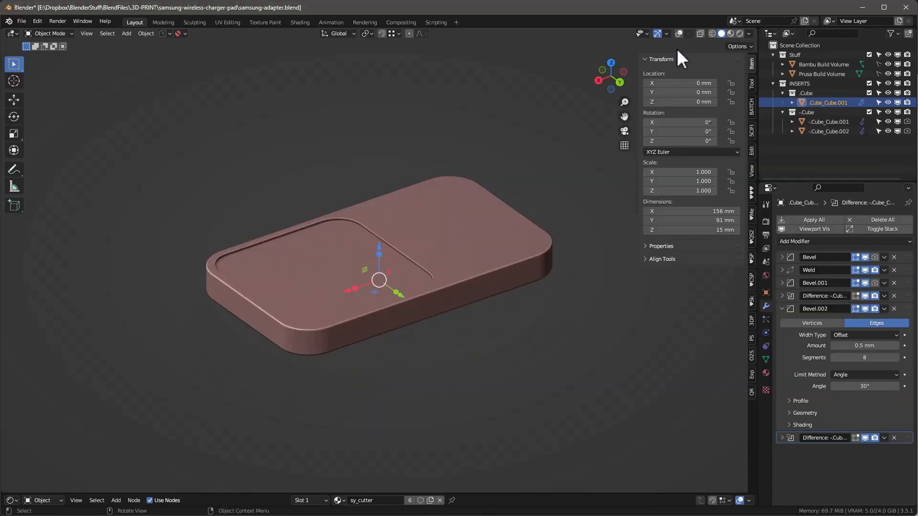
Show the viewport overlays again and exclude the Stuff collection from the view layer.
{"action": "left_click", "coordinate": [678, 34]}
{"action": "middle_click_drag", "start_coordinate": [449, 239], "coordinate": [492, 264]}
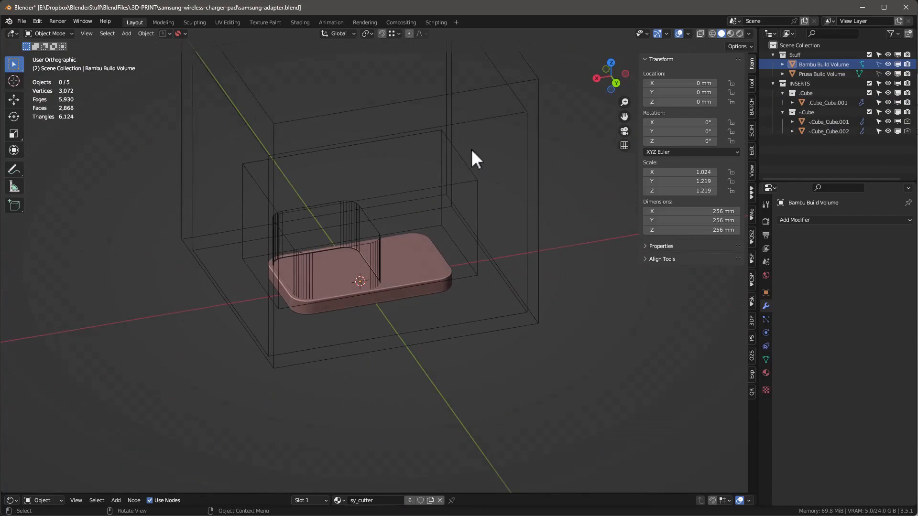
{"action": "scroll", "coordinate": [512, 229], "scroll_direction": "down", "scroll_amount": 1}
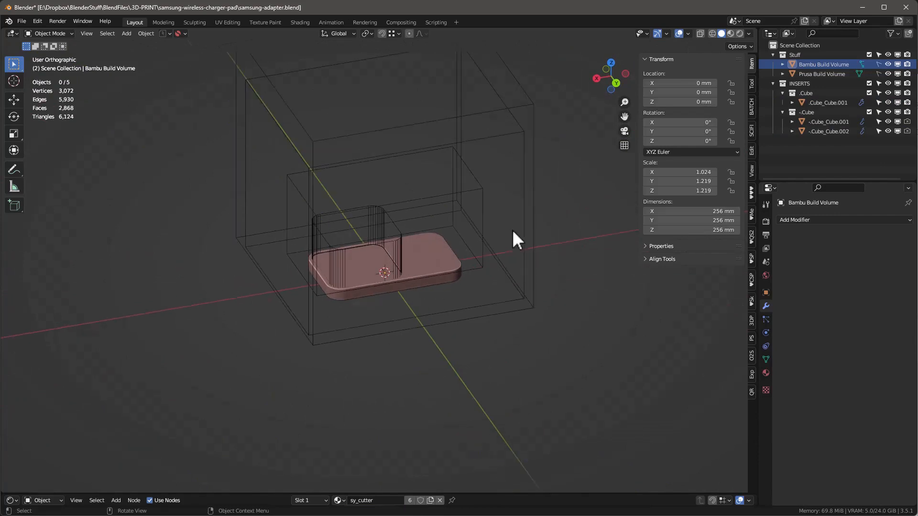
{"action": "left_click", "coordinate": [869, 55]}
Move the slab and its two cutters into a new collection named template.
{"action": "left_click_drag", "start_coordinate": [240, 128], "coordinate": [529, 348]}
{"action": "key", "text": "m"}
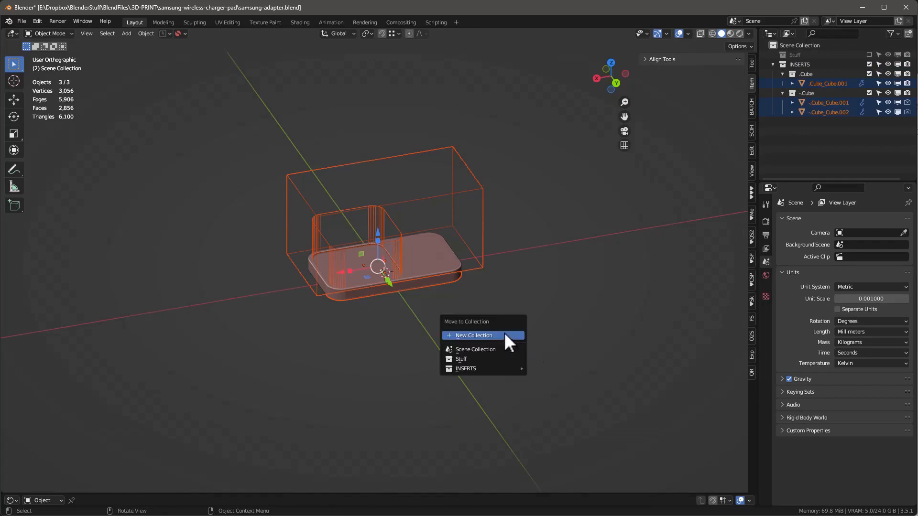
{"action": "left_click", "coordinate": [503, 332]}
{"action": "type", "text": "template"}
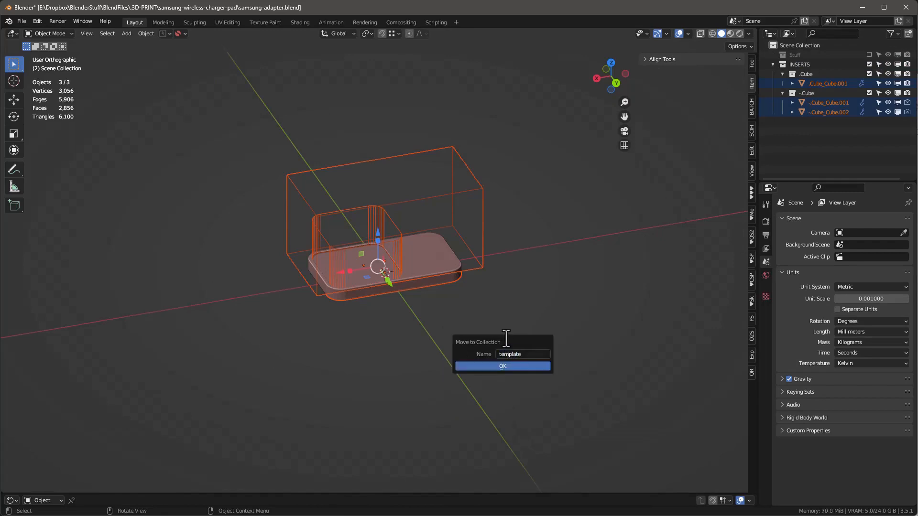
{"action": "key", "text": "Return"}
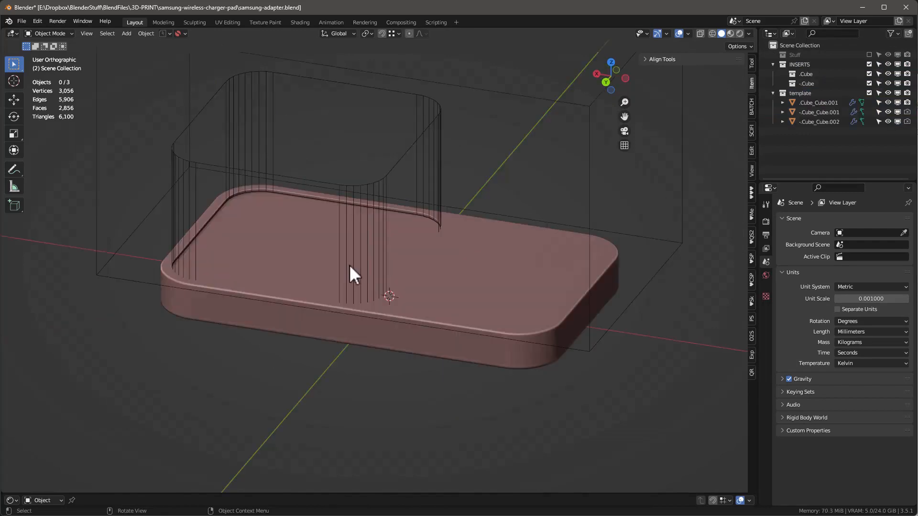
Add the KIT OPS cube insert from DM-Solids onto the floor of the slab's recess.
{"action": "middle_click_drag", "start_coordinate": [349, 265], "coordinate": [383, 291]}
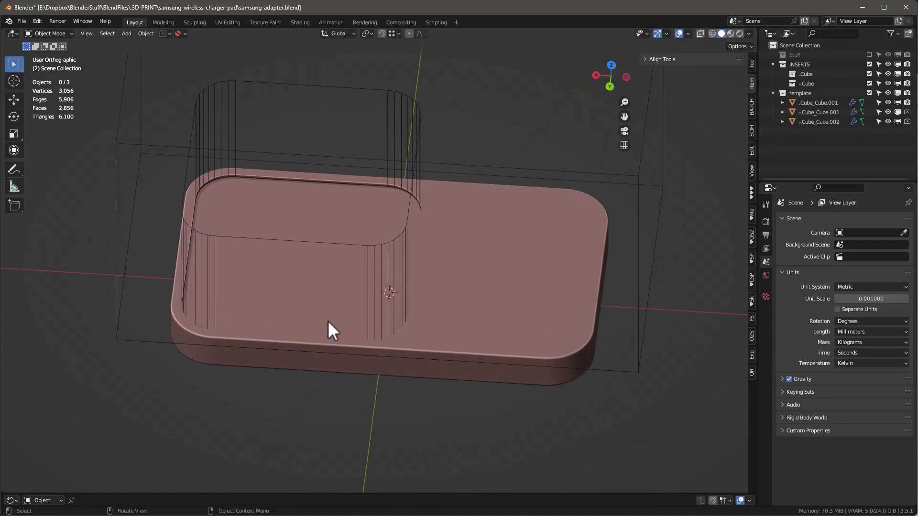
{"action": "middle_click_drag", "start_coordinate": [327, 312], "coordinate": [347, 300]}
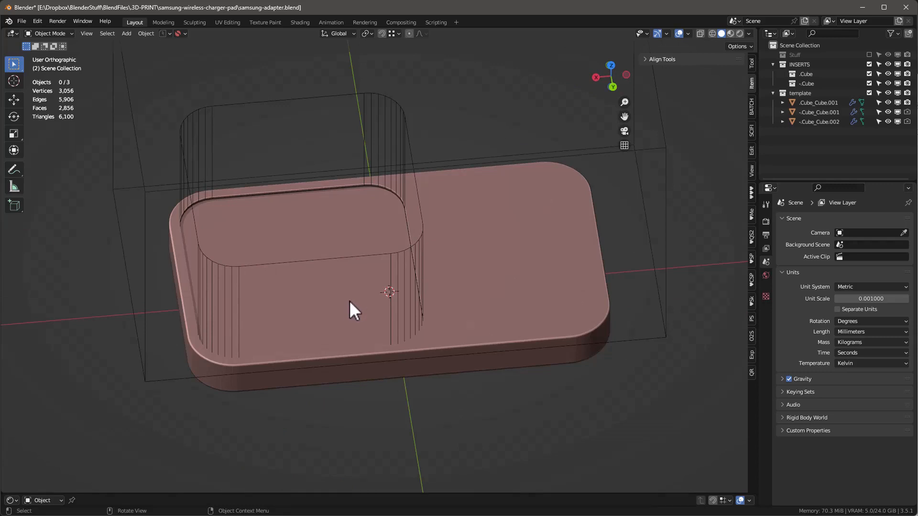
{"action": "left_click", "coordinate": [332, 227]}
{"action": "middle_click_drag", "start_coordinate": [412, 227], "coordinate": [446, 225]}
{"action": "scroll", "coordinate": [446, 225], "scroll_direction": "down", "scroll_amount": 3}
{"action": "middle_click_drag", "start_coordinate": [344, 264], "coordinate": [376, 251], "text": "shift"}
{"action": "scroll", "coordinate": [375, 251], "scroll_direction": "up", "scroll_amount": 2}
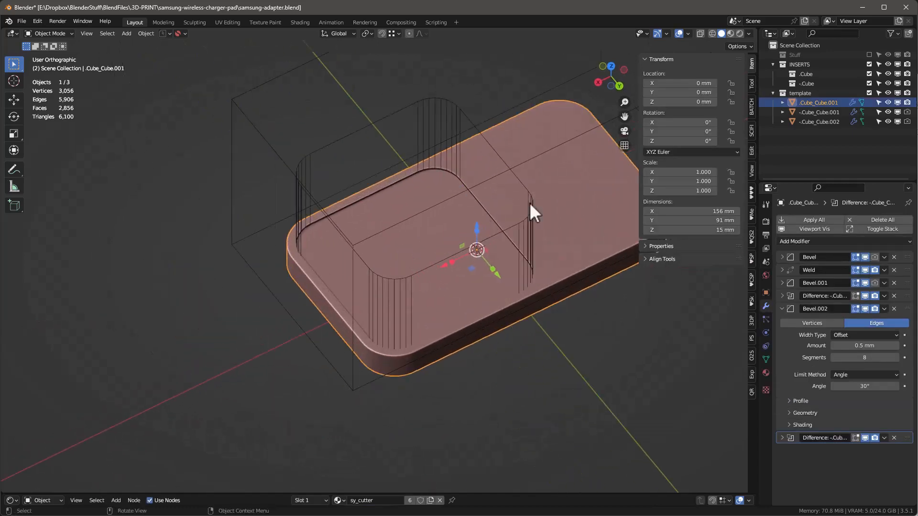
{"action": "left_click", "coordinate": [751, 192]}
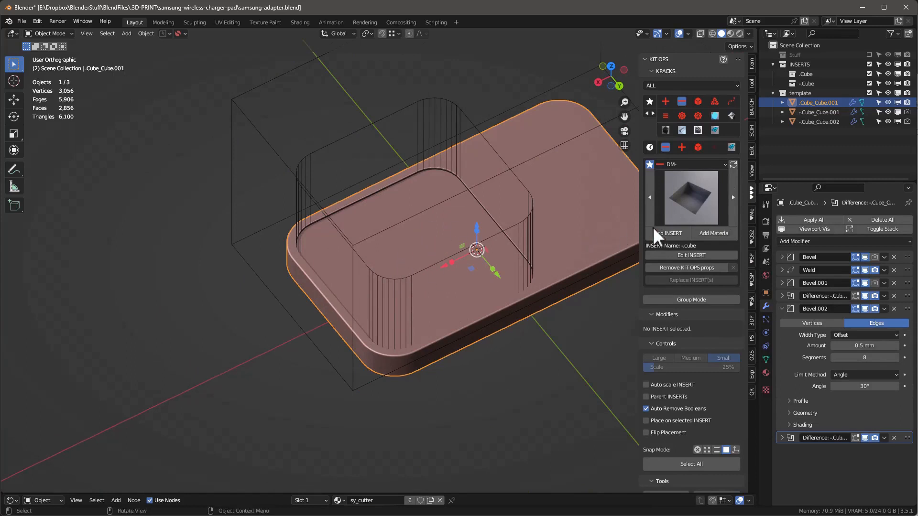
{"action": "left_click", "coordinate": [697, 102]}
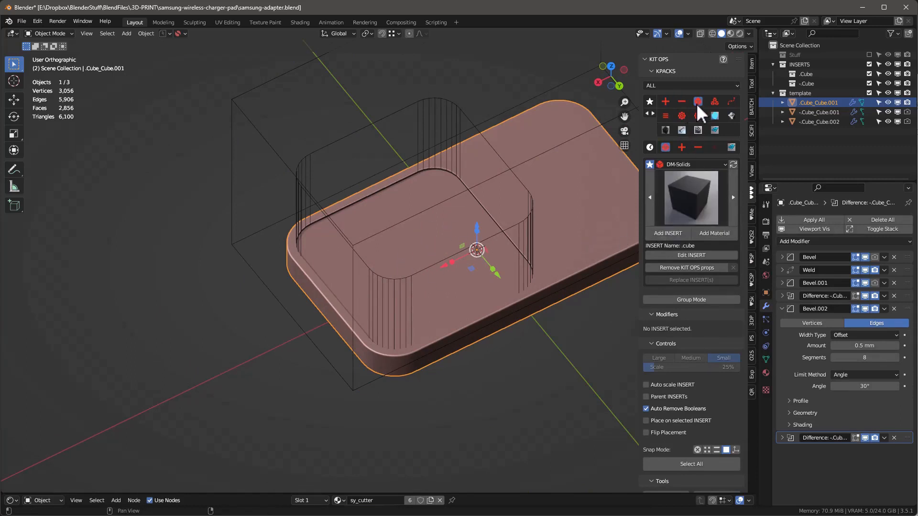
{"action": "left_click", "coordinate": [683, 214]}
{"action": "scroll", "coordinate": [421, 253], "scroll_direction": "up", "scroll_amount": 12, "text": "ctrl"}
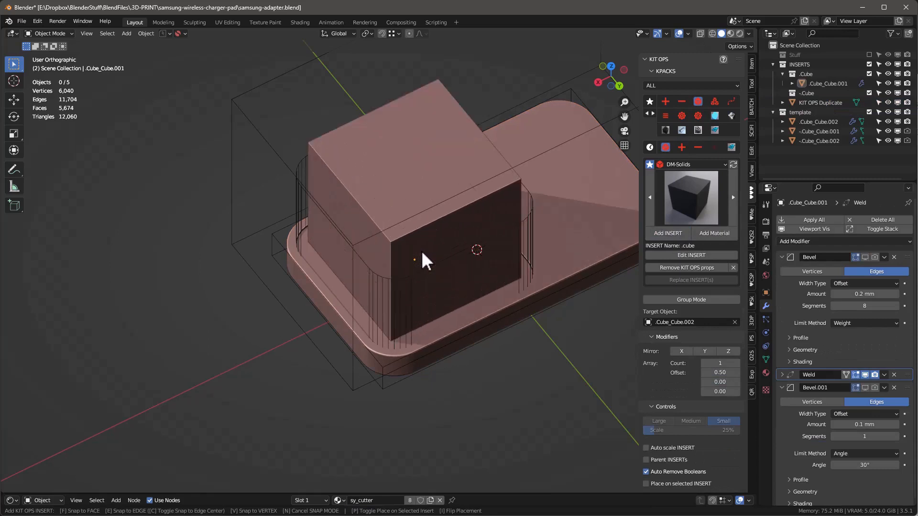
{"action": "scroll", "coordinate": [420, 250], "scroll_direction": "down", "scroll_amount": 4, "text": "ctrl"}
{"action": "left_click", "coordinate": [421, 251]}
{"action": "middle_click_drag", "start_coordinate": [427, 266], "coordinate": [431, 265]}
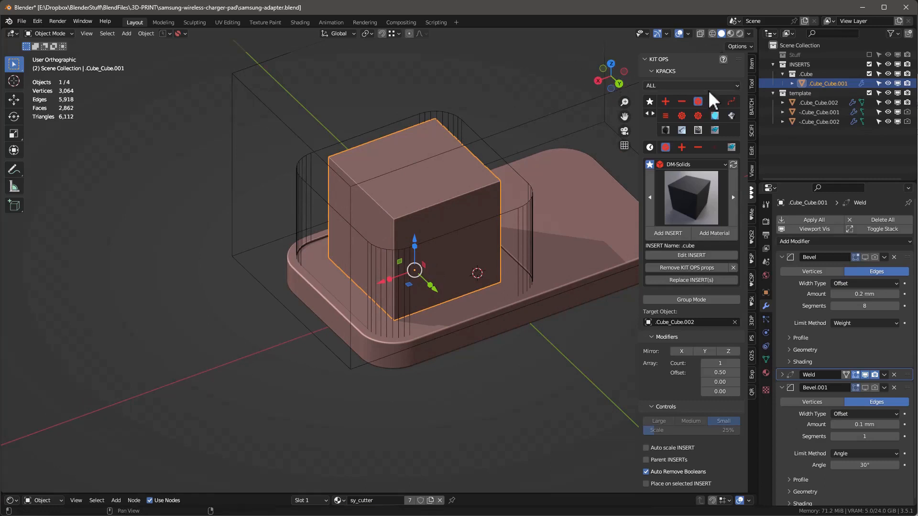
Set the new cube's dimensions to X 70 mm, Y 159 mm and Z 18 mm.
{"action": "left_click", "coordinate": [751, 65]}
{"action": "left_click", "coordinate": [698, 211]}
{"action": "type", "text": "70"}
{"action": "key", "text": "Return"}
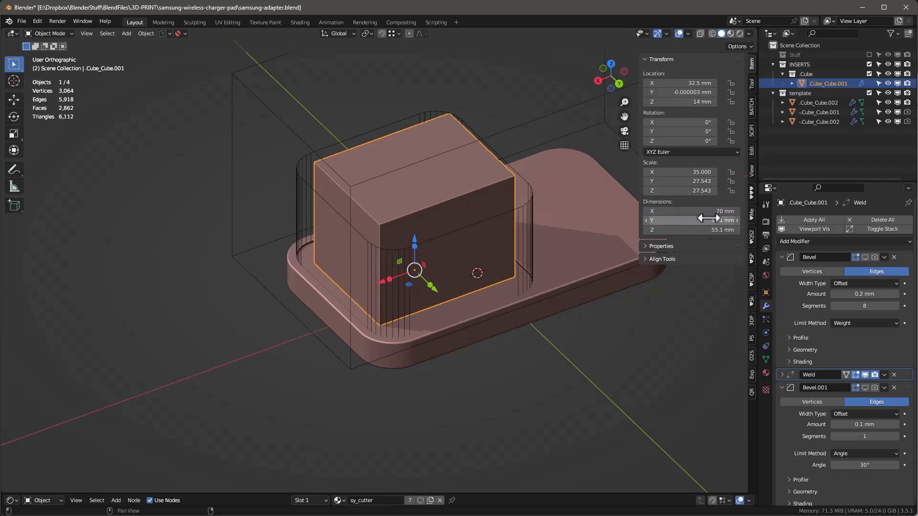
{"action": "left_click", "coordinate": [699, 220]}
{"action": "type", "text": "159"}
{"action": "key", "text": "Return"}
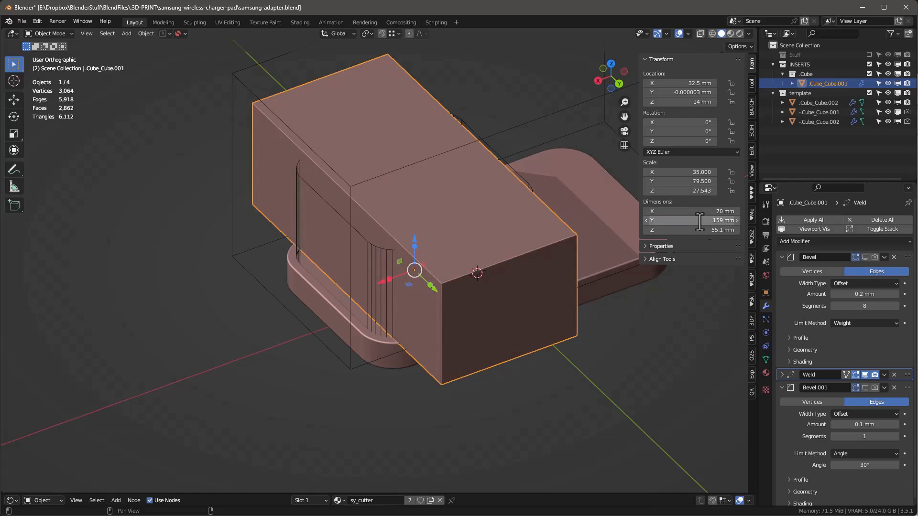
{"action": "left_click", "coordinate": [703, 230]}
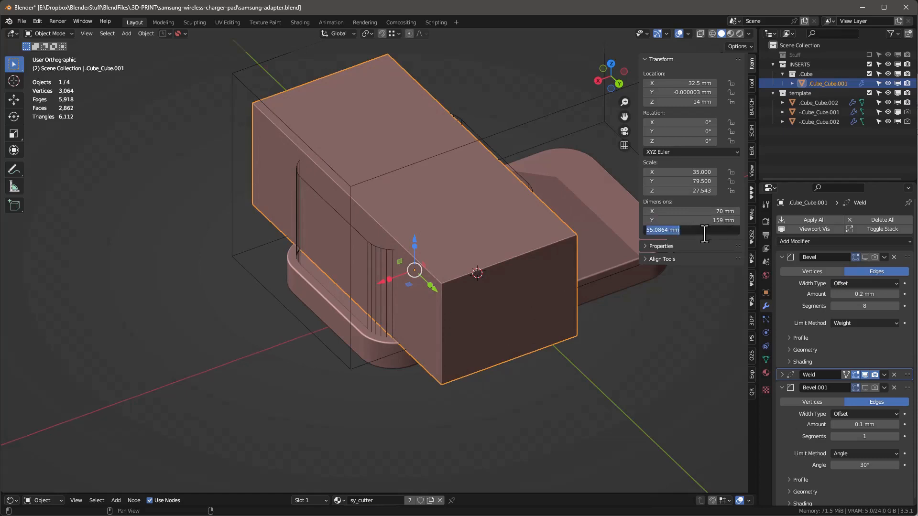
{"action": "type", "text": "18"}
{"action": "key", "text": "Return"}
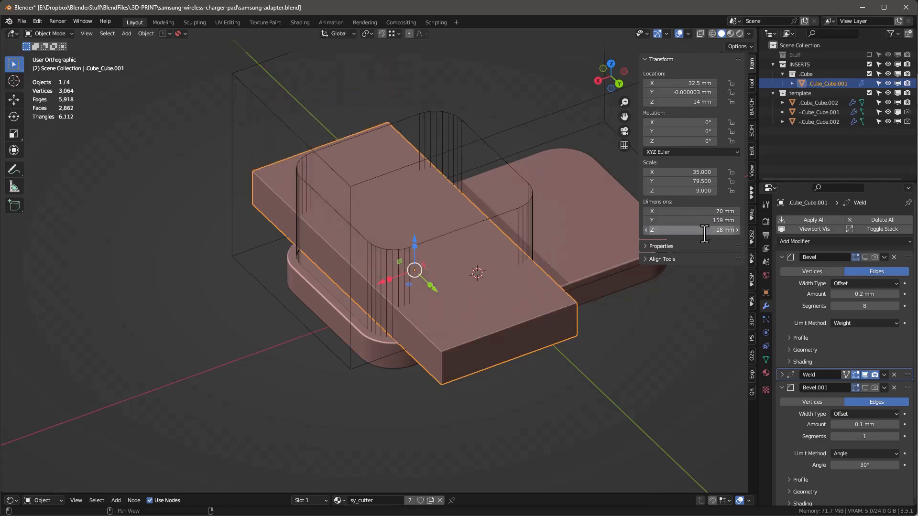
Show the new block's first Bevel modifier in the viewport and apply the block's scale.
{"action": "middle_click_drag", "start_coordinate": [453, 332], "coordinate": [459, 274]}
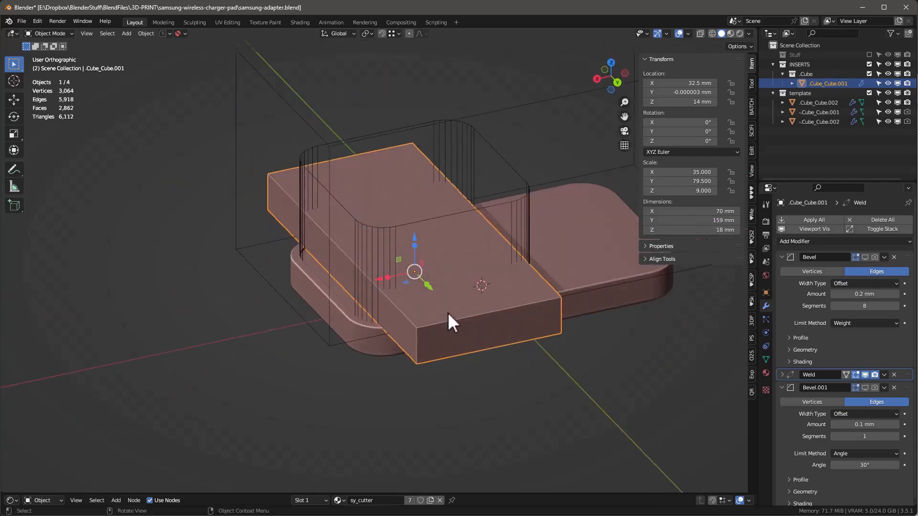
{"action": "scroll", "coordinate": [459, 255], "scroll_direction": "up", "scroll_amount": 1}
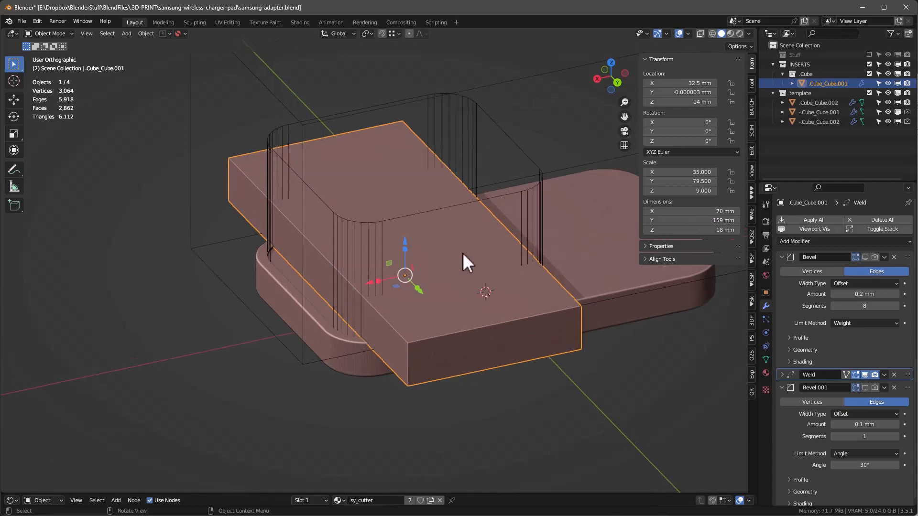
{"action": "left_click", "coordinate": [866, 258]}
{"action": "middle_click_drag", "start_coordinate": [344, 378], "coordinate": [394, 329]}
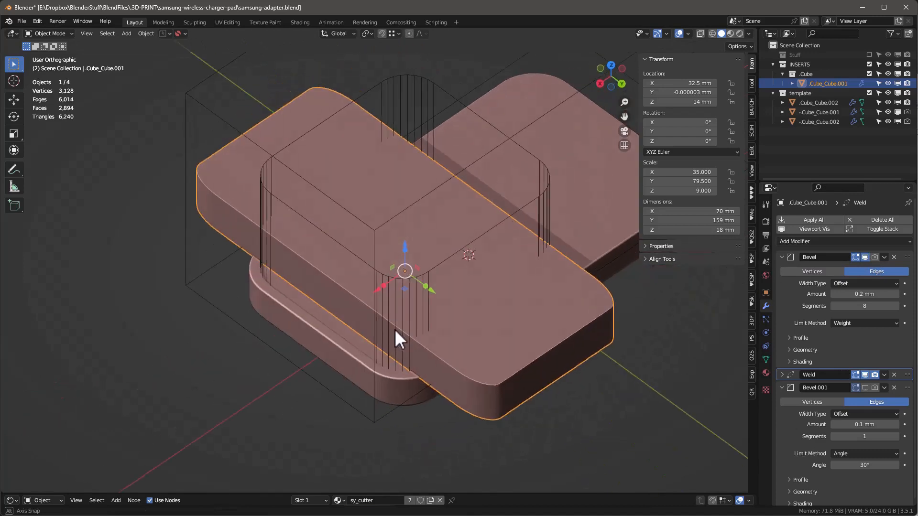
{"action": "key", "text": "ctrl+a"}
{"action": "left_click", "coordinate": [392, 319]}
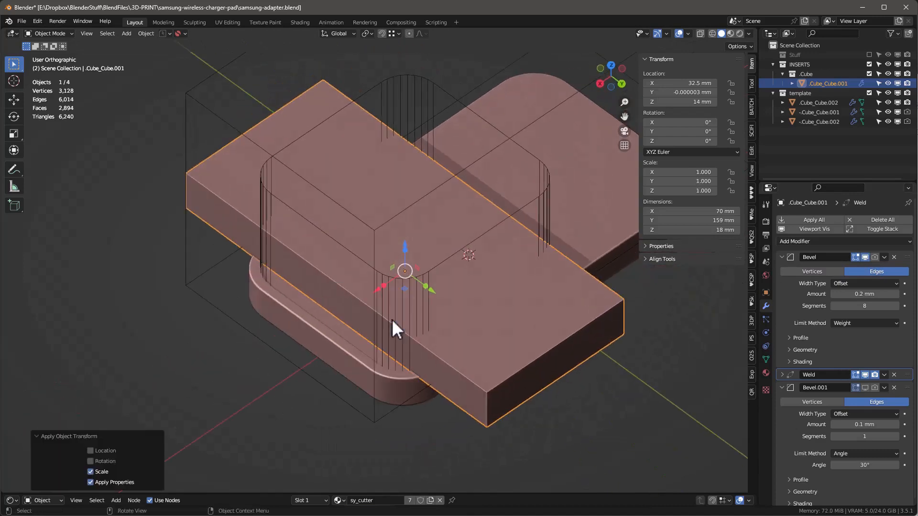
Increase the amount of the block's first Bevel modifier to about 8.878 mm to round its corners.
{"action": "left_click", "coordinate": [832, 294]}
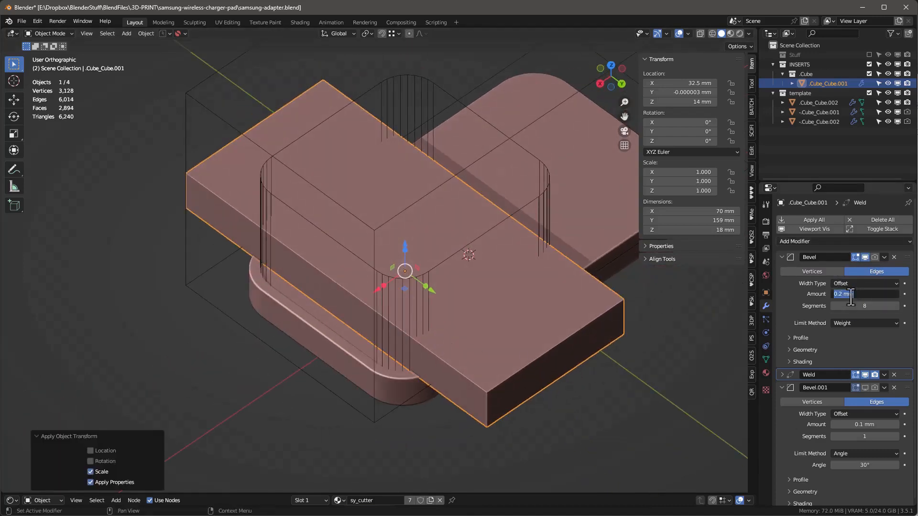
{"action": "type", "text": "5"}
{"action": "key", "text": "Return"}
{"action": "left_click_drag", "start_coordinate": [858, 294], "coordinate": [878, 293]}
{"action": "middle_click_drag", "start_coordinate": [281, 379], "coordinate": [309, 282]}
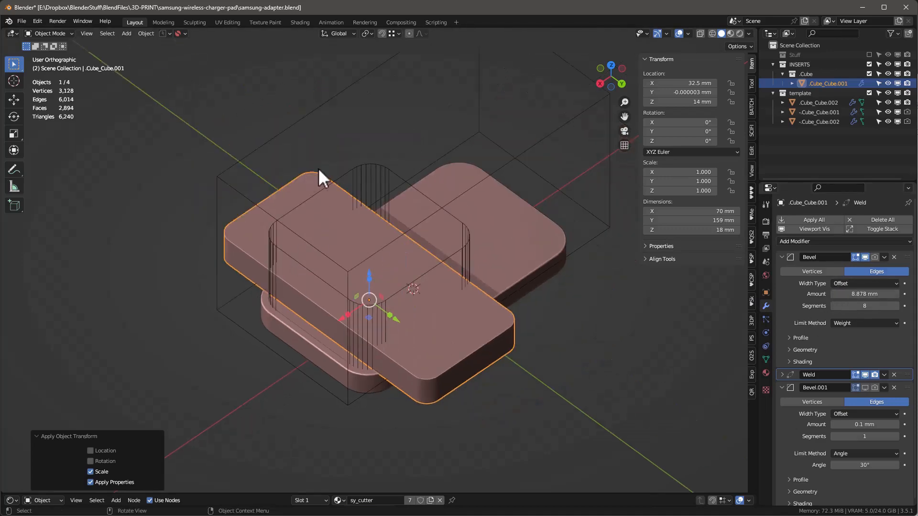
{"action": "middle_click_drag", "start_coordinate": [238, 242], "coordinate": [547, 372]}
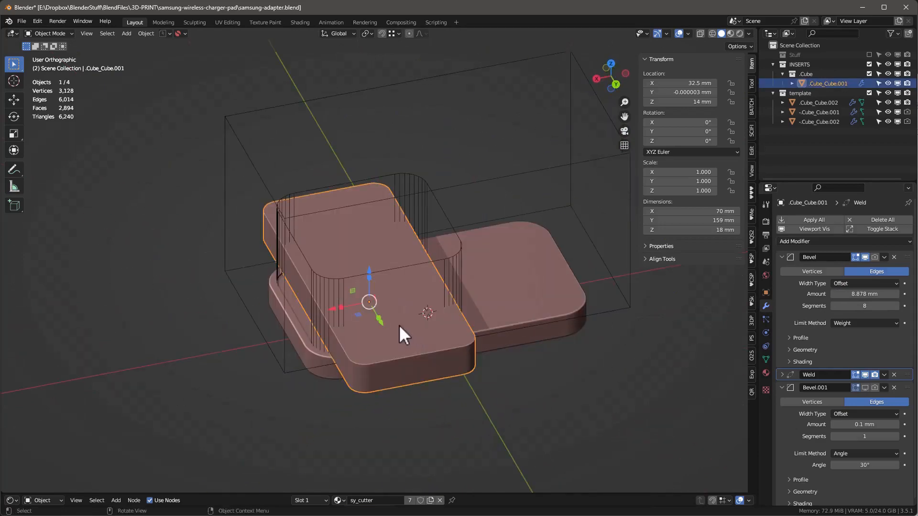
Rename the rounded 70 by 159 mm block as phone.
{"action": "key", "text": "m"}
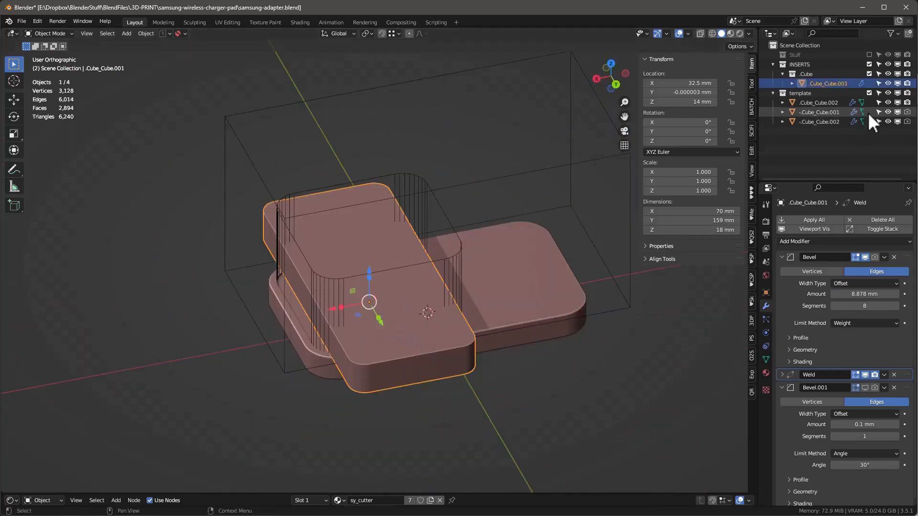
{"action": "double_click", "coordinate": [825, 83]}
{"action": "type", "text": "phone"}
{"action": "key", "text": "Return"}
Move the phone block into the template collection and raise it 1 mm along Z.
{"action": "key", "text": "m"}
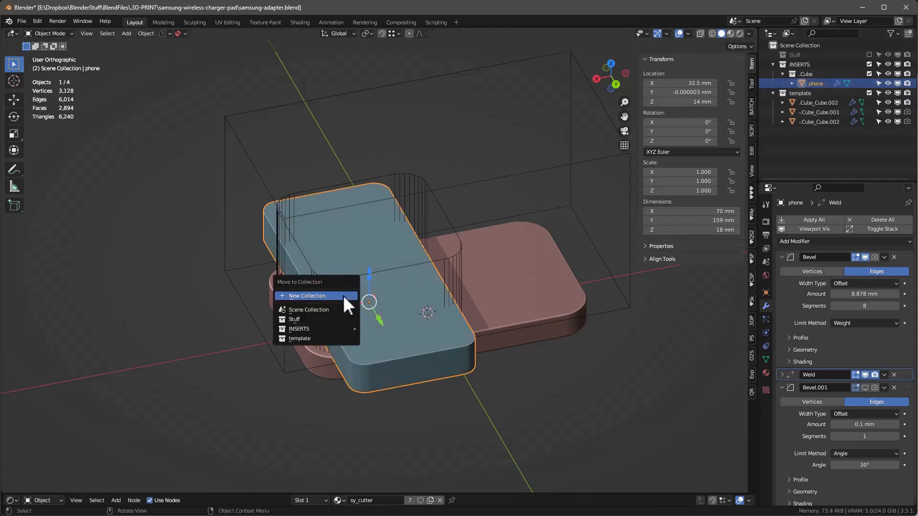
{"action": "left_click", "coordinate": [292, 338]}
{"action": "middle_click_drag", "start_coordinate": [493, 383], "coordinate": [584, 343]}
{"action": "key", "text": "Right"}
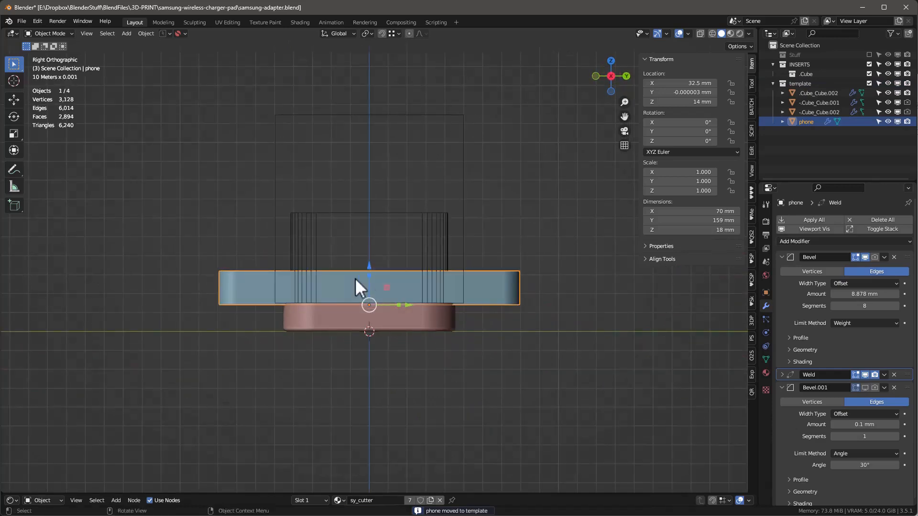
{"action": "left_click_drag", "start_coordinate": [368, 265], "coordinate": [368, 258]}
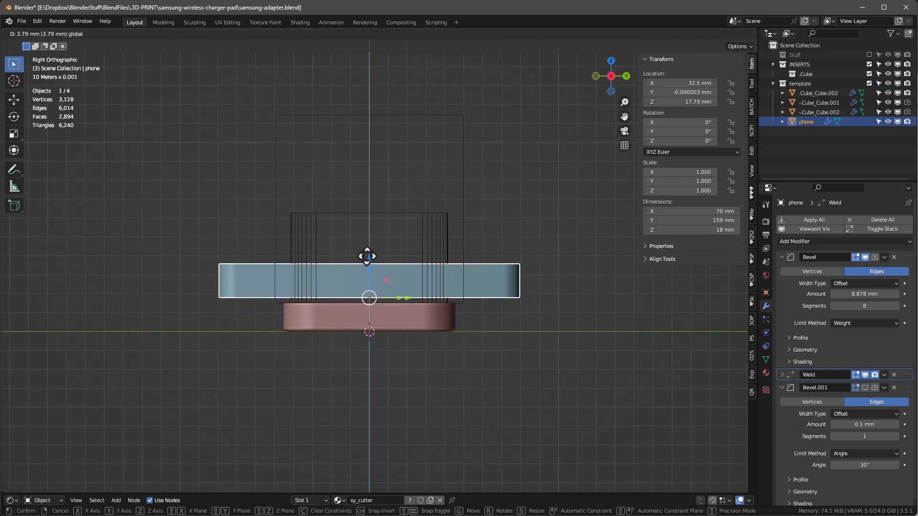
{"action": "left_click", "coordinate": [123, 439]}
{"action": "type", "text": "1"}
{"action": "key", "text": "Return"}
{"action": "left_click", "coordinate": [530, 184]}
Create a new collection named adapter in the scene.
{"action": "middle_click_drag", "start_coordinate": [529, 184], "coordinate": [352, 296]}
{"action": "scroll", "coordinate": [446, 373], "scroll_direction": "up", "scroll_amount": 5}
{"action": "scroll", "coordinate": [394, 347], "scroll_direction": "down", "scroll_amount": 4}
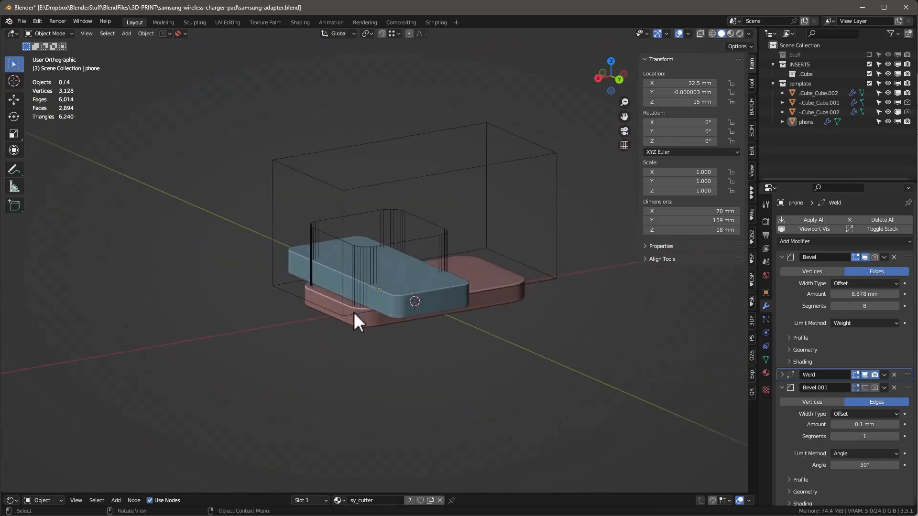
{"action": "scroll", "coordinate": [354, 311], "scroll_direction": "up", "scroll_amount": 5}
{"action": "scroll", "coordinate": [356, 311], "scroll_direction": "down", "scroll_amount": 2}
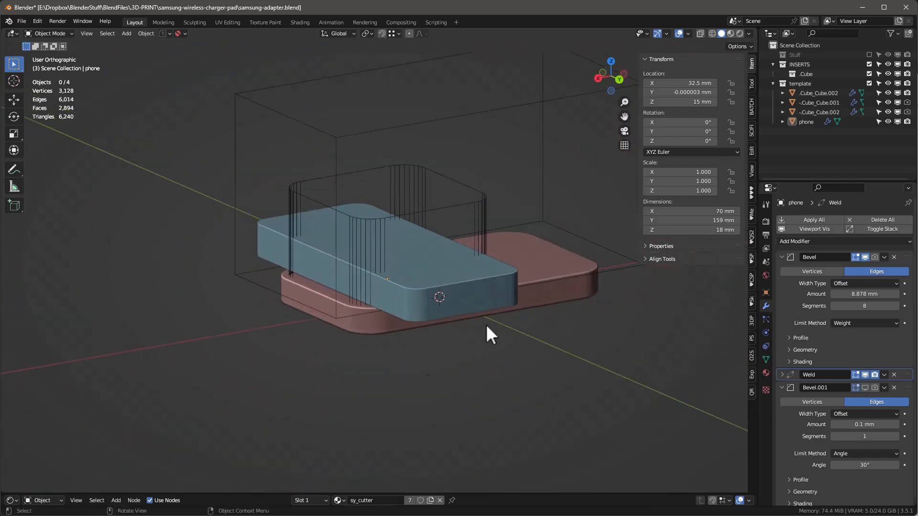
{"action": "middle_click_drag", "start_coordinate": [458, 320], "coordinate": [484, 290]}
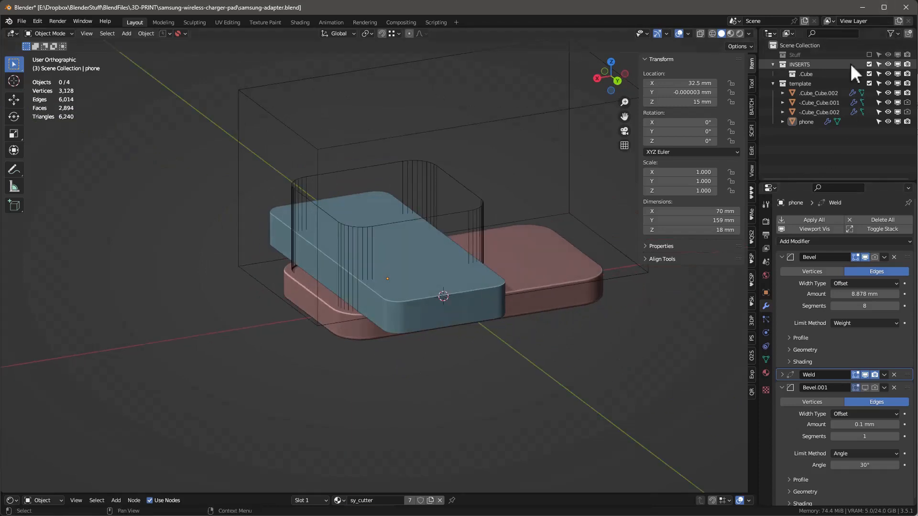
{"action": "left_click", "coordinate": [908, 33]}
{"action": "left_click", "coordinate": [806, 133]}
{"action": "double_click", "coordinate": [805, 133]}
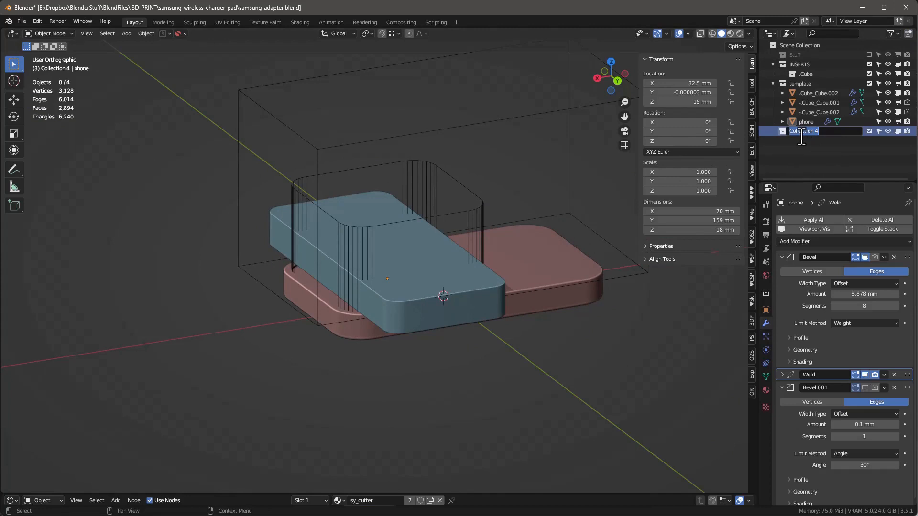
{"action": "type", "text": "adapter"}
{"action": "key", "text": "Return"}
Add a KIT OPS bullet-var-sides cutter to the centre of the template slab's long side face.
{"action": "middle_click_drag", "start_coordinate": [274, 382], "coordinate": [399, 303]}
{"action": "left_click", "coordinate": [416, 294]}
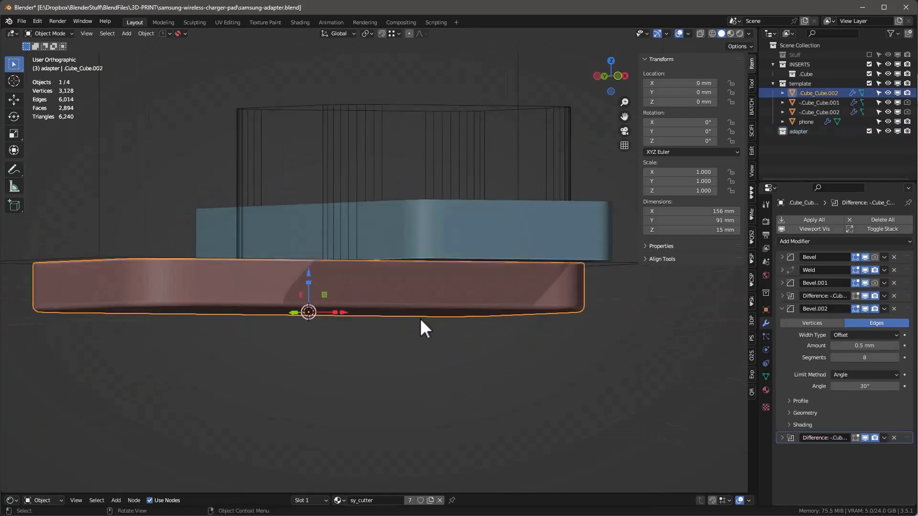
{"action": "left_click", "coordinate": [750, 193]}
{"action": "left_click", "coordinate": [681, 101]}
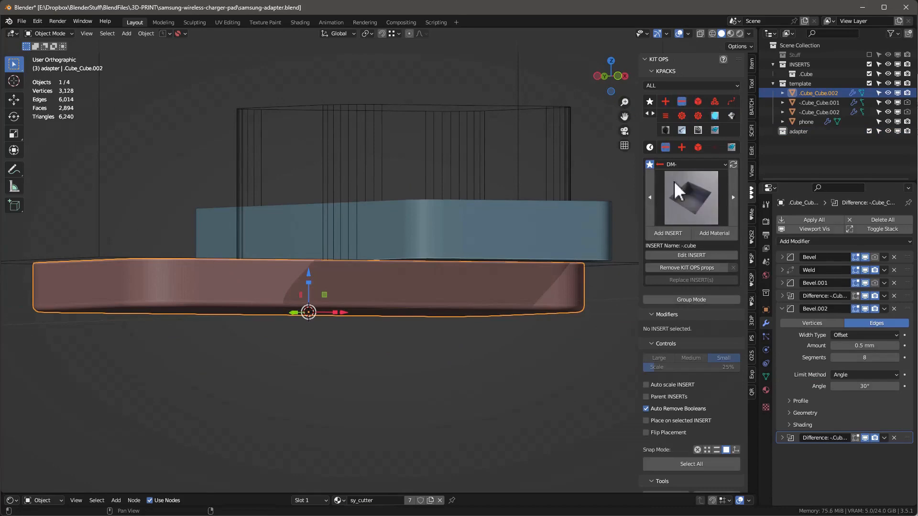
{"action": "left_click", "coordinate": [686, 200]}
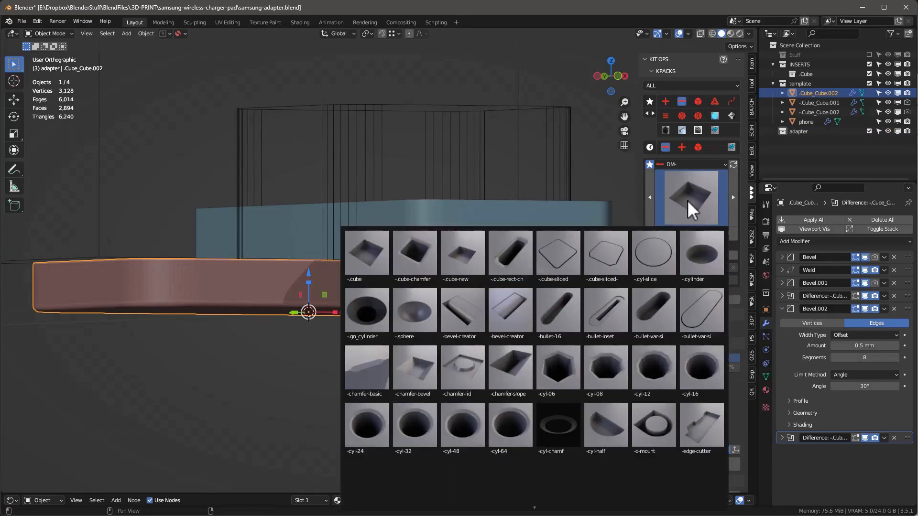
{"action": "left_click", "coordinate": [648, 308]}
{"action": "middle_click_drag", "start_coordinate": [242, 278], "coordinate": [415, 289]}
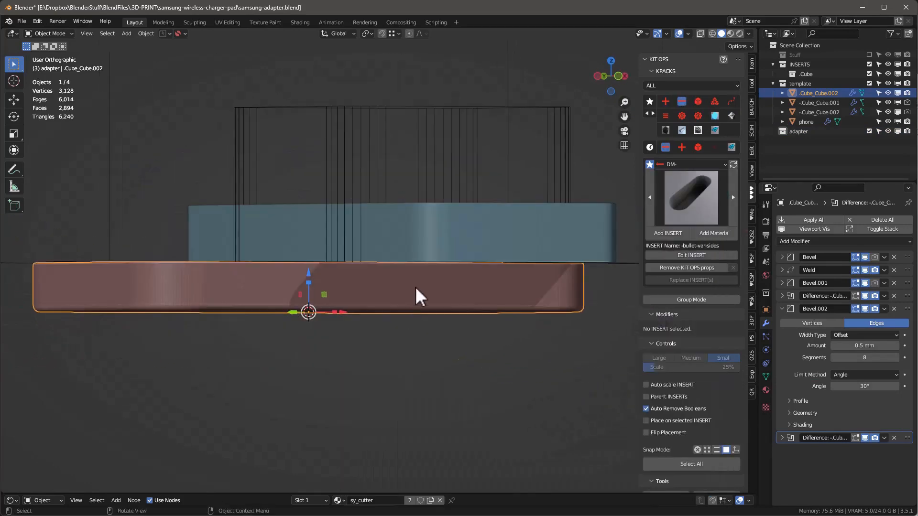
{"action": "left_click", "coordinate": [665, 233]}
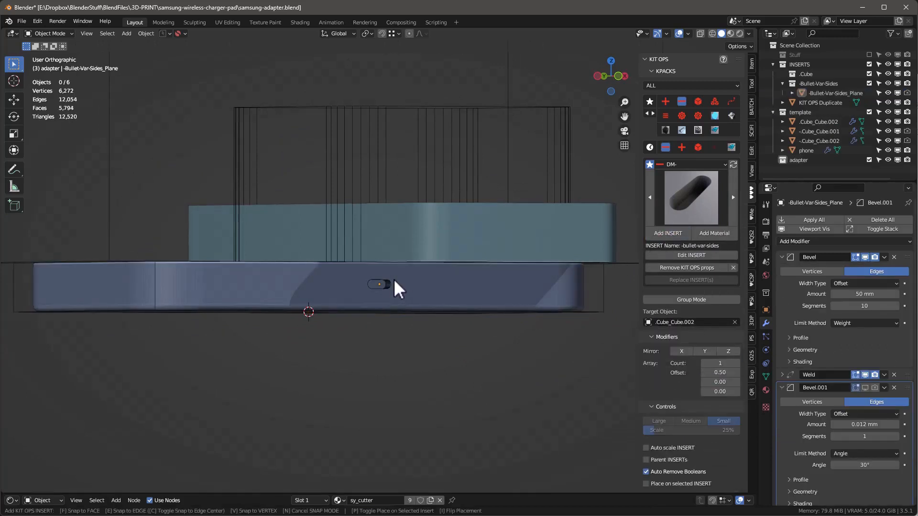
{"action": "left_click", "coordinate": [393, 279]}
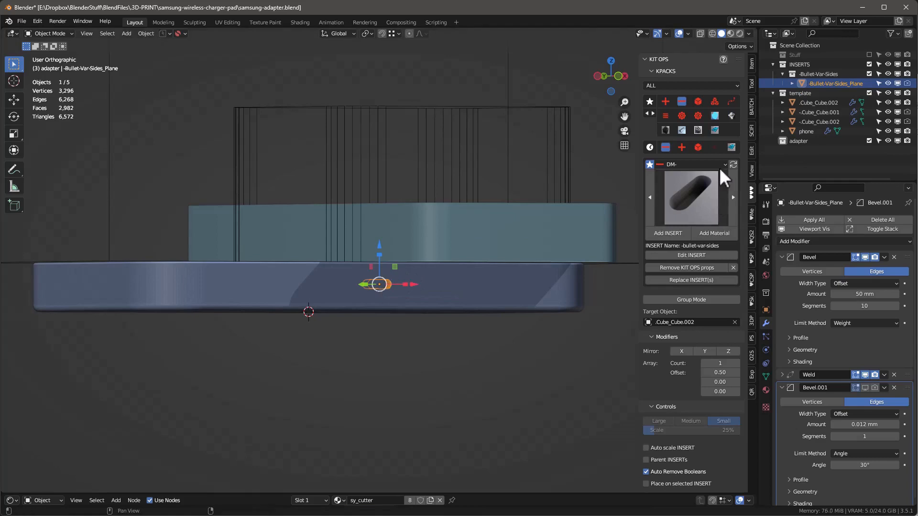
Set the bullet cutter's dimensions to X 8 mm, Y 3 mm and Z 5 mm.
{"action": "left_click", "coordinate": [751, 64]}
{"action": "middle_click_drag", "start_coordinate": [306, 229], "coordinate": [271, 284]}
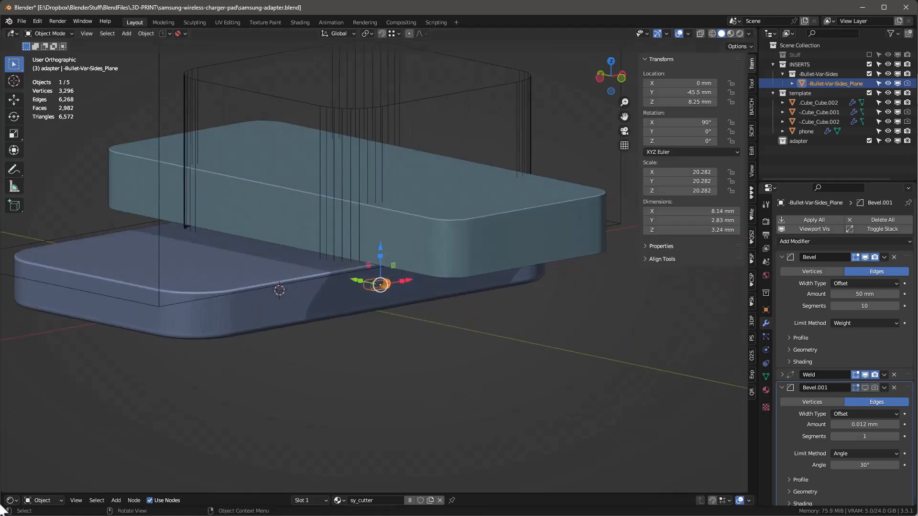
{"action": "left_click", "coordinate": [679, 213]}
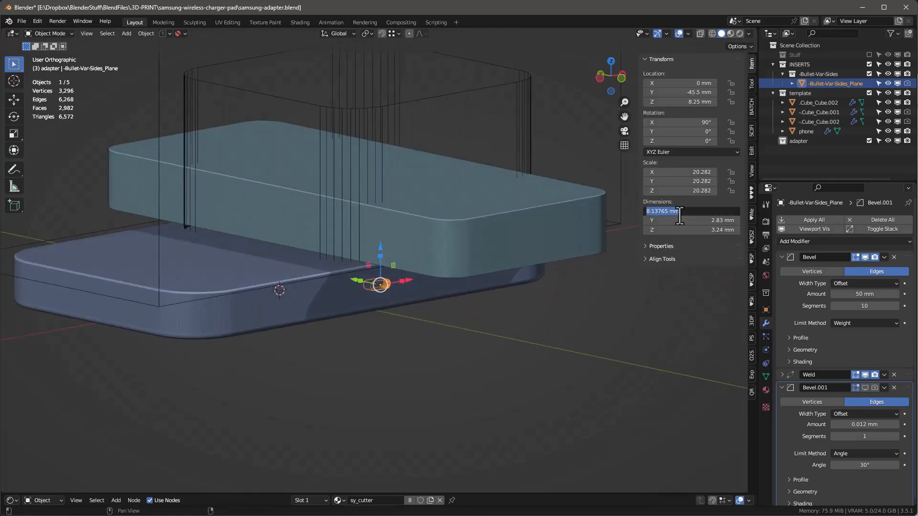
{"action": "type", "text": "8"}
{"action": "key", "text": "Return"}
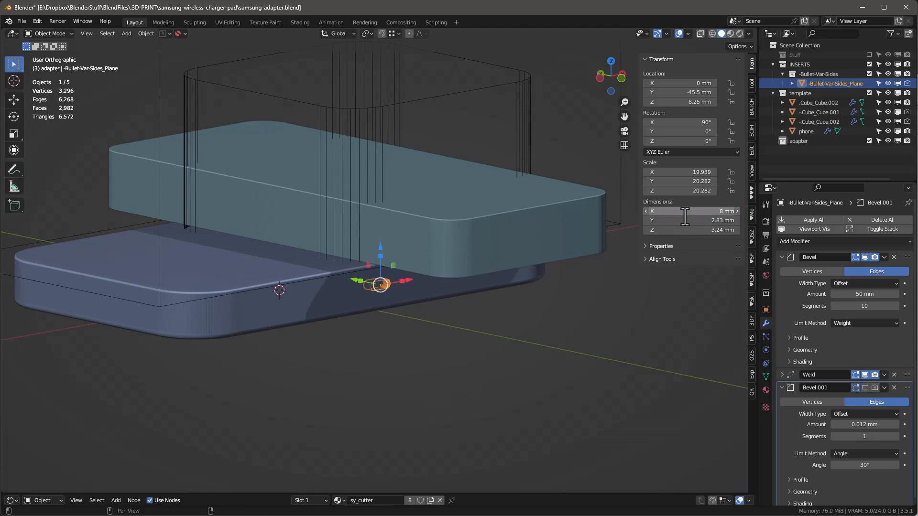
{"action": "left_click", "coordinate": [684, 221]}
{"action": "type", "text": "3"}
{"action": "key", "text": "Return"}
{"action": "left_click", "coordinate": [709, 229]}
{"action": "type", "text": "5"}
{"action": "key", "text": "Return"}
Check the bullet cutter's fit in the slab's side and move the cutter into the template collection.
{"action": "scroll", "coordinate": [268, 334], "scroll_direction": "down", "scroll_amount": 1}
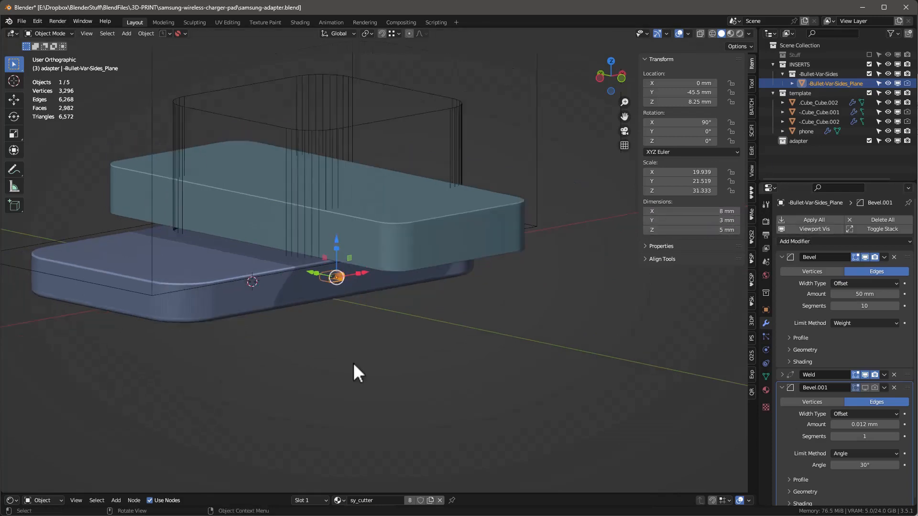
{"action": "scroll", "coordinate": [287, 306], "scroll_direction": "up", "scroll_amount": 3}
{"action": "middle_click_drag", "start_coordinate": [301, 277], "coordinate": [268, 248]}
{"action": "scroll", "coordinate": [275, 347], "scroll_direction": "up", "scroll_amount": 3}
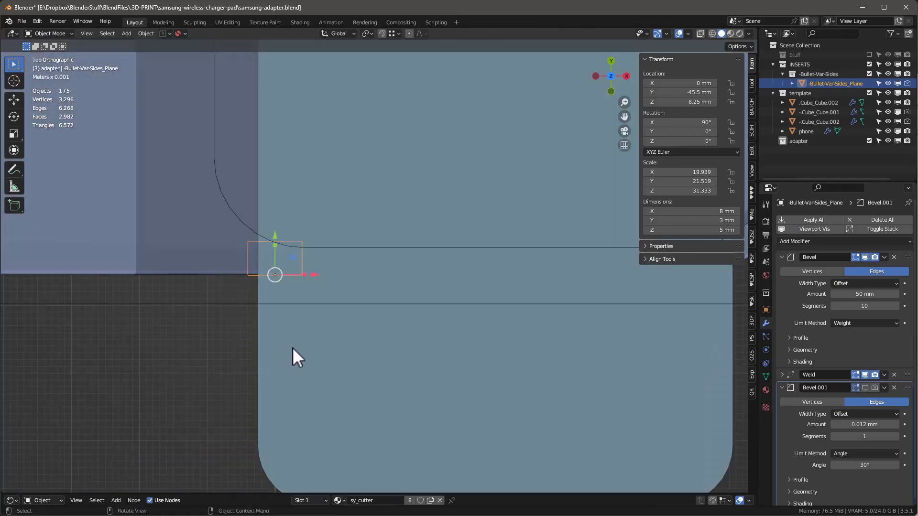
{"action": "middle_click_drag", "start_coordinate": [351, 348], "coordinate": [363, 237]}
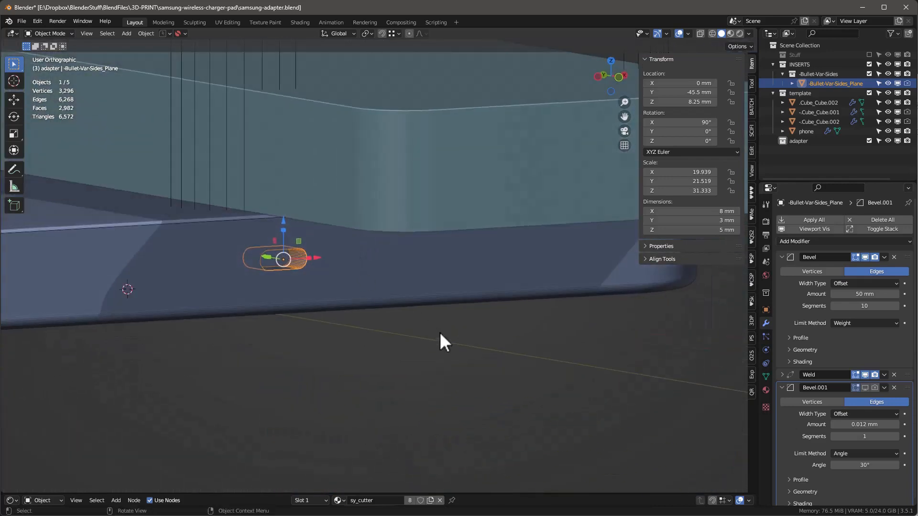
{"action": "key", "text": "m"}
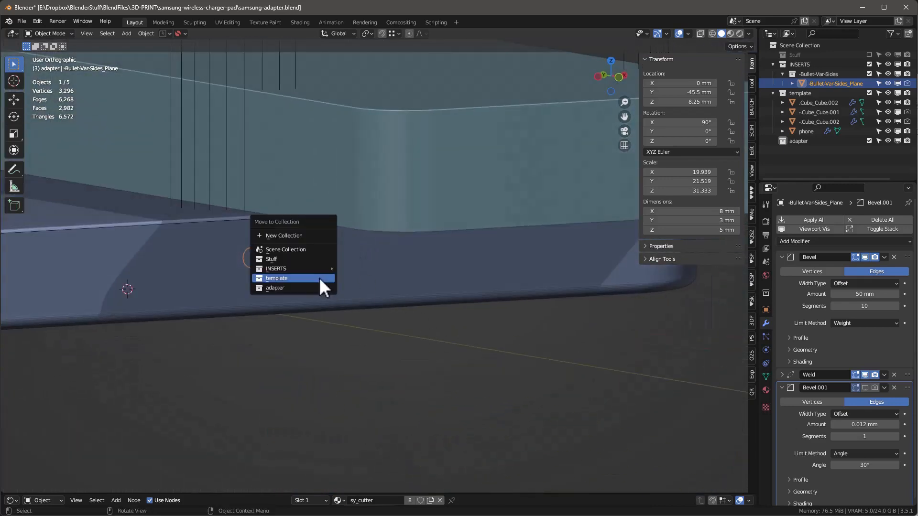
{"action": "left_click", "coordinate": [281, 278]}
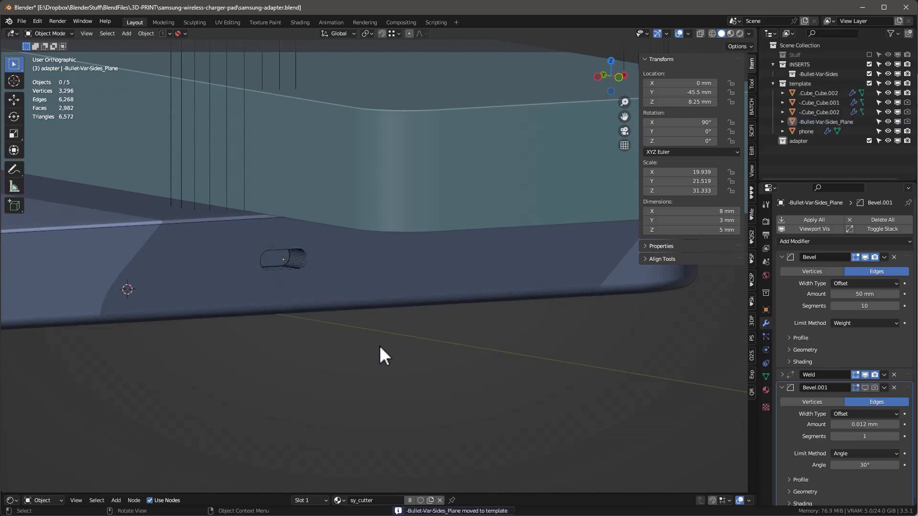
Examine how the phone block sits on the template slab from several sides.
{"action": "scroll", "coordinate": [267, 277], "scroll_direction": "down", "scroll_amount": 6}
{"action": "left_click", "coordinate": [238, 271]}
{"action": "middle_click_drag", "start_coordinate": [239, 272], "coordinate": [199, 293]}
{"action": "middle_click_drag", "start_coordinate": [279, 303], "coordinate": [199, 346]}
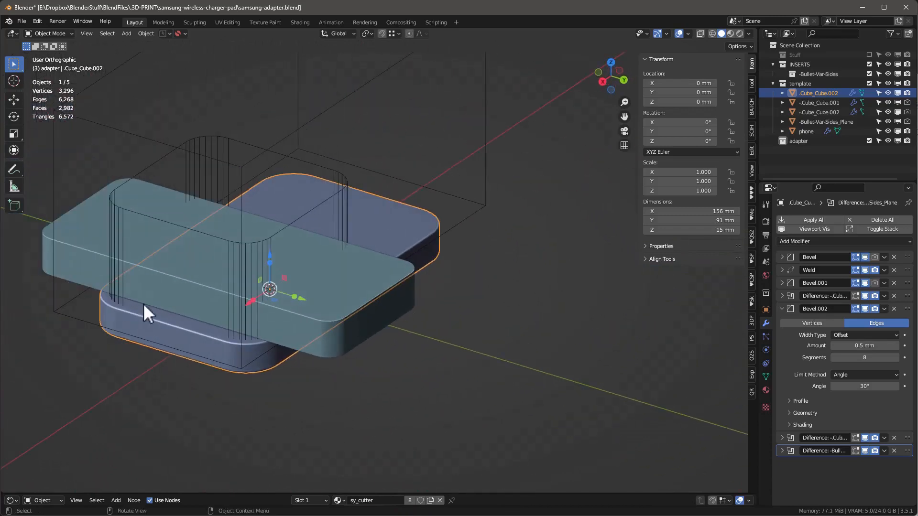
{"action": "middle_click_drag", "start_coordinate": [325, 383], "coordinate": [275, 381]}
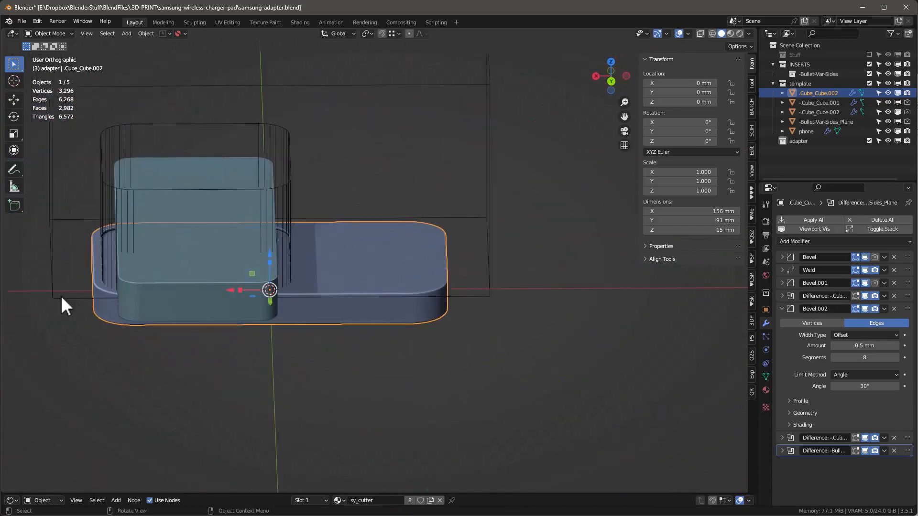
{"action": "middle_click_drag", "start_coordinate": [86, 290], "coordinate": [147, 291]}
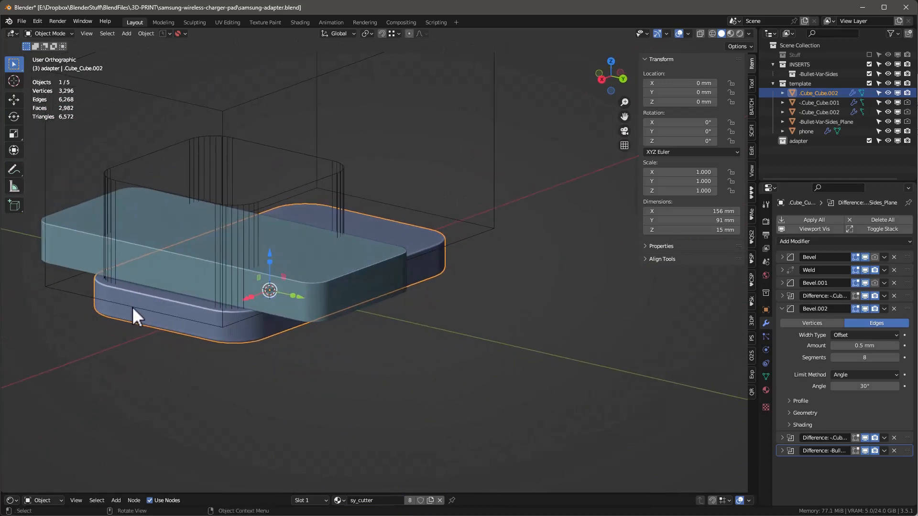
{"action": "middle_click_drag", "start_coordinate": [270, 331], "coordinate": [241, 287]}
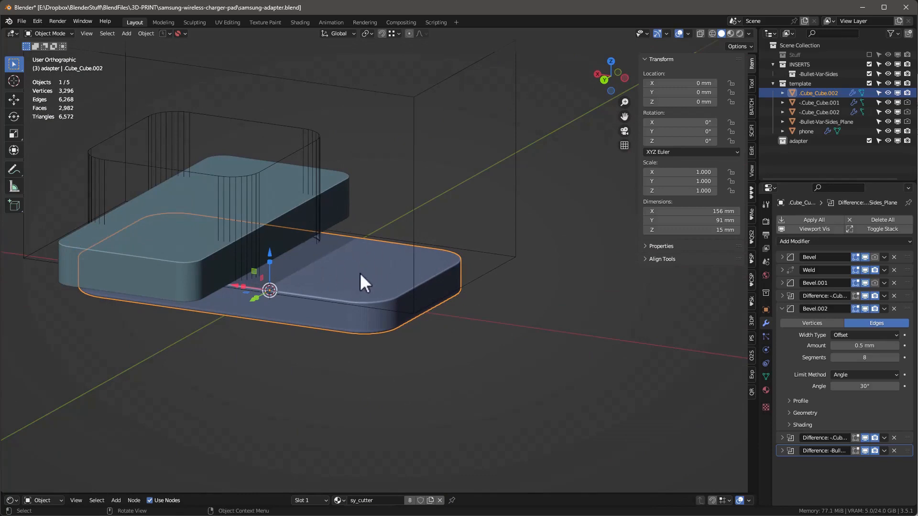
{"action": "middle_click_drag", "start_coordinate": [358, 272], "coordinate": [426, 292]}
Duplicate the template slab in place and move the copy into the adapter collection.
{"action": "left_click", "coordinate": [578, 310]}
{"action": "left_click", "coordinate": [494, 293]}
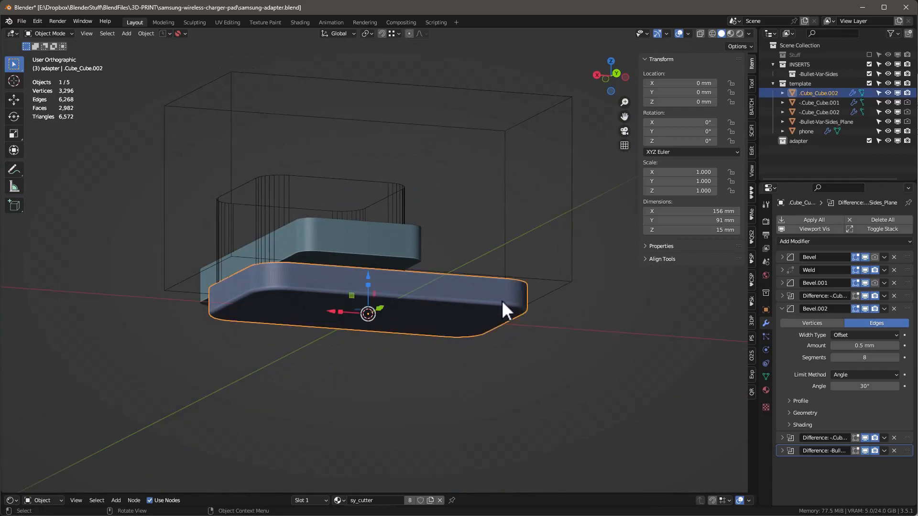
{"action": "key", "text": "shift+d"}
{"action": "right_click", "coordinate": [499, 299]}
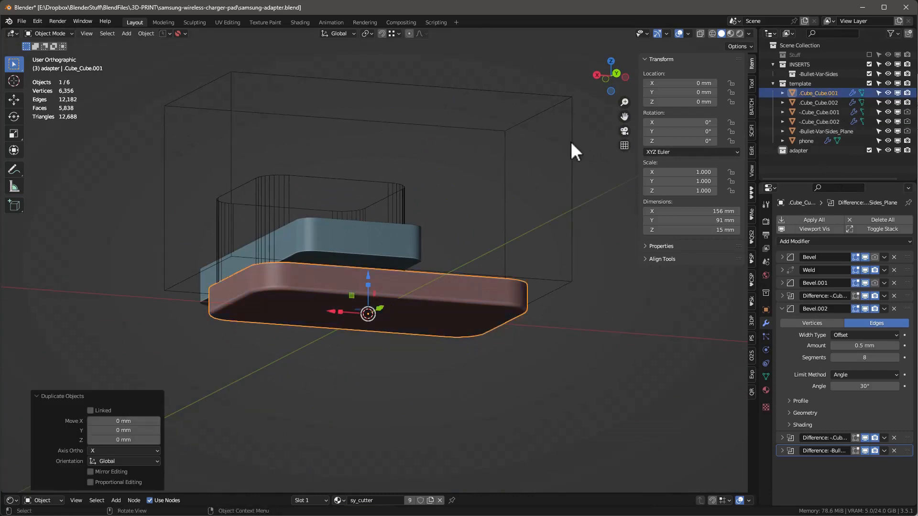
{"action": "key", "text": "m"}
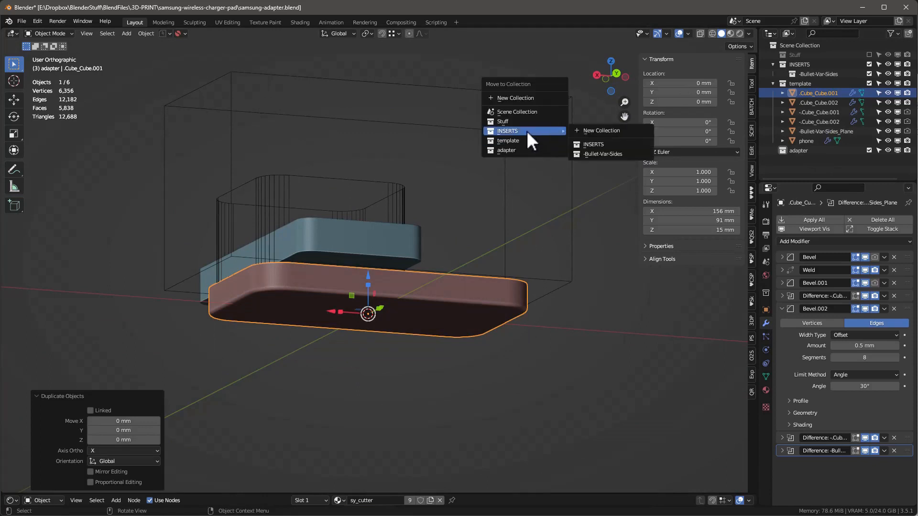
{"action": "left_click", "coordinate": [514, 150]}
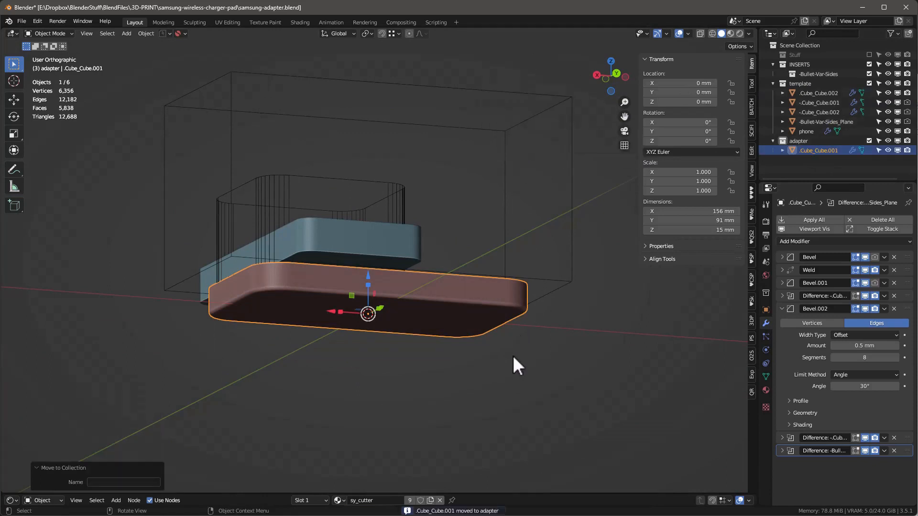
Rename the duplicated slab in the adapter collection as cutter for adapter base.
{"action": "middle_click_drag", "start_coordinate": [438, 323], "coordinate": [438, 360]}
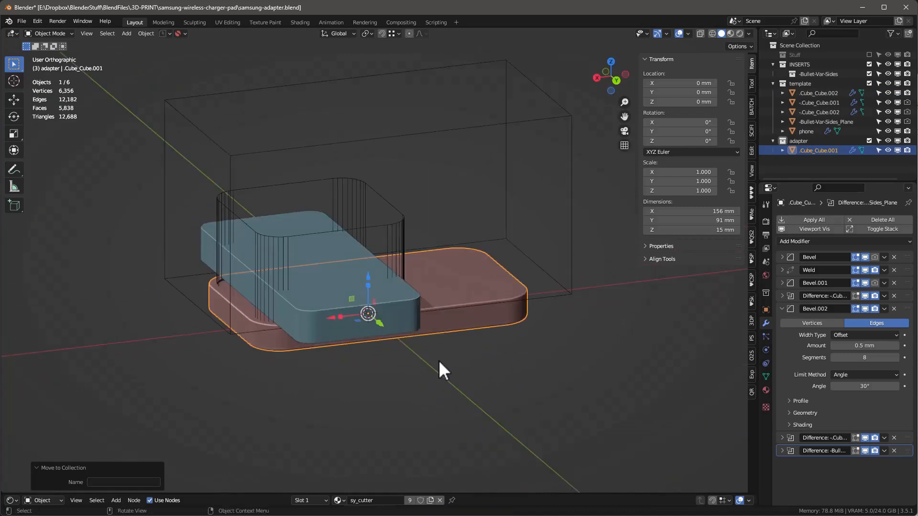
{"action": "double_click", "coordinate": [814, 149]}
{"action": "type", "text": "cutter for adapter base"}
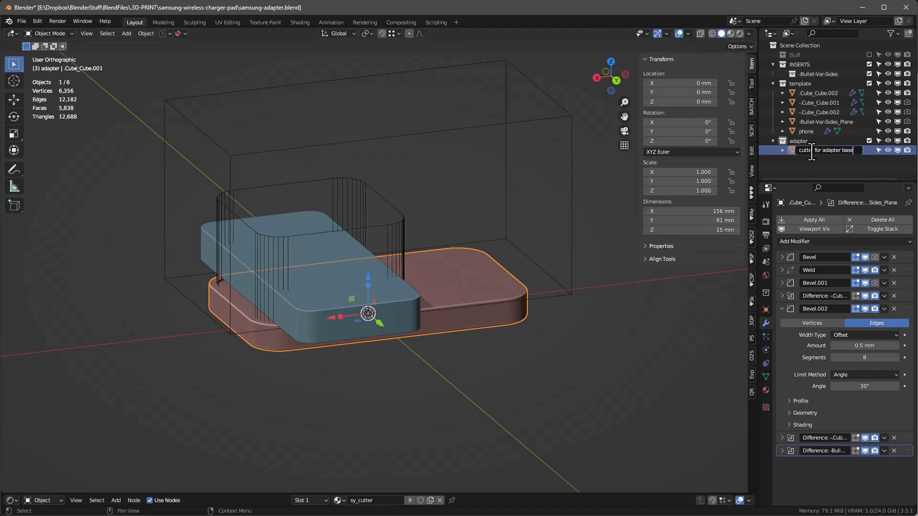
{"action": "key", "text": "Return"}
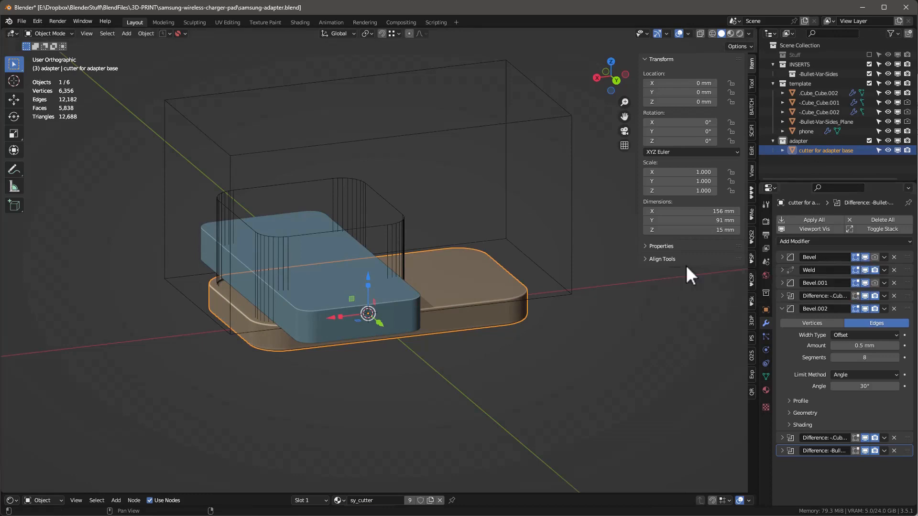
{"action": "scroll", "coordinate": [477, 314], "scroll_direction": "down", "scroll_amount": 2}
{"action": "scroll", "coordinate": [483, 311], "scroll_direction": "up", "scroll_amount": 2}
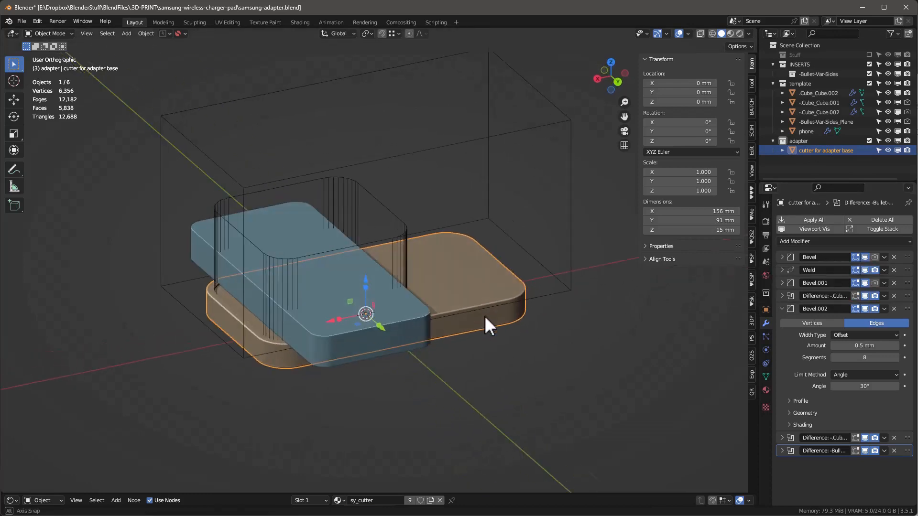
{"action": "middle_click_drag", "start_coordinate": [483, 316], "coordinate": [569, 340]}
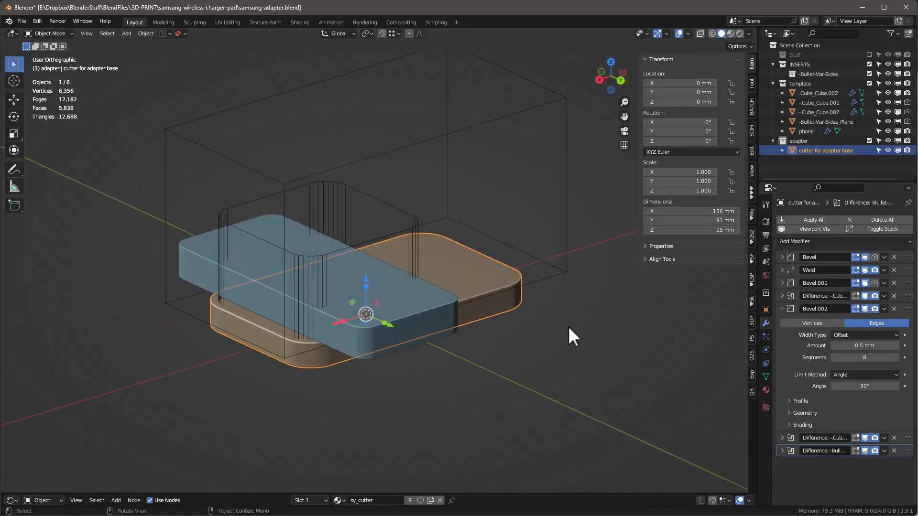
{"action": "left_click", "coordinate": [578, 335]}
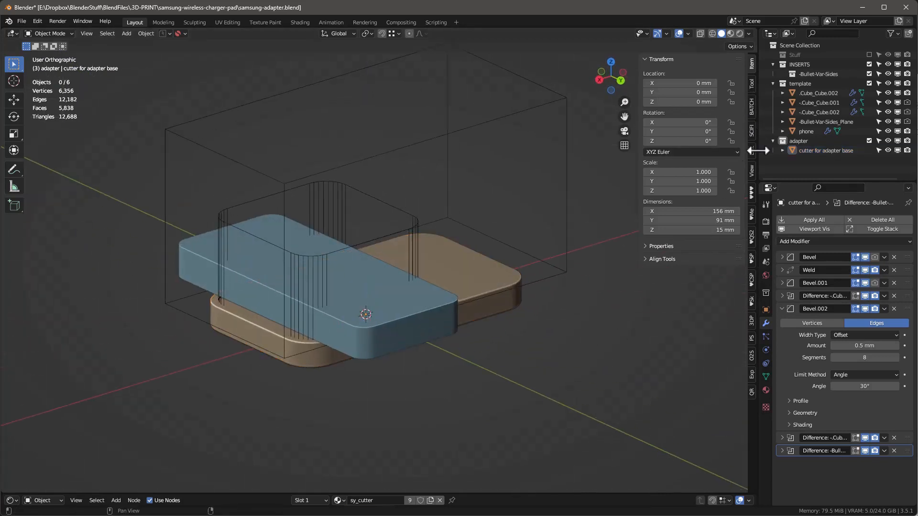
Add a KIT OPS DM-Solids cube insert at the origin and scale it up uniformly about 28.5 times.
{"action": "left_click", "coordinate": [751, 191]}
{"action": "left_click", "coordinate": [698, 101]}
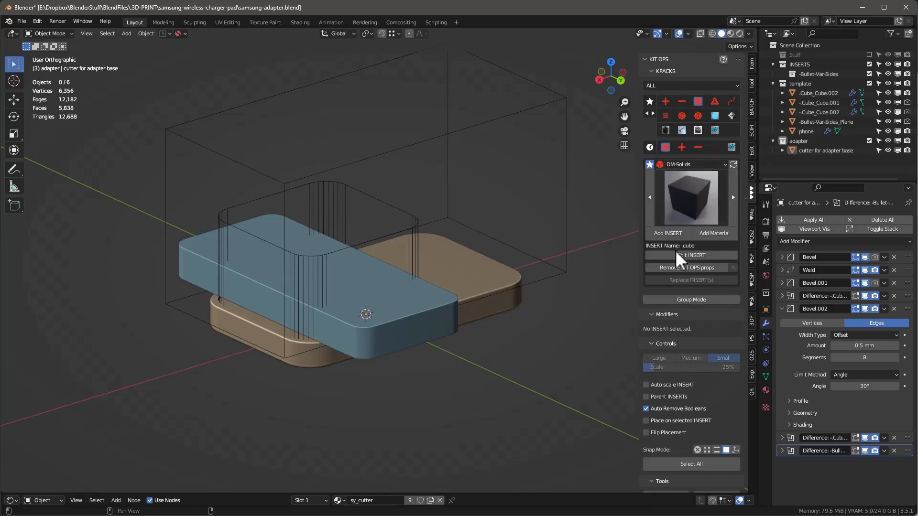
{"action": "left_click", "coordinate": [667, 233]}
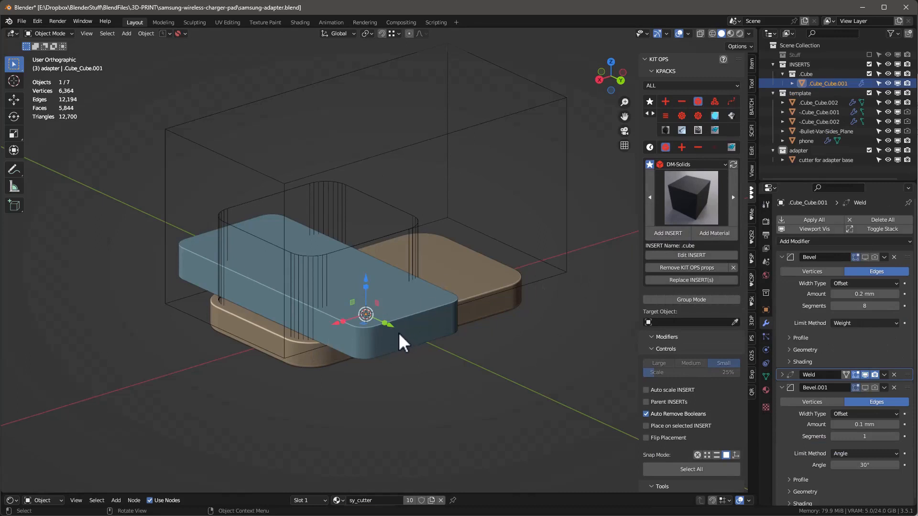
{"action": "key", "text": "s"}
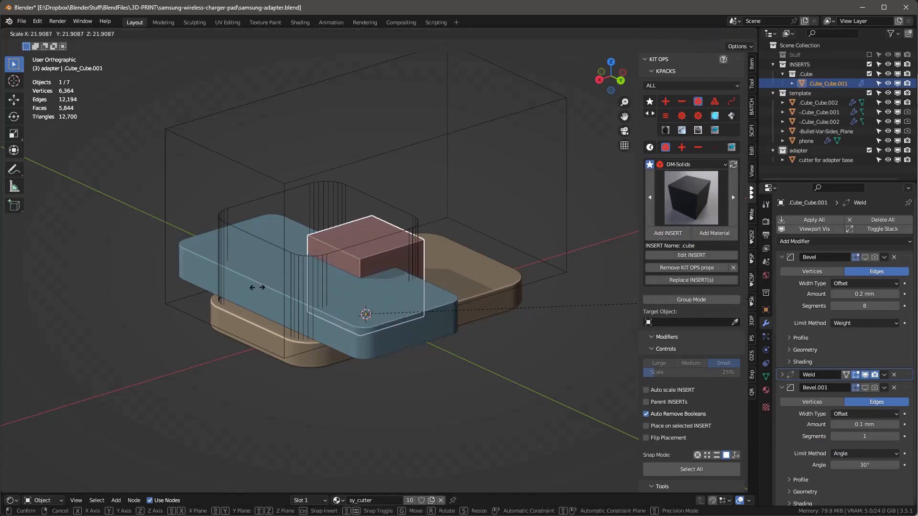
{"action": "left_click", "coordinate": [409, 278]}
{"action": "middle_click_drag", "start_coordinate": [231, 338], "coordinate": [290, 349]}
Stretch the cube along Y to about 85.6 mm and check the template slab's dimensions.
{"action": "key", "text": "KP_3"}
{"action": "key", "text": "s"}
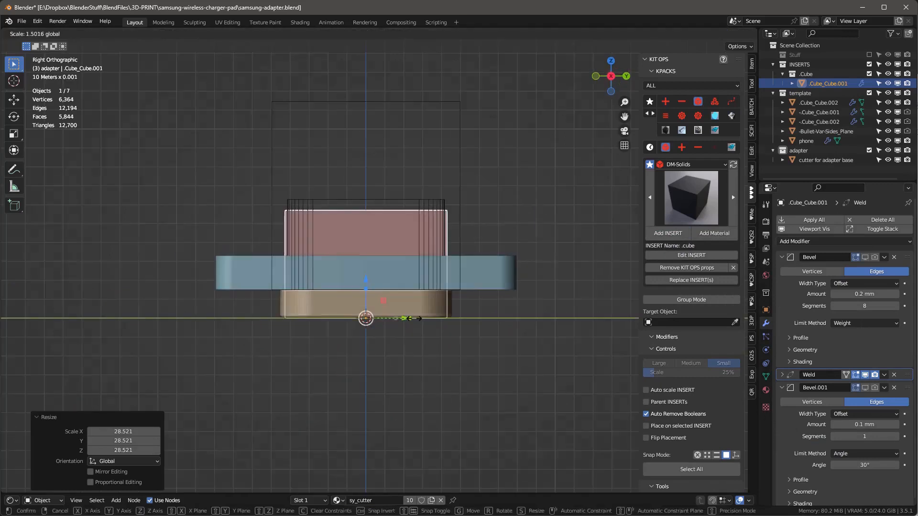
{"action": "right_click", "coordinate": [425, 308]}
{"action": "left_click", "coordinate": [425, 315]}
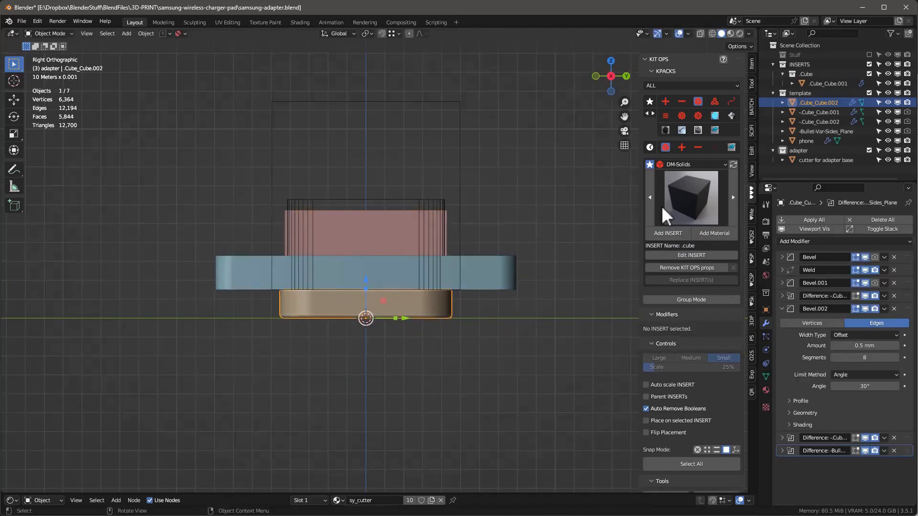
{"action": "left_click", "coordinate": [751, 62]}
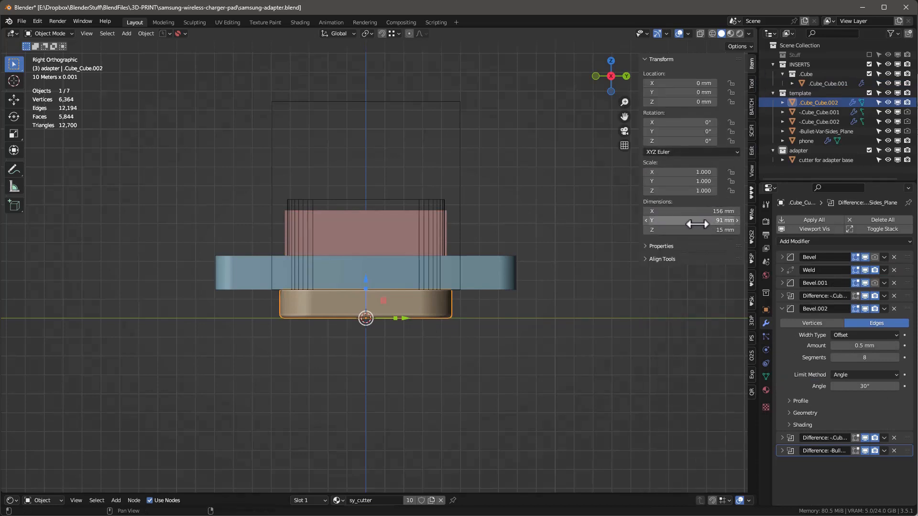
Set the cube's Y dimension to 97 mm.
{"action": "left_click", "coordinate": [372, 217]}
{"action": "scroll", "coordinate": [373, 218], "scroll_direction": "down", "scroll_amount": 1}
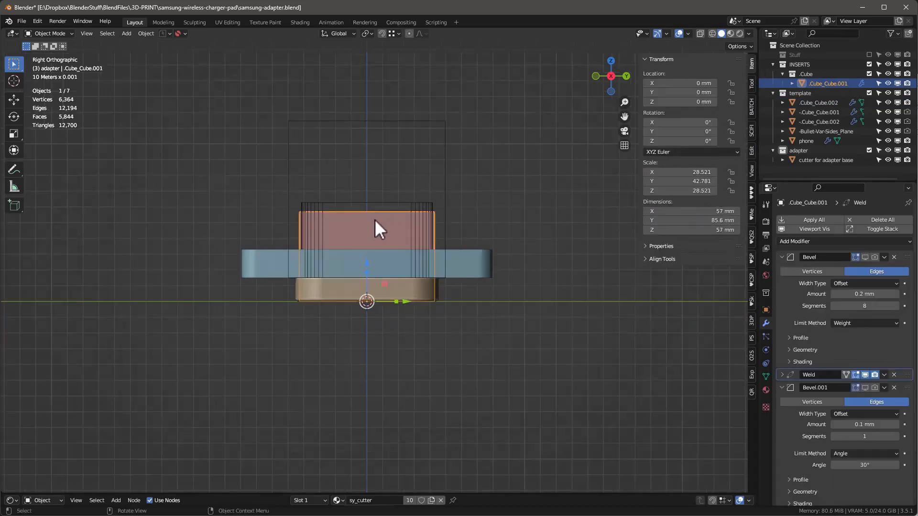
{"action": "left_click", "coordinate": [710, 221]}
{"action": "type", "text": "91"}
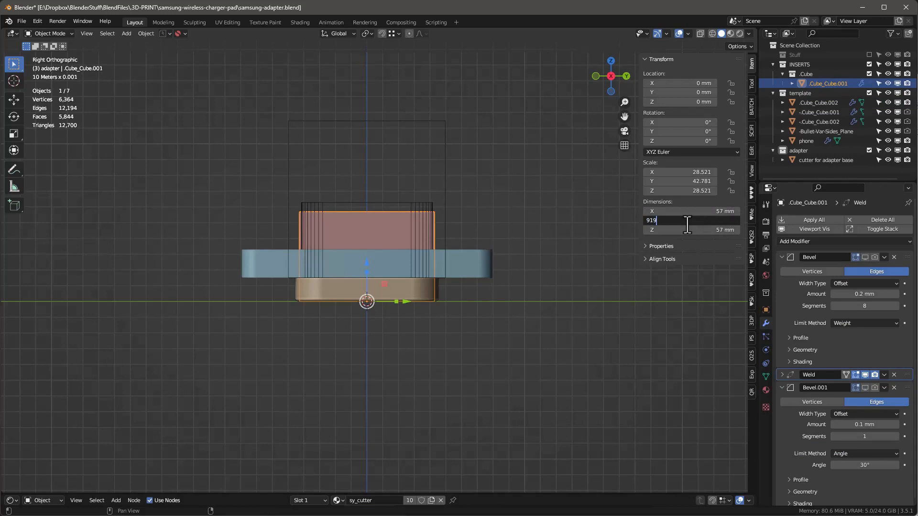
{"action": "key", "text": "Return"}
{"action": "left_click", "coordinate": [682, 223]}
{"action": "key", "text": "Return"}
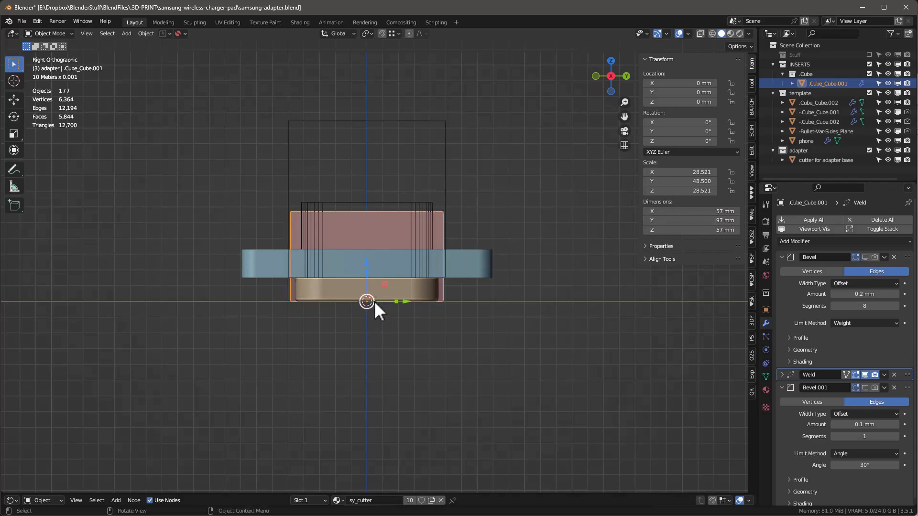
Move the cube by -3 mm along Z so it extends below the template slab.
{"action": "scroll", "coordinate": [355, 311], "scroll_direction": "up", "scroll_amount": 2}
{"action": "left_click_drag", "start_coordinate": [369, 269], "coordinate": [369, 276]}
{"action": "left_click", "coordinate": [124, 440]}
{"action": "key", "text": "BackSpace"}
{"action": "type", "text": "-3"}
{"action": "key", "text": "Return"}
Pull the cube's two X end faces outward in Edit Mode until they pass both ends of the template slab.
{"action": "middle_click_drag", "start_coordinate": [311, 311], "coordinate": [424, 217]}
{"action": "key", "text": "Tab"}
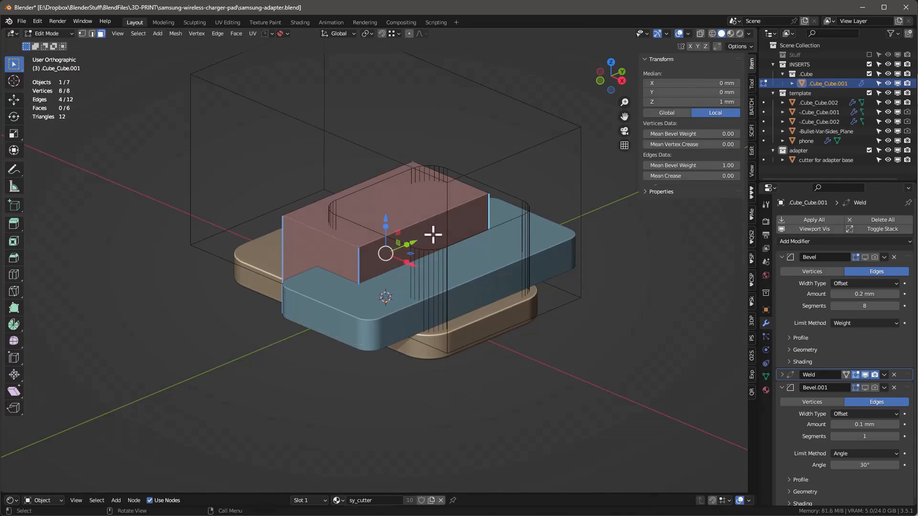
{"action": "left_click", "coordinate": [433, 235]}
{"action": "left_click_drag", "start_coordinate": [450, 282], "coordinate": [583, 291]}
{"action": "middle_click_drag", "start_coordinate": [583, 291], "coordinate": [649, 331]}
{"action": "left_click", "coordinate": [303, 327]}
{"action": "left_click_drag", "start_coordinate": [341, 332], "coordinate": [232, 406]}
{"action": "middle_click_drag", "start_coordinate": [232, 405], "coordinate": [293, 373]}
Move both X end faces of the cube inward about 18 mm each to line up with the slab's ends.
{"action": "left_click_drag", "start_coordinate": [257, 340], "coordinate": [243, 393]}
{"action": "middle_click_drag", "start_coordinate": [605, 350], "coordinate": [583, 359]}
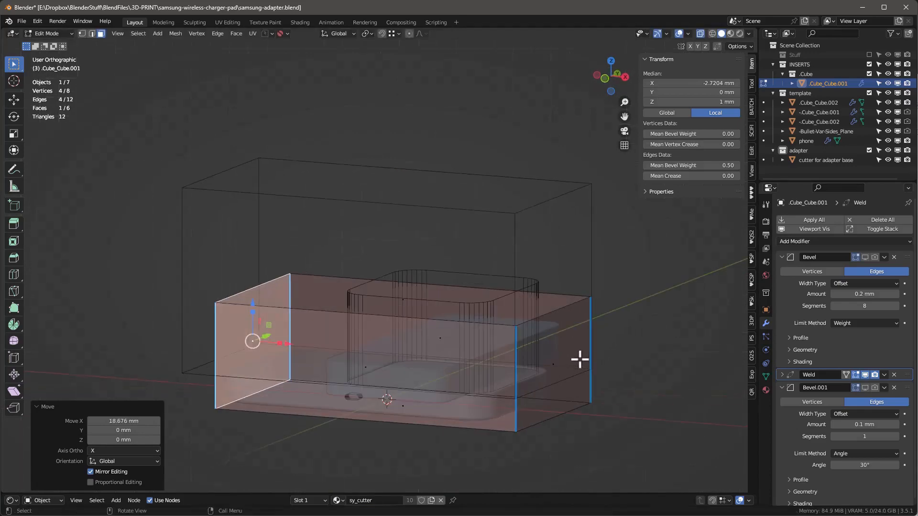
{"action": "left_click", "coordinate": [551, 368]}
{"action": "middle_click_drag", "start_coordinate": [537, 382], "coordinate": [569, 371], "text": "alt"}
{"action": "left_click_drag", "start_coordinate": [587, 365], "coordinate": [520, 407]}
{"action": "scroll", "coordinate": [557, 401], "scroll_direction": "down", "scroll_amount": 2}
{"action": "mouse_move", "coordinate": [547, 382]}
{"action": "middle_mouse_down"}
{"action": "mouse_move", "coordinate": [522, 409]}
{"action": "mouse_move", "coordinate": [549, 391]}
{"action": "middle_mouse_up"}
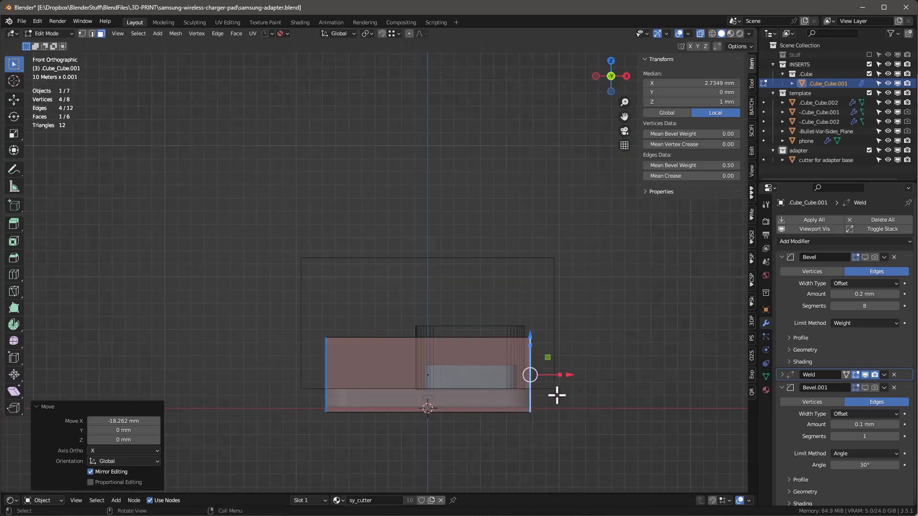
Move the cube's +X end face 3 mm outward along X.
{"action": "left_click_drag", "start_coordinate": [569, 376], "coordinate": [572, 375]}
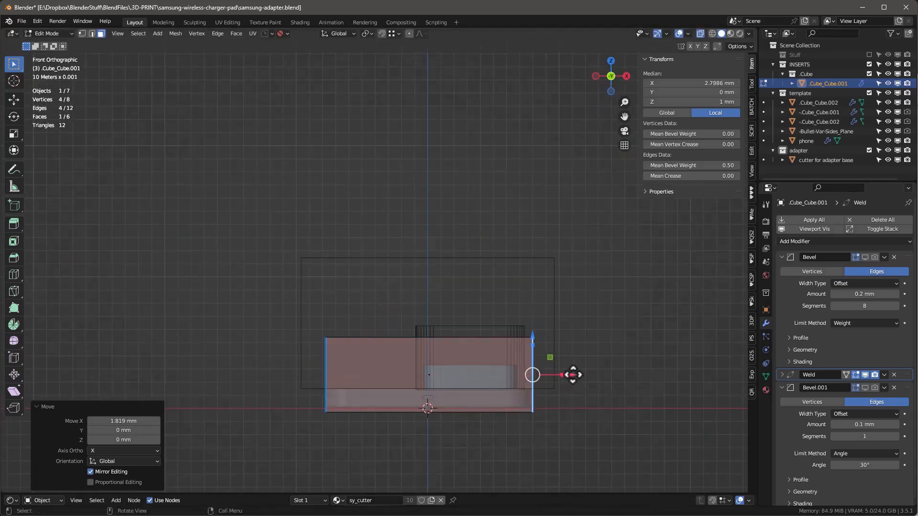
{"action": "double_click", "coordinate": [144, 422]}
{"action": "type", "text": "3"}
{"action": "key", "text": "Return"}
Move the cube's opposite end face by -3 mm along X.
{"action": "middle_click_drag", "start_coordinate": [346, 380], "coordinate": [349, 386]}
{"action": "left_click", "coordinate": [329, 375]}
{"action": "left_click_drag", "start_coordinate": [368, 378], "coordinate": [365, 378]}
{"action": "double_click", "coordinate": [132, 422]}
{"action": "type", "text": "-"}
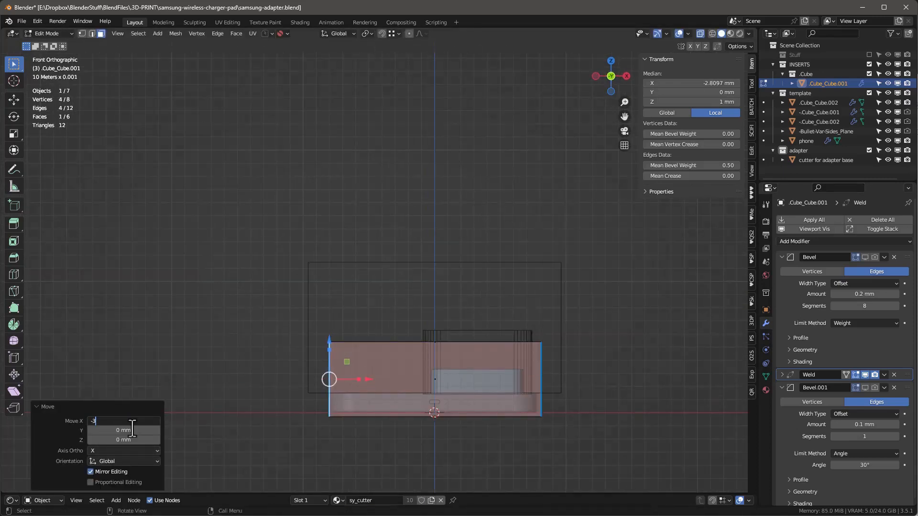
{"action": "key", "text": "Return"}
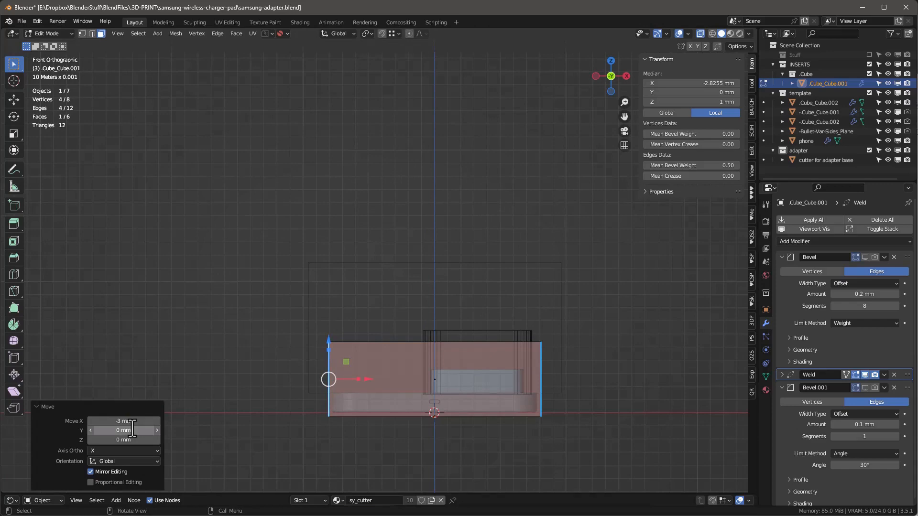
Examine how the resized cube surrounds the template slab from several angles.
{"action": "key", "text": "Tab"}
{"action": "scroll", "coordinate": [267, 359], "scroll_direction": "down", "scroll_amount": 2}
{"action": "middle_click_drag", "start_coordinate": [252, 334], "coordinate": [229, 417]}
{"action": "scroll", "coordinate": [345, 292], "scroll_direction": "up", "scroll_amount": 5}
{"action": "scroll", "coordinate": [345, 293], "scroll_direction": "up", "scroll_amount": 2}
{"action": "scroll", "coordinate": [348, 323], "scroll_direction": "down", "scroll_amount": 6}
{"action": "middle_click_drag", "start_coordinate": [348, 323], "coordinate": [363, 342]}
{"action": "scroll", "coordinate": [344, 317], "scroll_direction": "up", "scroll_amount": 2}
Lower the cube's top face to the slab's top surface and raise it slightly, making the block 21 mm high.
{"action": "key", "text": "Tab"}
{"action": "left_click", "coordinate": [403, 337]}
{"action": "key", "text": "KP_1"}
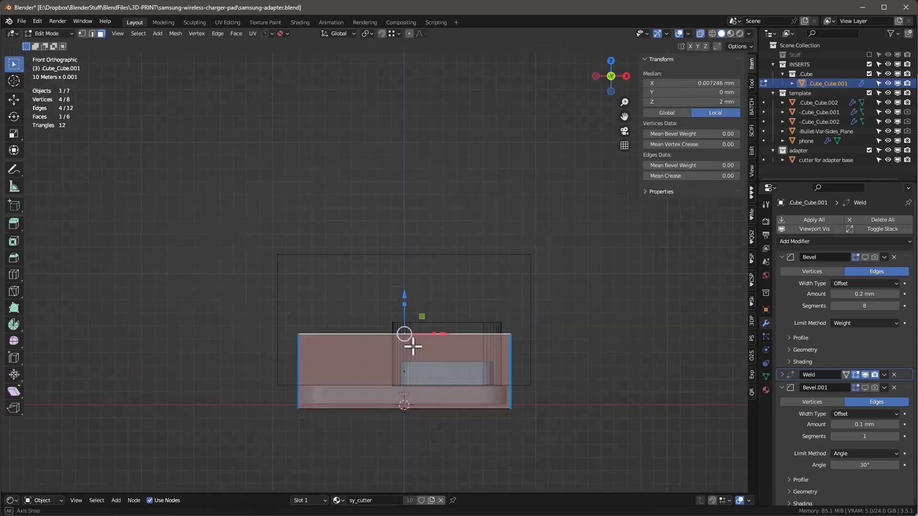
{"action": "key", "text": "g"}
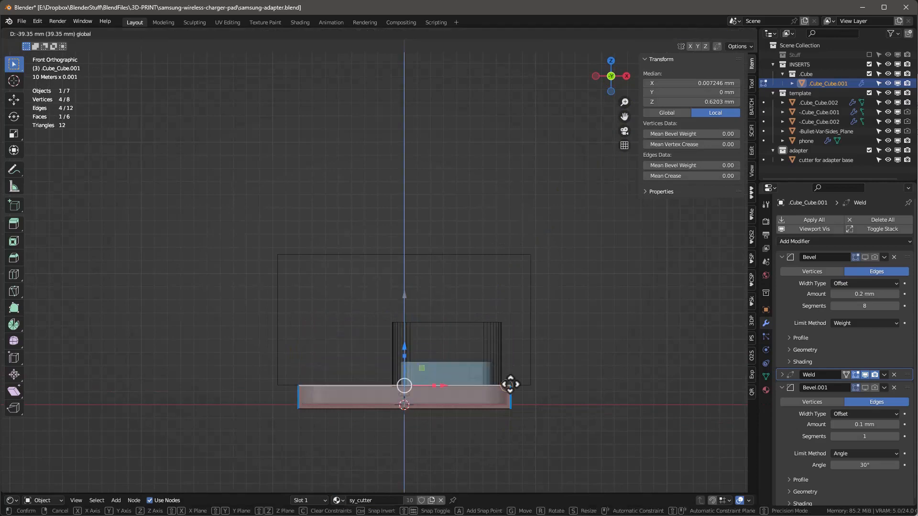
{"action": "left_click", "coordinate": [509, 383]}
{"action": "key", "text": "g"}
{"action": "key", "text": "Escape"}
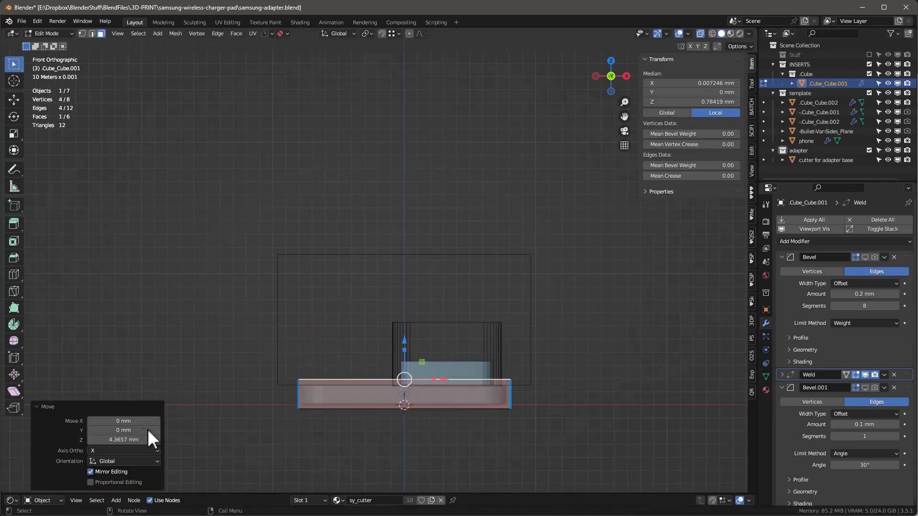
Return to Object Mode and apply the block's scale.
{"action": "key", "text": "Tab"}
{"action": "key", "text": "ctrl+a"}
{"action": "left_click", "coordinate": [427, 365]}
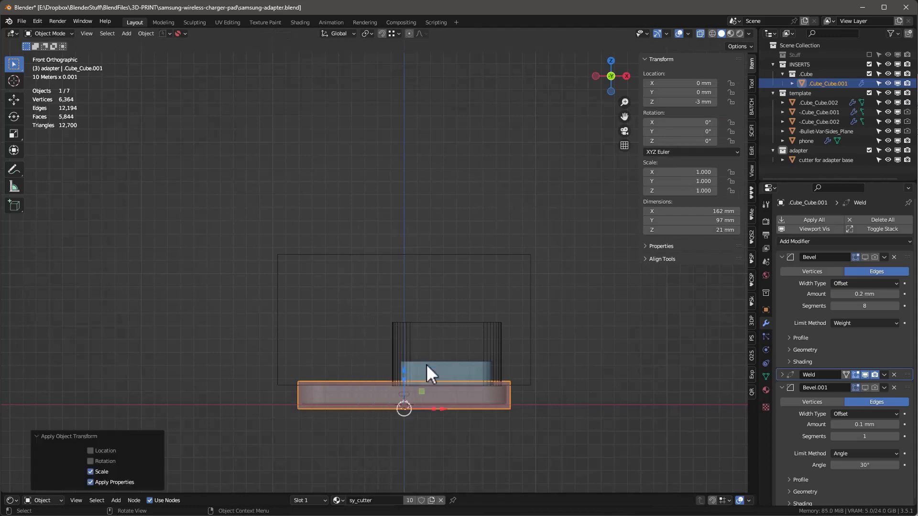
Rename the block as base and move it into the adapter collection.
{"action": "double_click", "coordinate": [823, 84]}
{"action": "type", "text": "base"}
{"action": "key", "text": "Return"}
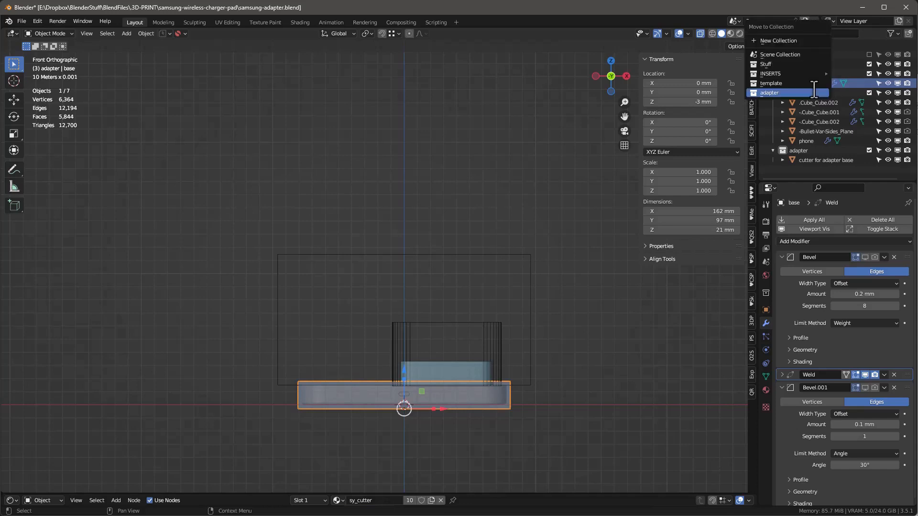
{"action": "key", "text": "m"}
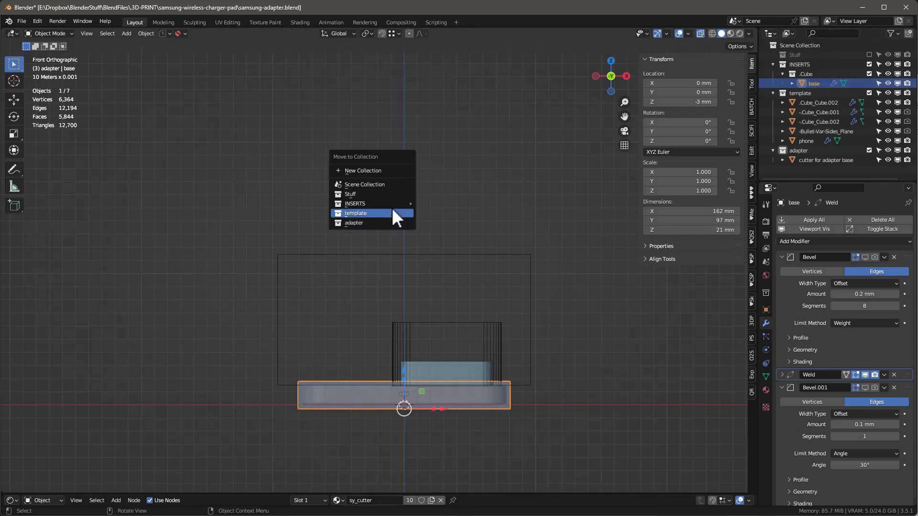
{"action": "left_click", "coordinate": [369, 222]}
Examine how the base block encloses the template slab from the front and in perspective.
{"action": "left_click", "coordinate": [800, 84]}
{"action": "scroll", "coordinate": [365, 250], "scroll_direction": "down", "scroll_amount": 2}
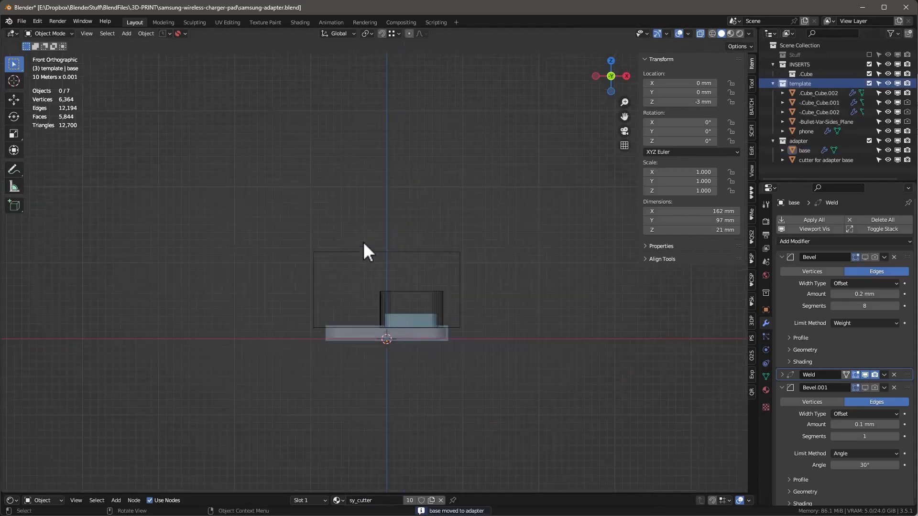
{"action": "scroll", "coordinate": [343, 435], "scroll_direction": "up", "scroll_amount": 3}
{"action": "middle_click_drag", "start_coordinate": [342, 434], "coordinate": [396, 365]}
{"action": "scroll", "coordinate": [322, 370], "scroll_direction": "up", "scroll_amount": 2}
{"action": "left_click", "coordinate": [335, 385]}
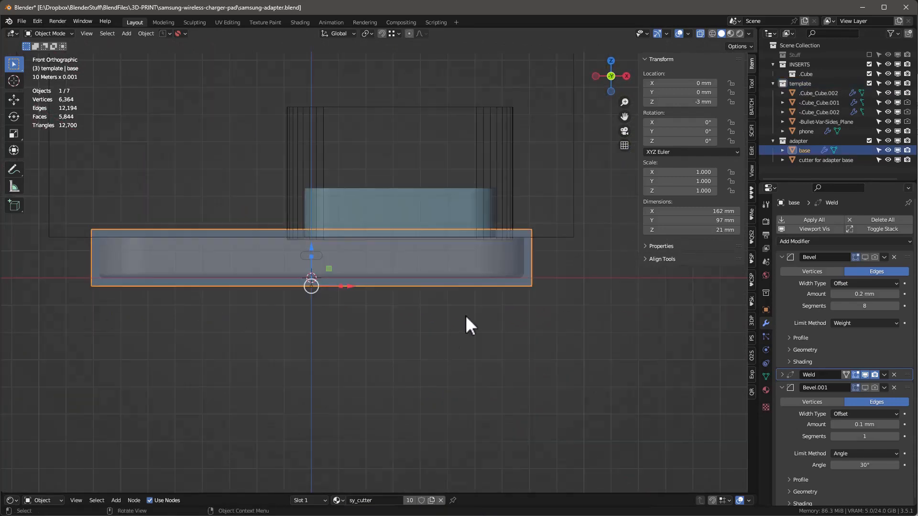
{"action": "middle_click_drag", "start_coordinate": [447, 335], "coordinate": [486, 306]}
{"action": "middle_click_drag", "start_coordinate": [457, 340], "coordinate": [388, 282]}
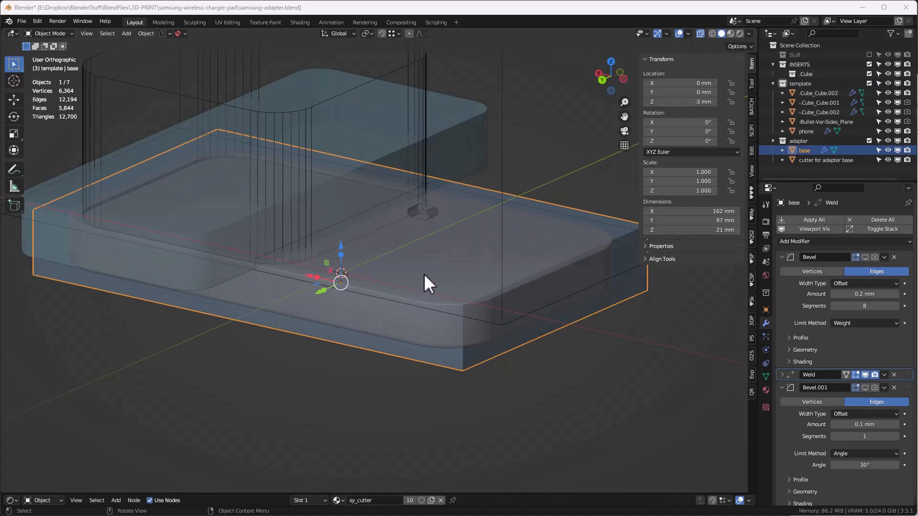
Move the base block into a new collection named archive and exclude that collection from the view layer.
{"action": "key", "text": "m"}
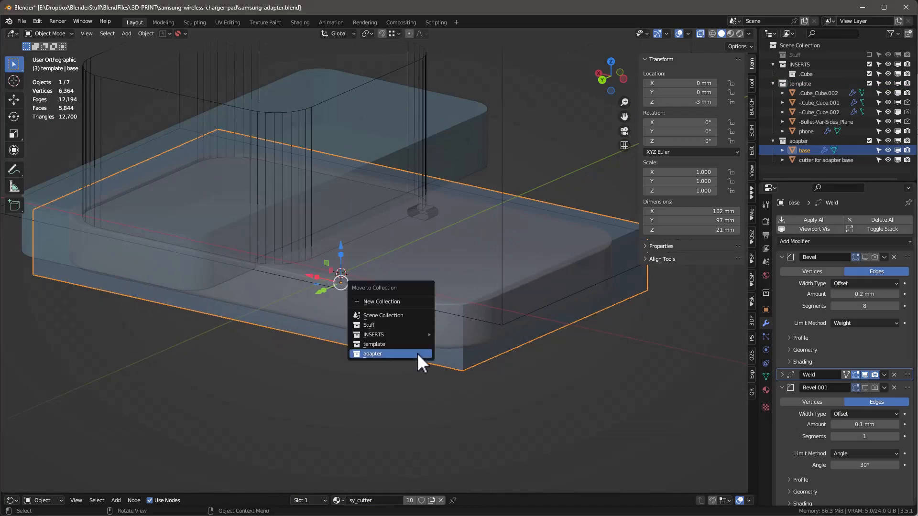
{"action": "left_click", "coordinate": [382, 301]}
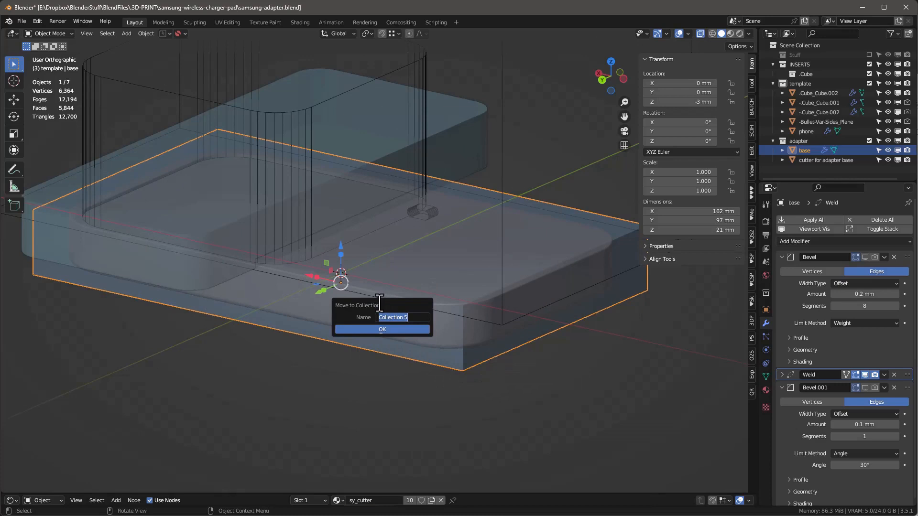
{"action": "type", "text": "archive"}
{"action": "key", "text": "Return"}
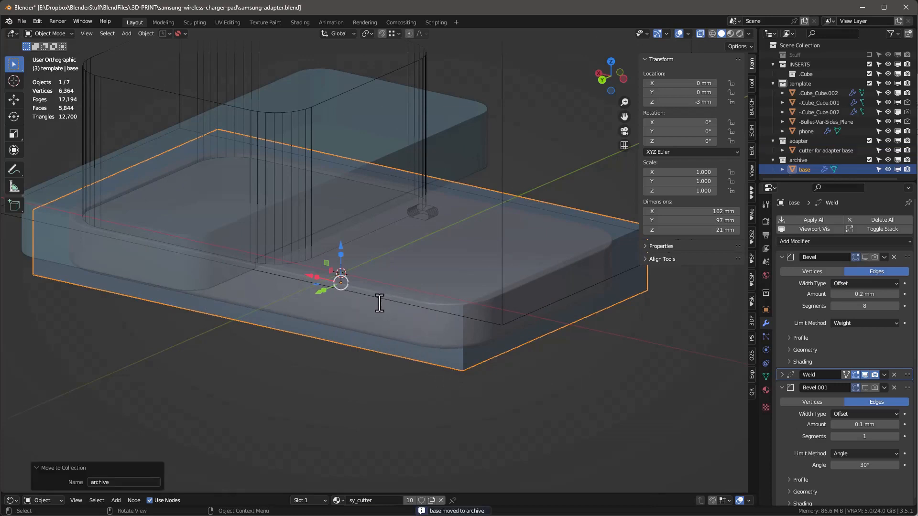
{"action": "left_click", "coordinate": [868, 159]}
Select the cutter for adapter base and isolate it in local view.
{"action": "left_click", "coordinate": [460, 324]}
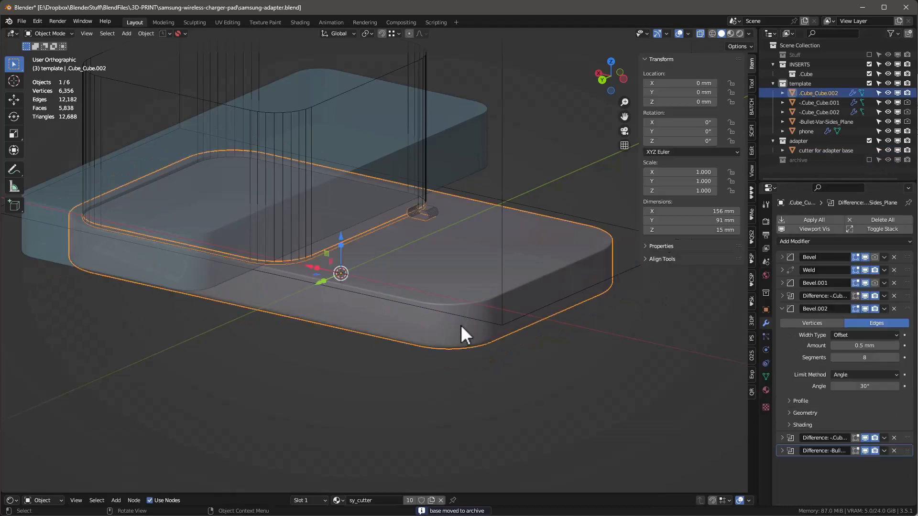
{"action": "left_click", "coordinate": [814, 150]}
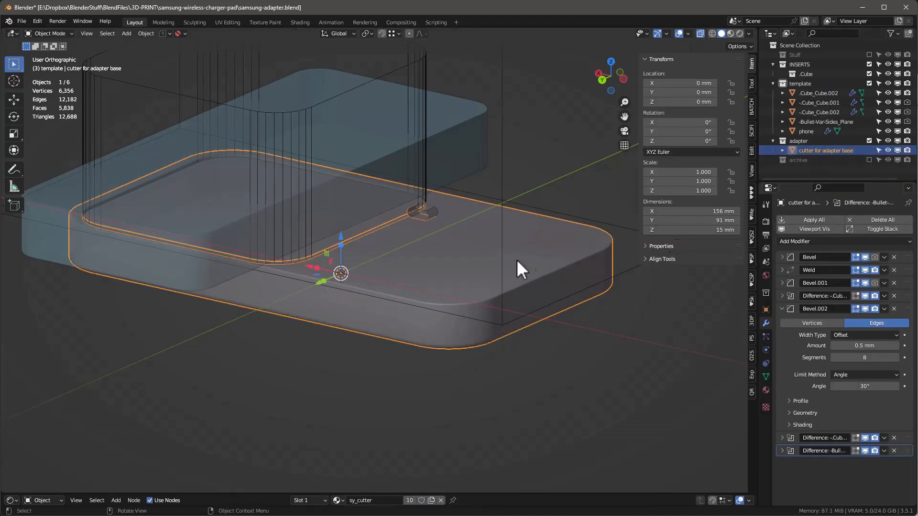
{"action": "middle_click_drag", "start_coordinate": [523, 257], "coordinate": [489, 297]}
{"action": "scroll", "coordinate": [489, 297], "scroll_direction": "down", "scroll_amount": 2}
{"action": "left_click", "coordinate": [869, 83]}
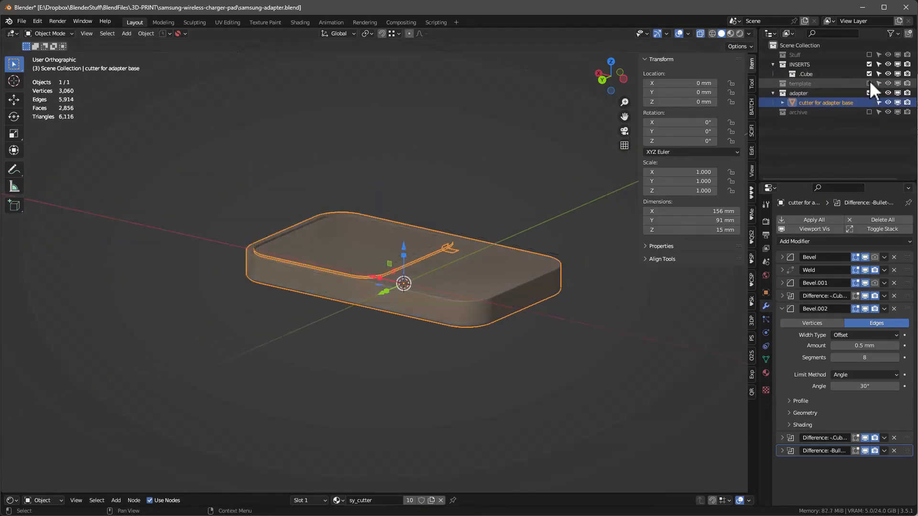
{"action": "left_click", "coordinate": [869, 83]}
{"action": "scroll", "coordinate": [482, 306], "scroll_direction": "up", "scroll_amount": 3}
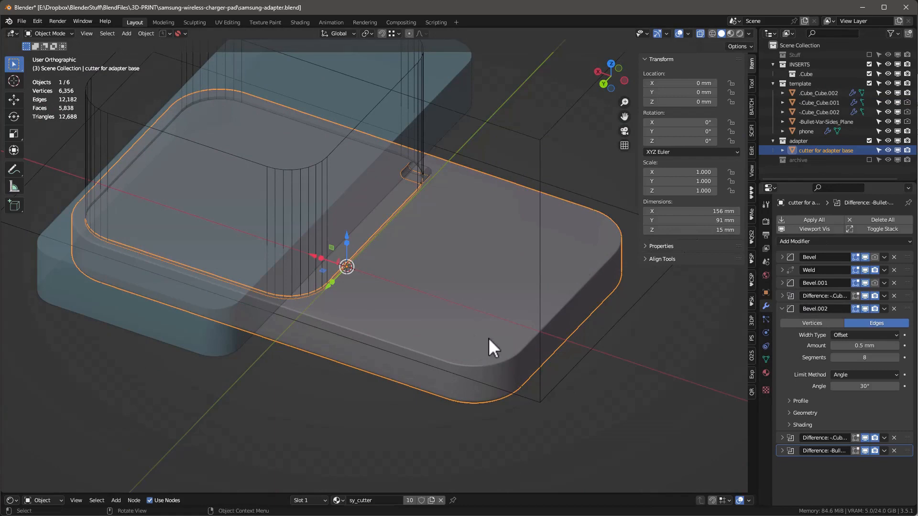
{"action": "key", "text": "KP_Divide"}
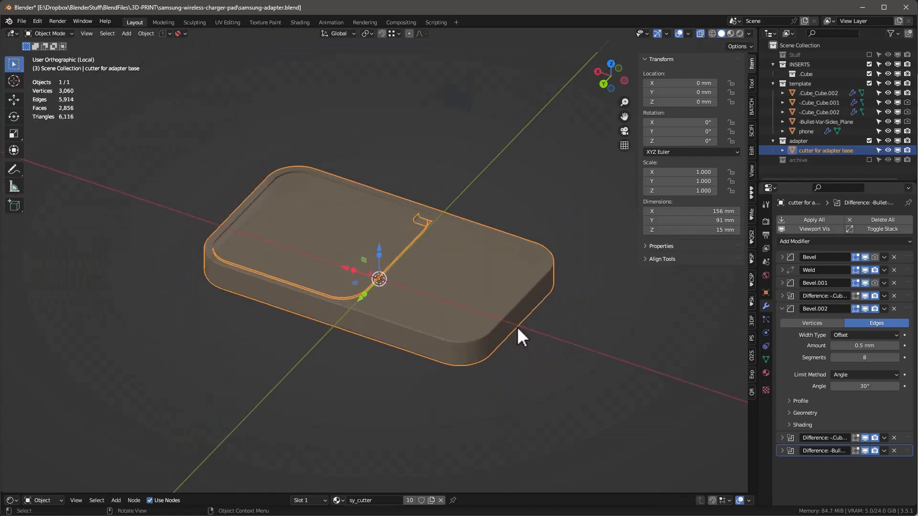
{"action": "middle_click_drag", "start_coordinate": [452, 271], "coordinate": [435, 271]}
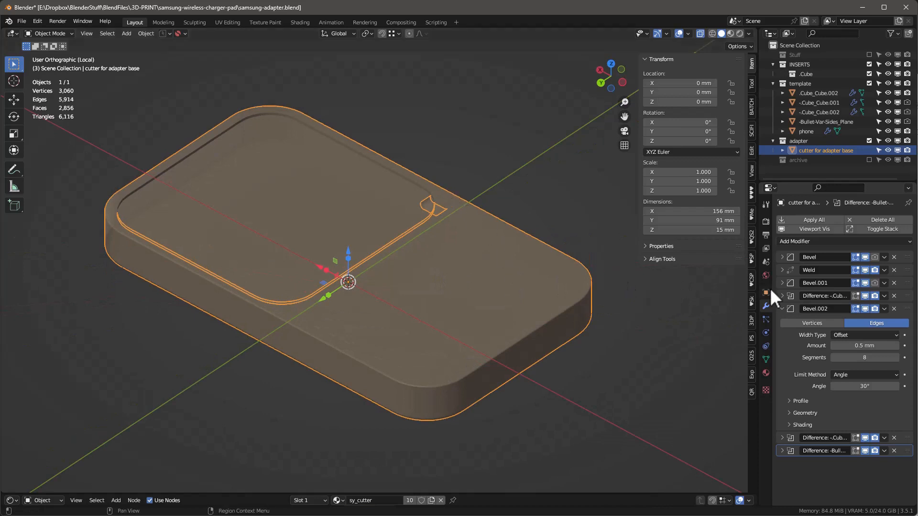
Remove the last two Difference boolean modifiers, for the cube and bullet cutters, from the cutter for adapter base.
{"action": "left_click", "coordinate": [865, 450]}
{"action": "left_click", "coordinate": [865, 437]}
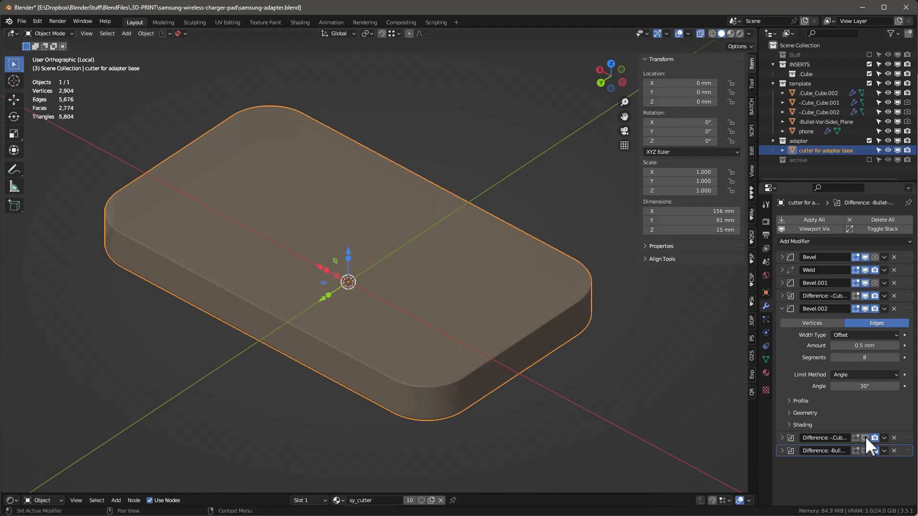
{"action": "left_click", "coordinate": [893, 438]}
{"action": "left_click", "coordinate": [893, 437]}
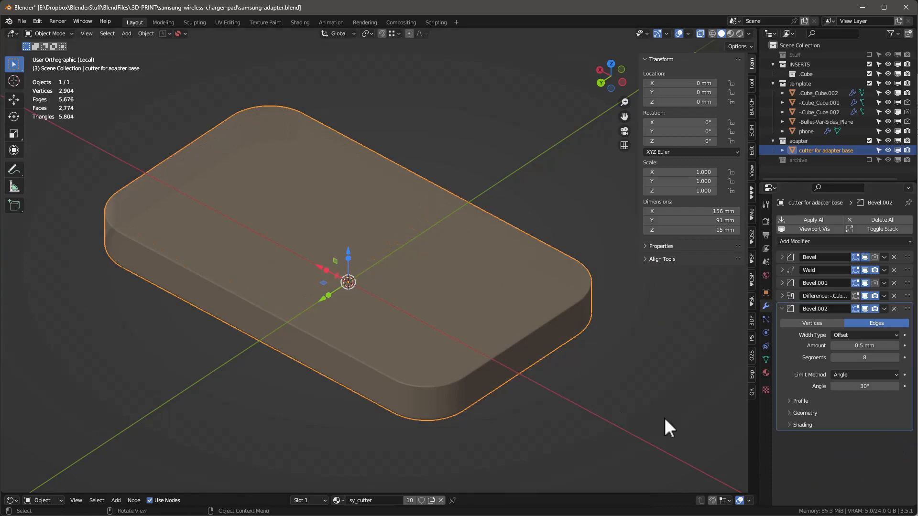
Add a Solidify modifier to the cutter for adapter base with a thickness of 3 mm and an offset of 1.
{"action": "scroll", "coordinate": [473, 347], "scroll_direction": "down", "scroll_amount": 2}
{"action": "middle_click_drag", "start_coordinate": [472, 348], "coordinate": [497, 373]}
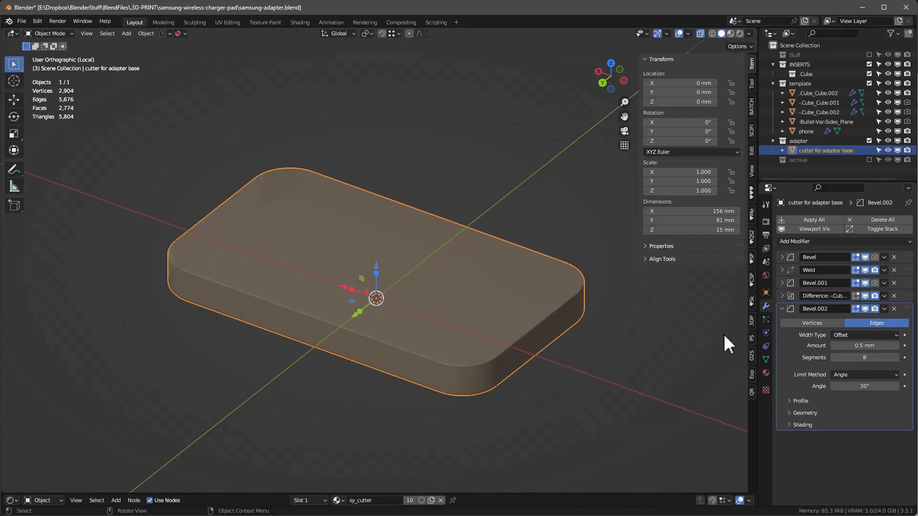
{"action": "left_click", "coordinate": [796, 241]}
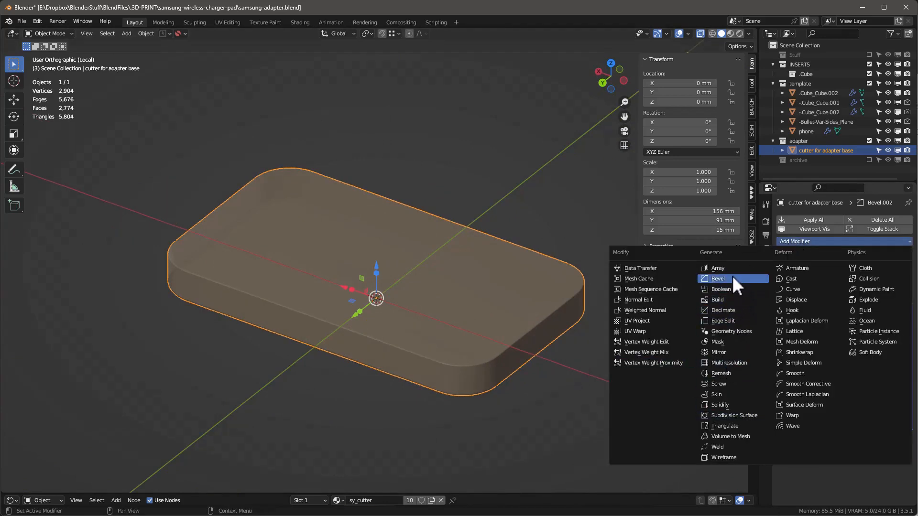
{"action": "left_click", "coordinate": [719, 405]}
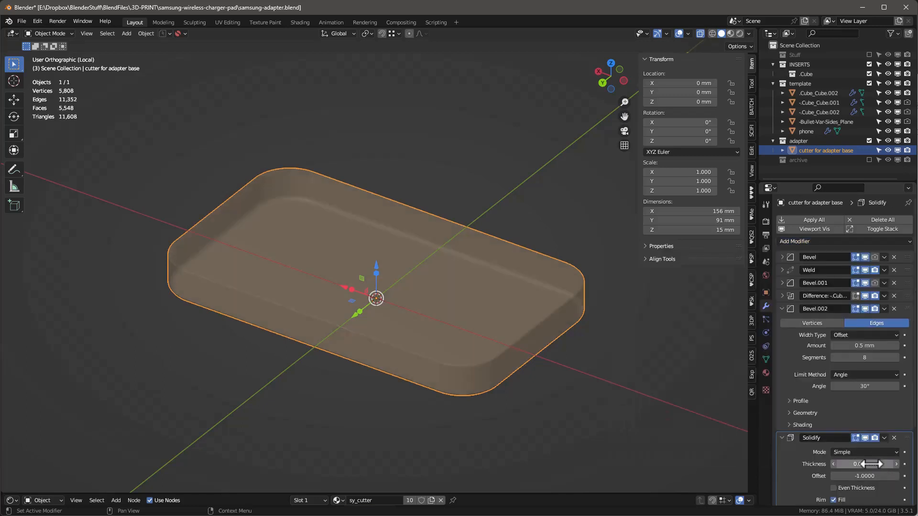
{"action": "left_click", "coordinate": [866, 464]}
{"action": "type", "text": "3"}
{"action": "key", "text": "Return"}
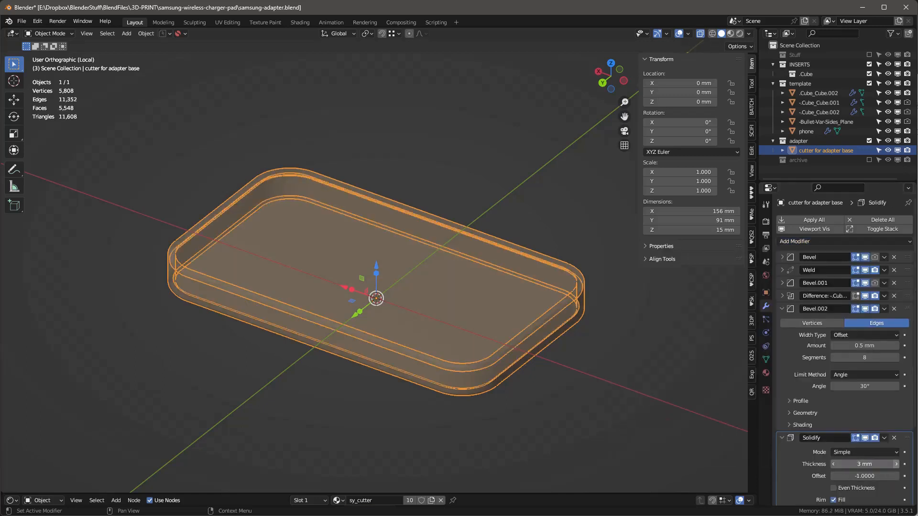
{"action": "left_click_drag", "start_coordinate": [855, 477], "coordinate": [884, 477]}
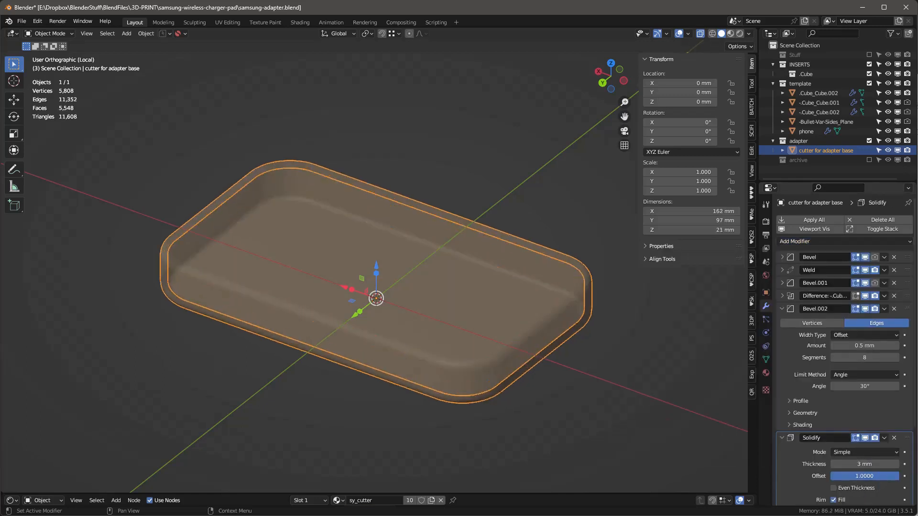
{"action": "middle_click_drag", "start_coordinate": [452, 394], "coordinate": [397, 361]}
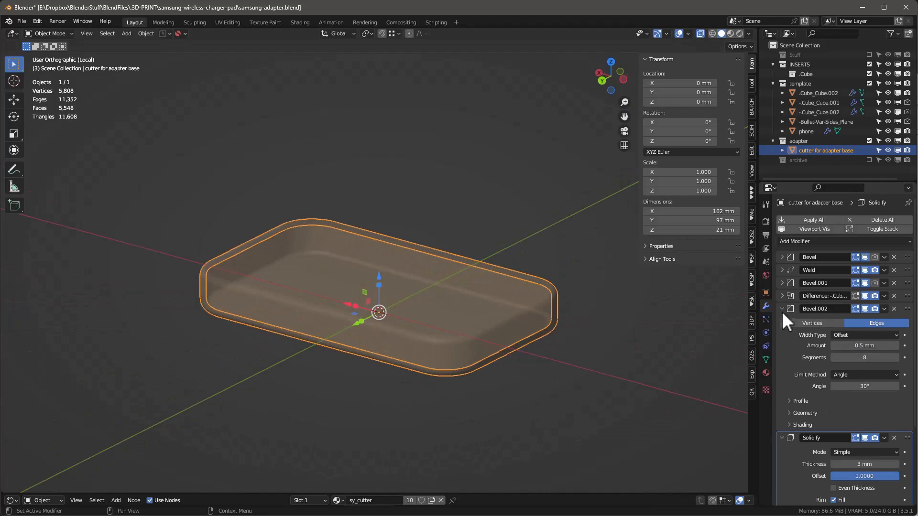
Move the Difference modifier below Solidify in the stack, turn off X-ray and inspect the resulting tray.
{"action": "left_click_drag", "start_coordinate": [911, 300], "coordinate": [892, 499]}
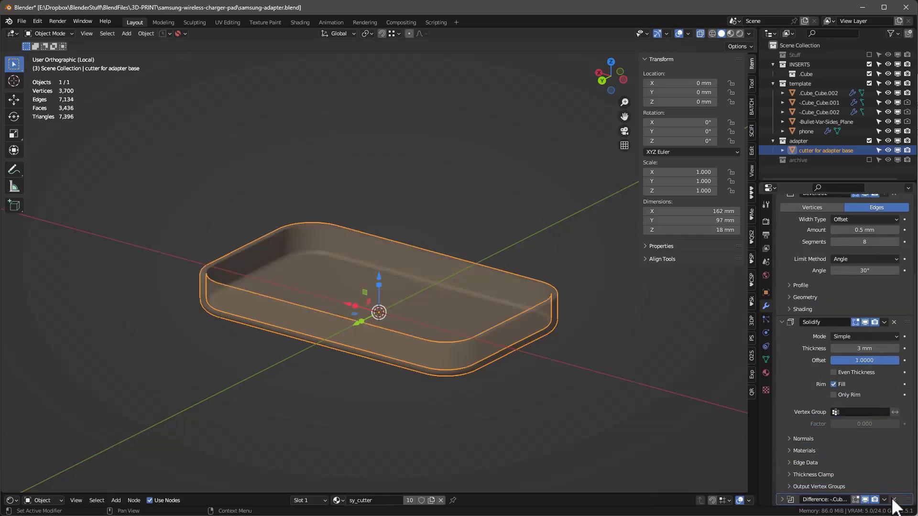
{"action": "mouse_move", "coordinate": [368, 320]}
{"action": "middle_mouse_down"}
{"action": "mouse_move", "coordinate": [349, 352]}
{"action": "mouse_move", "coordinate": [369, 330]}
{"action": "middle_mouse_up"}
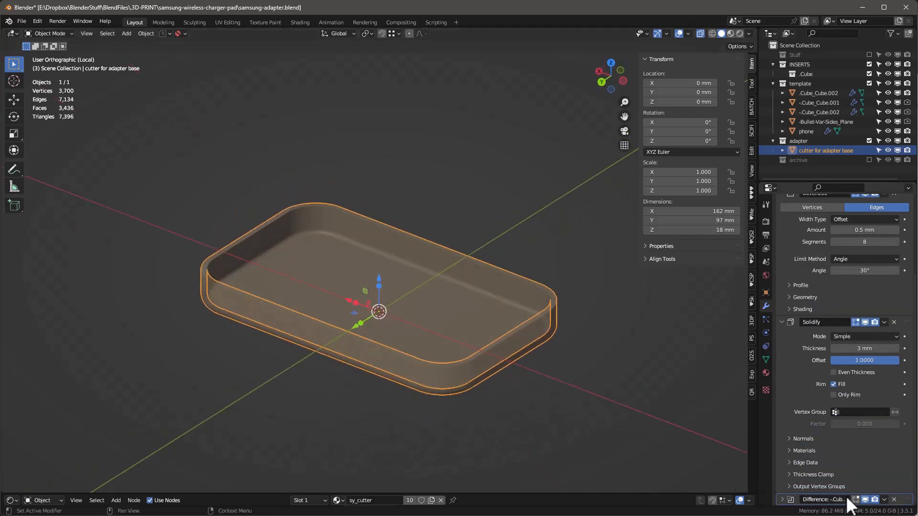
{"action": "scroll", "coordinate": [494, 332], "scroll_direction": "up", "scroll_amount": 2}
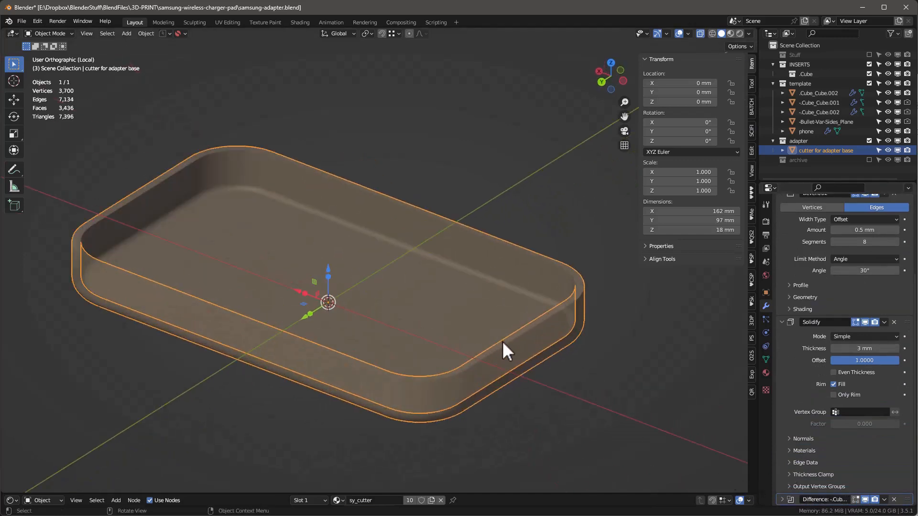
{"action": "key", "text": "alt+z"}
{"action": "middle_click_drag", "start_coordinate": [520, 351], "coordinate": [494, 333]}
{"action": "scroll", "coordinate": [549, 330], "scroll_direction": "down", "scroll_amount": 3}
{"action": "middle_click_drag", "start_coordinate": [444, 288], "coordinate": [423, 362]}
{"action": "middle_click_drag", "start_coordinate": [541, 368], "coordinate": [408, 334]}
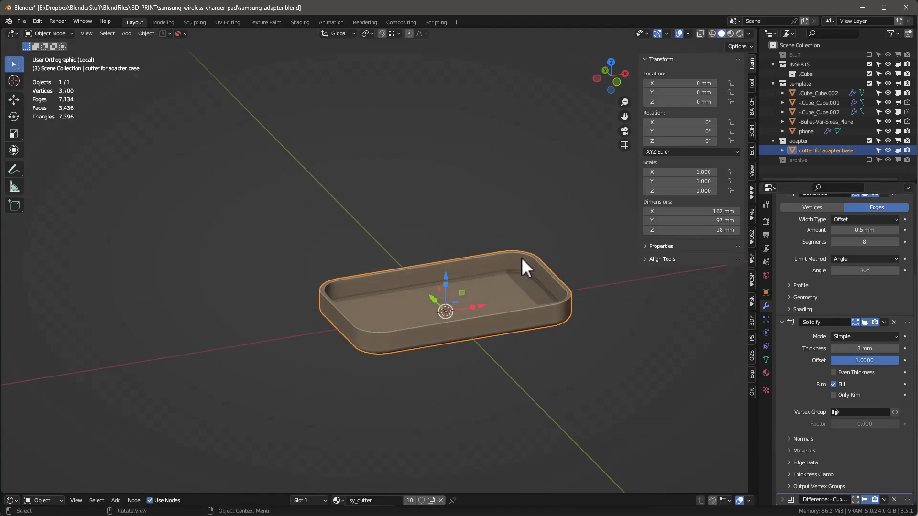
Leave local view, duplicate the large box cutter above the tray in place and rename the copy base-top-cutter.
{"action": "key", "text": "KP_Divide"}
{"action": "scroll", "coordinate": [520, 256], "scroll_direction": "down", "scroll_amount": 2}
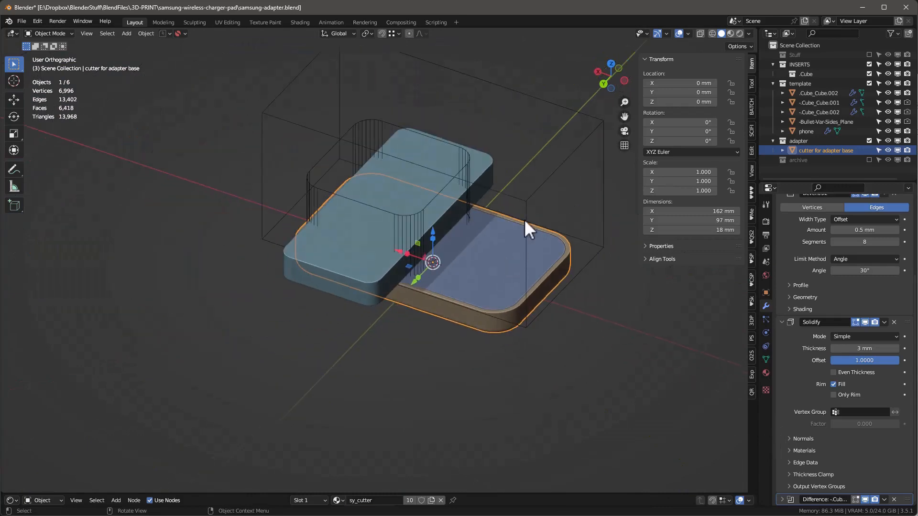
{"action": "left_click", "coordinate": [532, 198]}
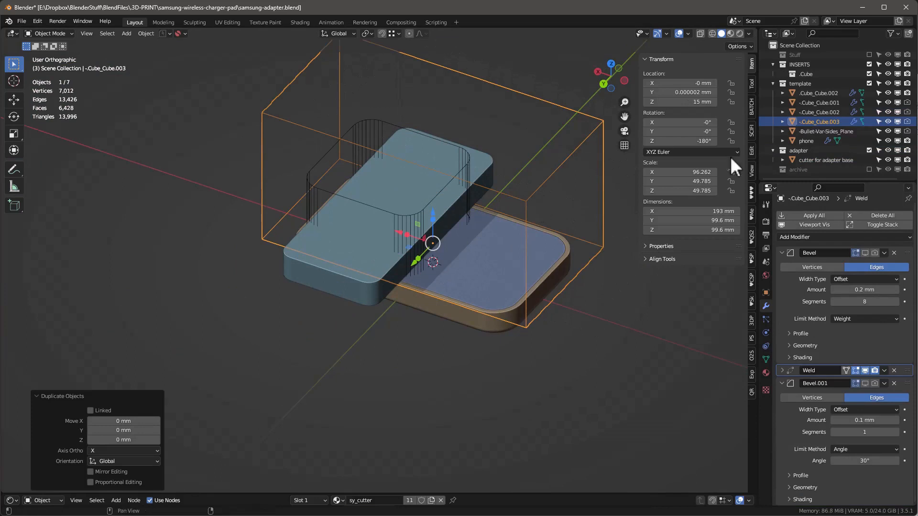
{"action": "double_click", "coordinate": [823, 121]}
{"action": "type", "text": "base-top-cutter"}
{"action": "key", "text": "Return"}
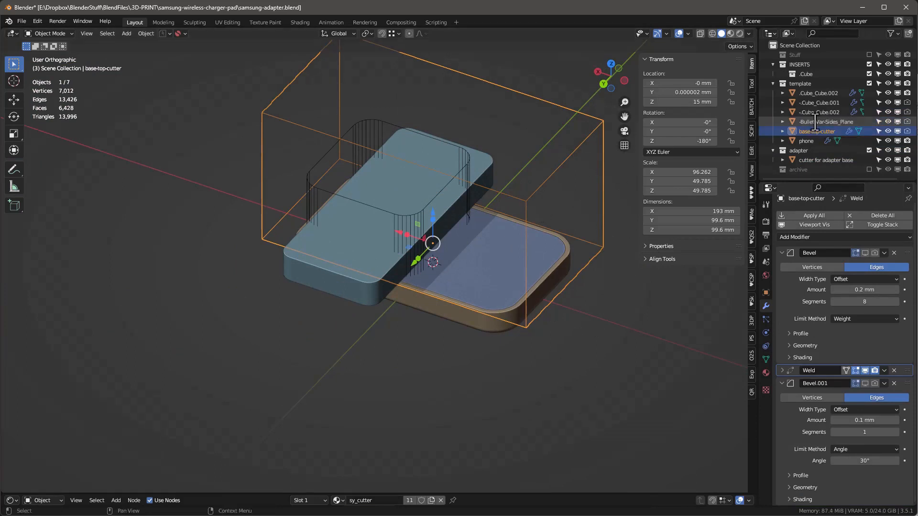
Move base-top-cutter into the adapter collection and exclude the template collection from the view layer.
{"action": "key", "text": "m"}
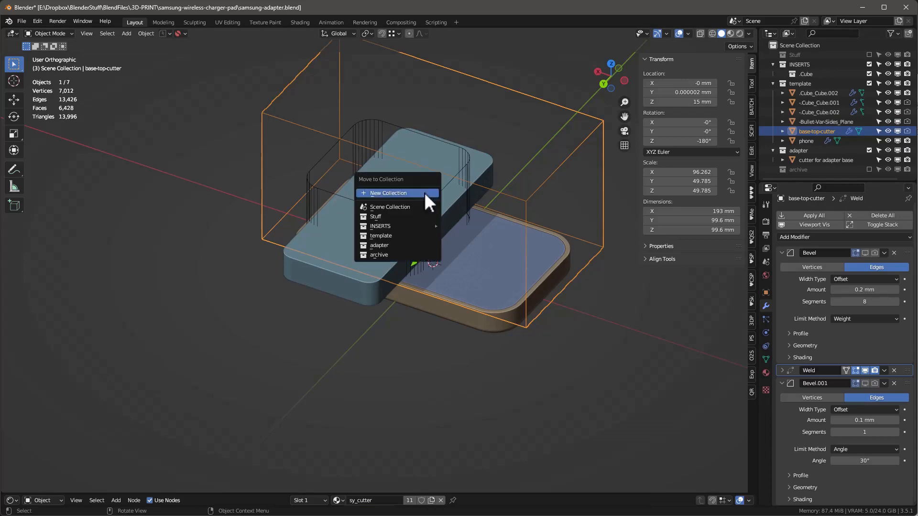
{"action": "left_click", "coordinate": [378, 245]}
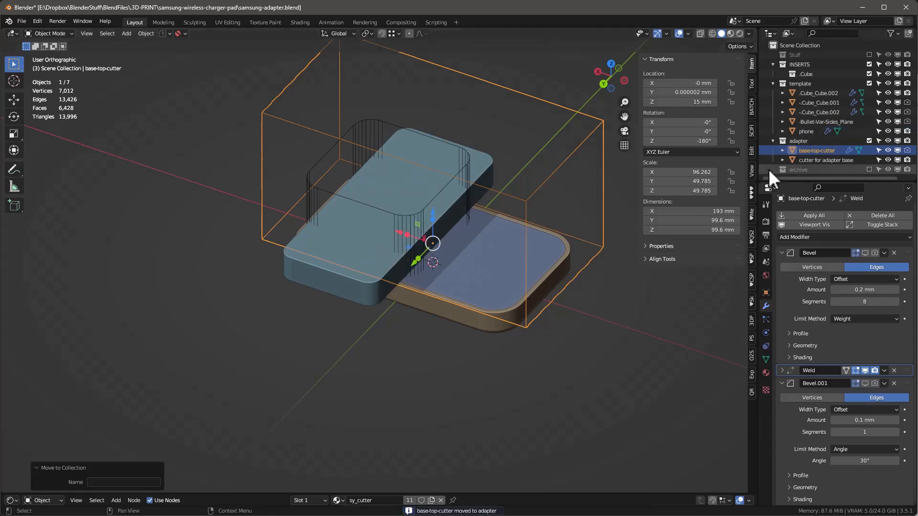
{"action": "left_click", "coordinate": [869, 83]}
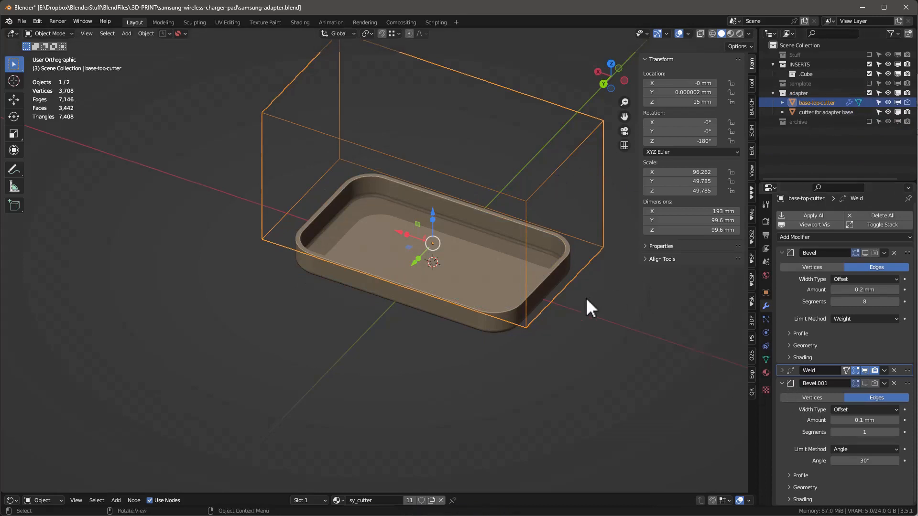
Select the cutter for adapter base and collapse all of its modifiers.
{"action": "left_click", "coordinate": [483, 318]}
{"action": "scroll", "coordinate": [856, 425], "scroll_direction": "down", "scroll_amount": 3}
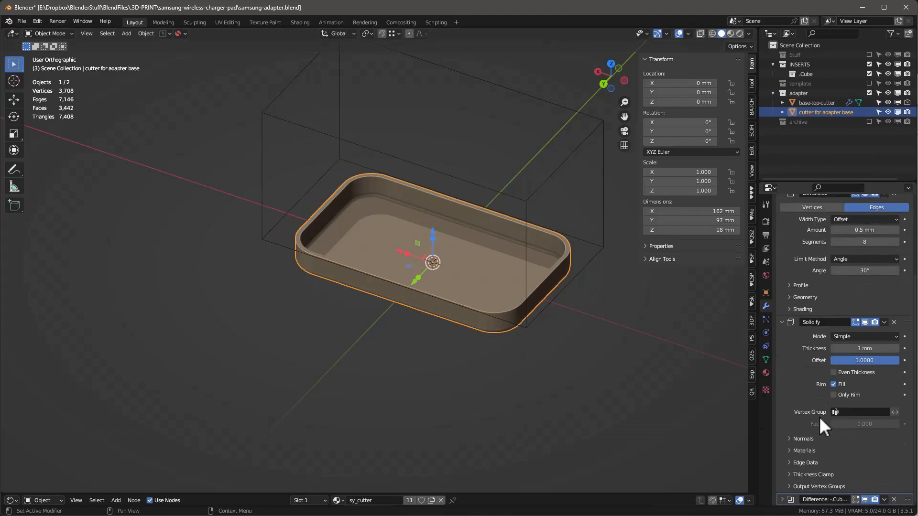
{"action": "scroll", "coordinate": [890, 230], "scroll_direction": "up", "scroll_amount": 5}
{"action": "left_click", "coordinate": [890, 229]}
{"action": "left_click", "coordinate": [891, 228]}
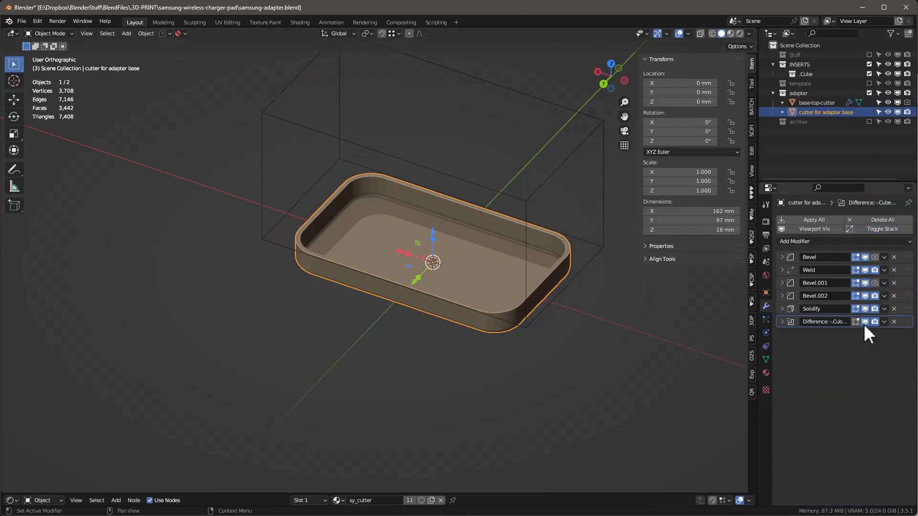
{"action": "left_click", "coordinate": [781, 322]}
{"action": "left_click", "coordinate": [890, 360]}
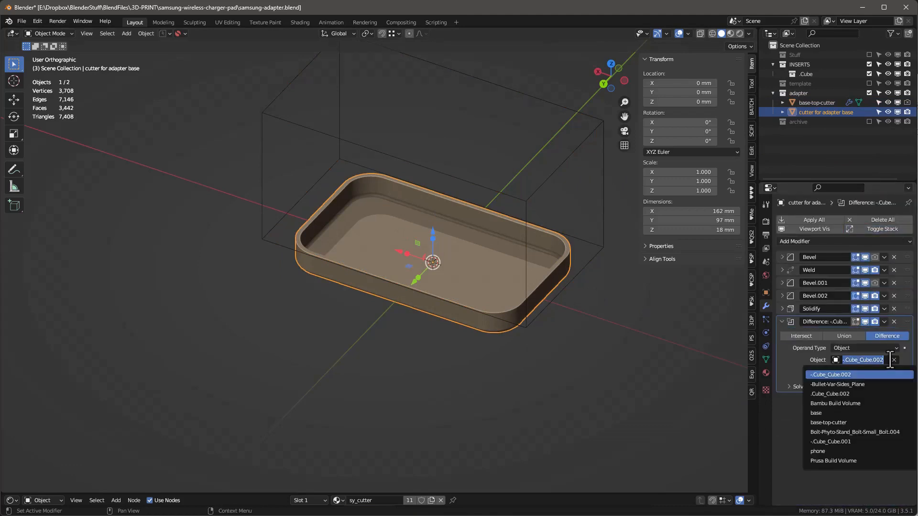
{"action": "key", "text": "Escape"}
{"action": "key", "text": "x"}
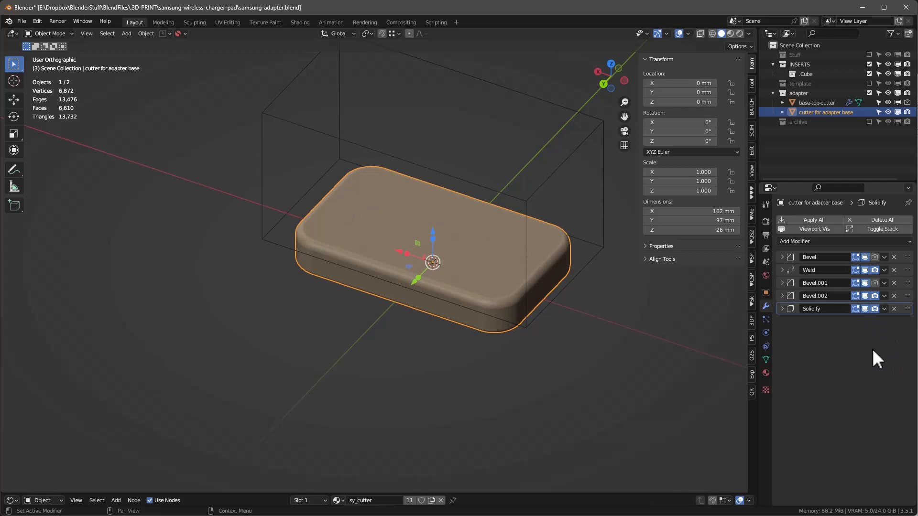
{"action": "key", "text": "ctrl+z"}
Remove the Difference modifier that uses -.Cube_Cube.002 from the cutter for adapter base.
{"action": "left_click", "coordinate": [780, 309]}
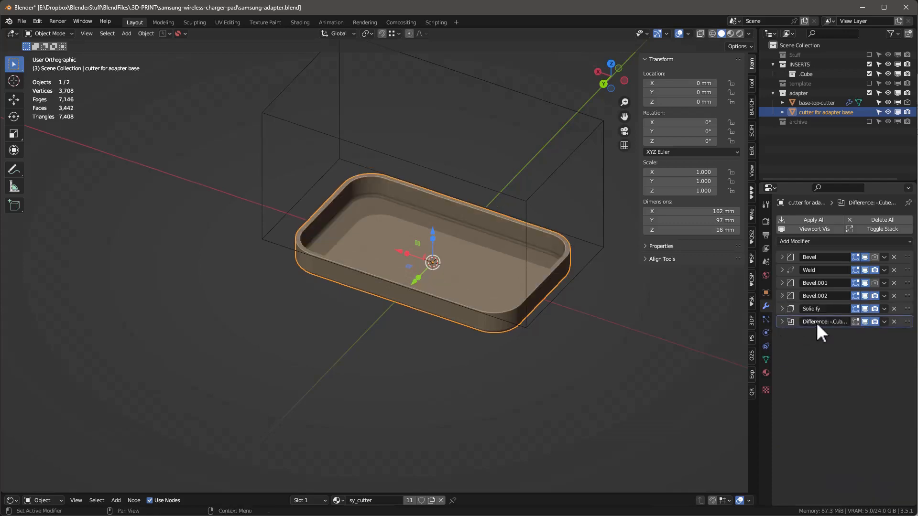
{"action": "right_click", "coordinate": [866, 328]}
{"action": "left_click", "coordinate": [782, 321]}
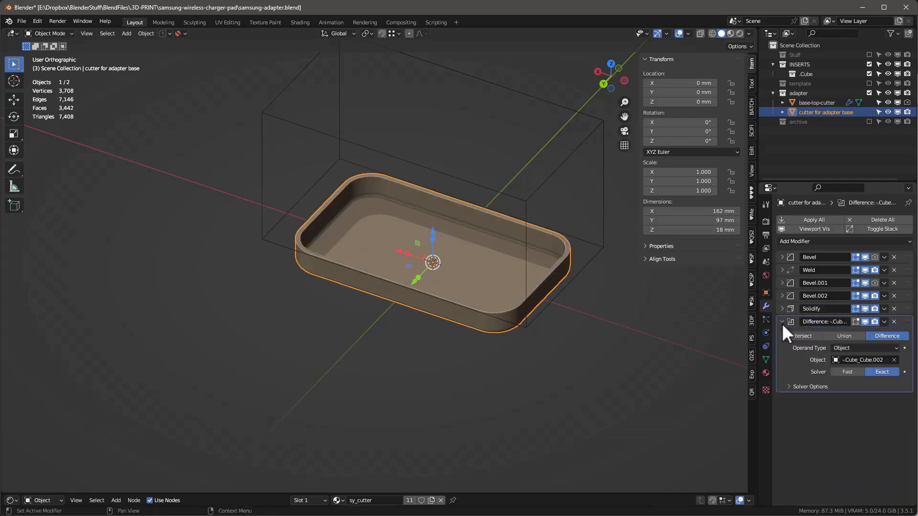
{"action": "key", "text": "x"}
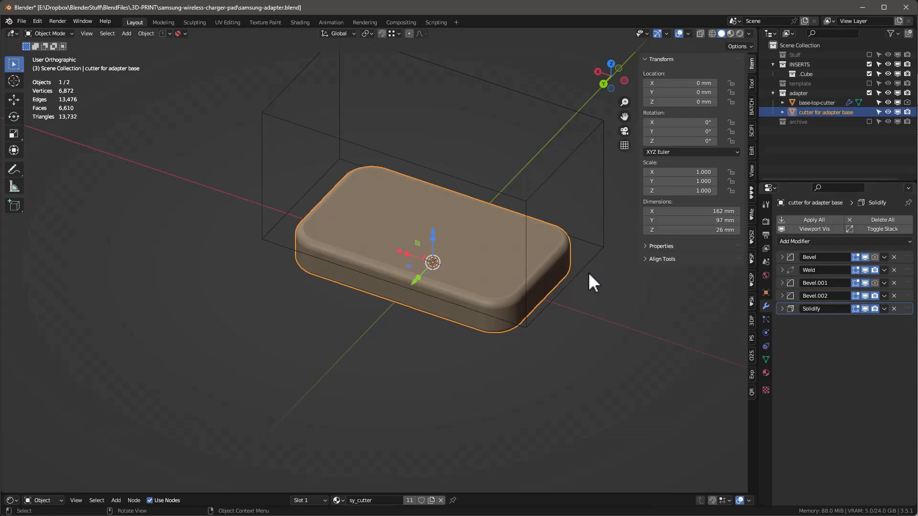
Subtract base-top-cutter from the cutter for adapter base with a Bool Tool brush Difference, then deselect everything.
{"action": "left_click", "coordinate": [525, 229]}
{"action": "left_click", "coordinate": [460, 311], "text": "shift"}
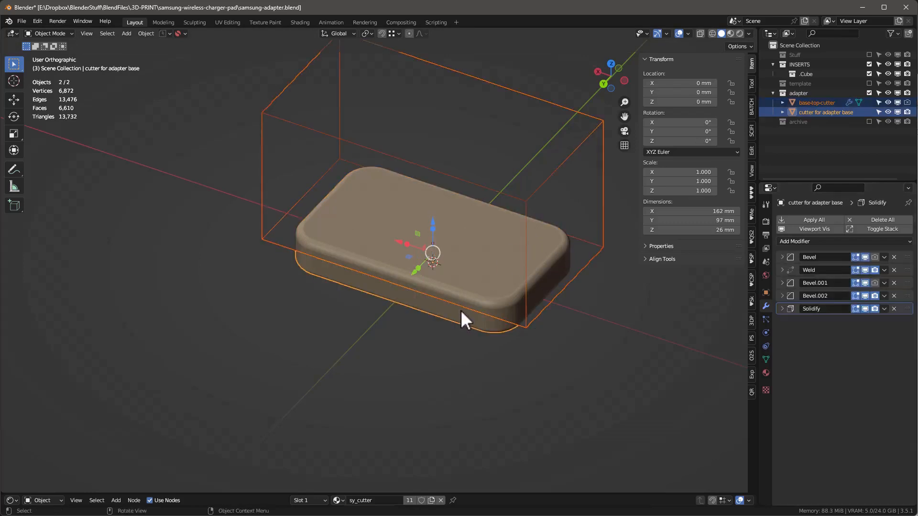
{"action": "key", "text": "ctrl+shift+KP_Subtract"}
{"action": "left_click", "coordinate": [581, 403]}
In the back view, move base-top-cutter down 5 mm along Z.
{"action": "middle_click_drag", "start_coordinate": [576, 401], "coordinate": [467, 252]}
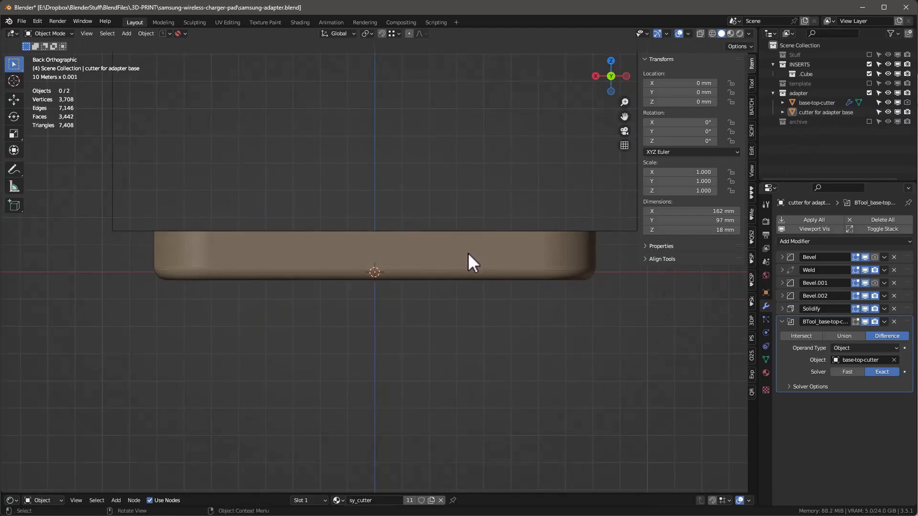
{"action": "left_click", "coordinate": [139, 230]}
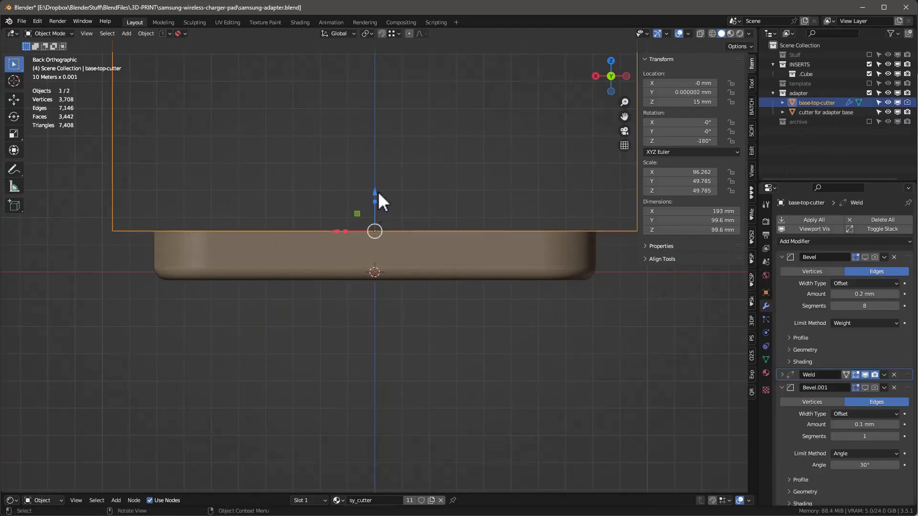
{"action": "left_click_drag", "start_coordinate": [373, 193], "coordinate": [372, 233]}
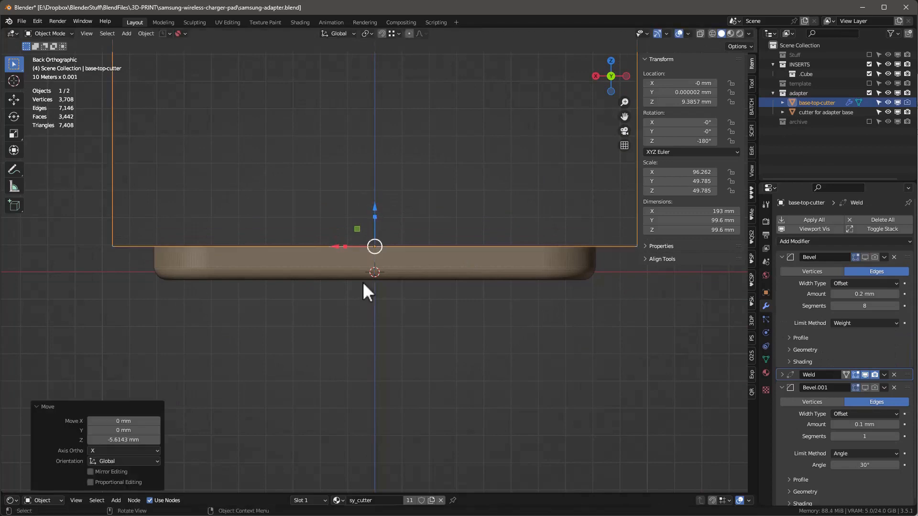
{"action": "left_click", "coordinate": [143, 440]}
{"action": "type", "text": "-5"}
{"action": "key", "text": "Return"}
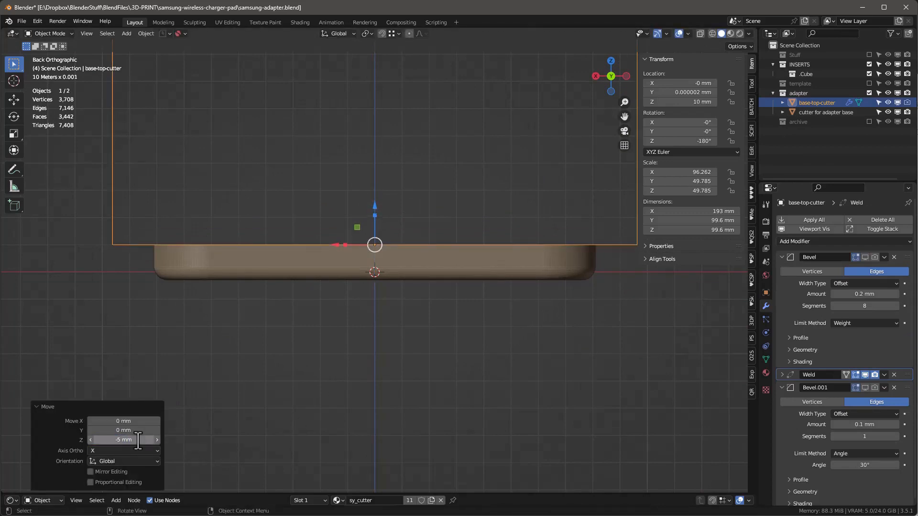
Include the template collection again and remove the last Difference modifier from the template slab .Cube_Cube.002.
{"action": "left_click", "coordinate": [869, 81]}
{"action": "middle_click_drag", "start_coordinate": [511, 388], "coordinate": [493, 347]}
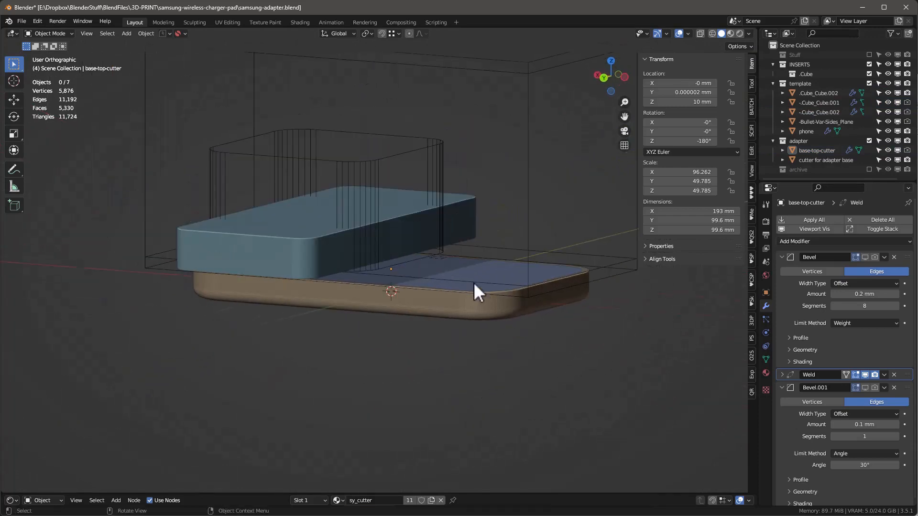
{"action": "left_click", "coordinate": [518, 268]}
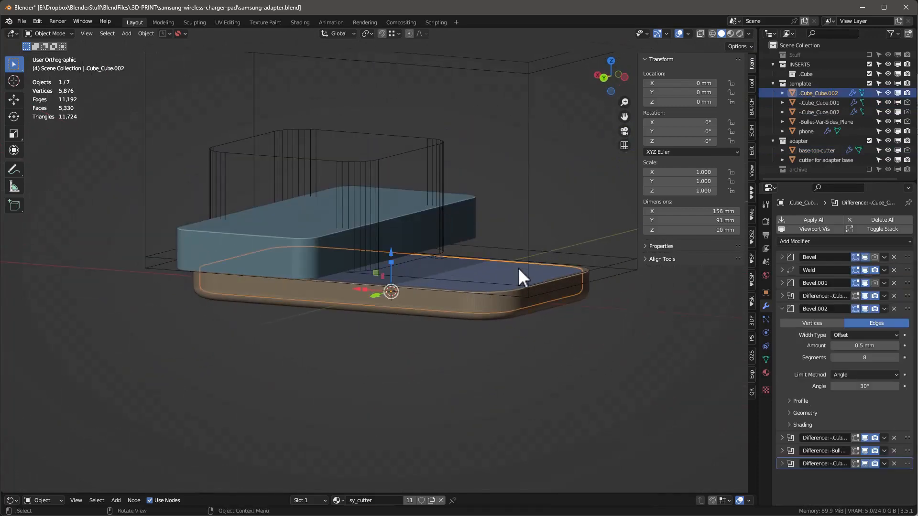
{"action": "left_click", "coordinate": [894, 464]}
{"action": "middle_click_drag", "start_coordinate": [515, 321], "coordinate": [464, 340]}
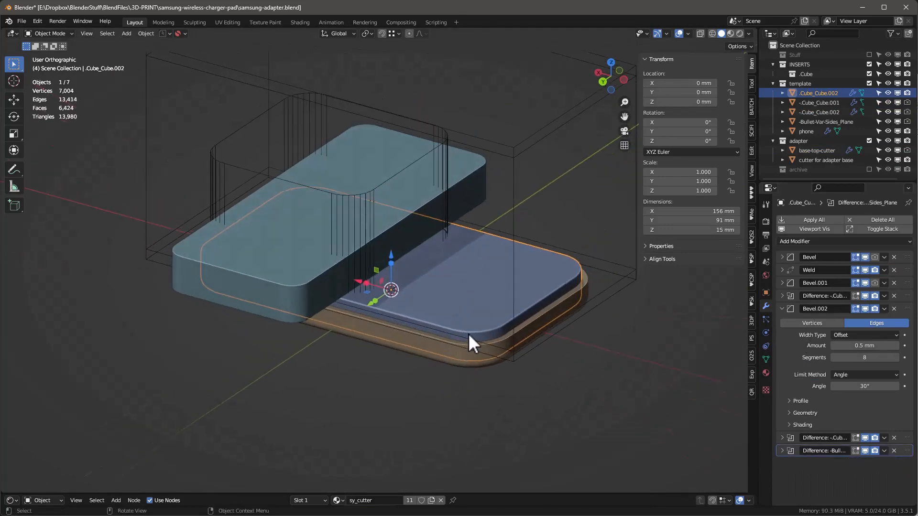
Make the template slab's object and data single-user, then select the cutter for adapter base and inspect its fit.
{"action": "left_click", "coordinate": [142, 34]}
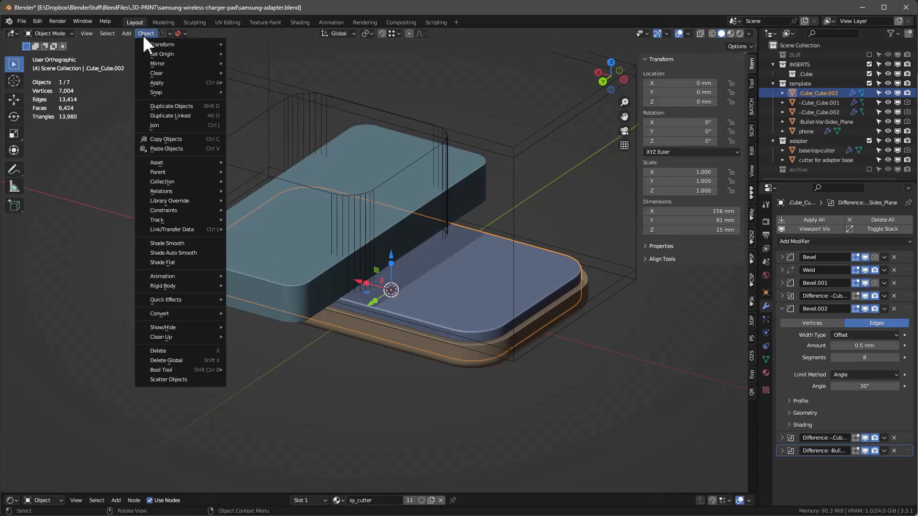
{"action": "mouse_move", "coordinate": [191, 192]}
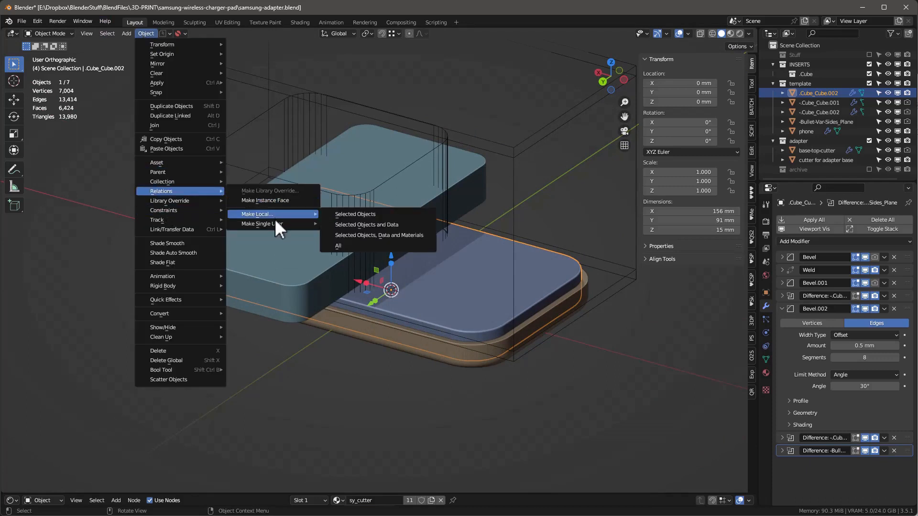
{"action": "mouse_move", "coordinate": [272, 223]}
{"action": "left_click", "coordinate": [377, 234]}
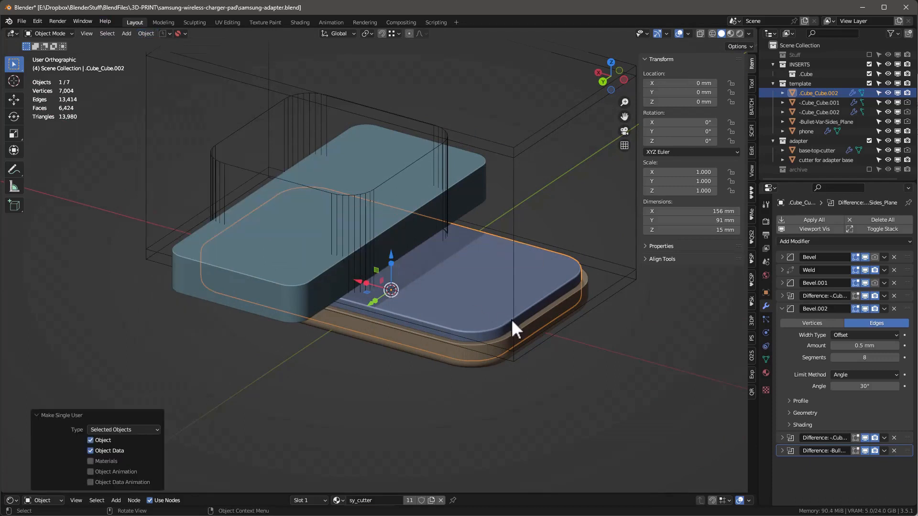
{"action": "left_click", "coordinate": [486, 351]}
{"action": "middle_click_drag", "start_coordinate": [506, 423], "coordinate": [491, 412]}
{"action": "middle_click_drag", "start_coordinate": [518, 334], "coordinate": [515, 325]}
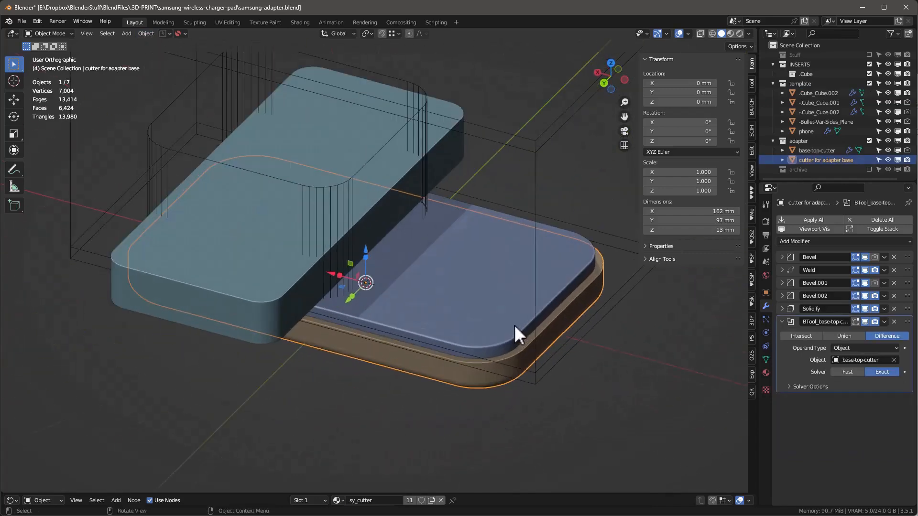
Hide the modifiers of cutter for adapter base in the viewport, then enlarge its X dimension by 0.2 mm and set Y to 91.2 mm.
{"action": "left_click", "coordinate": [508, 325]}
{"action": "left_click", "coordinate": [493, 369]}
{"action": "middle_click_drag", "start_coordinate": [489, 413], "coordinate": [478, 404]}
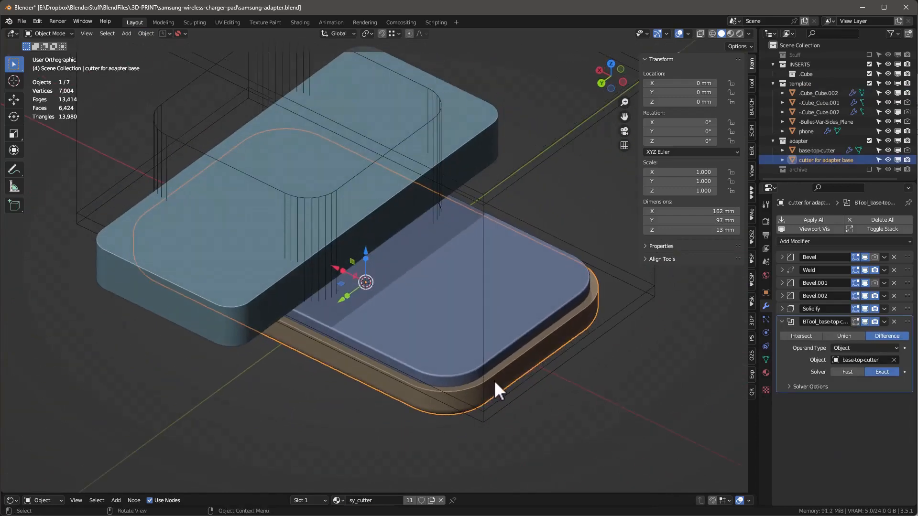
{"action": "left_click", "coordinate": [815, 228]}
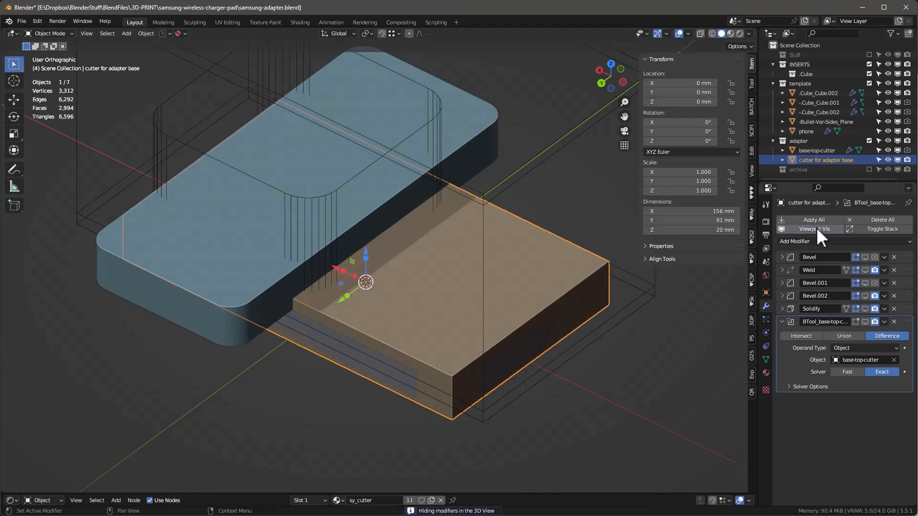
{"action": "middle_click_drag", "start_coordinate": [512, 338], "coordinate": [482, 352]}
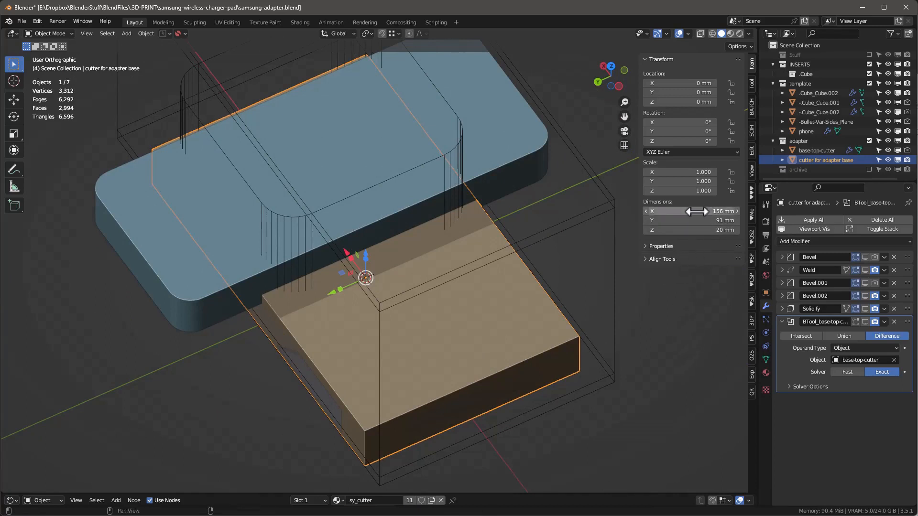
{"action": "type", "text": ".2"}
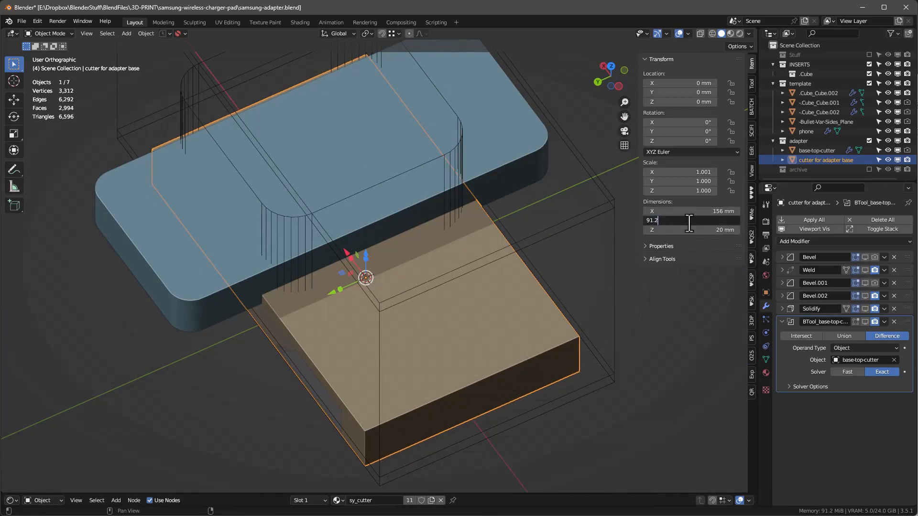
{"action": "key", "text": "Return"}
{"action": "double_click", "coordinate": [697, 213]}
{"action": "type", "text": "156"}
{"action": "key", "text": "Tab"}
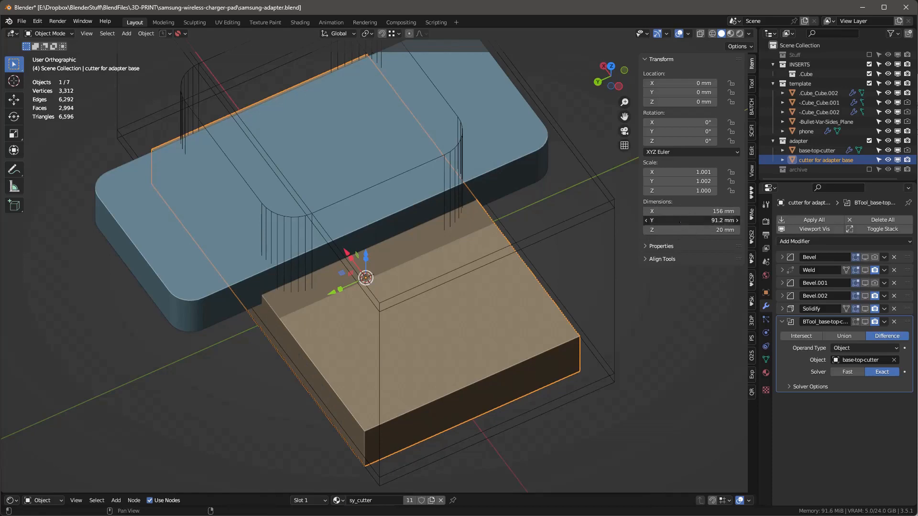
{"action": "key", "text": "Escape"}
Show the modifiers of cutter for adapter base in the viewport again and apply its scale.
{"action": "scroll", "coordinate": [459, 378], "scroll_direction": "down", "scroll_amount": 2}
{"action": "key", "text": "alt+v"}
{"action": "scroll", "coordinate": [409, 383], "scroll_direction": "up", "scroll_amount": 3}
{"action": "middle_click_drag", "start_coordinate": [472, 382], "coordinate": [389, 419]}
{"action": "scroll", "coordinate": [426, 363], "scroll_direction": "down", "scroll_amount": 6}
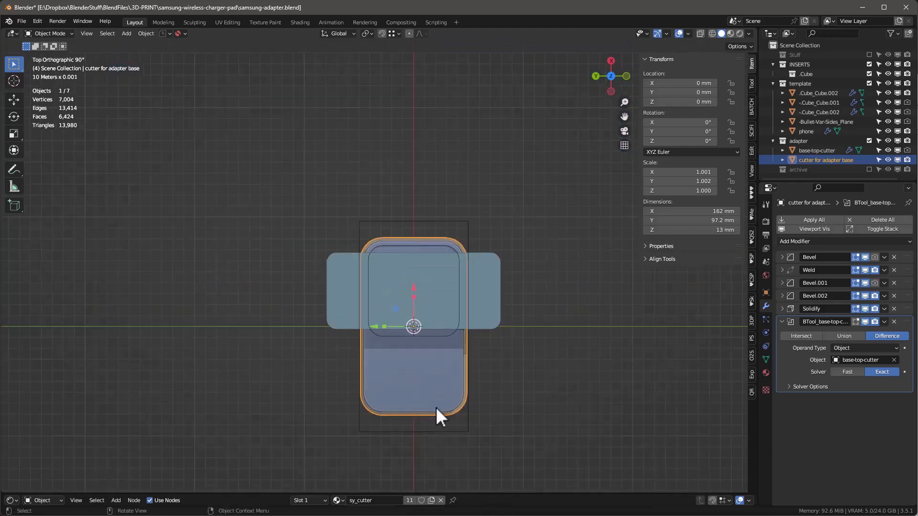
{"action": "scroll", "coordinate": [430, 416], "scroll_direction": "up", "scroll_amount": 6}
{"action": "key", "text": "ctrl+a"}
{"action": "left_click", "coordinate": [448, 376]}
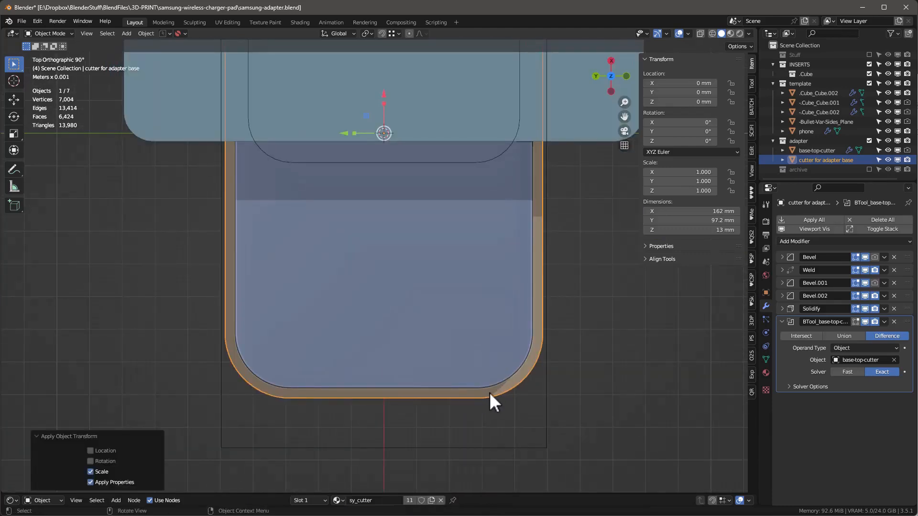
Examine the gap between the template slab and the tray at a rounded corner in wireframe, and the tray's underside.
{"action": "scroll", "coordinate": [494, 394], "scroll_direction": "up", "scroll_amount": 5}
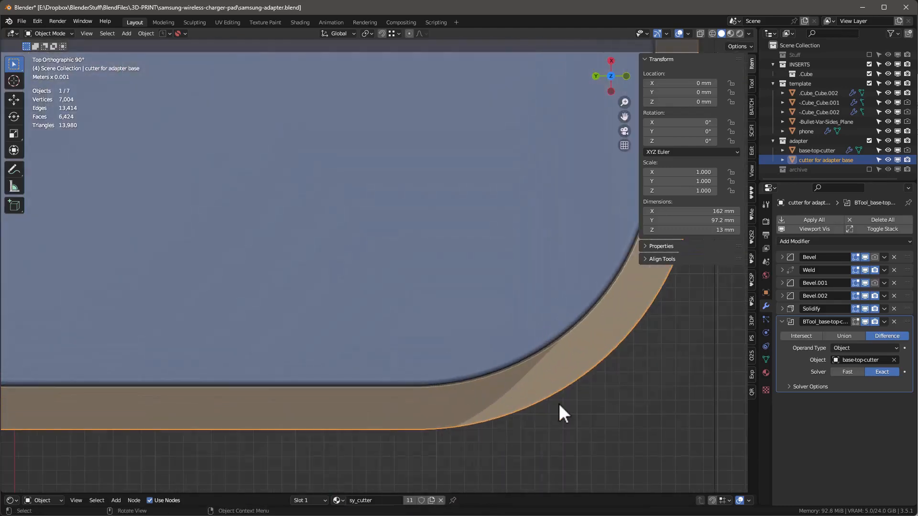
{"action": "key", "text": "z"}
{"action": "left_click", "coordinate": [473, 416]}
{"action": "scroll", "coordinate": [486, 388], "scroll_direction": "up", "scroll_amount": 2}
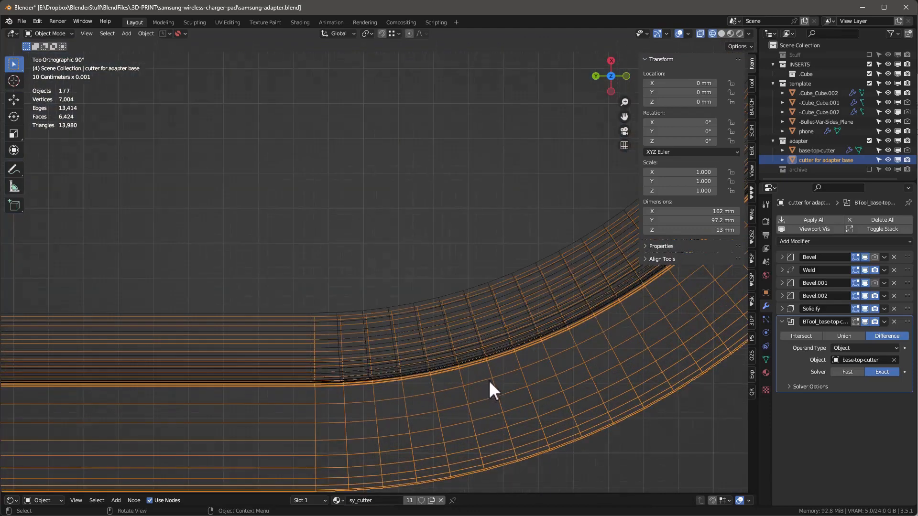
{"action": "scroll", "coordinate": [488, 381], "scroll_direction": "up", "scroll_amount": 3}
{"action": "scroll", "coordinate": [506, 366], "scroll_direction": "down", "scroll_amount": 6}
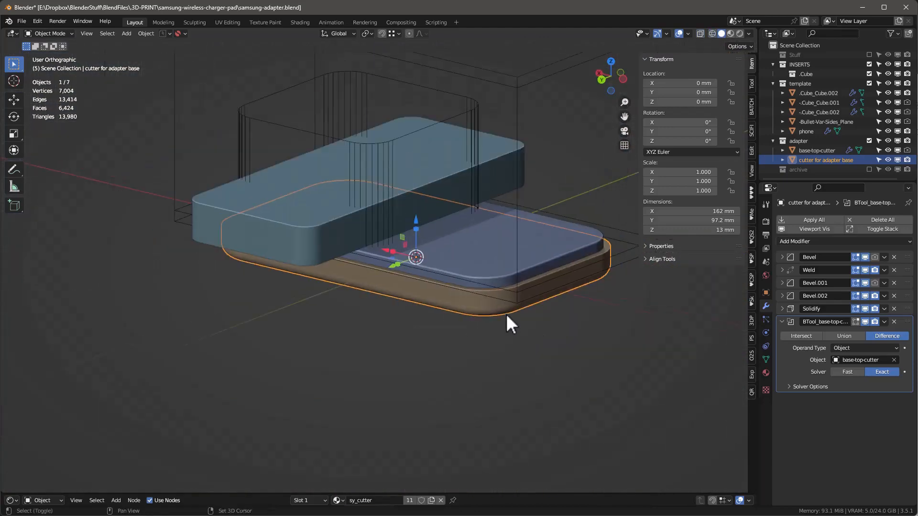
{"action": "middle_click_drag", "start_coordinate": [506, 314], "coordinate": [454, 319]}
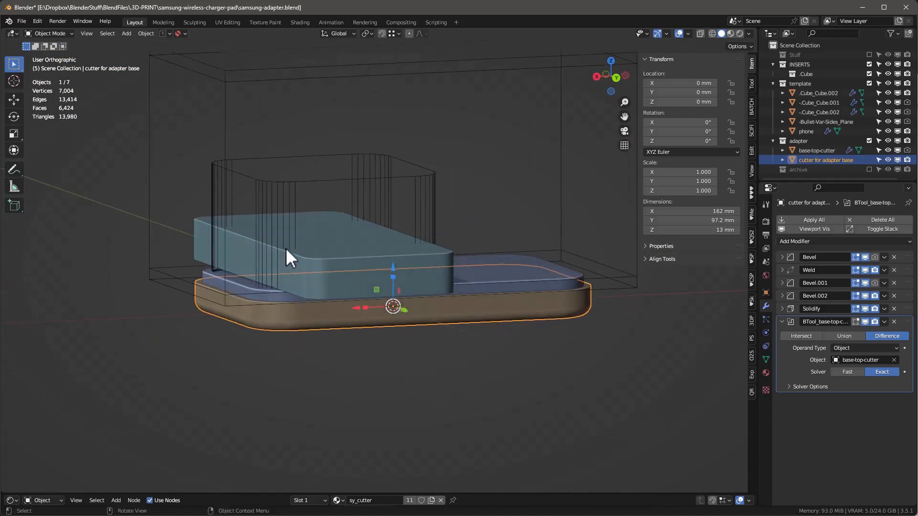
{"action": "mouse_move", "coordinate": [421, 289]}
{"action": "middle_mouse_down"}
{"action": "mouse_move", "coordinate": [363, 296]}
{"action": "mouse_move", "coordinate": [321, 283]}
{"action": "mouse_move", "coordinate": [441, 289]}
{"action": "mouse_move", "coordinate": [412, 287]}
{"action": "middle_mouse_up"}
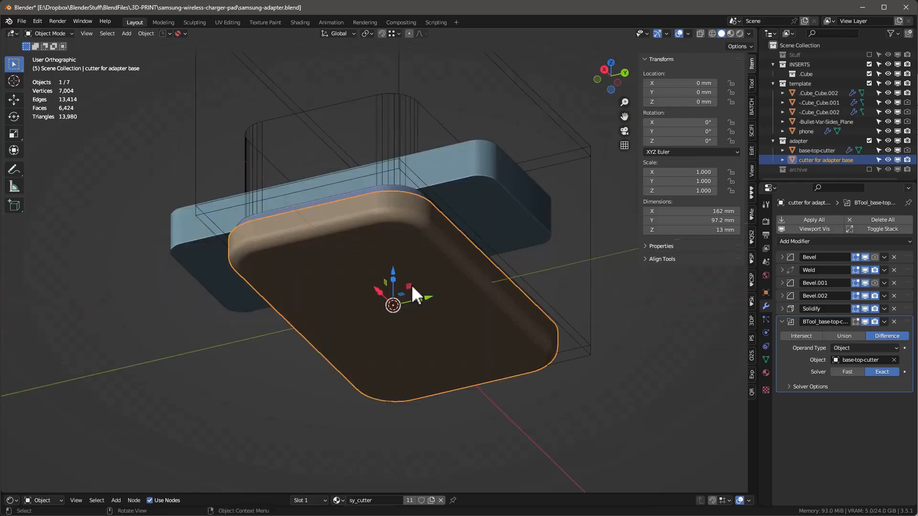
{"action": "middle_click_drag", "start_coordinate": [478, 261], "coordinate": [406, 282]}
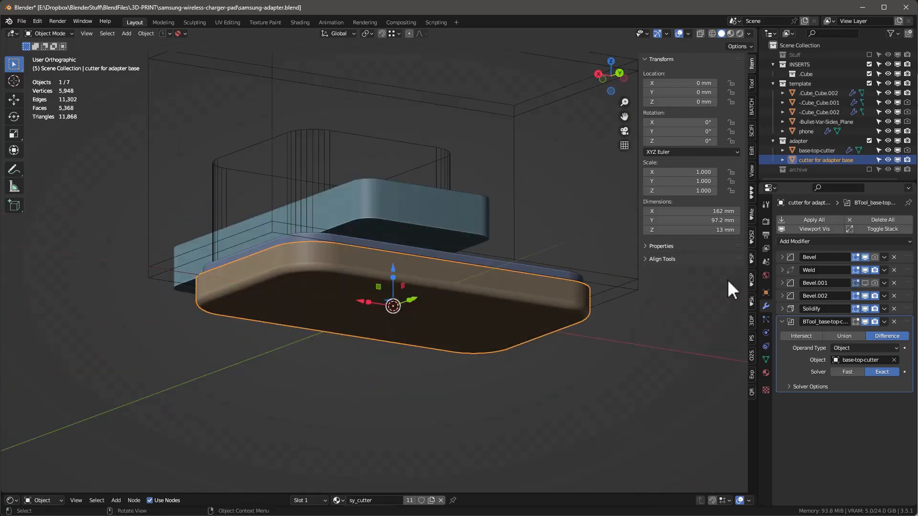
Disable the Bevel.001 and Bevel.002 modifiers of cutter for adapter base in the viewport.
{"action": "left_click", "coordinate": [865, 283]}
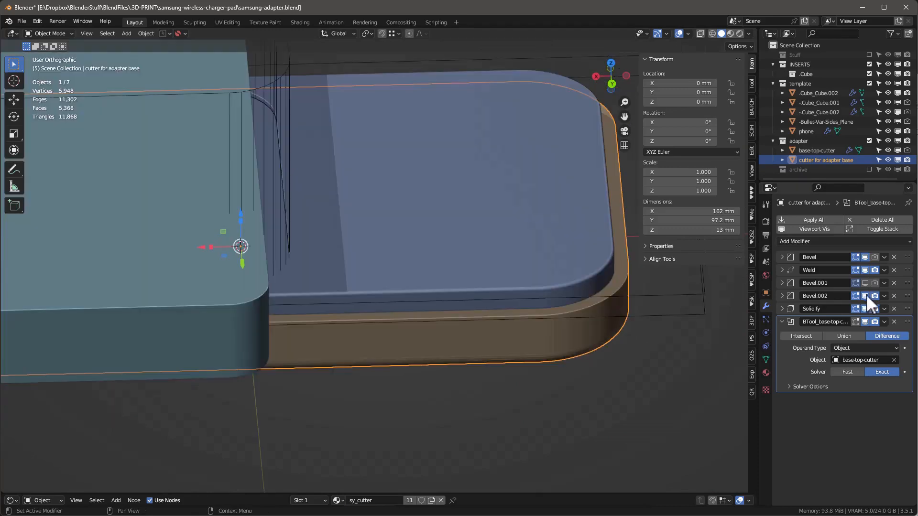
{"action": "left_click", "coordinate": [865, 295]}
{"action": "middle_click_drag", "start_coordinate": [574, 296], "coordinate": [597, 267]}
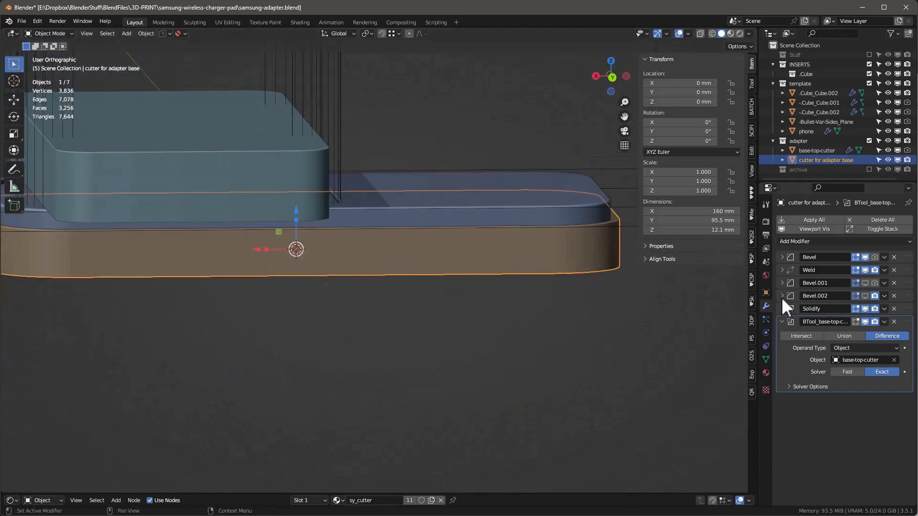
Set the Bevel.001 modifier to 1 segment and enable it in the viewport to chamfer the tray's lower edge.
{"action": "left_click", "coordinate": [783, 282]}
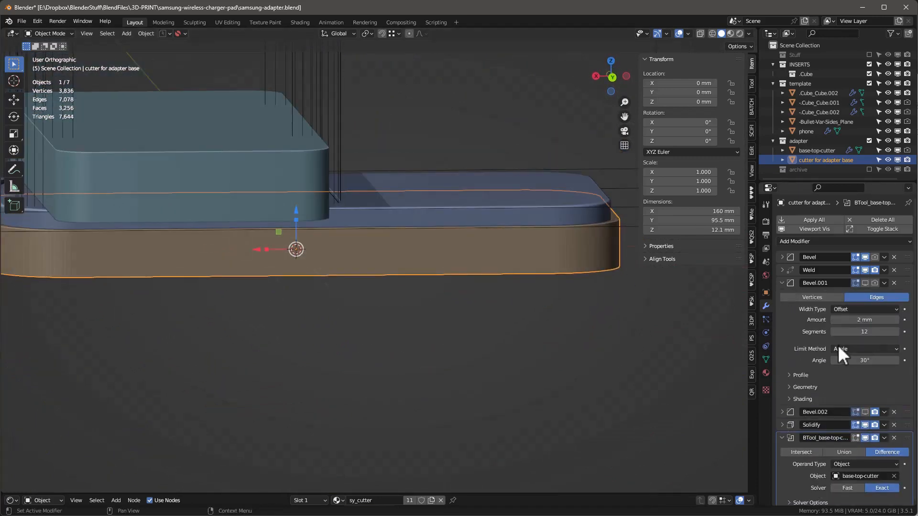
{"action": "double_click", "coordinate": [844, 332]}
{"action": "type", "text": "1"}
{"action": "key", "text": "Return"}
{"action": "left_click", "coordinate": [864, 282]}
{"action": "middle_click_drag", "start_coordinate": [632, 307], "coordinate": [546, 293]}
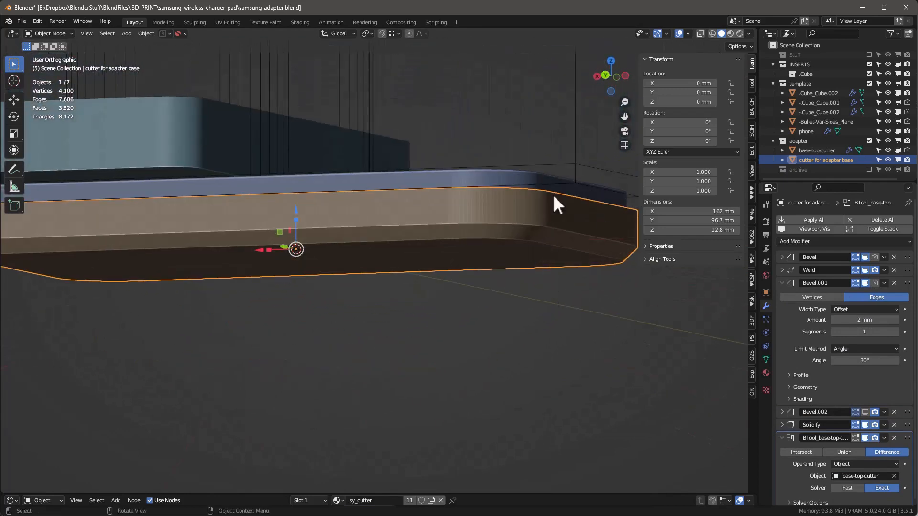
{"action": "middle_click_drag", "start_coordinate": [505, 256], "coordinate": [477, 303]}
Apply the scale of cutter for adapter base and check the chamfered lower edge.
{"action": "key", "text": "ctrl+a"}
{"action": "left_click", "coordinate": [497, 269]}
{"action": "scroll", "coordinate": [478, 304], "scroll_direction": "down", "scroll_amount": 2}
{"action": "scroll", "coordinate": [476, 299], "scroll_direction": "up", "scroll_amount": 3}
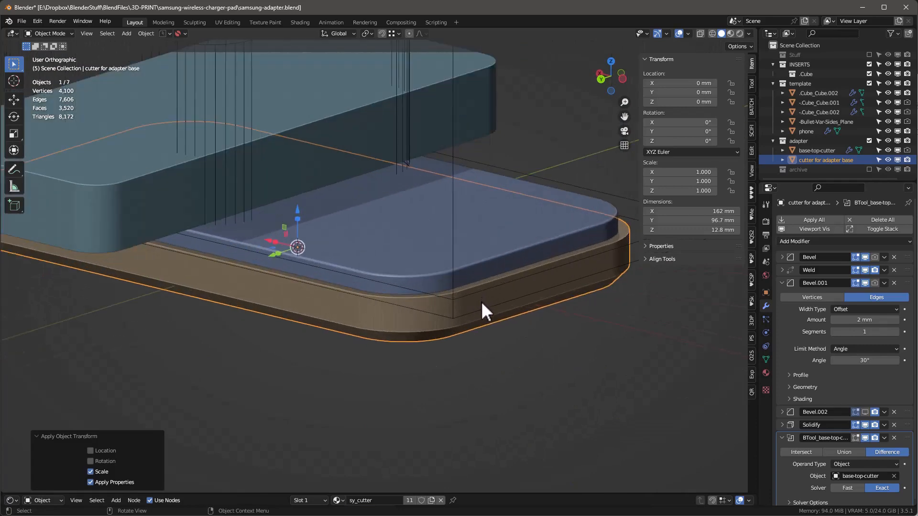
{"action": "mouse_move", "coordinate": [486, 302]}
{"action": "middle_mouse_down"}
{"action": "mouse_move", "coordinate": [495, 278]}
{"action": "mouse_move", "coordinate": [501, 297]}
{"action": "middle_mouse_up"}
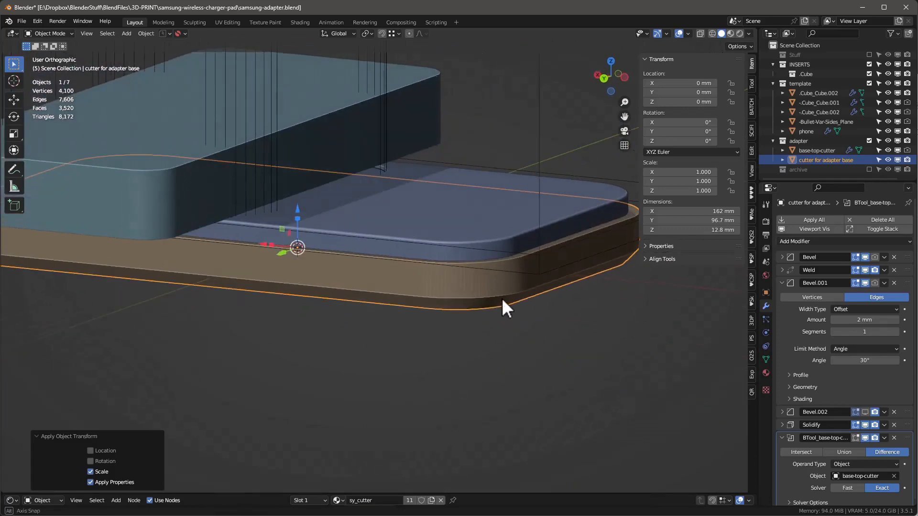
Examine the chamfer from below, then disable the Bevel.001 modifier in the viewport.
{"action": "double_click", "coordinate": [782, 257]}
{"action": "middle_click_drag", "start_coordinate": [718, 282], "coordinate": [442, 286]}
{"action": "scroll", "coordinate": [443, 287], "scroll_direction": "down", "scroll_amount": 3}
{"action": "middle_click_drag", "start_coordinate": [430, 322], "coordinate": [543, 286]}
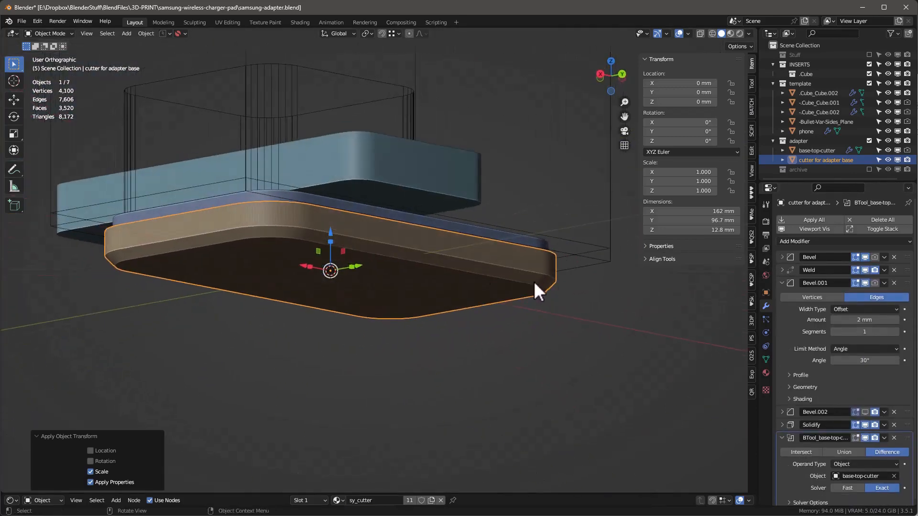
{"action": "middle_click_drag", "start_coordinate": [342, 237], "coordinate": [364, 241]}
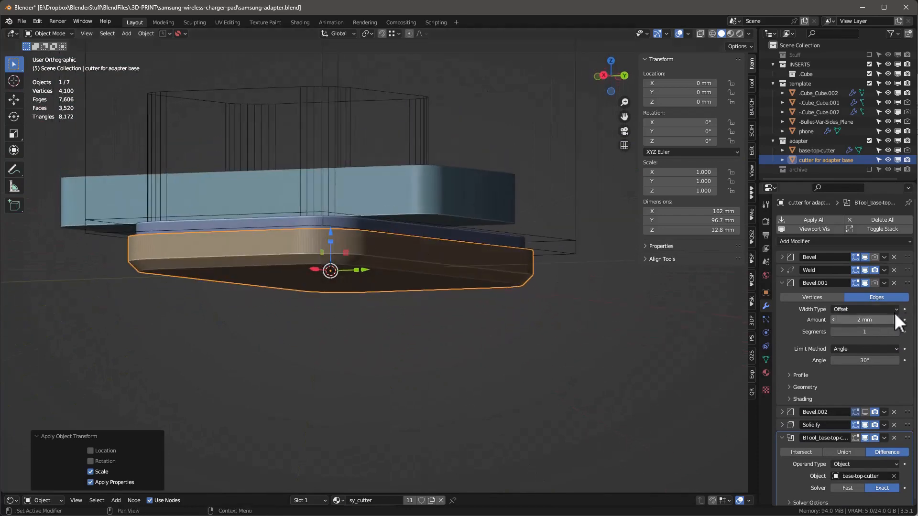
{"action": "left_click", "coordinate": [865, 282]}
{"action": "middle_click_drag", "start_coordinate": [461, 268], "coordinate": [431, 305]}
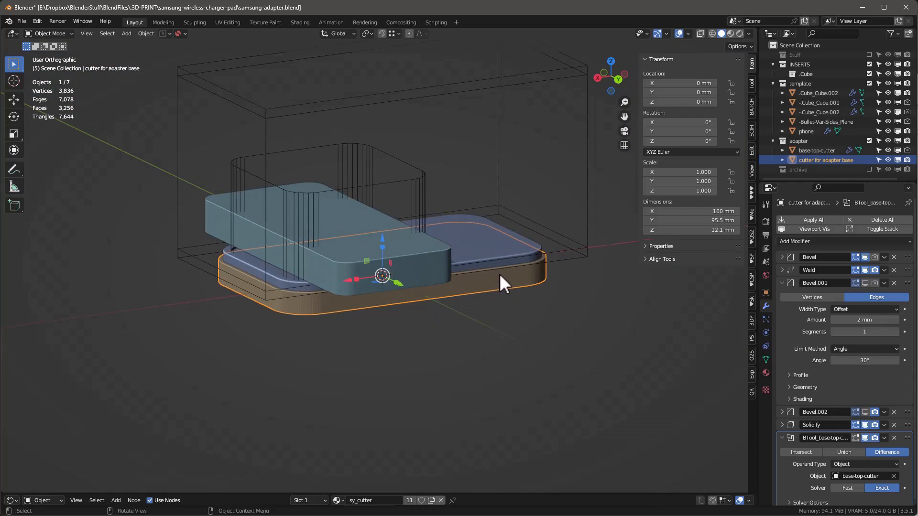
In the back view, move base-top-cutter up 9 mm along Z and inspect the raised tray rim.
{"action": "key", "text": "ctrl+KP_1"}
{"action": "left_click", "coordinate": [389, 219]}
{"action": "left_click_drag", "start_coordinate": [384, 213], "coordinate": [383, 203]}
{"action": "left_click", "coordinate": [152, 438]}
{"action": "type", "text": "8"}
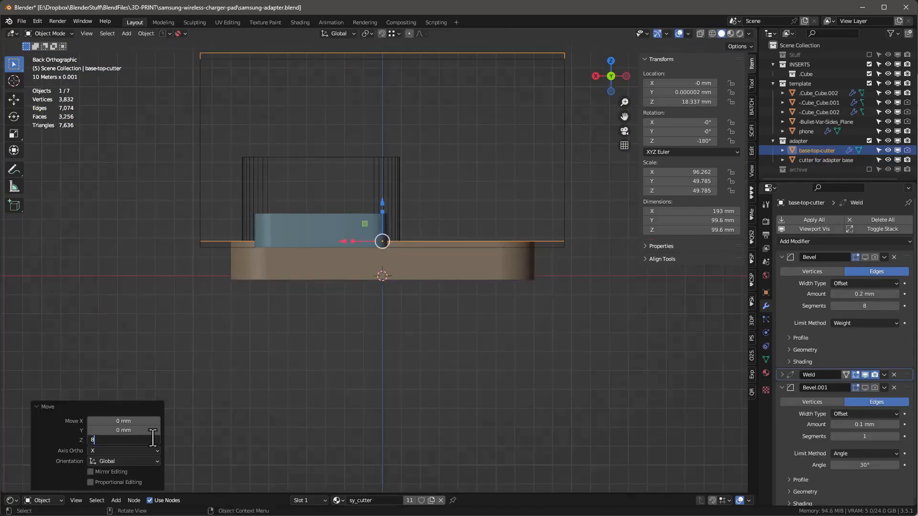
{"action": "key", "text": "BackSpace"}
{"action": "type", "text": "9"}
{"action": "key", "text": "Return"}
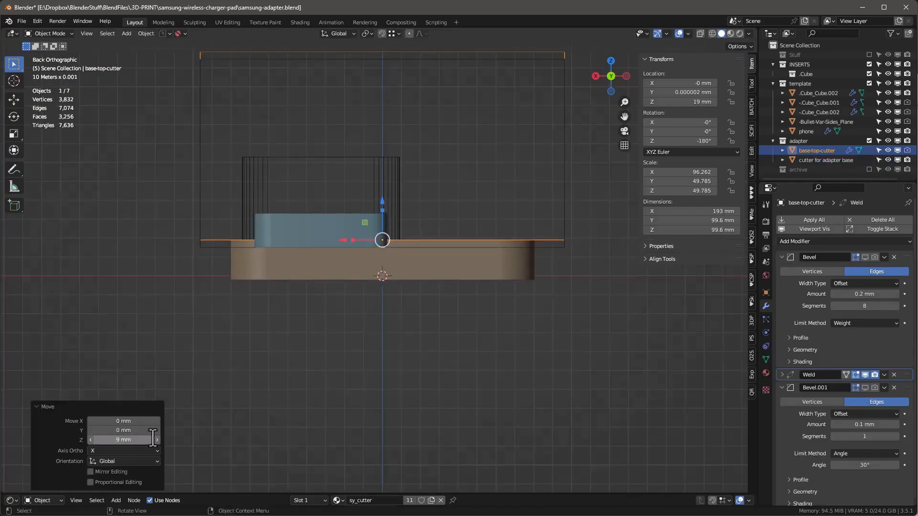
{"action": "middle_click_drag", "start_coordinate": [306, 304], "coordinate": [310, 273]}
{"action": "scroll", "coordinate": [314, 314], "scroll_direction": "up", "scroll_amount": 3}
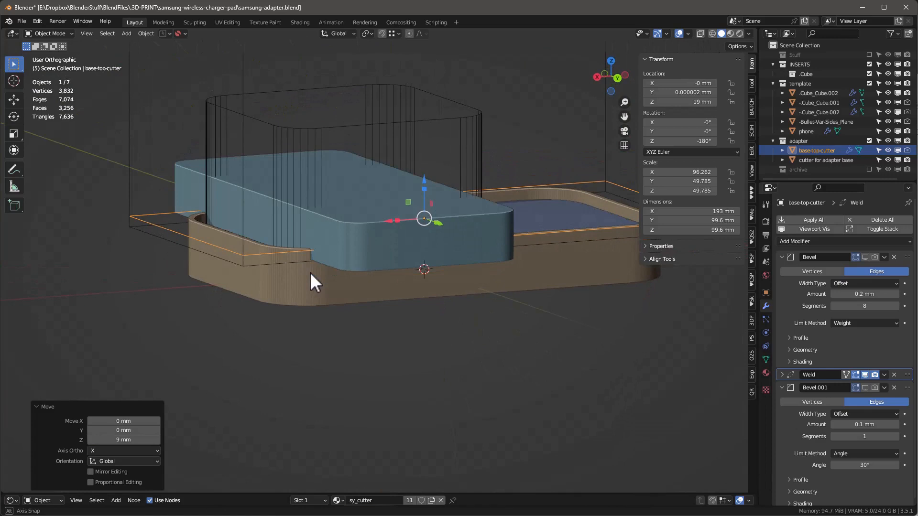
{"action": "mouse_move", "coordinate": [268, 252]}
{"action": "middle_mouse_down"}
{"action": "mouse_move", "coordinate": [283, 240]}
{"action": "mouse_move", "coordinate": [276, 227]}
{"action": "mouse_move", "coordinate": [268, 263]}
{"action": "middle_mouse_up"}
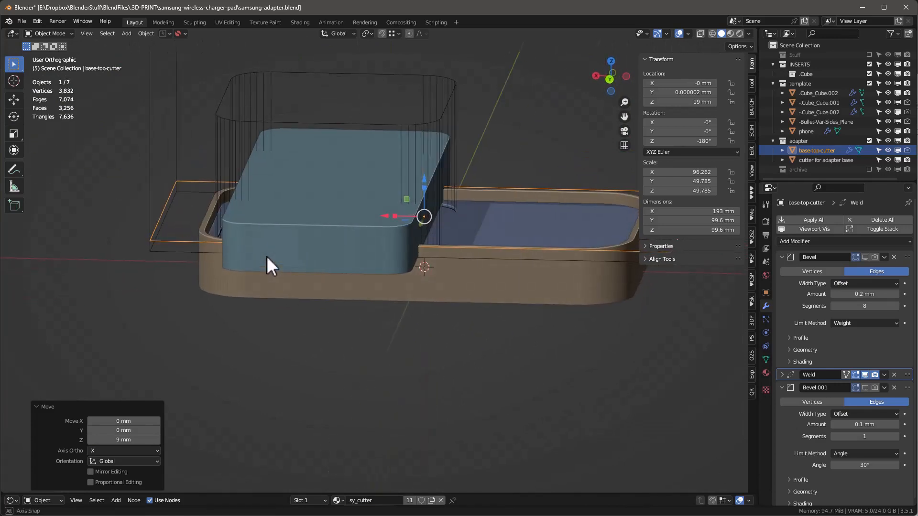
Duplicate the template's large cutting box -.Cube_Cube.002 in place.
{"action": "middle_click_drag", "start_coordinate": [449, 252], "coordinate": [578, 293]}
{"action": "left_click", "coordinate": [561, 259]}
{"action": "left_click", "coordinate": [531, 212]}
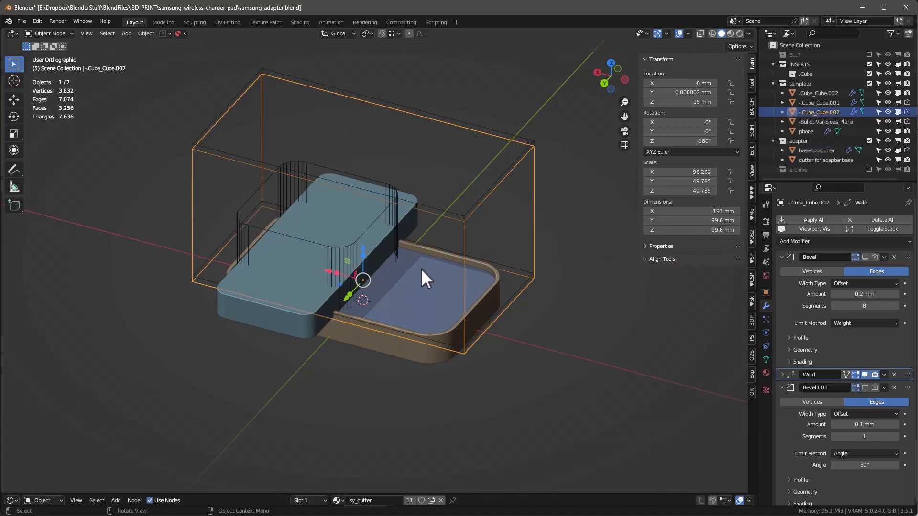
{"action": "key", "text": "shift+d"}
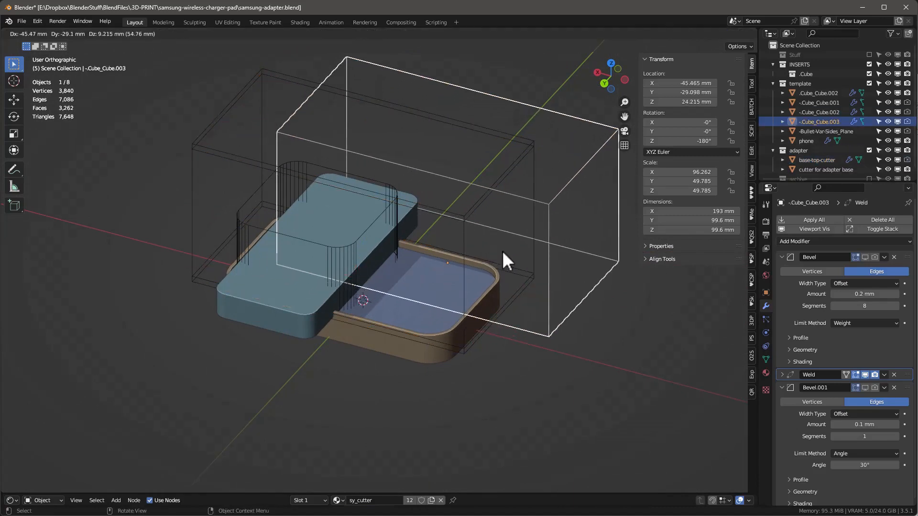
{"action": "right_click", "coordinate": [501, 250]}
Rename the duplicated cutting box as top-cutter2 and move it to the adapter collection.
{"action": "double_click", "coordinate": [824, 119]}
{"action": "type", "text": "top-cutter2"}
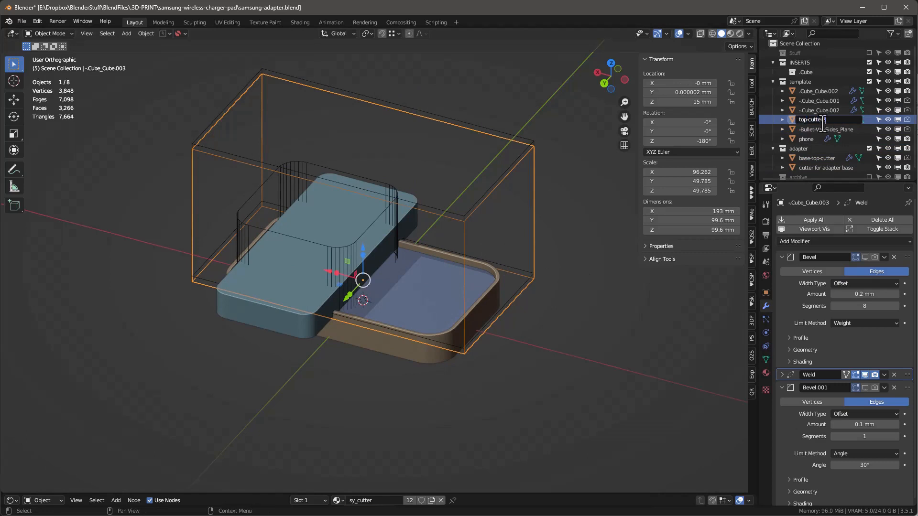
{"action": "key", "text": "Return"}
{"action": "key", "text": "m"}
{"action": "left_click", "coordinate": [487, 177]}
Edit top-cutter2 in the back view, moving its end face along X to the phone's far edge and then back 70 mm.
{"action": "middle_click_drag", "start_coordinate": [369, 283], "coordinate": [408, 276]}
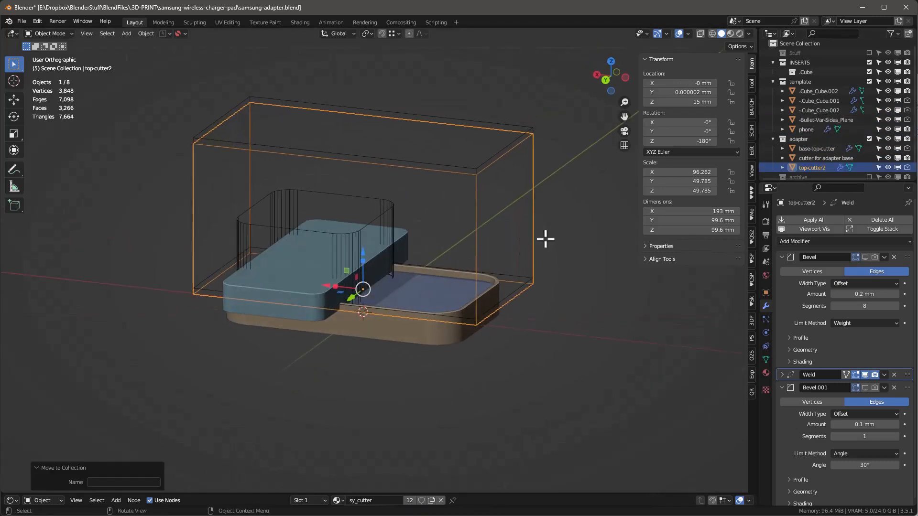
{"action": "key", "text": "Tab"}
{"action": "left_click", "coordinate": [504, 225]}
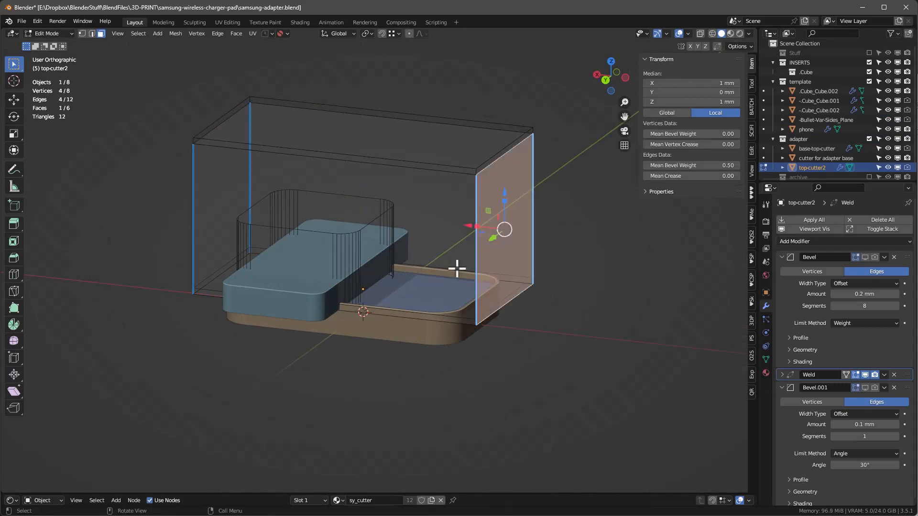
{"action": "key", "text": "ctrl+KP_1"}
{"action": "left_click_drag", "start_coordinate": [468, 230], "coordinate": [242, 293]}
{"action": "scroll", "coordinate": [254, 281], "scroll_direction": "up", "scroll_amount": 3}
{"action": "middle_click_drag", "start_coordinate": [254, 280], "coordinate": [292, 302]}
{"action": "left_click_drag", "start_coordinate": [471, 256], "coordinate": [493, 260]}
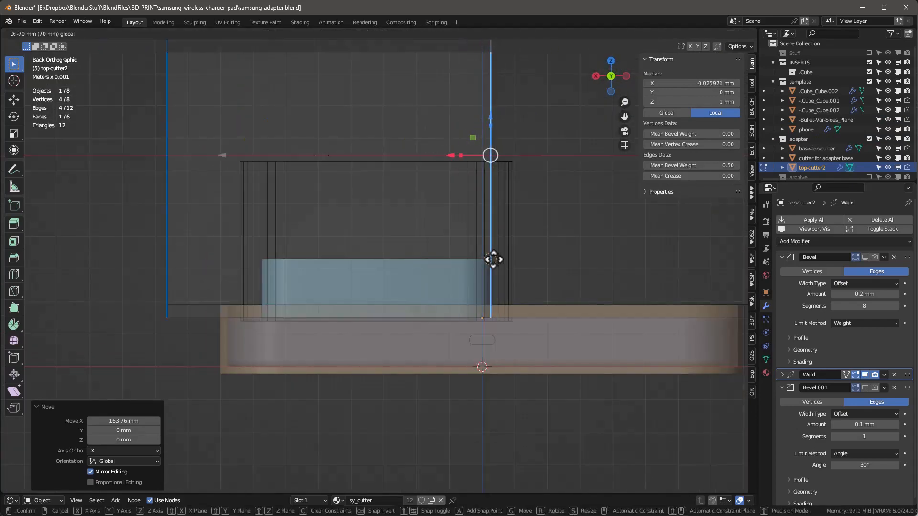
Move top-cutter2's opposite end face inward along X to the phone's edge, making the cutter 70 mm wide, and leave Edit Mode.
{"action": "scroll", "coordinate": [236, 225], "scroll_direction": "down", "scroll_amount": 3}
{"action": "key", "text": "ctrl+z"}
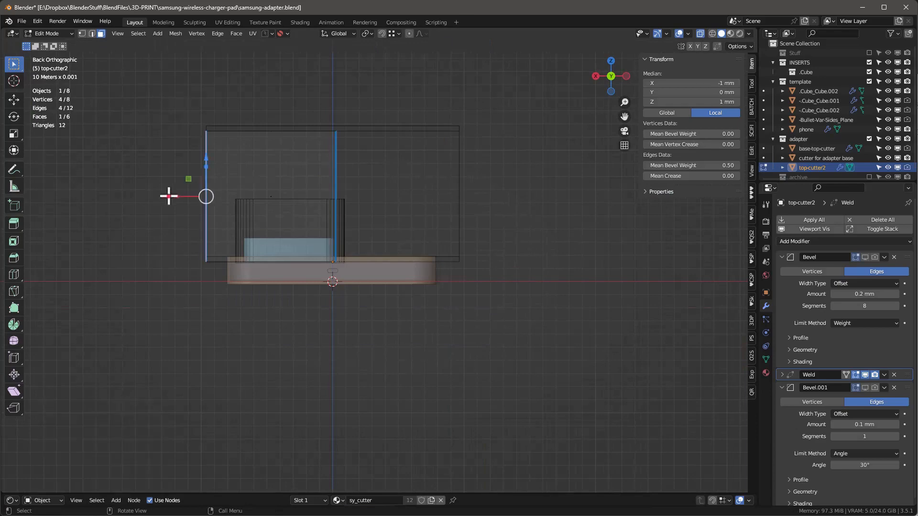
{"action": "scroll", "coordinate": [178, 241], "scroll_direction": "up", "scroll_amount": 4}
{"action": "key", "text": "g"}
{"action": "key", "text": "x"}
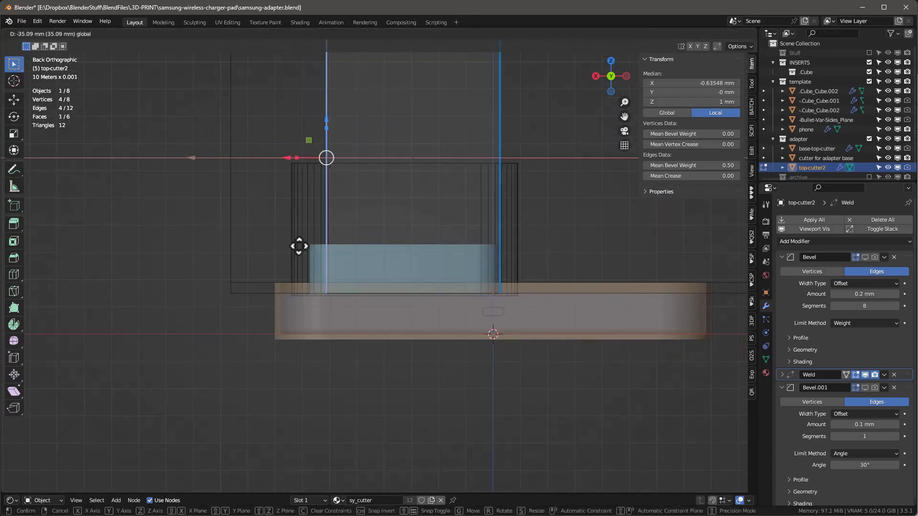
{"action": "left_click", "coordinate": [305, 245]}
{"action": "key", "text": "Tab"}
Subtract top-cutter2 from the adapter base with a boolean difference.
{"action": "middle_click_drag", "start_coordinate": [306, 244], "coordinate": [500, 346]}
{"action": "left_click", "coordinate": [476, 353], "text": "shift"}
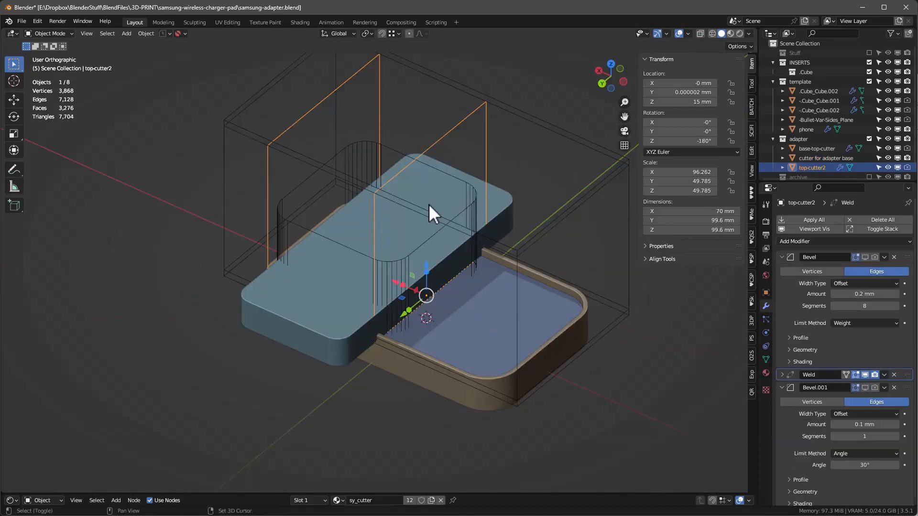
Duplicate top-cutter2 about 81 mm along negative X, beside the phone.
{"action": "key", "text": "shift+d"}
{"action": "key", "text": "x"}
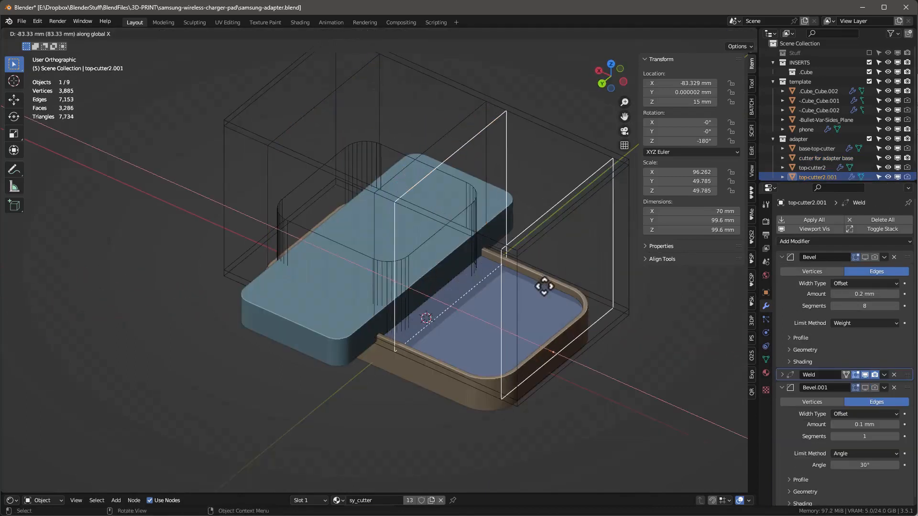
{"action": "left_click", "coordinate": [540, 287]}
Subtract the duplicate top-cutter2.001 from the adapter base to remove the rim beside the phone.
{"action": "middle_click_drag", "start_coordinate": [500, 349], "coordinate": [538, 300]}
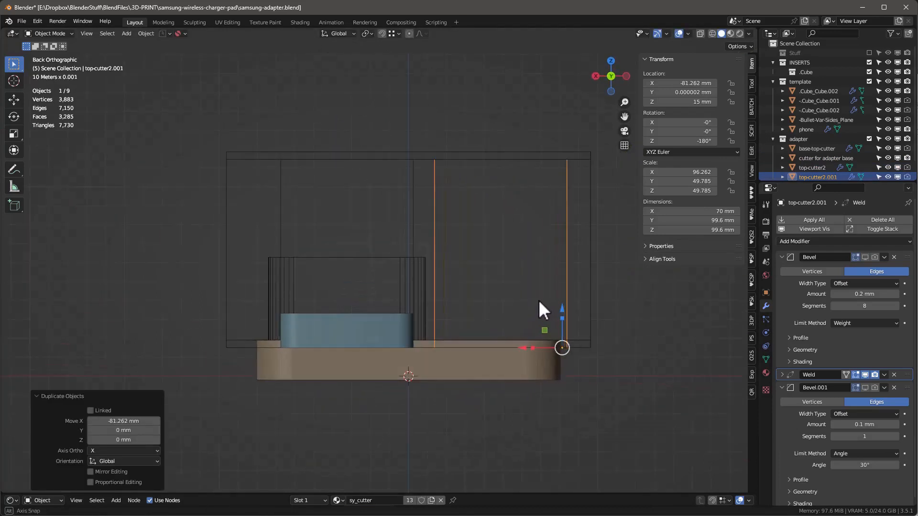
{"action": "left_click", "coordinate": [494, 357], "text": "shift"}
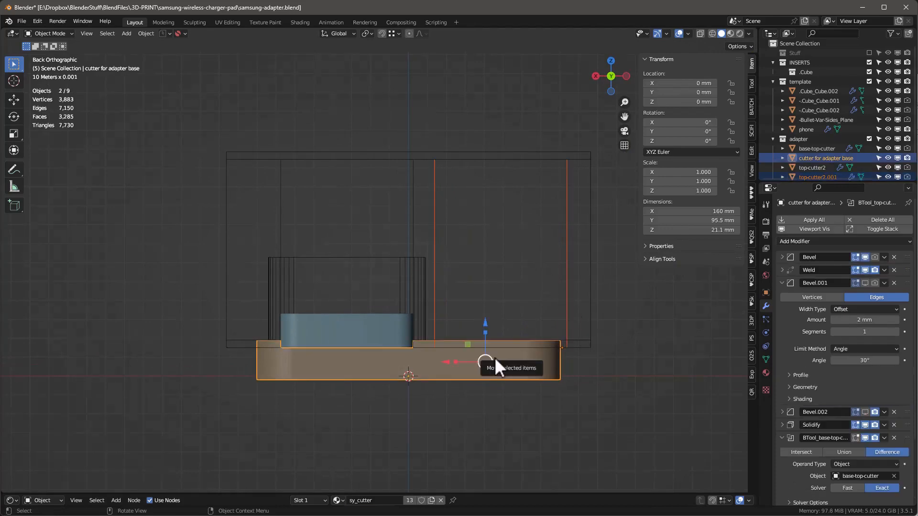
{"action": "middle_click_drag", "start_coordinate": [497, 357], "coordinate": [344, 386]}
{"action": "scroll", "coordinate": [379, 365], "scroll_direction": "up", "scroll_amount": 5}
{"action": "scroll", "coordinate": [375, 354], "scroll_direction": "down", "scroll_amount": 5}
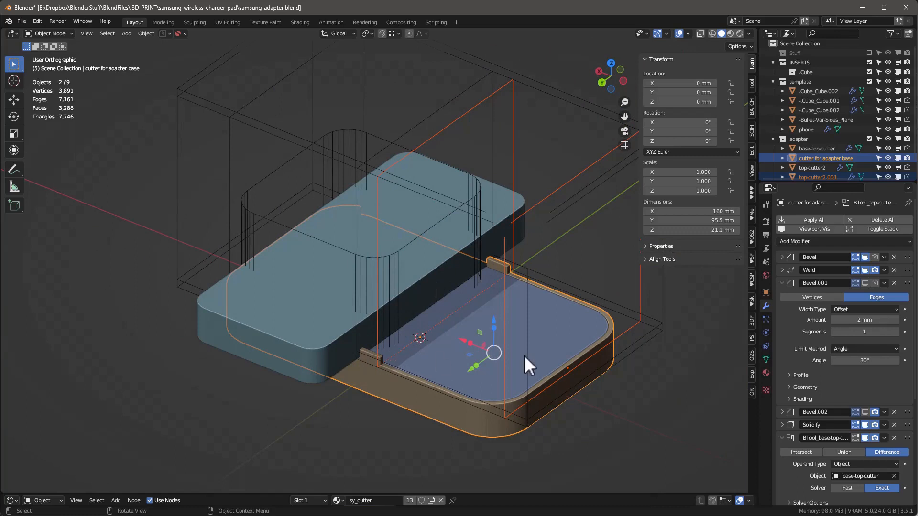
{"action": "key", "text": "s"}
{"action": "key", "text": "x"}
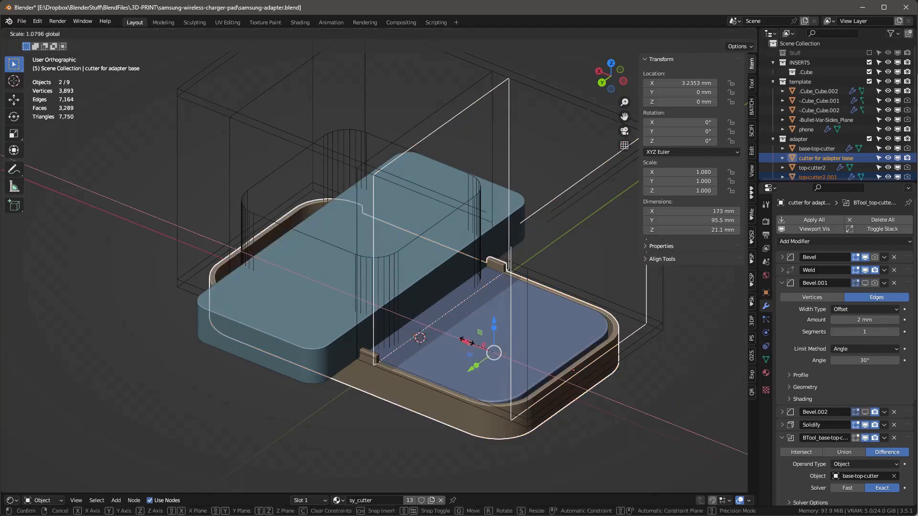
{"action": "left_click", "coordinate": [466, 343]}
{"action": "key", "text": "ctrl+z"}
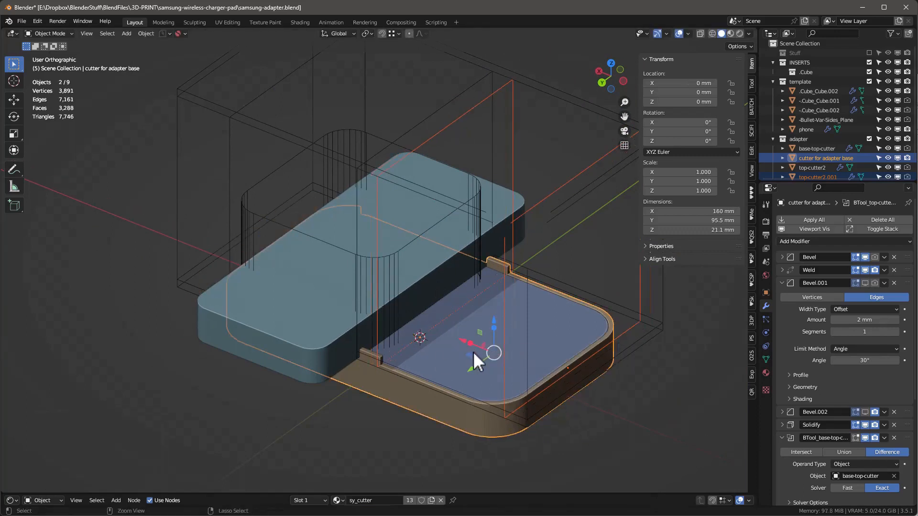
Scale top-cutter2.001 along X by about 1.084, making it about 75.9 mm wide.
{"action": "left_click", "coordinate": [505, 300]}
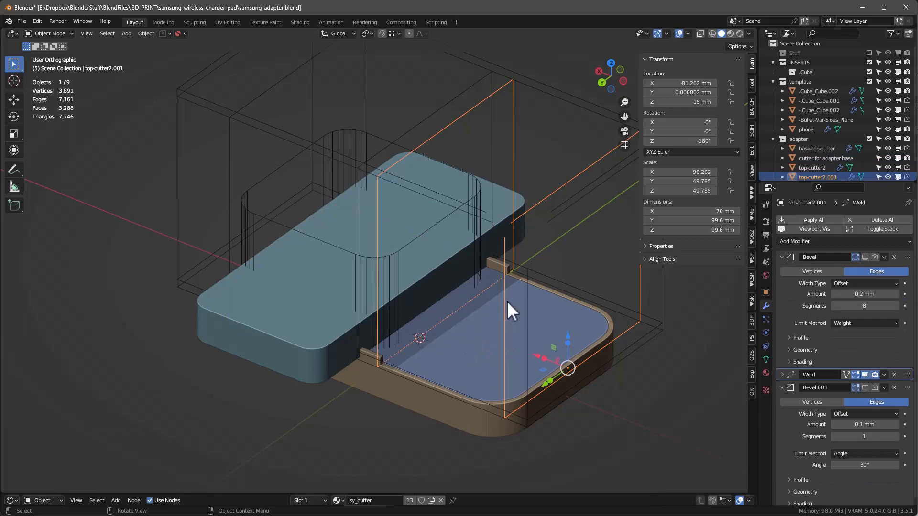
{"action": "key", "text": "s"}
{"action": "key", "text": "x"}
{"action": "left_click", "coordinate": [539, 357]}
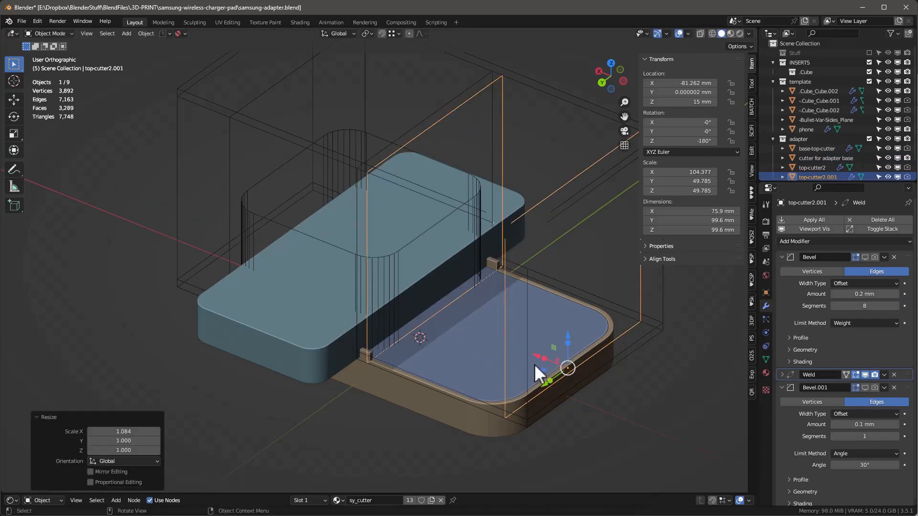
Enter Edit Mode on top-cutter2.001 and set the bevel weight of its bottom edge nearest the phone to 1.
{"action": "key", "text": "Tab"}
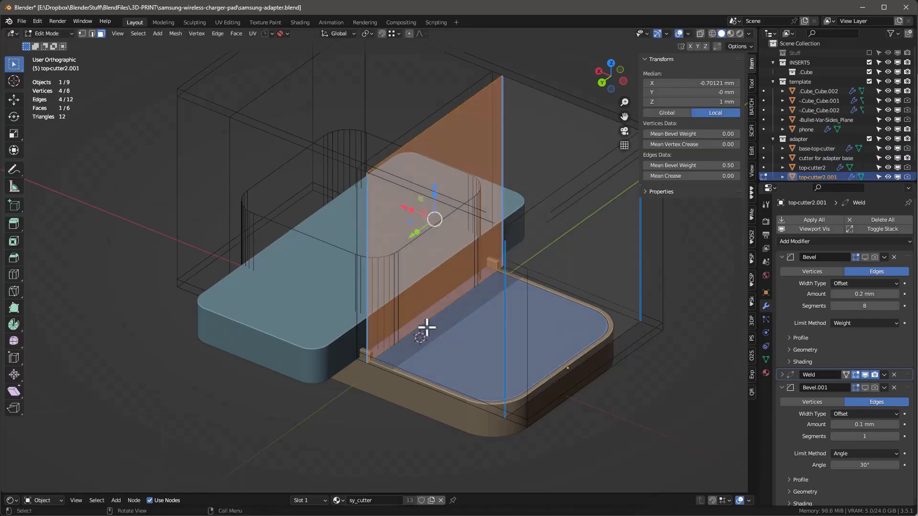
{"action": "key", "text": "2"}
{"action": "left_click", "coordinate": [426, 327]}
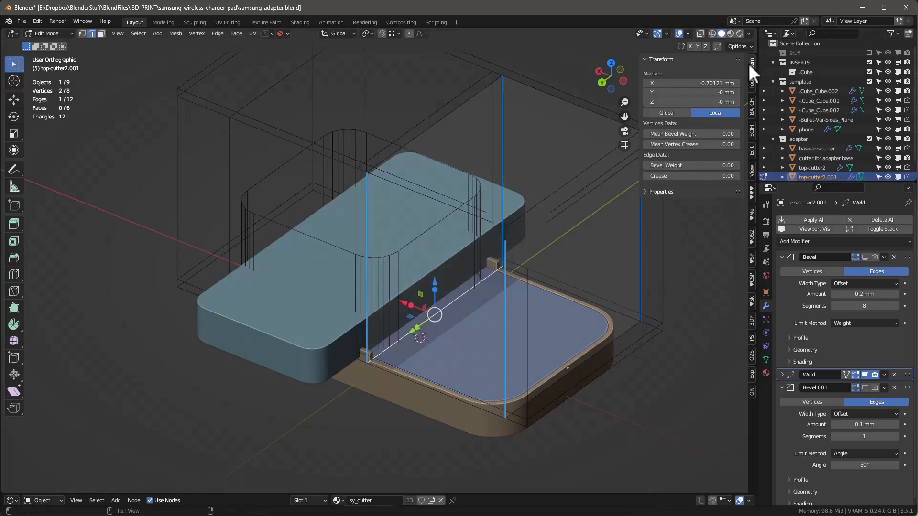
{"action": "double_click", "coordinate": [688, 165]}
{"action": "type", "text": "1"}
{"action": "key", "text": "Return"}
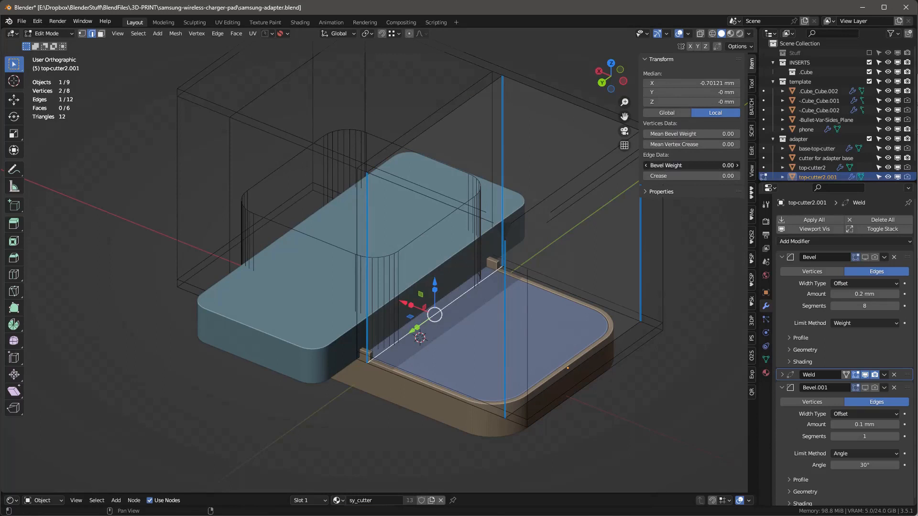
Set the mean bevel weight of all edges of top-cutter2.001 to 0.
{"action": "key", "text": "a"}
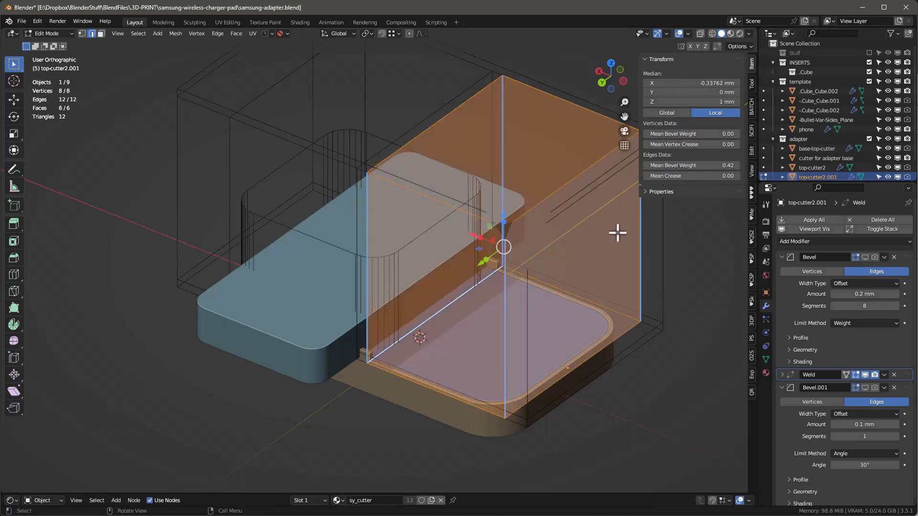
{"action": "double_click", "coordinate": [687, 167]}
{"action": "type", "text": "0"}
{"action": "key", "text": "Return"}
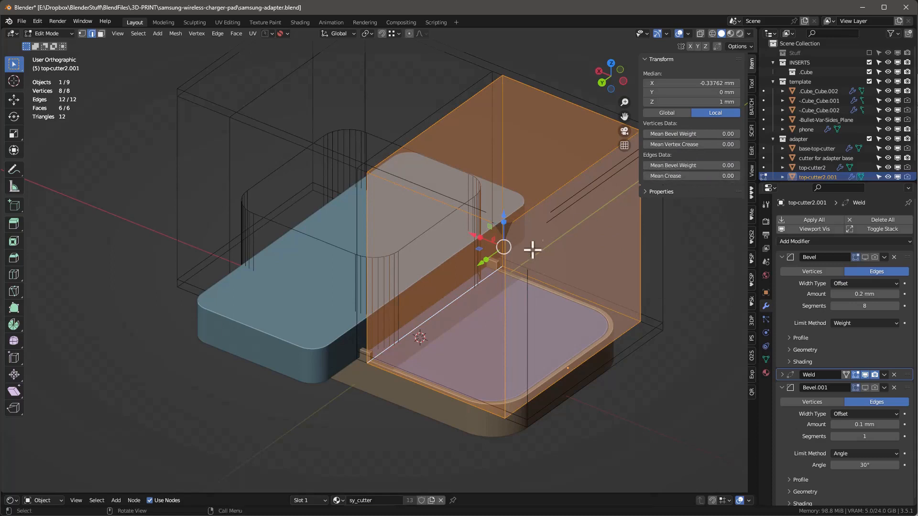
Give only the bottom edge nearest the phone a bevel weight of 1 and leave Edit Mode.
{"action": "left_click", "coordinate": [416, 317]}
{"action": "double_click", "coordinate": [707, 167]}
{"action": "type", "text": "1"}
{"action": "key", "text": "Return"}
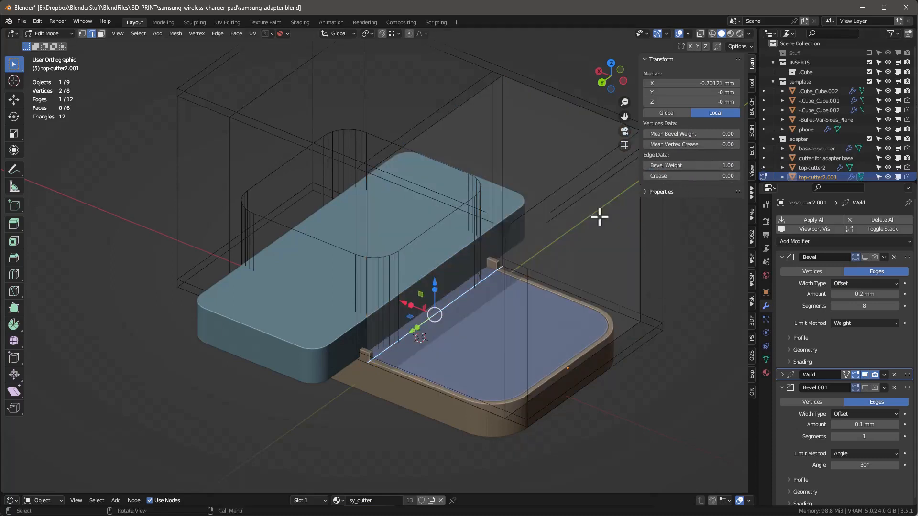
{"action": "key", "text": "Tab"}
Enable the viewport display of top-cutter2.001's weight-limited Bevel modifier.
{"action": "mouse_move", "coordinate": [493, 321]}
{"action": "middle_mouse_down"}
{"action": "mouse_move", "coordinate": [471, 310]}
{"action": "mouse_move", "coordinate": [505, 310]}
{"action": "middle_mouse_up"}
{"action": "left_click", "coordinate": [865, 257]}
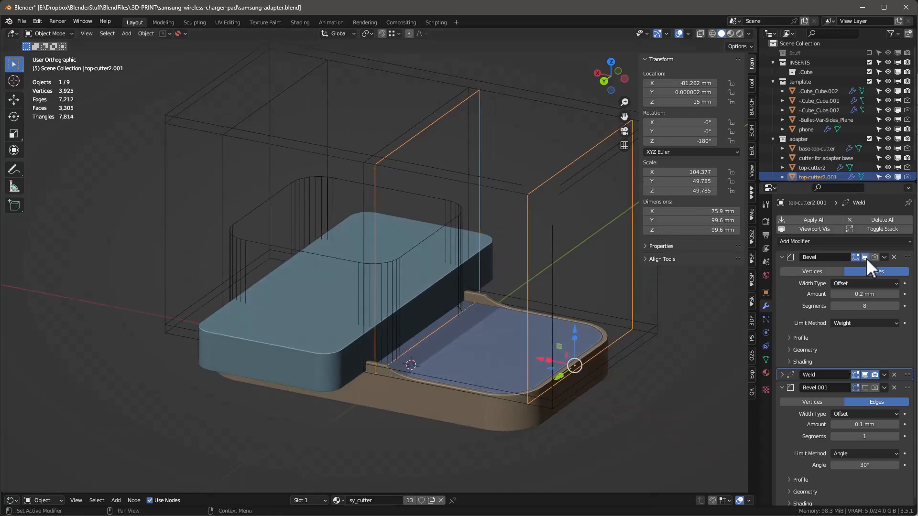
{"action": "mouse_move", "coordinate": [448, 371]}
{"action": "middle_mouse_down"}
{"action": "mouse_move", "coordinate": [454, 348]}
{"action": "mouse_move", "coordinate": [448, 359]}
{"action": "middle_mouse_up"}
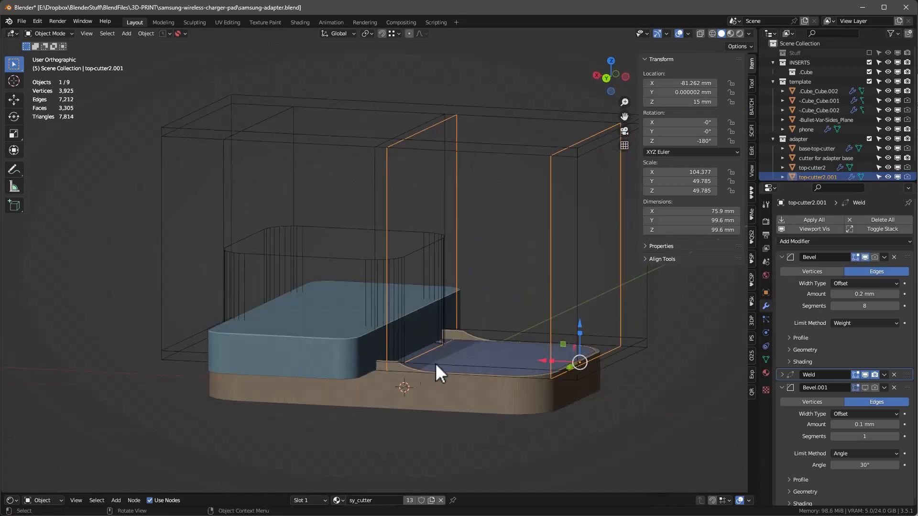
{"action": "scroll", "coordinate": [395, 361], "scroll_direction": "up", "scroll_amount": 1}
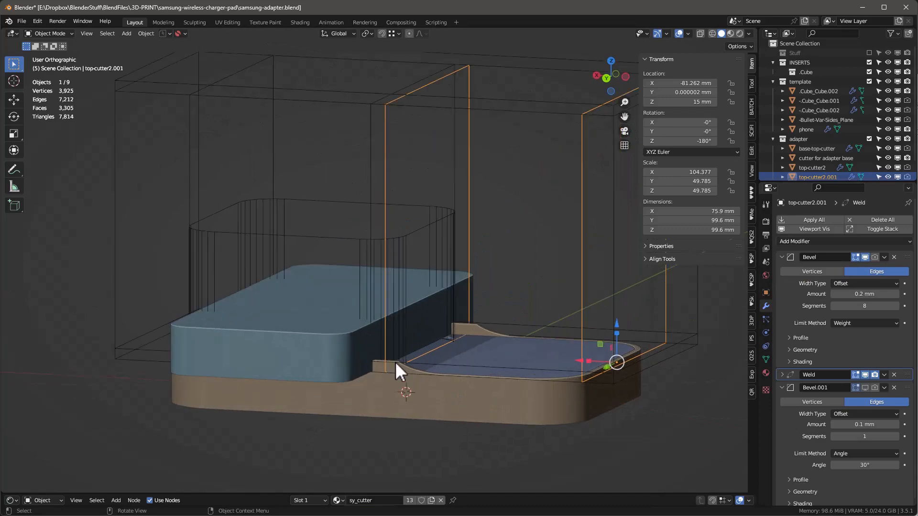
Display top-cutter2.001 as a solid and examine its beveled lower edge against the adapter rim.
{"action": "key", "text": "shift+z"}
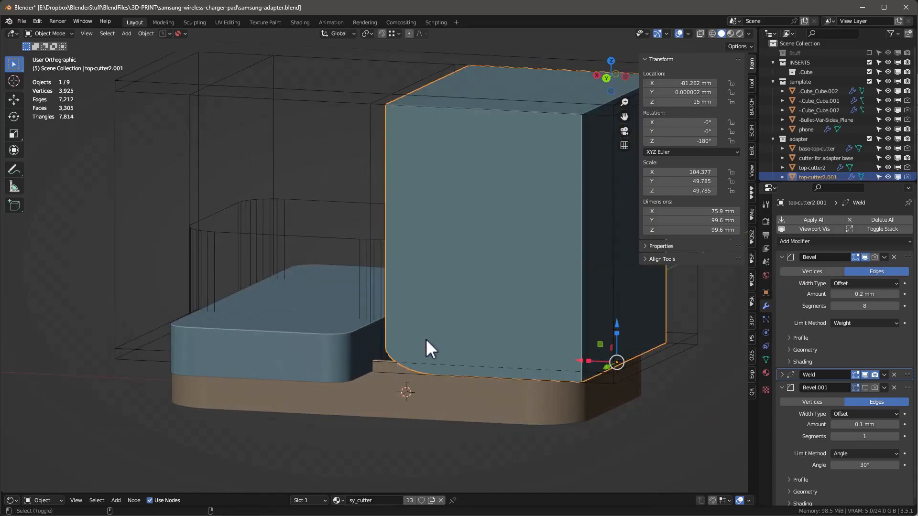
{"action": "middle_click_drag", "start_coordinate": [476, 342], "coordinate": [523, 319]}
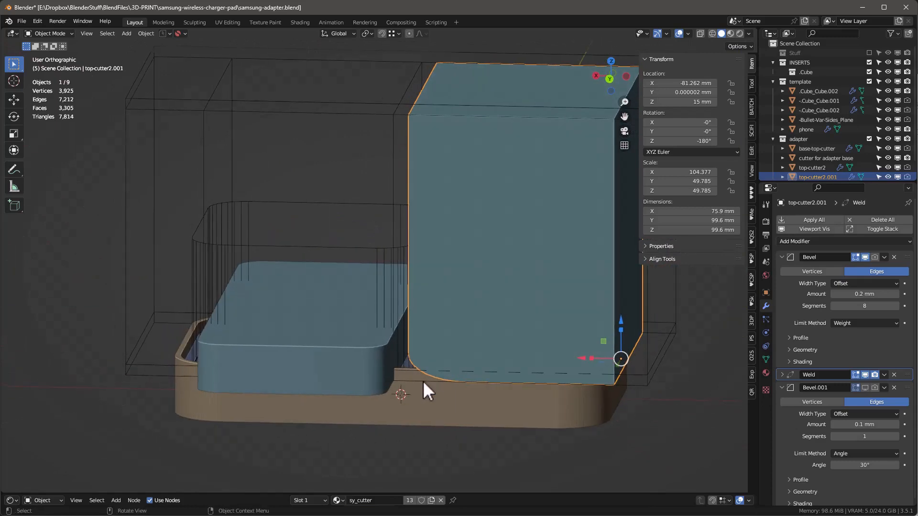
{"action": "scroll", "coordinate": [420, 379], "scroll_direction": "up", "scroll_amount": 2}
{"action": "scroll", "coordinate": [417, 352], "scroll_direction": "down", "scroll_amount": 2}
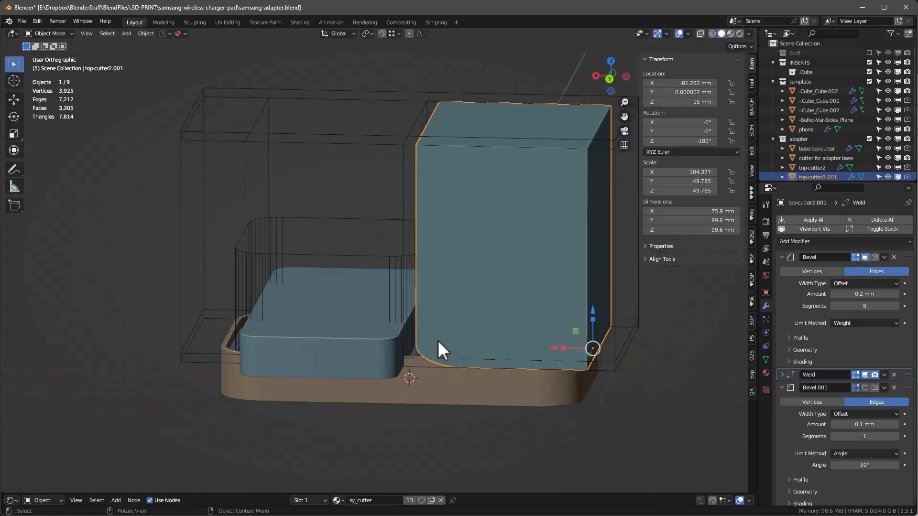
{"action": "key", "text": "ctrl+a"}
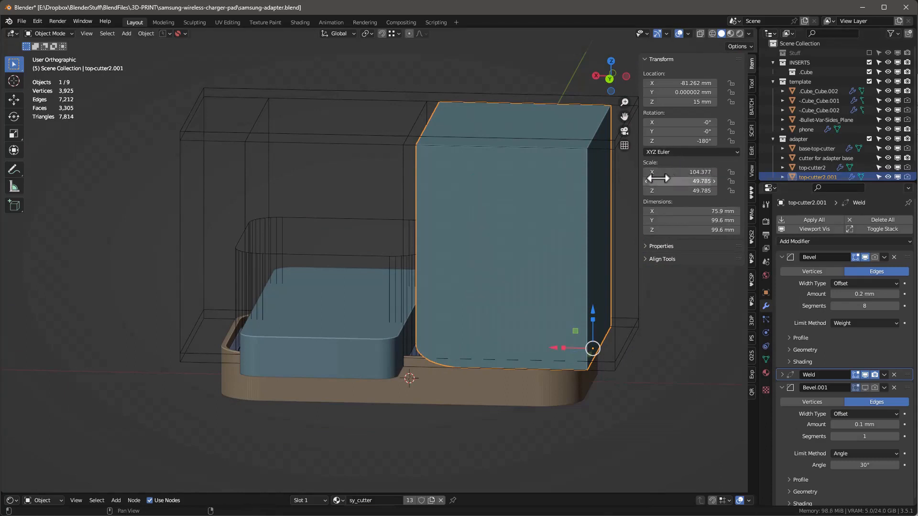
Set the weight-limited Bevel modifier of top-cutter2.001 to 1 segment.
{"action": "middle_click_drag", "start_coordinate": [474, 308], "coordinate": [426, 316]}
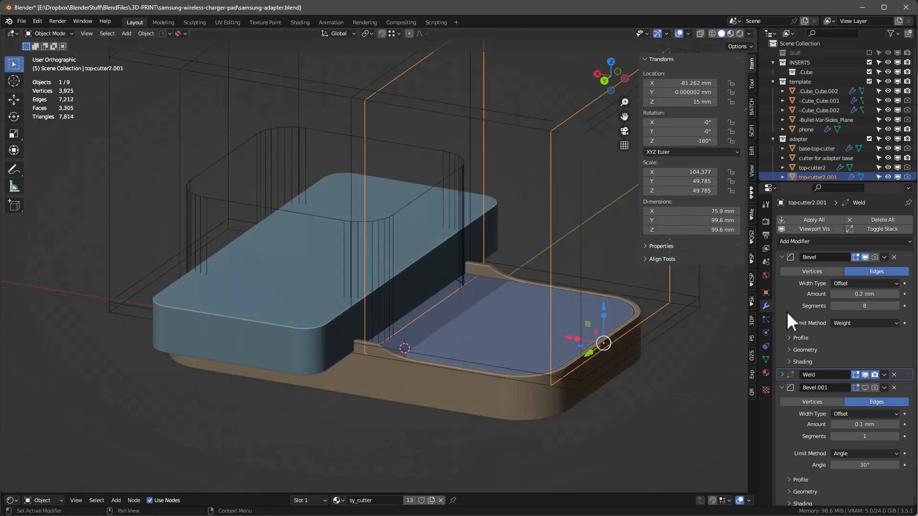
{"action": "left_click", "coordinate": [865, 306]}
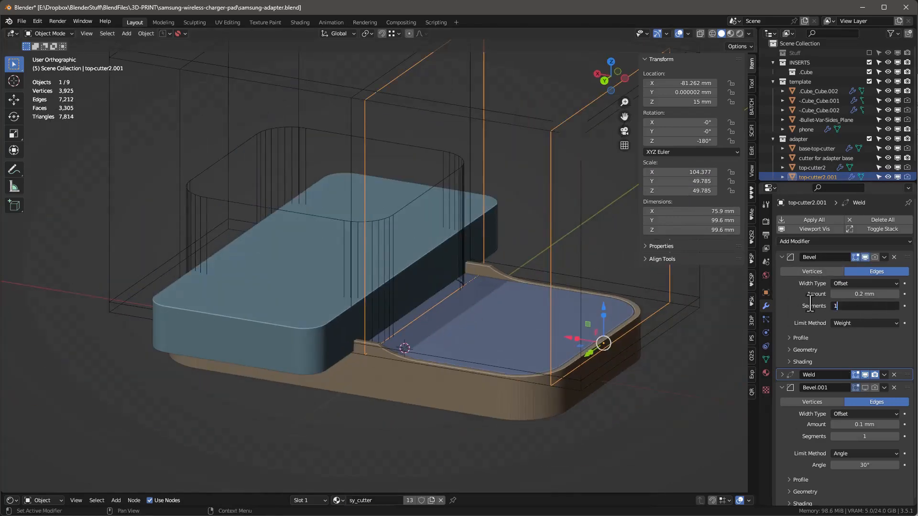
{"action": "key", "text": "Return"}
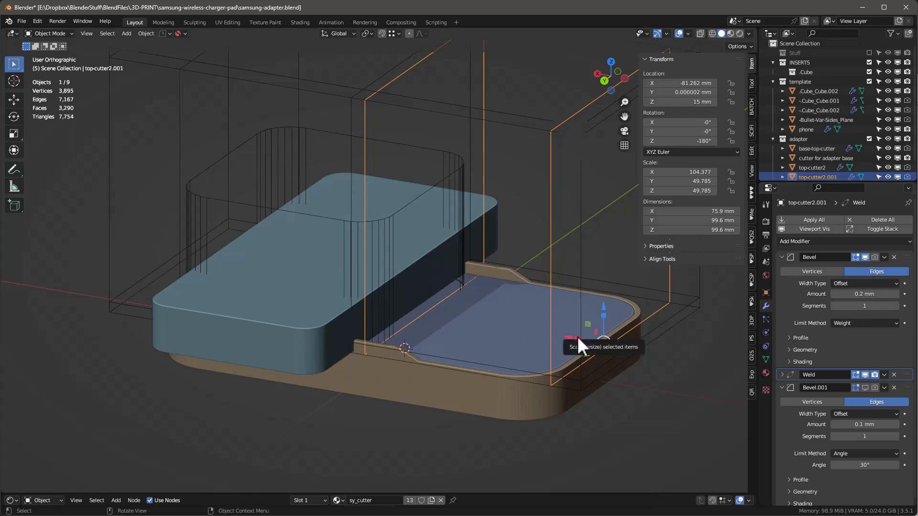
Move top-cutter2.001's inner end face along X toward the phone in Edit Mode, making the cutter about 90.5 mm wide.
{"action": "key", "text": "Tab"}
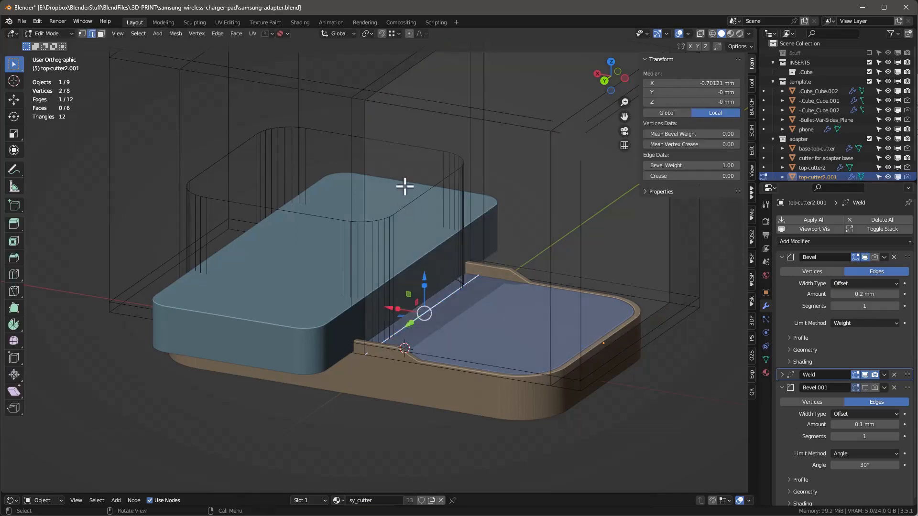
{"action": "left_click", "coordinate": [404, 191]}
{"action": "key", "text": "3"}
{"action": "left_click", "coordinate": [404, 191]}
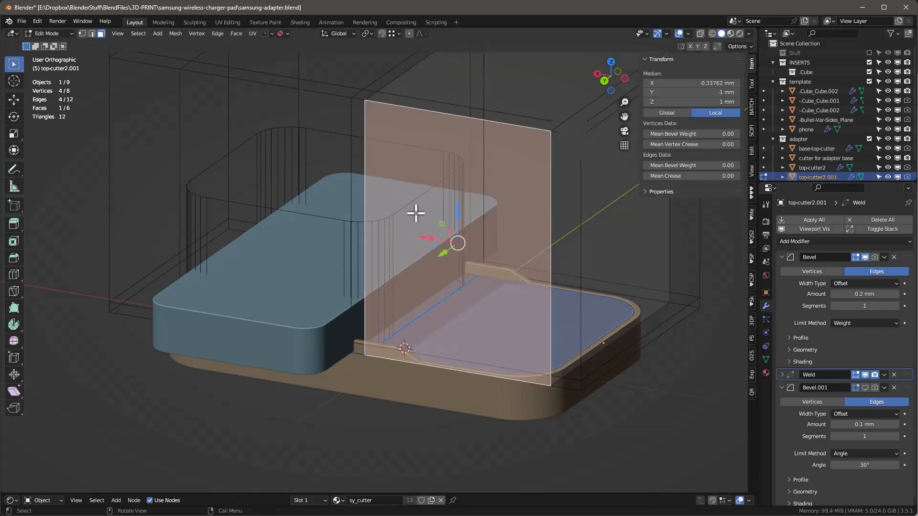
{"action": "key", "text": "alt+z"}
{"action": "left_click_drag", "start_coordinate": [385, 179], "coordinate": [356, 174]}
{"action": "middle_click_drag", "start_coordinate": [356, 174], "coordinate": [428, 246], "text": "alt"}
{"action": "left_click", "coordinate": [358, 180]}
{"action": "key", "text": "Tab"}
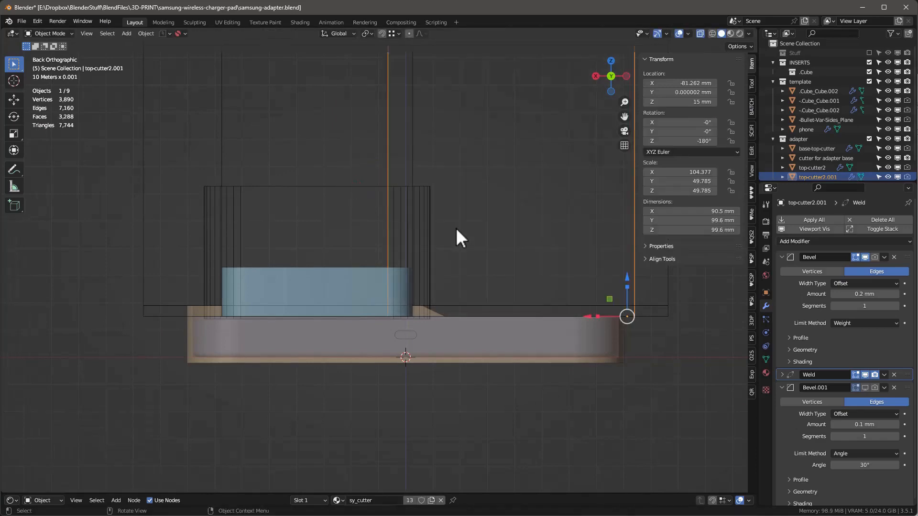
Select the phone-width cutter top-cutter2 and apply its scale.
{"action": "middle_click_drag", "start_coordinate": [466, 231], "coordinate": [268, 277]}
{"action": "middle_click_drag", "start_coordinate": [406, 298], "coordinate": [383, 258]}
{"action": "middle_click_drag", "start_coordinate": [295, 215], "coordinate": [328, 199]}
{"action": "left_click", "coordinate": [271, 138]}
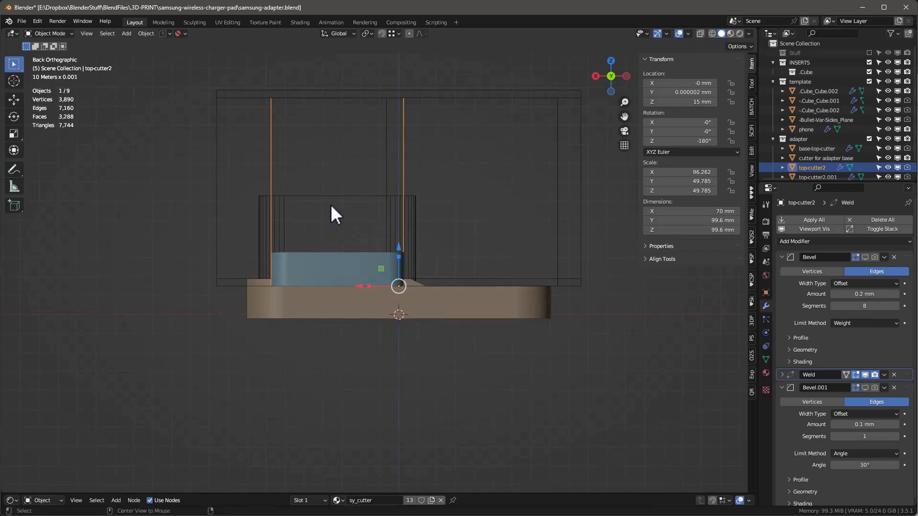
{"action": "key", "text": "ctrl+a"}
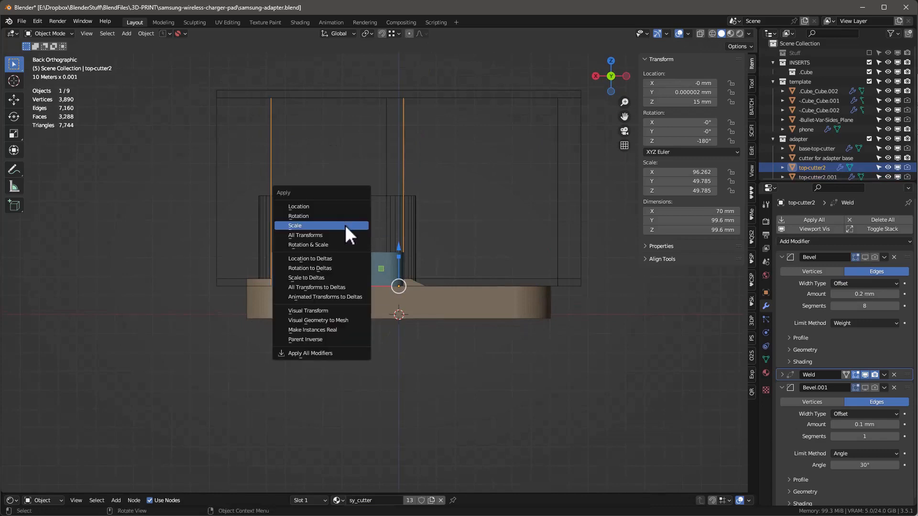
{"action": "left_click", "coordinate": [346, 228]}
Try setting top-cutter2's X dimension to 72 mm, and undo the change.
{"action": "scroll", "coordinate": [363, 253], "scroll_direction": "up", "scroll_amount": 2}
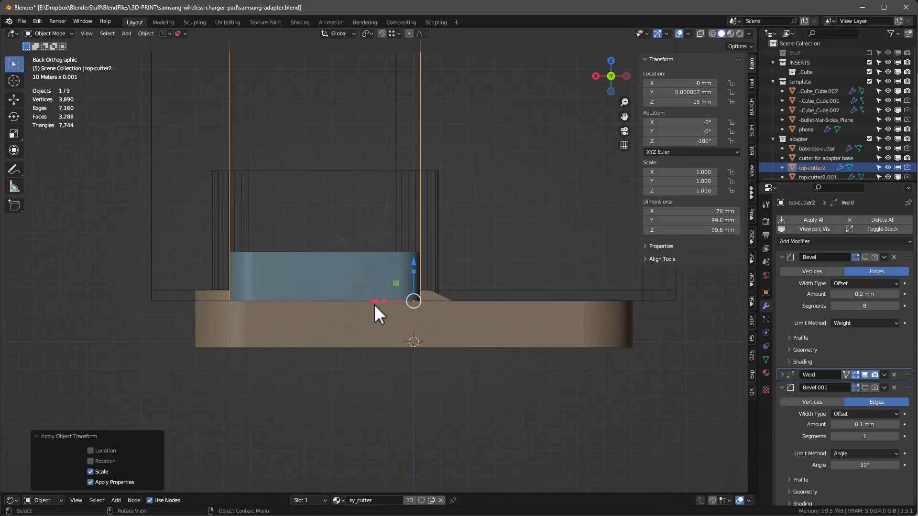
{"action": "double_click", "coordinate": [701, 211]}
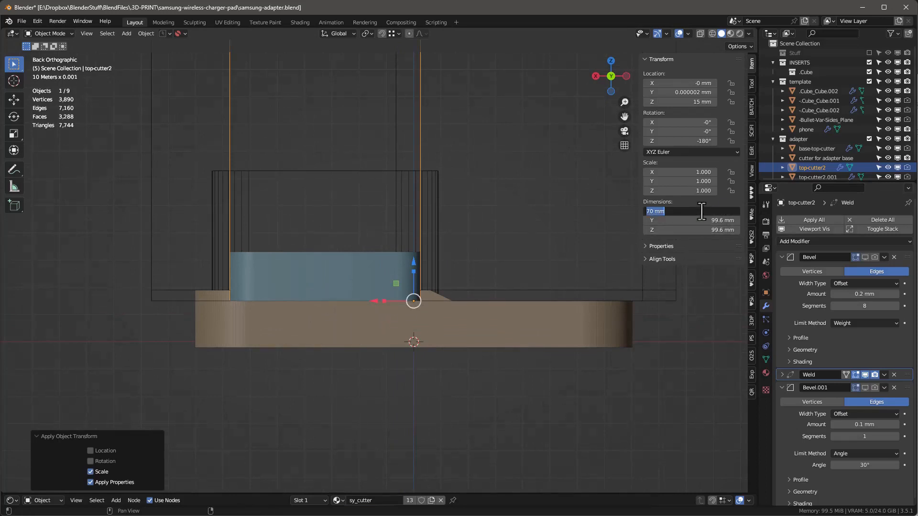
{"action": "left_click", "coordinate": [654, 212]}
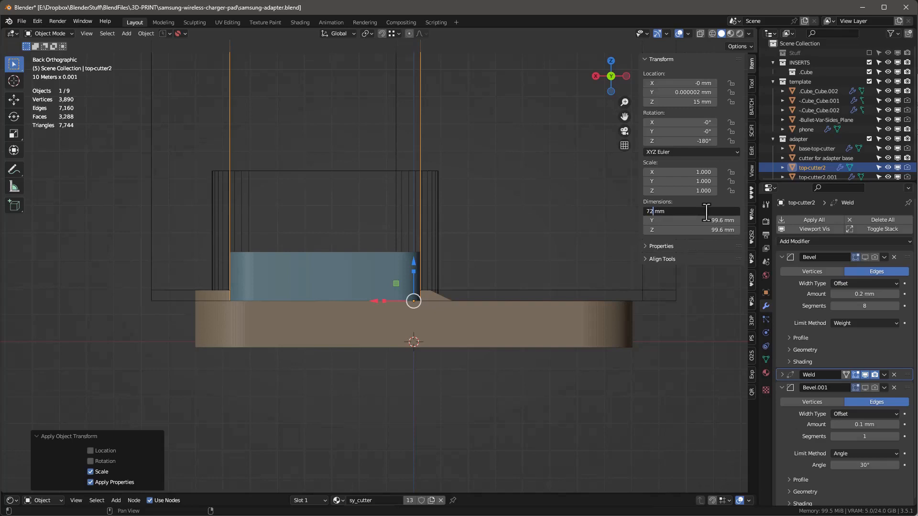
{"action": "key", "text": "Return"}
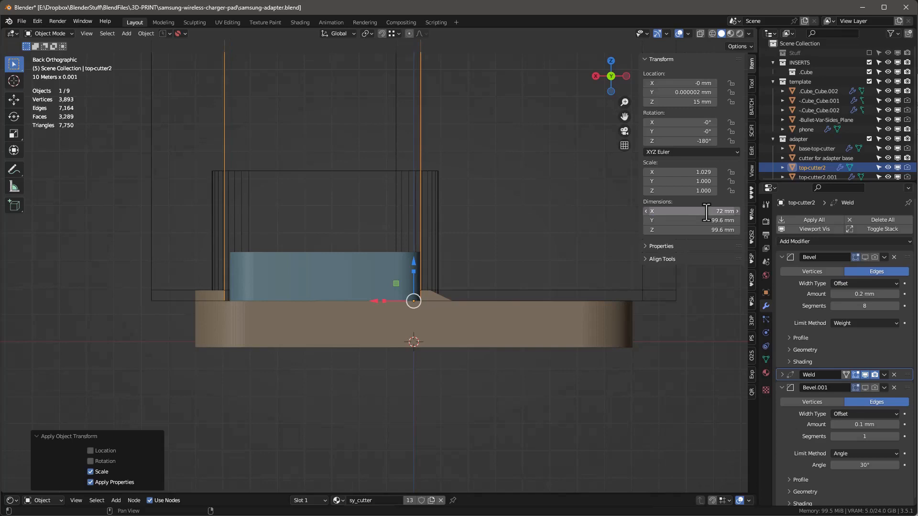
{"action": "key", "text": "ctrl+z"}
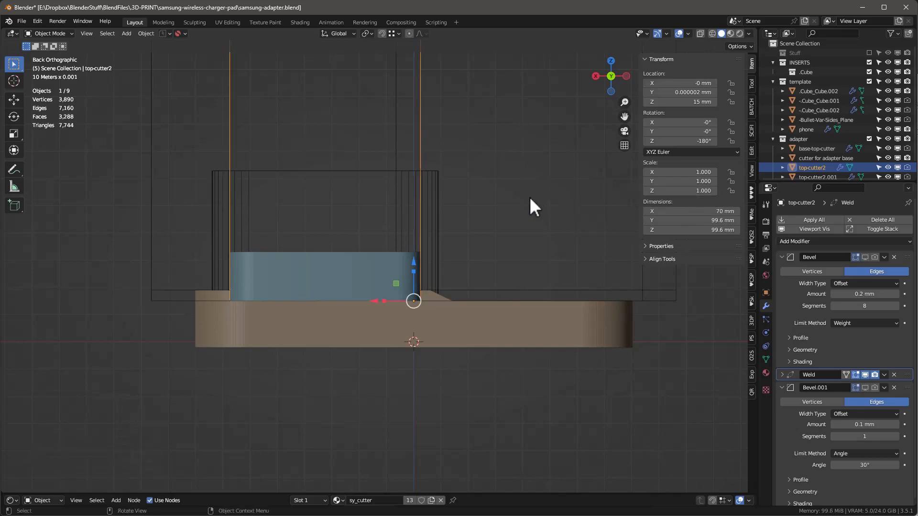
In Edit Mode, move the far side face of top-cutter2 outward 1 mm along X, beyond the phone's outer edge.
{"action": "middle_click_drag", "start_coordinate": [536, 199], "coordinate": [502, 226]}
{"action": "key", "text": "Tab"}
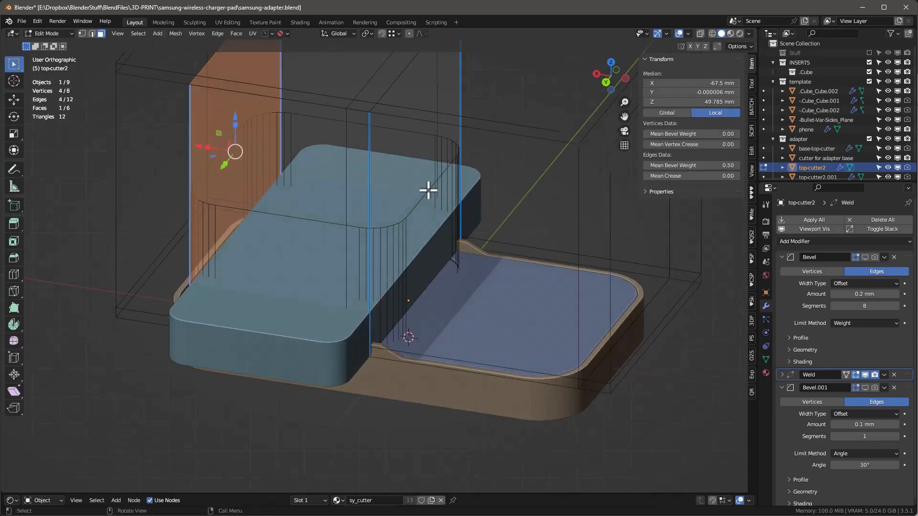
{"action": "scroll", "coordinate": [311, 240], "scroll_direction": "up", "scroll_amount": 1}
{"action": "key", "text": "ctrl+KP_1"}
{"action": "left_click_drag", "start_coordinate": [181, 134], "coordinate": [173, 134]}
{"action": "left_click", "coordinate": [125, 420]}
{"action": "type", "text": "2"}
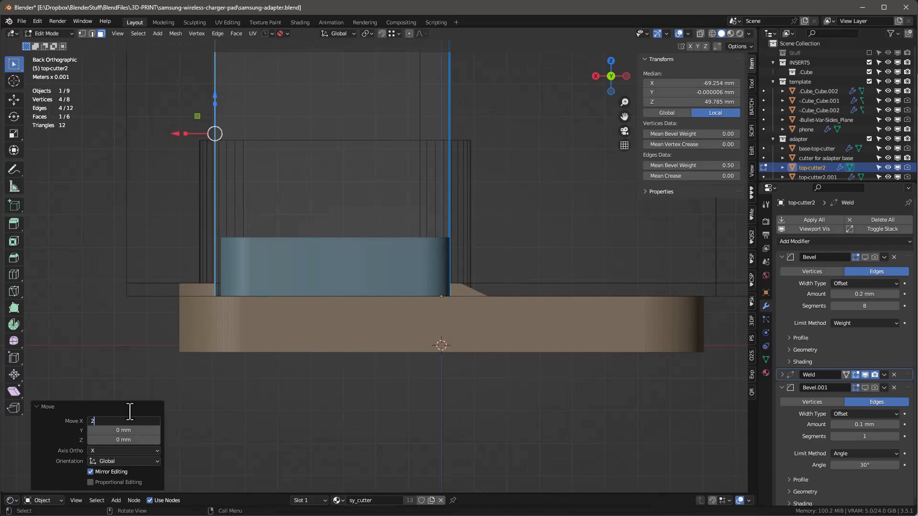
{"action": "key", "text": "Return"}
{"action": "type", "text": "1"}
{"action": "key", "text": "Return"}
Move the opposite side face of top-cutter2, nearest the open tray, by -1 mm along X and leave Edit Mode.
{"action": "middle_click_drag", "start_coordinate": [466, 317], "coordinate": [454, 177]}
{"action": "left_click", "coordinate": [427, 148]}
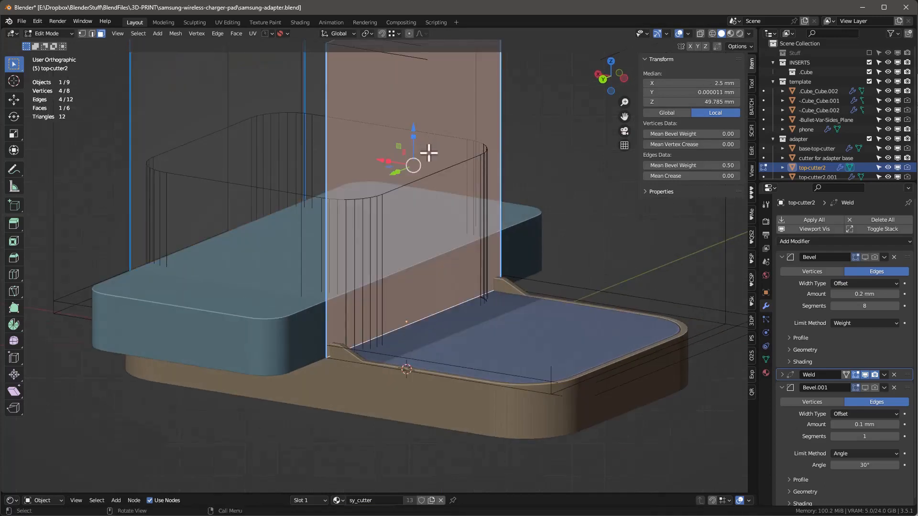
{"action": "middle_click_drag", "start_coordinate": [428, 147], "coordinate": [386, 169]}
{"action": "left_click_drag", "start_coordinate": [380, 169], "coordinate": [393, 170]}
{"action": "left_click", "coordinate": [123, 420]}
{"action": "type", "text": "-1"}
{"action": "key", "text": "Return"}
{"action": "key", "text": "ctrl+KP_1"}
{"action": "key", "text": "Tab"}
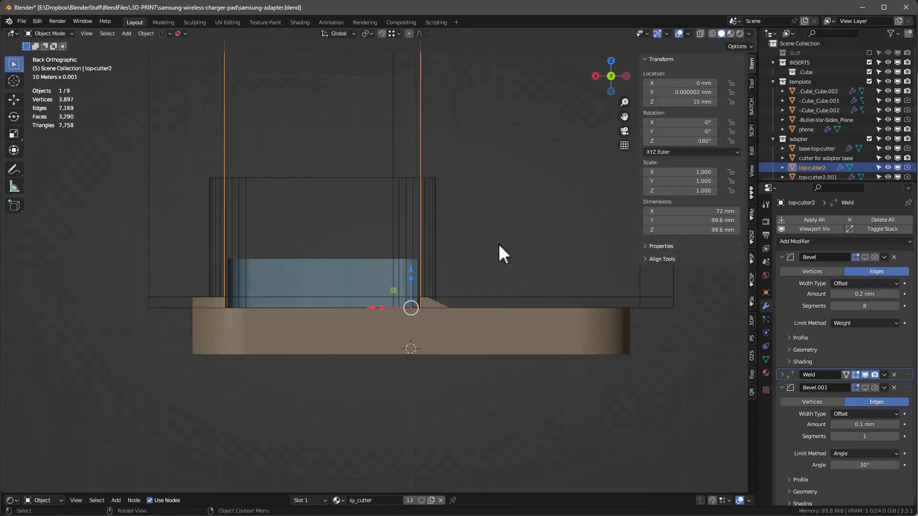
Set the viewport's clipping end distance to 10000 mm.
{"action": "middle_click_drag", "start_coordinate": [524, 239], "coordinate": [557, 334]}
{"action": "scroll", "coordinate": [526, 288], "scroll_direction": "up", "scroll_amount": 4}
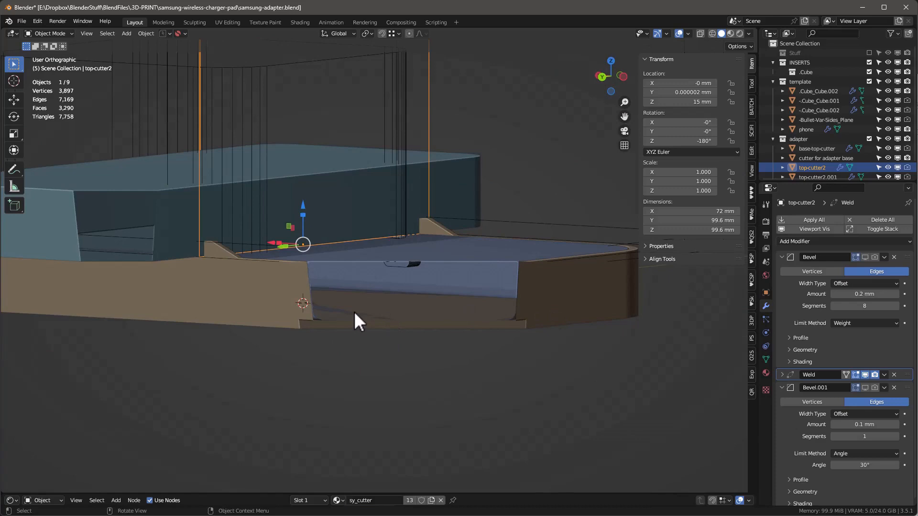
{"action": "scroll", "coordinate": [353, 311], "scroll_direction": "down", "scroll_amount": 5}
{"action": "middle_click_drag", "start_coordinate": [354, 311], "coordinate": [436, 226]}
{"action": "mouse_move", "coordinate": [478, 305]}
{"action": "middle_mouse_down"}
{"action": "mouse_move", "coordinate": [451, 323]}
{"action": "mouse_move", "coordinate": [490, 302]}
{"action": "middle_mouse_up"}
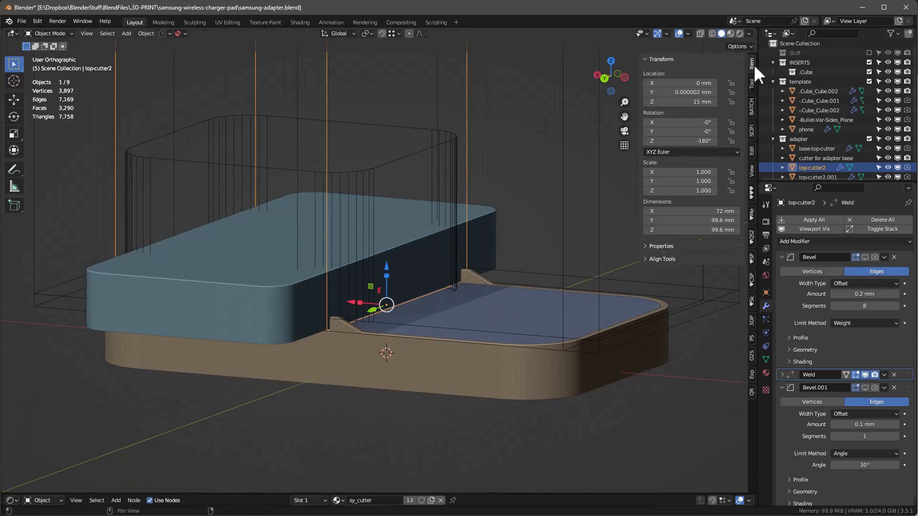
{"action": "left_click", "coordinate": [752, 170]}
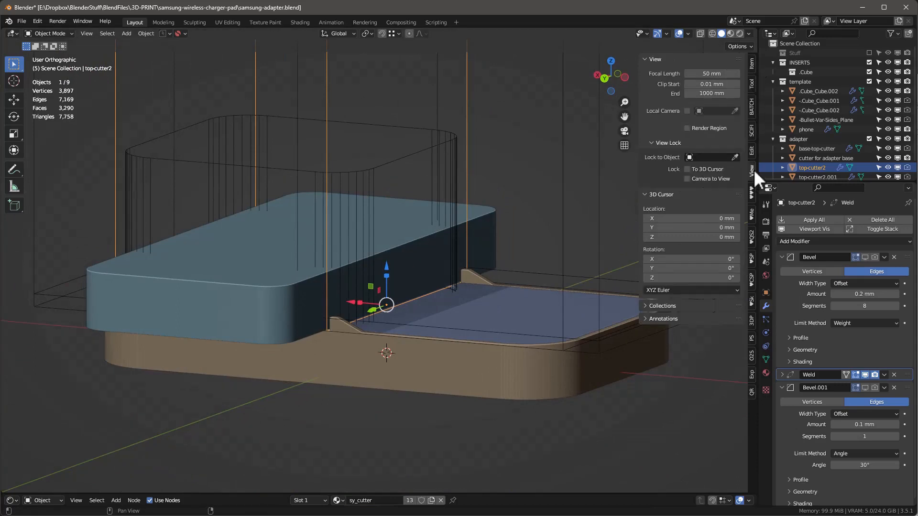
{"action": "left_click", "coordinate": [703, 96]}
{"action": "type", "text": "0"}
{"action": "key", "text": "Return"}
{"action": "left_click", "coordinate": [709, 94]}
Examine the phone's fit in the widened opening and the rim step from several angles and from the back.
{"action": "middle_click_drag", "start_coordinate": [524, 218], "coordinate": [397, 253]}
{"action": "scroll", "coordinate": [410, 266], "scroll_direction": "up", "scroll_amount": 3}
{"action": "scroll", "coordinate": [415, 261], "scroll_direction": "down", "scroll_amount": 2}
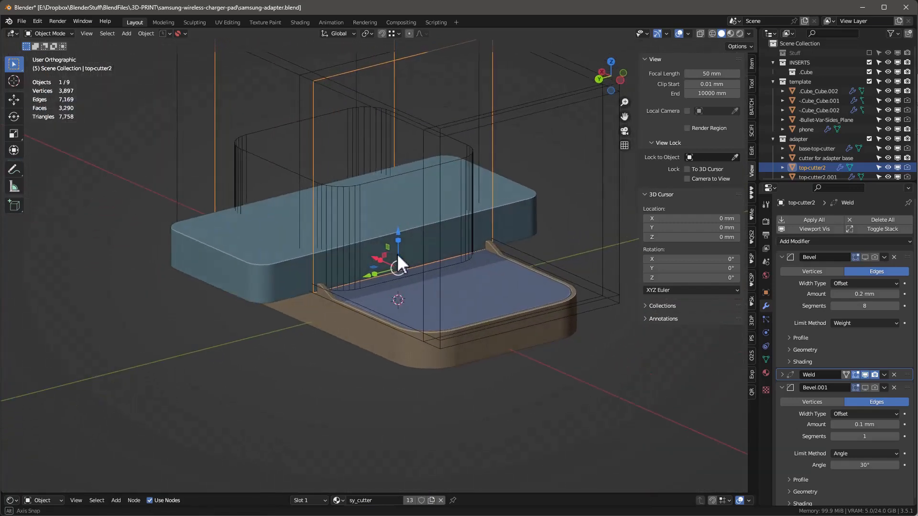
{"action": "scroll", "coordinate": [335, 286], "scroll_direction": "up", "scroll_amount": 4}
{"action": "scroll", "coordinate": [334, 286], "scroll_direction": "down", "scroll_amount": 4}
{"action": "middle_click_drag", "start_coordinate": [343, 281], "coordinate": [449, 263]}
{"action": "mouse_move", "coordinate": [436, 269]}
{"action": "middle_mouse_down"}
{"action": "mouse_move", "coordinate": [414, 258]}
{"action": "mouse_move", "coordinate": [439, 266]}
{"action": "mouse_move", "coordinate": [439, 255]}
{"action": "middle_mouse_up"}
{"action": "scroll", "coordinate": [438, 255], "scroll_direction": "down", "scroll_amount": 3}
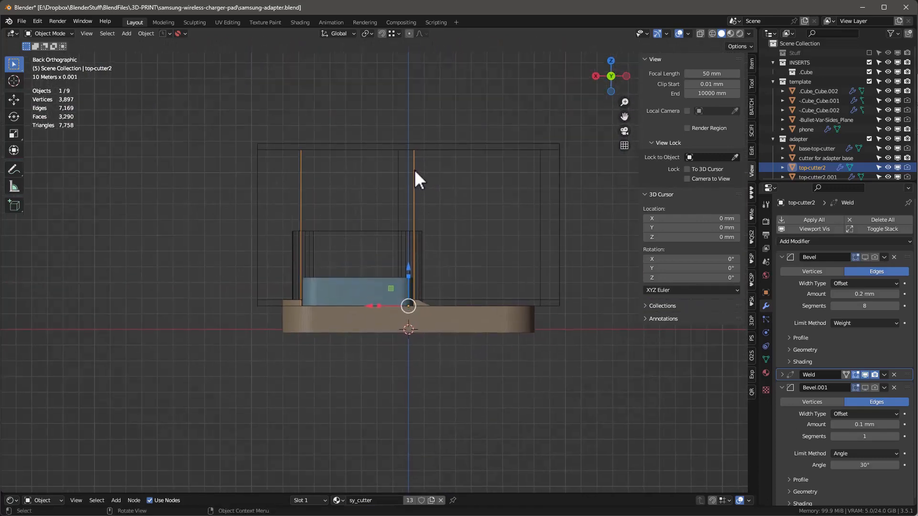
{"action": "scroll", "coordinate": [531, 311], "scroll_direction": "up", "scroll_amount": 5}
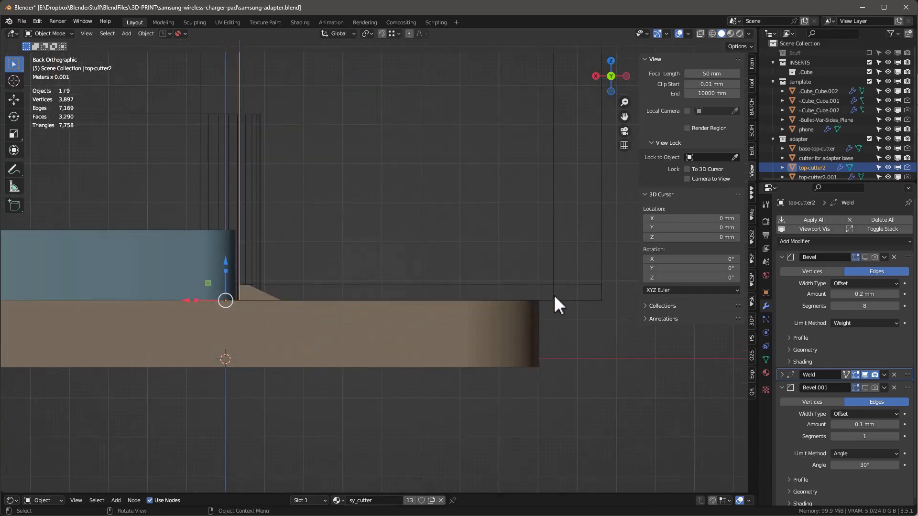
Exclude the template collection from the view layer and try moving top-cutter2 and top-cutter2.001 together along Z.
{"action": "left_click", "coordinate": [869, 81]}
{"action": "scroll", "coordinate": [483, 338], "scroll_direction": "down", "scroll_amount": 4}
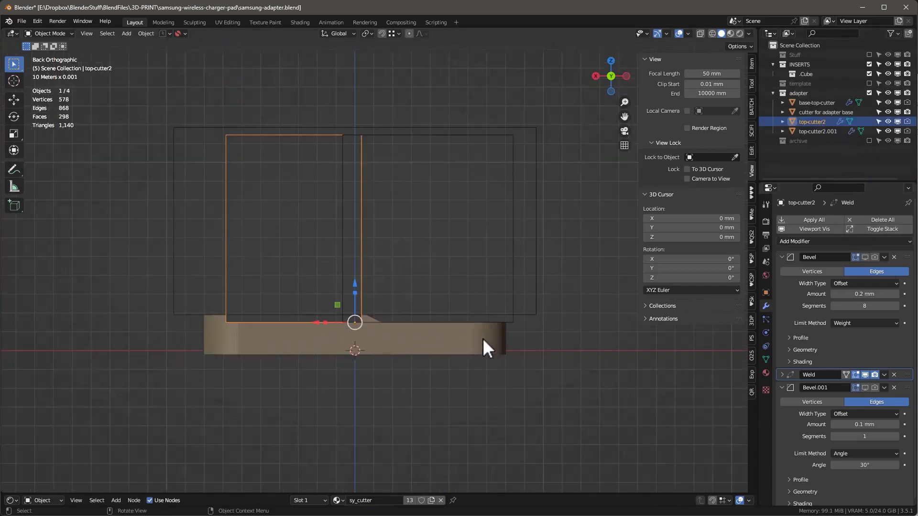
{"action": "left_click", "coordinate": [490, 136], "text": "shift"}
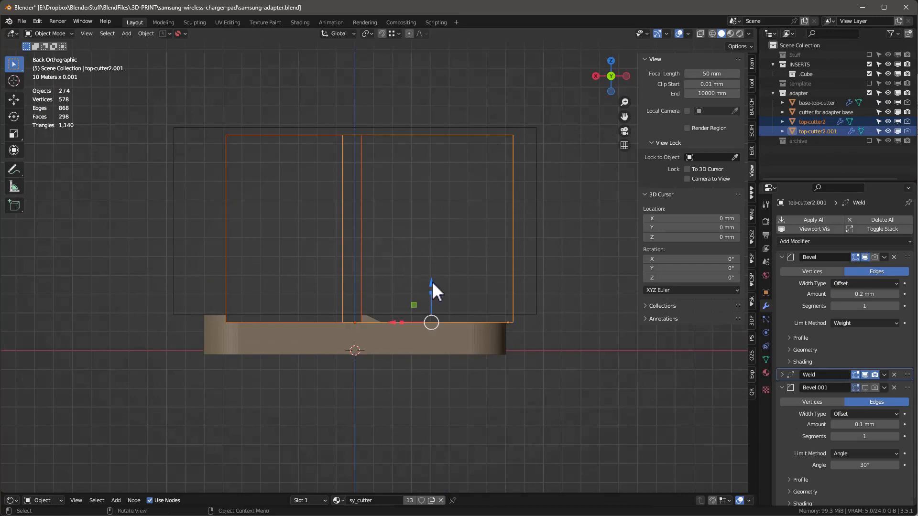
{"action": "left_click_drag", "start_coordinate": [432, 282], "coordinate": [425, 280]}
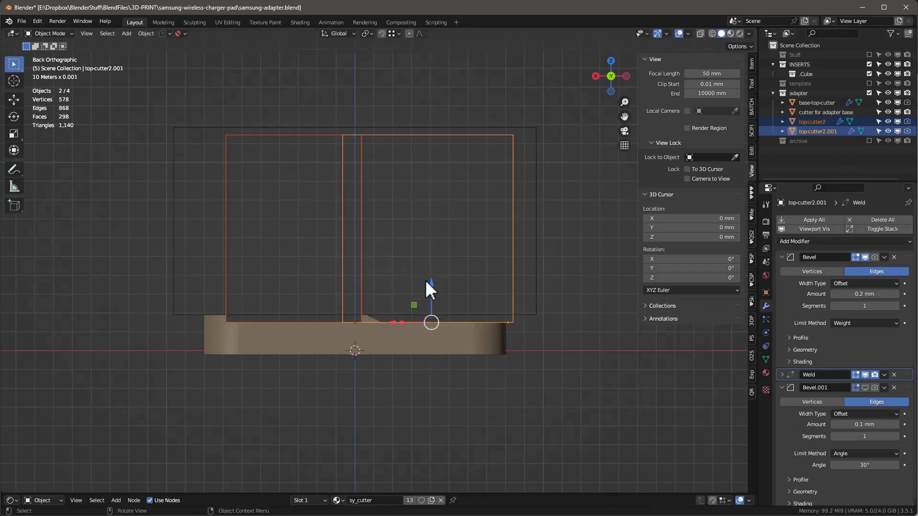
Raise base-top-cutter by 1 mm along Z above the adapter's rim.
{"action": "left_click", "coordinate": [537, 290]}
{"action": "left_click_drag", "start_coordinate": [354, 283], "coordinate": [355, 274]}
{"action": "left_click", "coordinate": [137, 437]}
{"action": "type", "text": "1"}
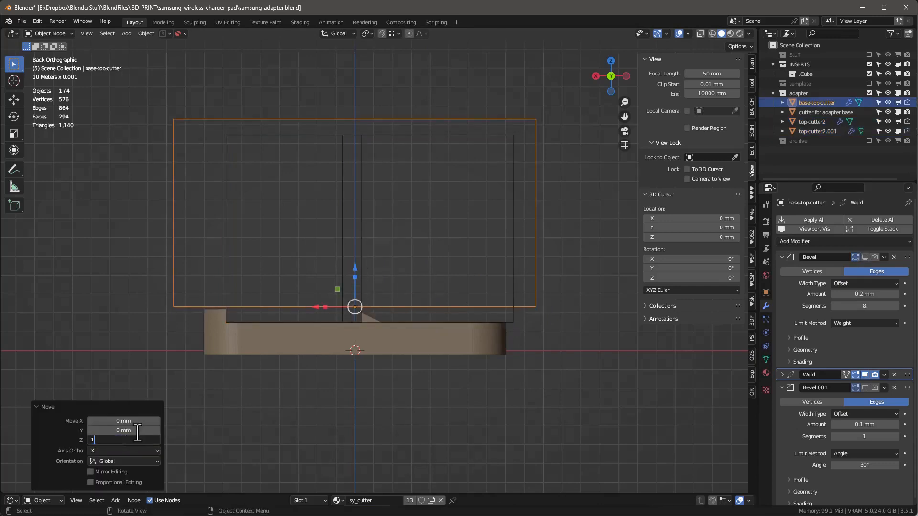
{"action": "key", "text": "Return"}
{"action": "scroll", "coordinate": [380, 246], "scroll_direction": "up", "scroll_amount": 8}
{"action": "scroll", "coordinate": [317, 226], "scroll_direction": "down", "scroll_amount": 3}
{"action": "scroll", "coordinate": [317, 225], "scroll_direction": "down", "scroll_amount": 6}
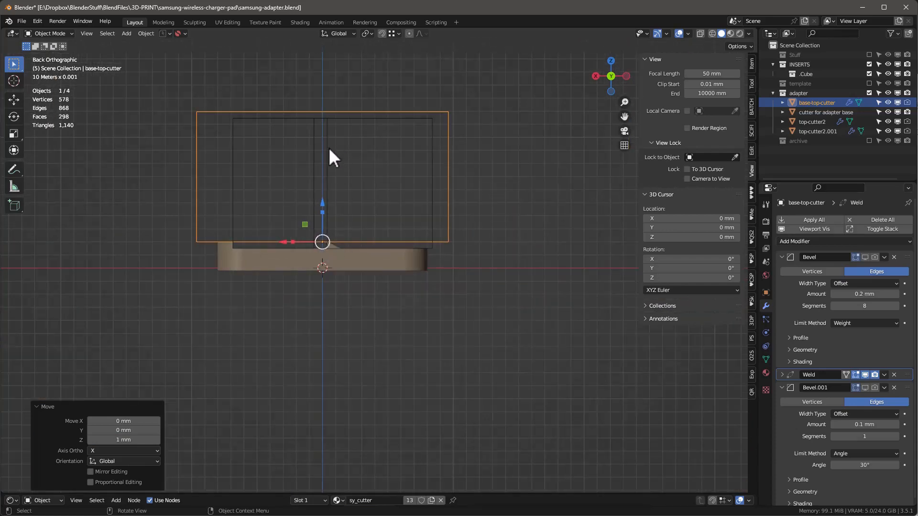
Move top-cutter2.001 by about -2.29 mm along X and apply its scale.
{"action": "left_click", "coordinate": [328, 149]}
{"action": "left_click", "coordinate": [419, 121]}
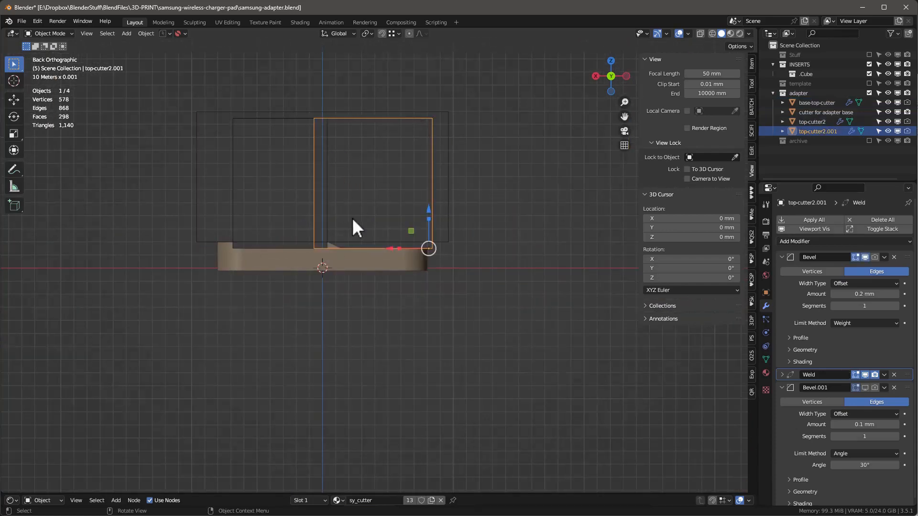
{"action": "scroll", "coordinate": [352, 217], "scroll_direction": "up", "scroll_amount": 4}
{"action": "left_click_drag", "start_coordinate": [471, 280], "coordinate": [477, 283]}
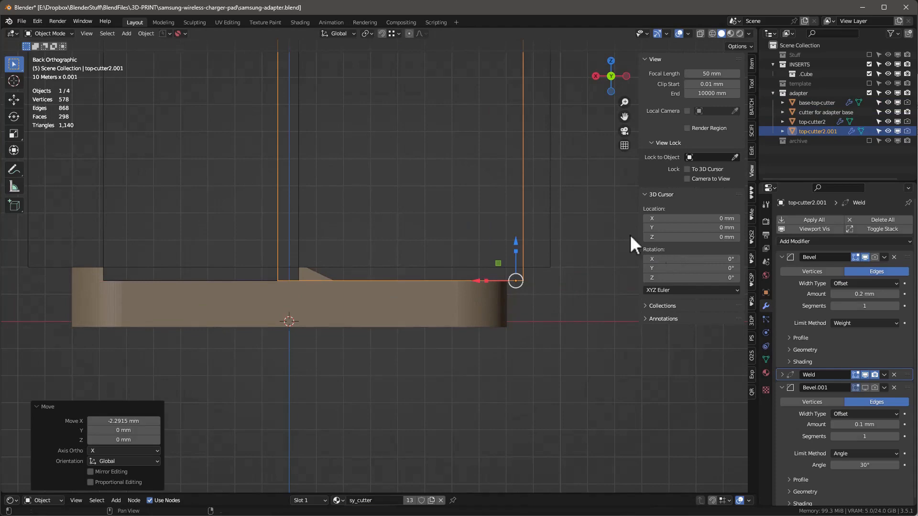
{"action": "key", "text": "ctrl+a"}
{"action": "left_click", "coordinate": [562, 221]}
{"action": "scroll", "coordinate": [513, 294], "scroll_direction": "down", "scroll_amount": 3}
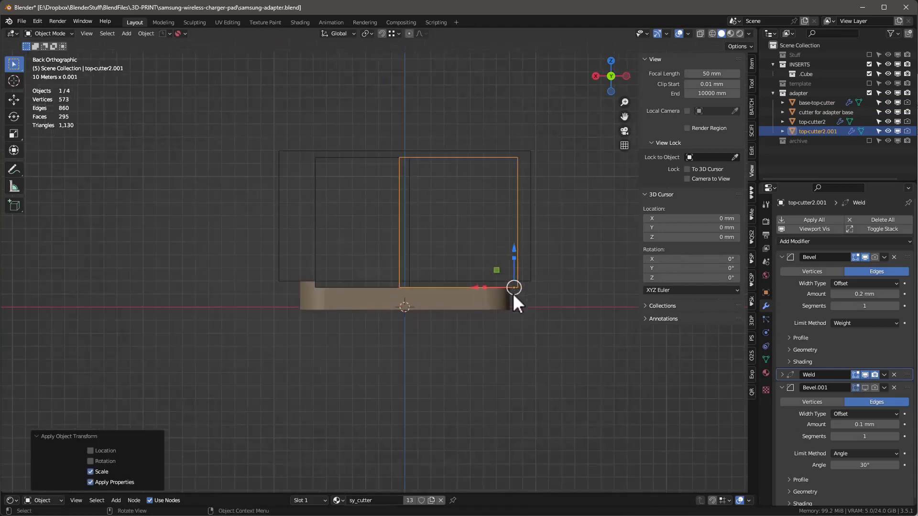
Set the amount of top-cutter2.001's weight-limited Bevel modifier to 5 mm.
{"action": "middle_click_drag", "start_coordinate": [513, 294], "coordinate": [493, 288]}
{"action": "scroll", "coordinate": [486, 297], "scroll_direction": "up", "scroll_amount": 4}
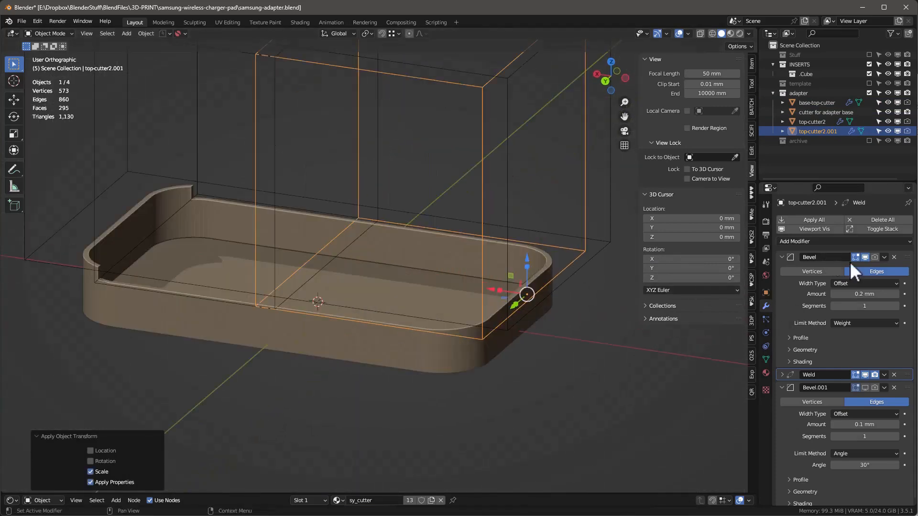
{"action": "left_click", "coordinate": [866, 294]}
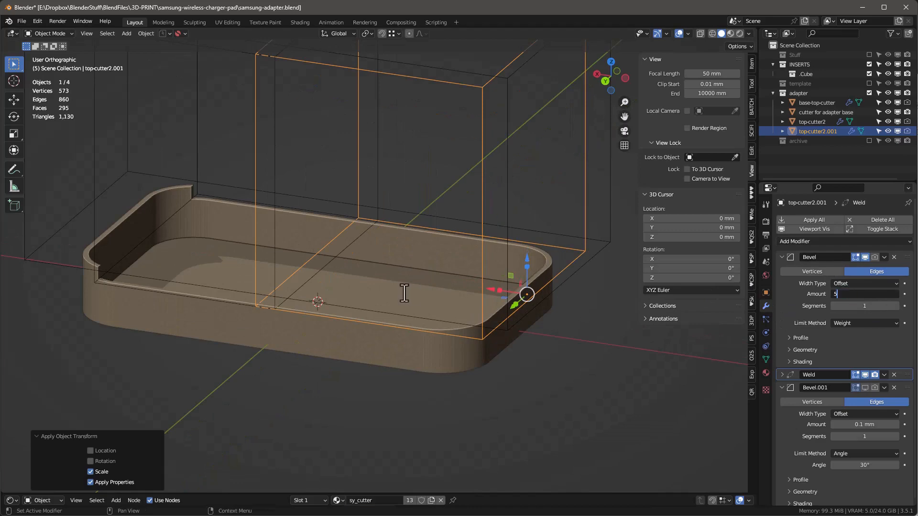
Set the top-cutter2.001 Bevel amount to 5 mm and move the cutter about -10.6 mm along X.
{"action": "type", "text": "5"}
{"action": "key", "text": "Return"}
{"action": "key", "text": "ctrl+KP_1"}
{"action": "key", "text": "g"}
{"action": "key", "text": "z"}
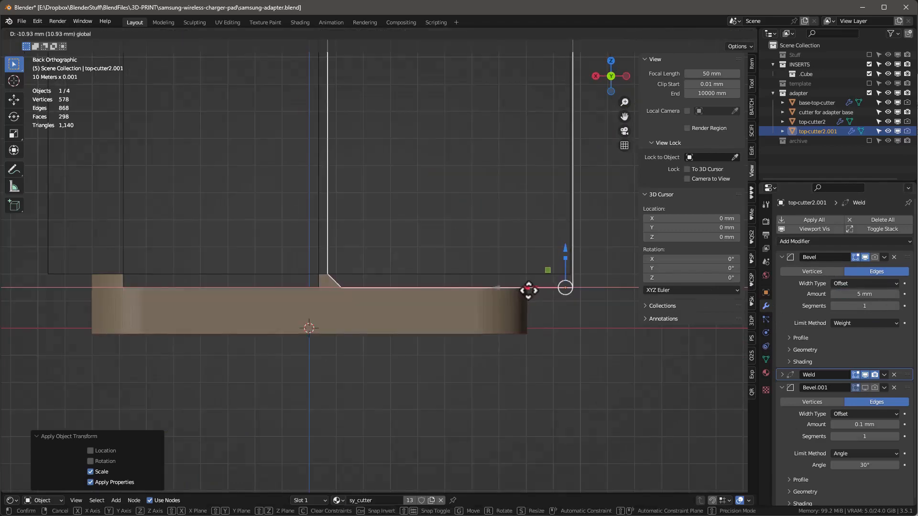
{"action": "left_click", "coordinate": [528, 290]}
{"action": "scroll", "coordinate": [486, 328], "scroll_direction": "down", "scroll_amount": 2}
{"action": "middle_click_drag", "start_coordinate": [486, 328], "coordinate": [397, 361]}
{"action": "scroll", "coordinate": [397, 362], "scroll_direction": "up", "scroll_amount": 2}
{"action": "middle_click_drag", "start_coordinate": [397, 316], "coordinate": [457, 316]}
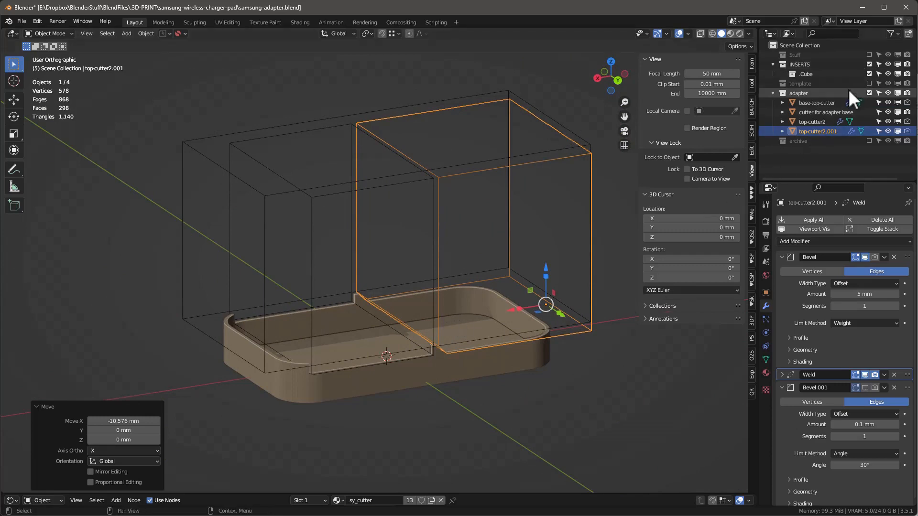
Show the template collection and select the adapter base.
{"action": "left_click", "coordinate": [869, 83]}
{"action": "middle_click_drag", "start_coordinate": [446, 434], "coordinate": [254, 335]}
{"action": "middle_click_drag", "start_coordinate": [382, 365], "coordinate": [446, 371]}
{"action": "scroll", "coordinate": [460, 389], "scroll_direction": "up", "scroll_amount": 3}
{"action": "left_click", "coordinate": [423, 297]}
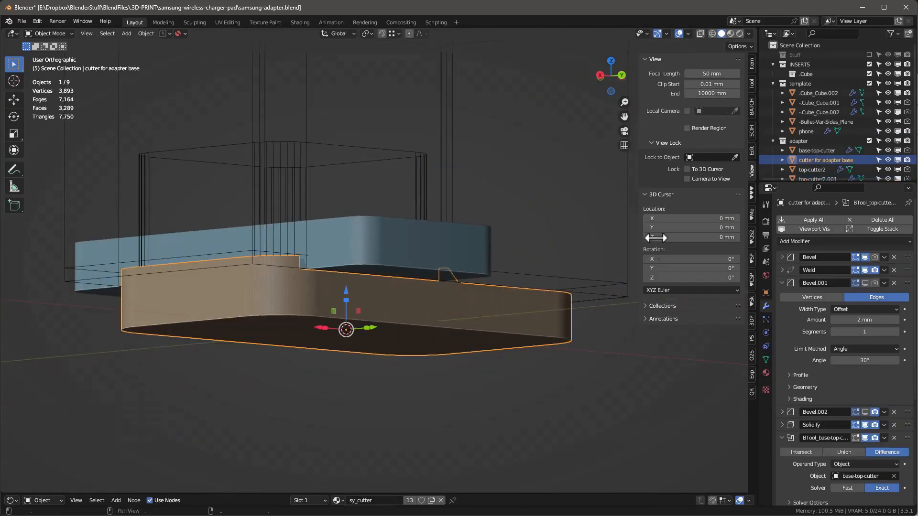
Add the +.cube insert from the KIT OPS DM+ pack to the side of the adapter base beneath the phone.
{"action": "left_click", "coordinate": [751, 192]}
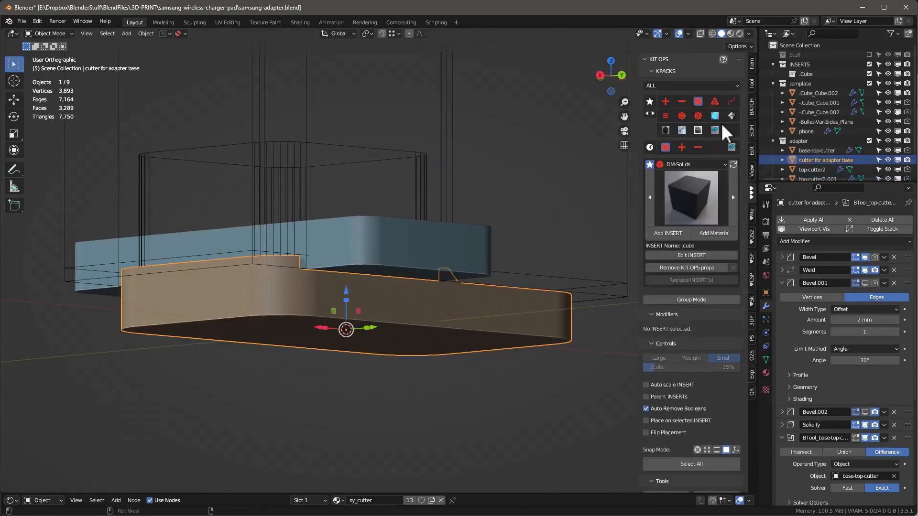
{"action": "left_click", "coordinate": [664, 102]}
{"action": "left_click", "coordinate": [687, 201]}
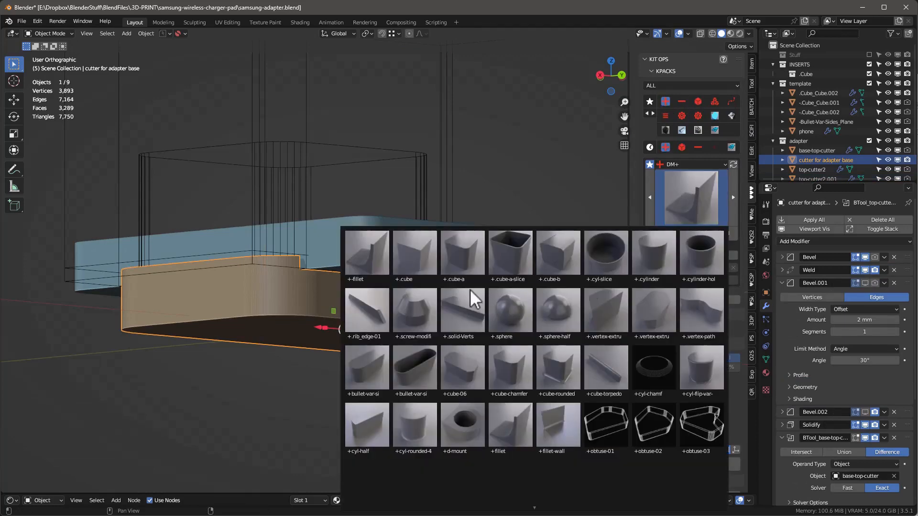
{"action": "left_click", "coordinate": [428, 250]}
{"action": "left_click", "coordinate": [678, 230]}
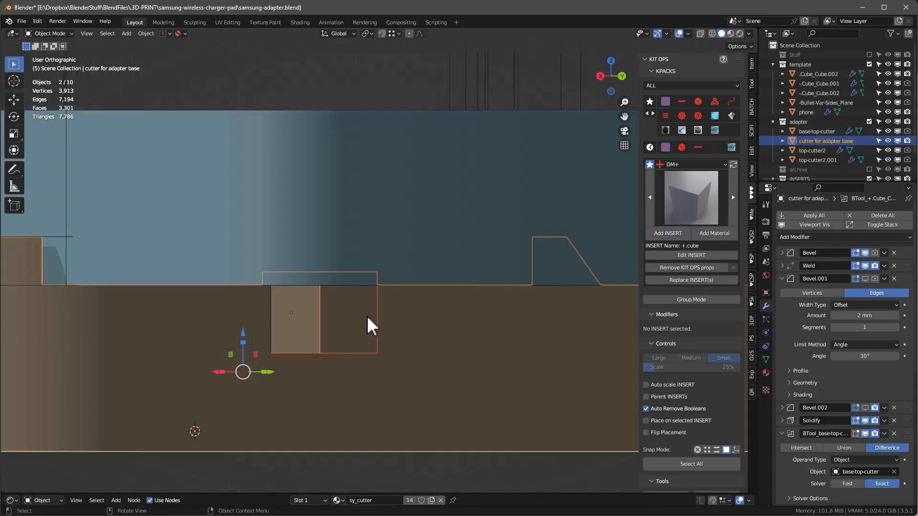
Select the inserted cube alone and lower it about 1.4 mm along Z beneath the phone.
{"action": "left_click", "coordinate": [321, 333]}
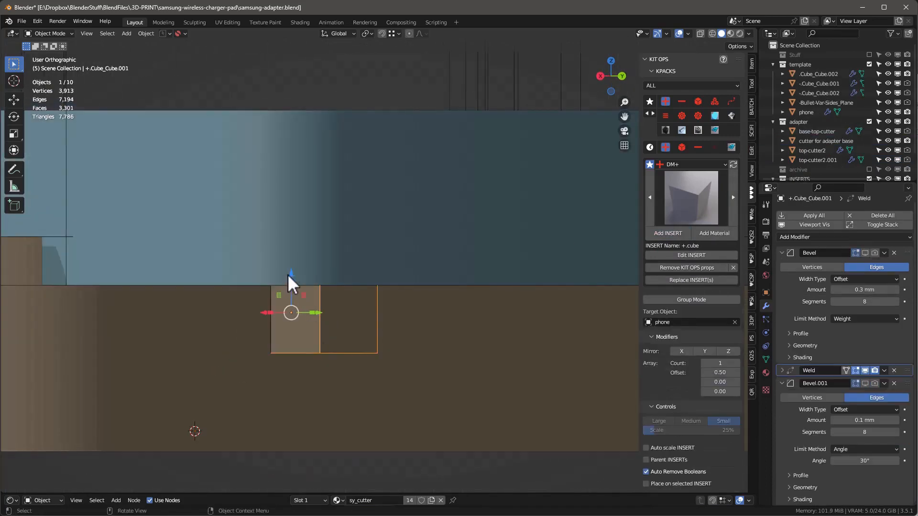
{"action": "key", "text": "z"}
{"action": "left_click", "coordinate": [72, 293]}
{"action": "middle_click_drag", "start_coordinate": [71, 293], "coordinate": [321, 363]}
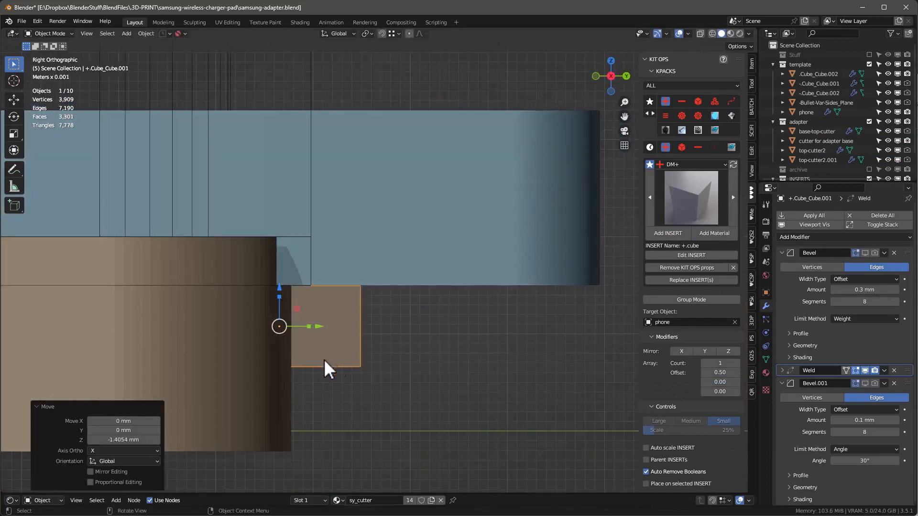
Move the cube's bottom face down along Z to the underside of the adapter base.
{"action": "key", "text": "Tab"}
{"action": "middle_click_drag", "start_coordinate": [367, 431], "coordinate": [325, 368]}
{"action": "left_click", "coordinate": [333, 361]}
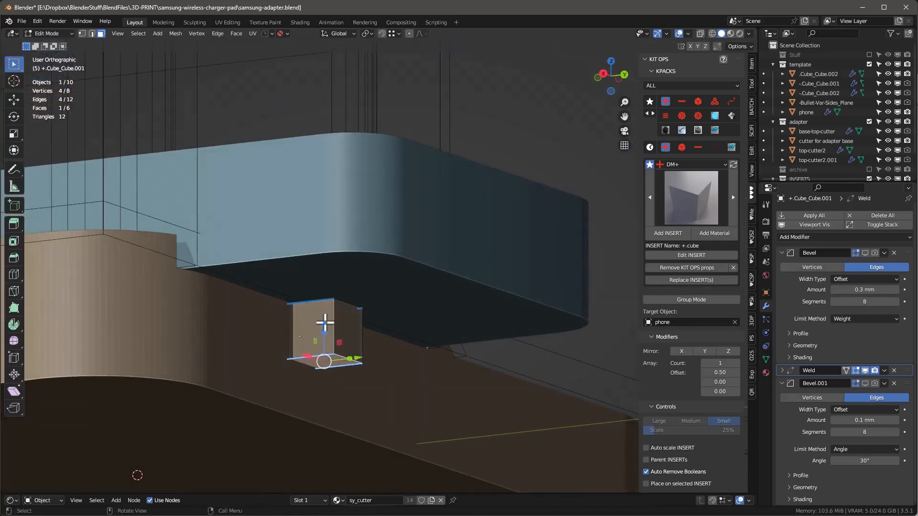
{"action": "key", "text": "g"}
{"action": "key", "text": "z"}
{"action": "left_click", "coordinate": [209, 389]}
Move the cube's outer end face about 24.6 mm along Y to the phone's end.
{"action": "middle_click_drag", "start_coordinate": [322, 389], "coordinate": [397, 369]}
{"action": "left_click", "coordinate": [339, 359]}
{"action": "left_click_drag", "start_coordinate": [382, 371], "coordinate": [463, 323]}
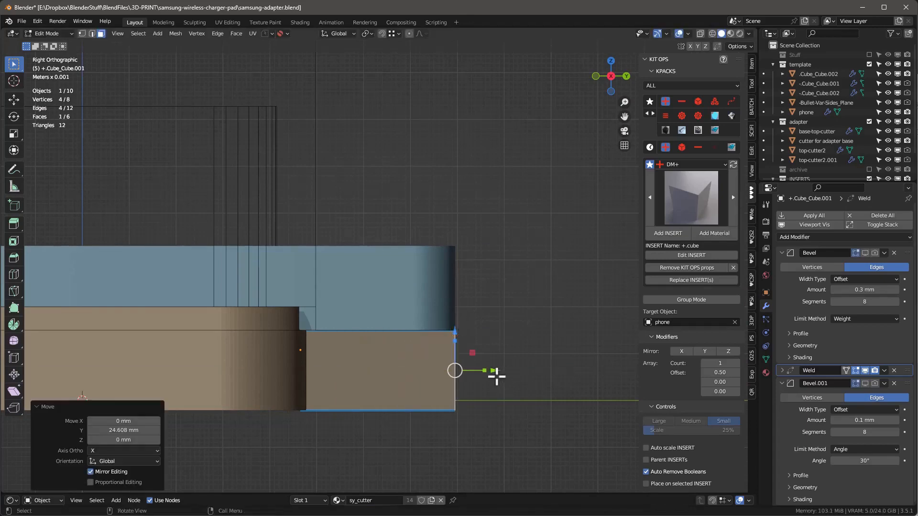
Extrude the block's outer end face 3 mm outward past the phone.
{"action": "middle_click_drag", "start_coordinate": [496, 370], "coordinate": [478, 395]}
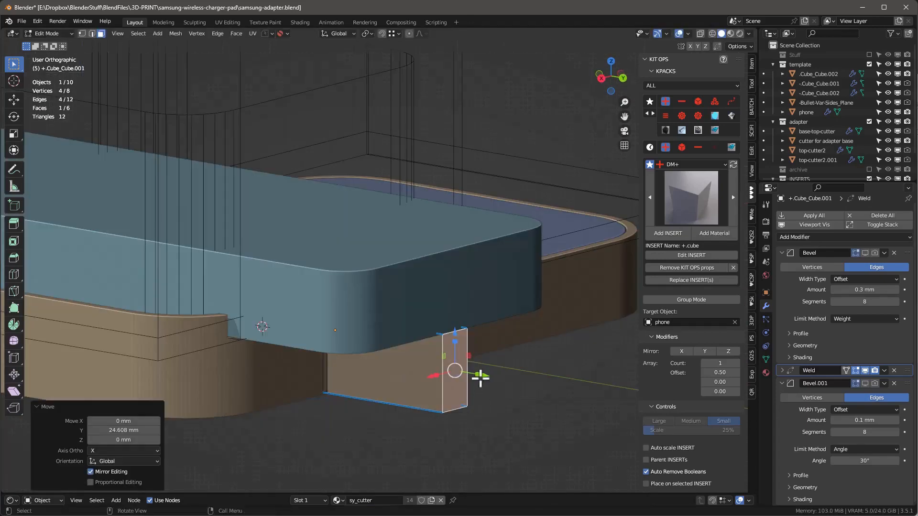
{"action": "scroll", "coordinate": [464, 389], "scroll_direction": "up", "scroll_amount": 2}
{"action": "key", "text": "e"}
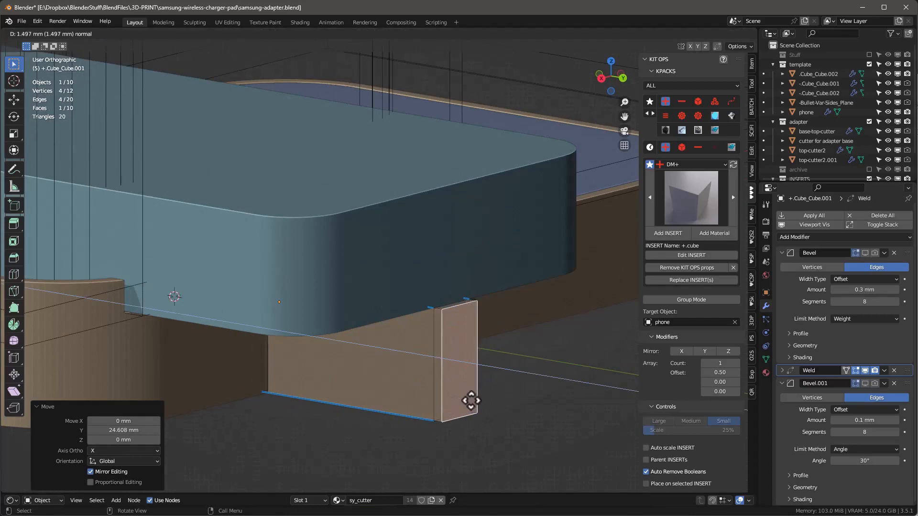
{"action": "left_click", "coordinate": [472, 407]}
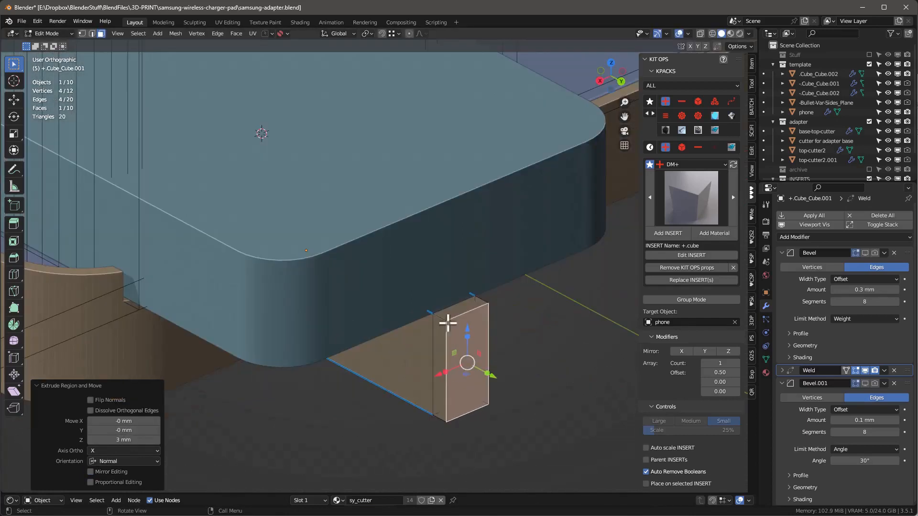
Extrude the top face of the block's outer end strip upward about 5 mm to form a retaining lip.
{"action": "left_click", "coordinate": [458, 308]}
{"action": "key", "text": "e"}
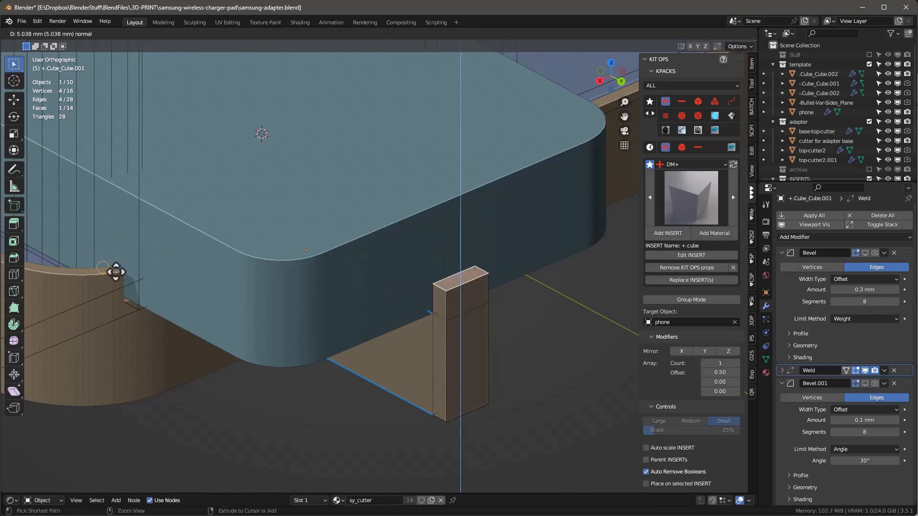
{"action": "left_click", "coordinate": [122, 274]}
Select one side of the block with Linked Flat Faces and move it outward along X to widen the block.
{"action": "middle_click_drag", "start_coordinate": [122, 274], "coordinate": [473, 334]}
{"action": "scroll", "coordinate": [406, 355], "scroll_direction": "up", "scroll_amount": 2}
{"action": "key", "text": "q"}
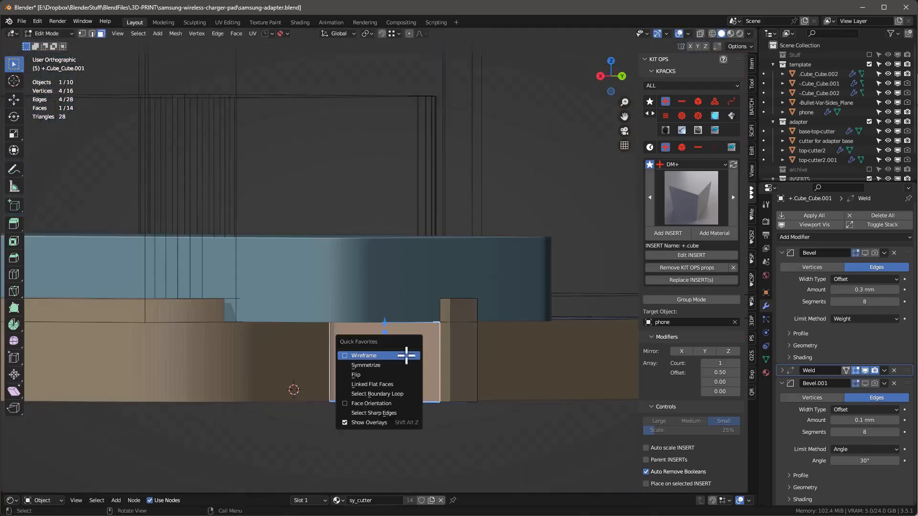
{"action": "left_click", "coordinate": [386, 382]}
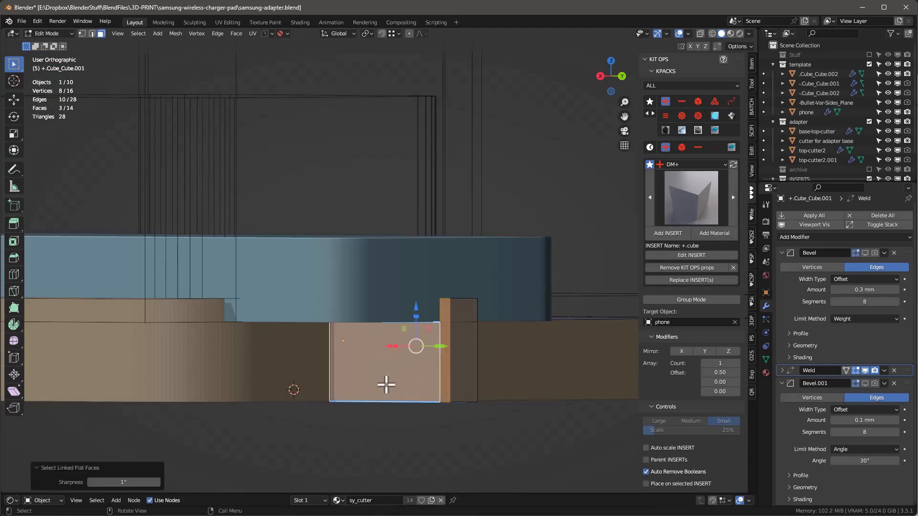
{"action": "middle_click_drag", "start_coordinate": [406, 378], "coordinate": [385, 348]}
{"action": "left_click_drag", "start_coordinate": [379, 347], "coordinate": [317, 325]}
Select the block's opposite side with Linked Flat Faces, move it along X, and return to Object Mode.
{"action": "middle_click_drag", "start_coordinate": [409, 377], "coordinate": [463, 384]}
{"action": "left_click", "coordinate": [443, 366]}
{"action": "key", "text": "q"}
{"action": "left_click", "coordinate": [443, 363]}
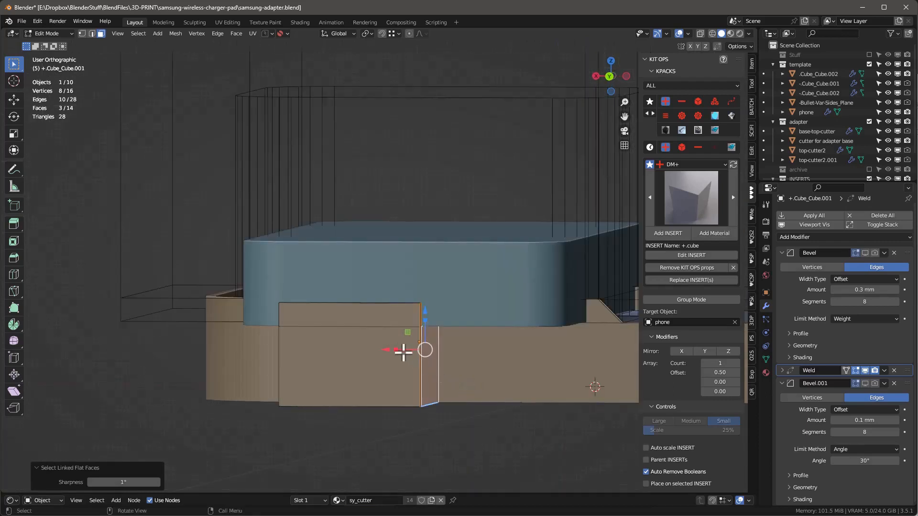
{"action": "left_click_drag", "start_coordinate": [387, 350], "coordinate": [519, 240]}
{"action": "middle_click_drag", "start_coordinate": [519, 240], "coordinate": [401, 364]}
{"action": "key", "text": "Tab"}
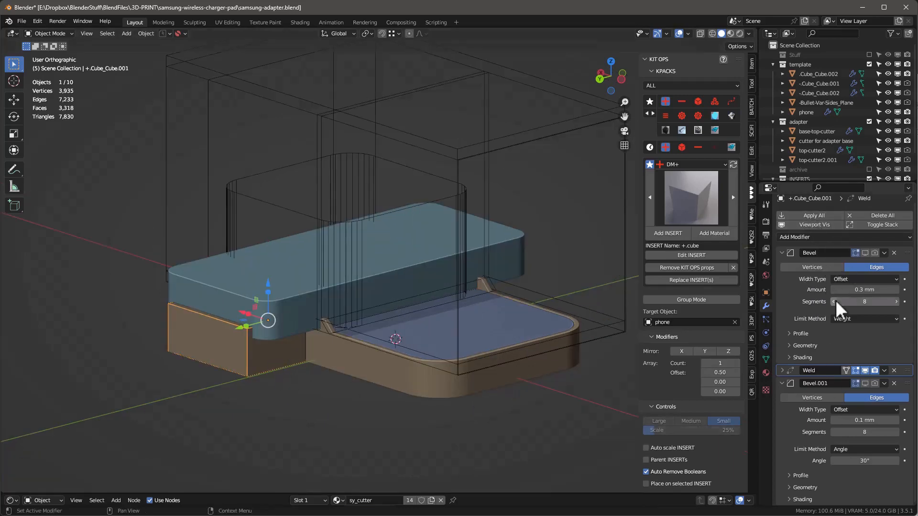
Delete all modifiers from the support block.
{"action": "middle_click_drag", "start_coordinate": [318, 383], "coordinate": [330, 330]}
{"action": "left_click", "coordinate": [864, 253]}
{"action": "left_click", "coordinate": [864, 253]}
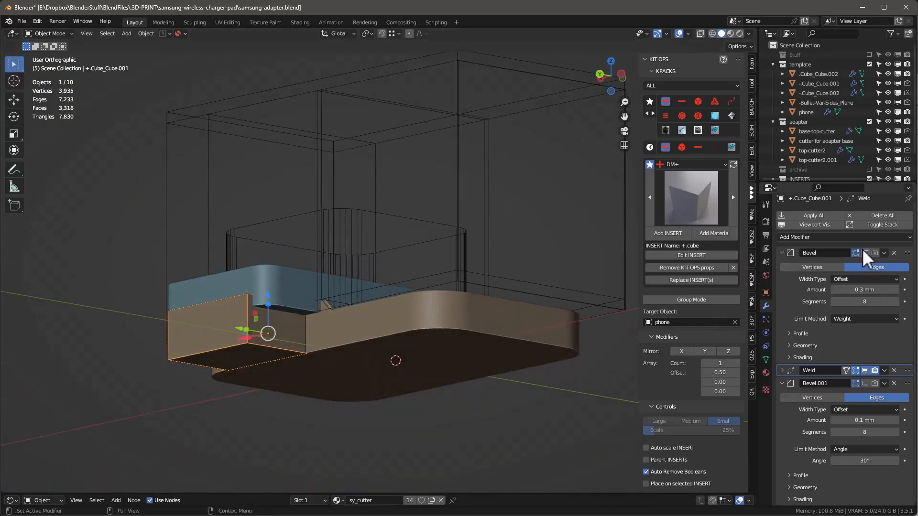
{"action": "mouse_move", "coordinate": [400, 343]}
{"action": "middle_mouse_down"}
{"action": "mouse_move", "coordinate": [416, 346]}
{"action": "mouse_move", "coordinate": [403, 351]}
{"action": "middle_mouse_up"}
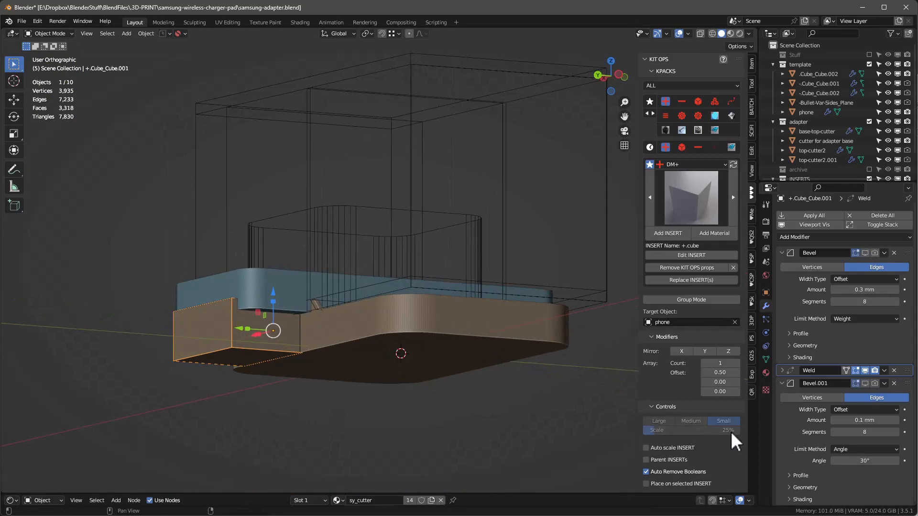
{"action": "left_click", "coordinate": [876, 213]}
{"action": "left_click", "coordinate": [876, 213]}
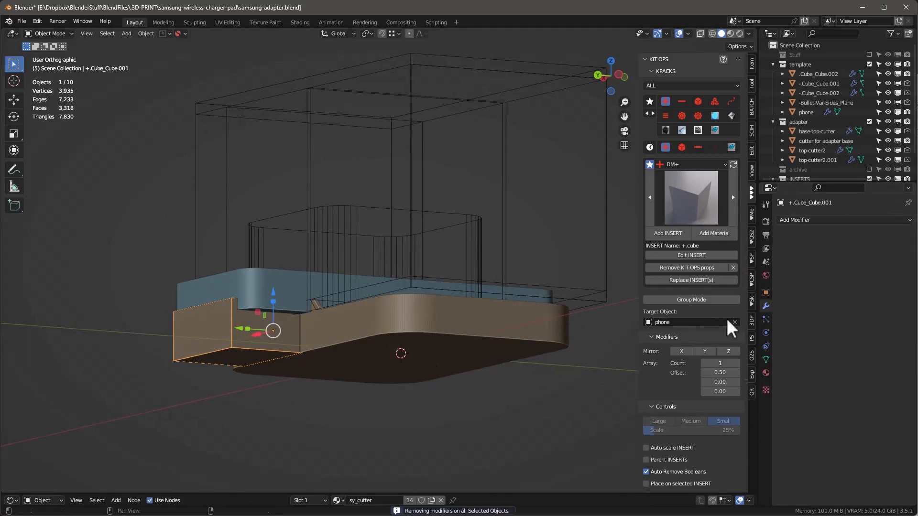
Add a Mirror modifier to the support block on the Y axis only, with .Cube_Cube.002 as the mirror object.
{"action": "left_click", "coordinate": [805, 219]}
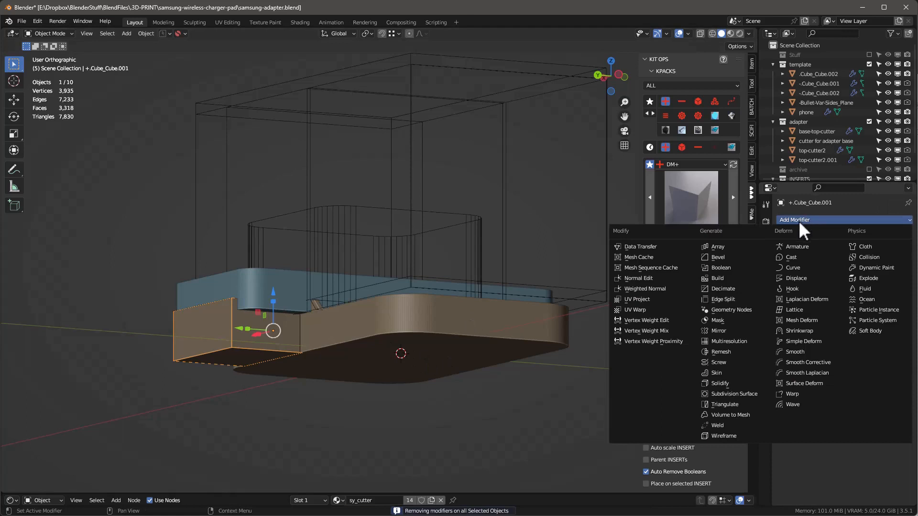
{"action": "left_click", "coordinate": [717, 331]}
{"action": "mouse_move", "coordinate": [452, 346]}
{"action": "middle_mouse_down"}
{"action": "mouse_move", "coordinate": [440, 360]}
{"action": "mouse_move", "coordinate": [464, 353]}
{"action": "middle_mouse_up"}
{"action": "left_click", "coordinate": [864, 271]}
{"action": "left_click", "coordinate": [842, 270]}
{"action": "left_click", "coordinate": [893, 306]}
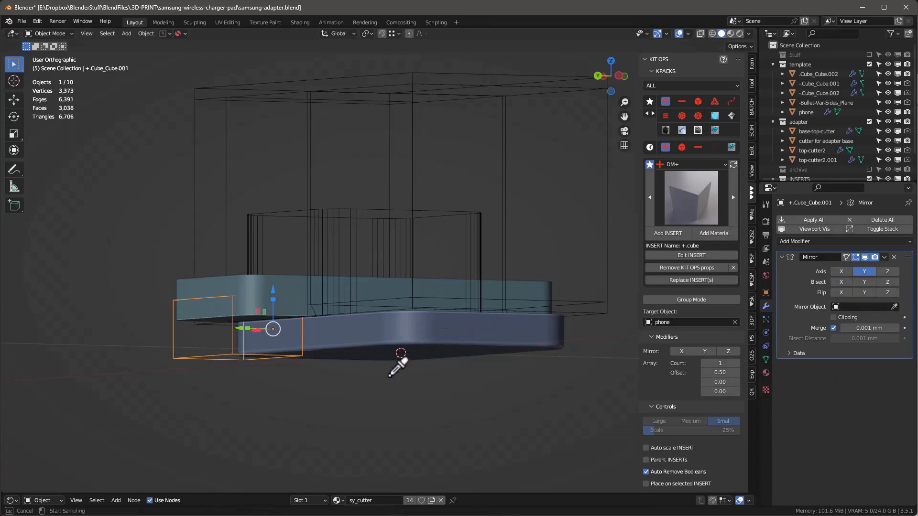
{"action": "left_click", "coordinate": [472, 329]}
{"action": "middle_click_drag", "start_coordinate": [467, 346], "coordinate": [474, 368]}
{"action": "scroll", "coordinate": [474, 366], "scroll_direction": "up", "scroll_amount": 2}
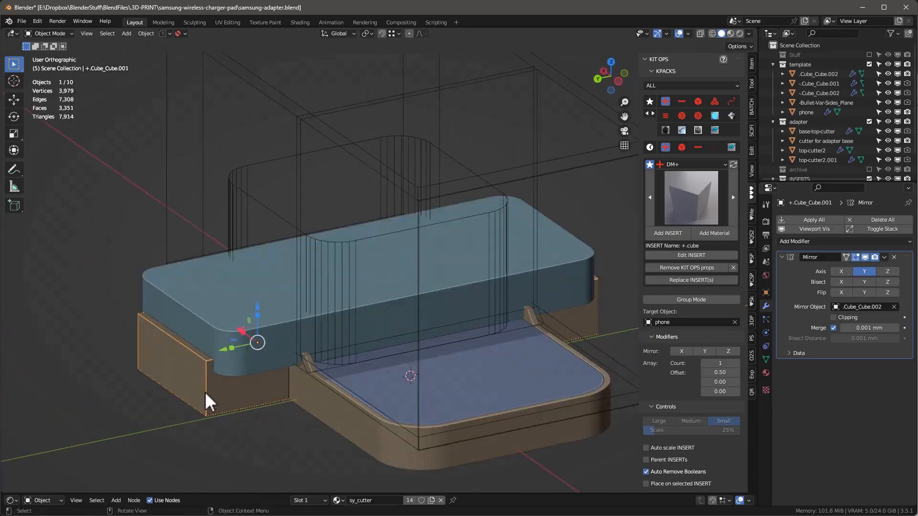
Set the mean bevel weight to 1 on the vertical corner edges at the support block's outer end.
{"action": "key", "text": "Tab"}
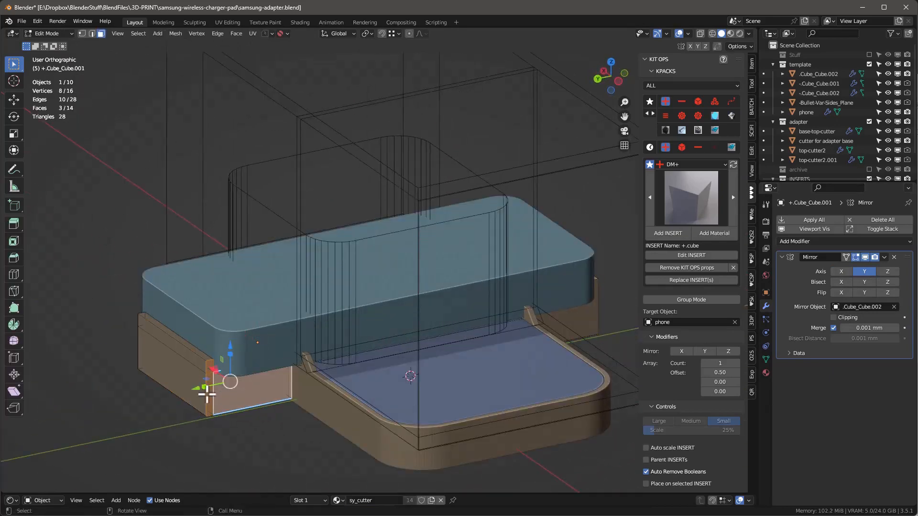
{"action": "key", "text": "2"}
{"action": "left_click", "coordinate": [207, 393]}
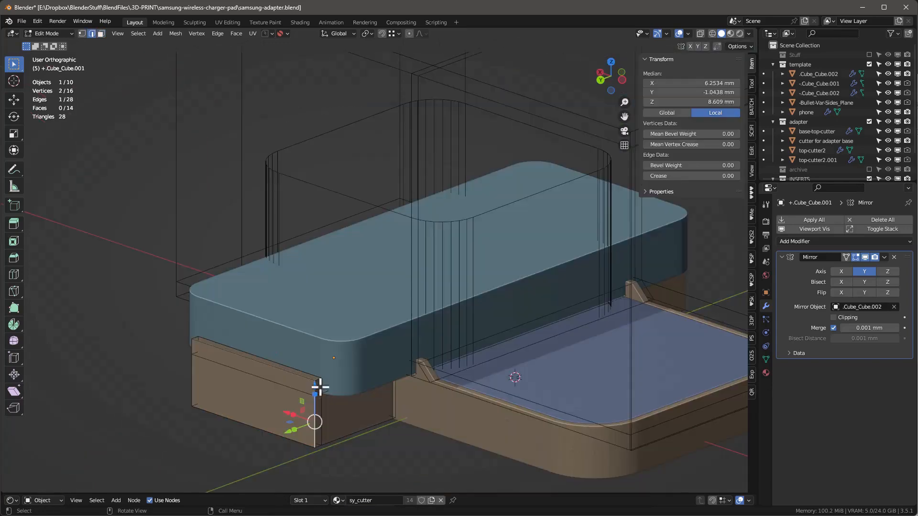
{"action": "left_click", "coordinate": [192, 369], "text": "shift"}
{"action": "left_click", "coordinate": [203, 359], "text": "shift"}
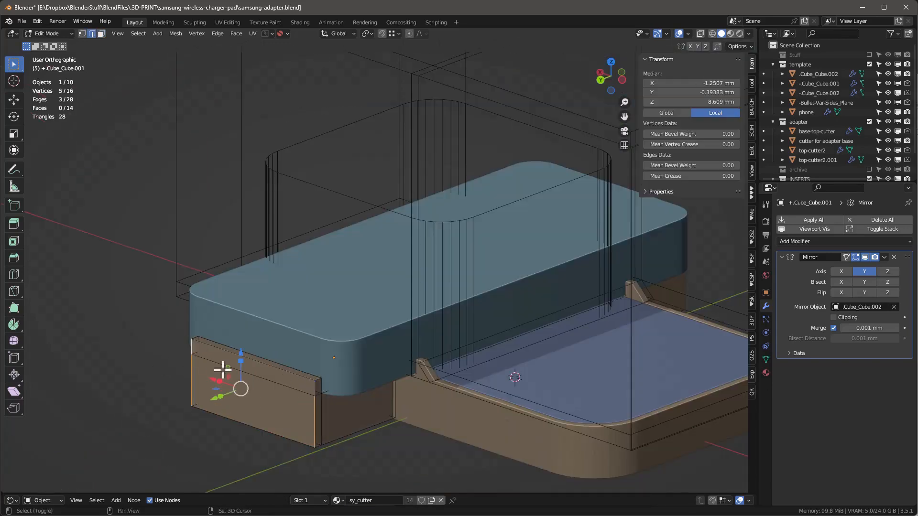
{"action": "left_click", "coordinate": [315, 390], "text": "shift"}
{"action": "left_click", "coordinate": [693, 165]}
{"action": "type", "text": "1"}
{"action": "key", "text": "Return"}
Add a Bevel modifier above the Mirror, limit it by Weight, and adjust its amount to shape the corners.
{"action": "left_click", "coordinate": [830, 241]}
{"action": "left_click", "coordinate": [721, 277]}
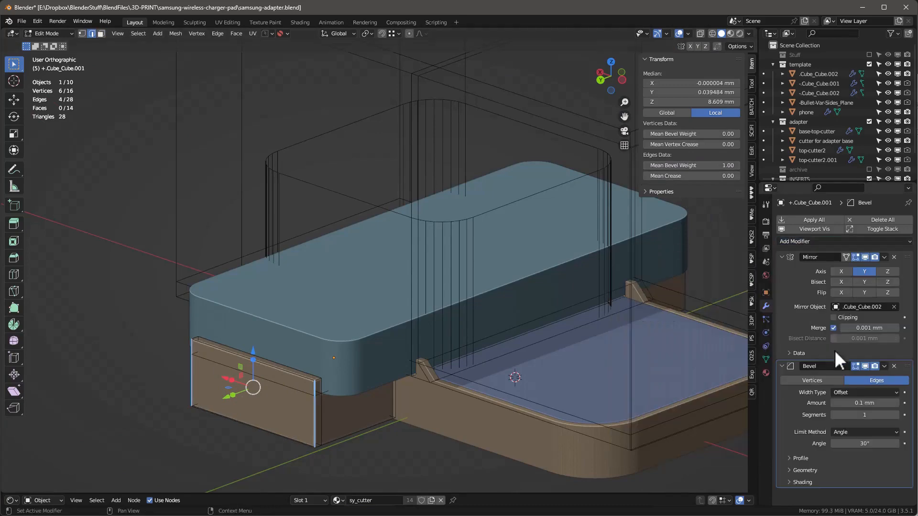
{"action": "left_click_drag", "start_coordinate": [908, 364], "coordinate": [902, 256]}
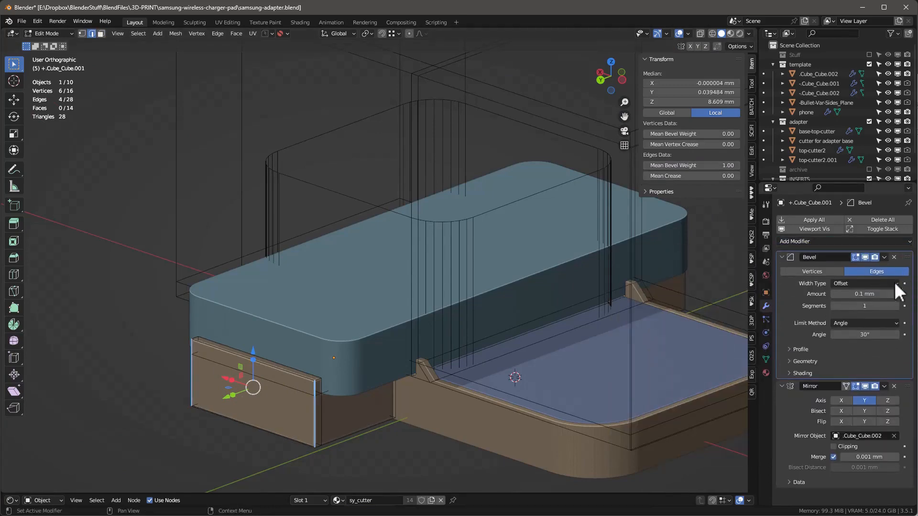
{"action": "scroll", "coordinate": [324, 359], "scroll_direction": "up", "scroll_amount": 4}
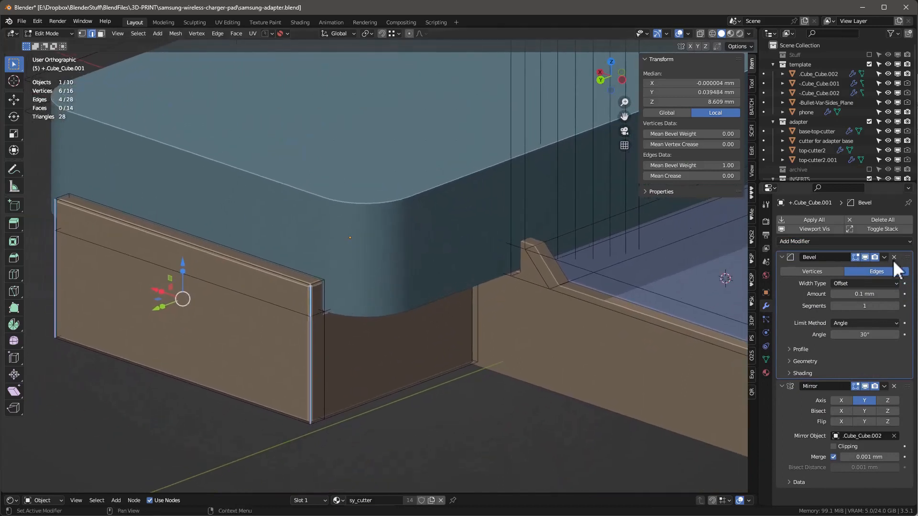
{"action": "left_click", "coordinate": [848, 323]}
{"action": "left_click", "coordinate": [847, 355]}
{"action": "mouse_move", "coordinate": [864, 294]}
{"action": "left_mouse_down"}
{"action": "mouse_move", "coordinate": [915, 293]}
{"action": "mouse_move", "coordinate": [864, 294]}
{"action": "left_mouse_up"}
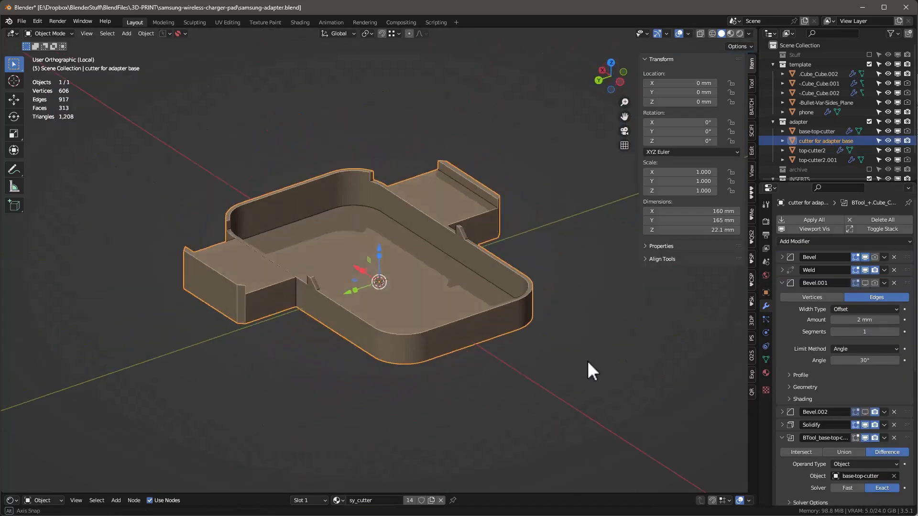
Examine the isolated adapter base from below and the full charger assembly from the back.
{"action": "middle_click_drag", "start_coordinate": [587, 368], "coordinate": [474, 289]}
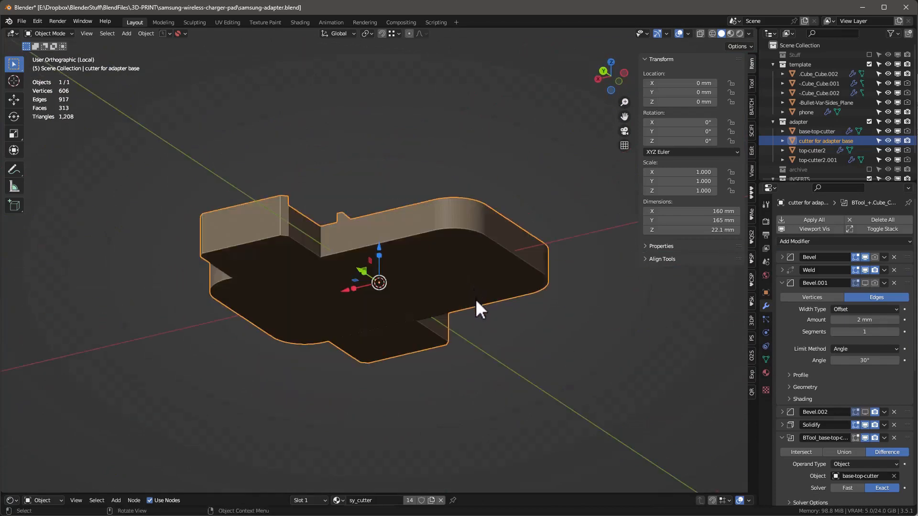
{"action": "middle_click_drag", "start_coordinate": [450, 303], "coordinate": [454, 274], "text": "alt"}
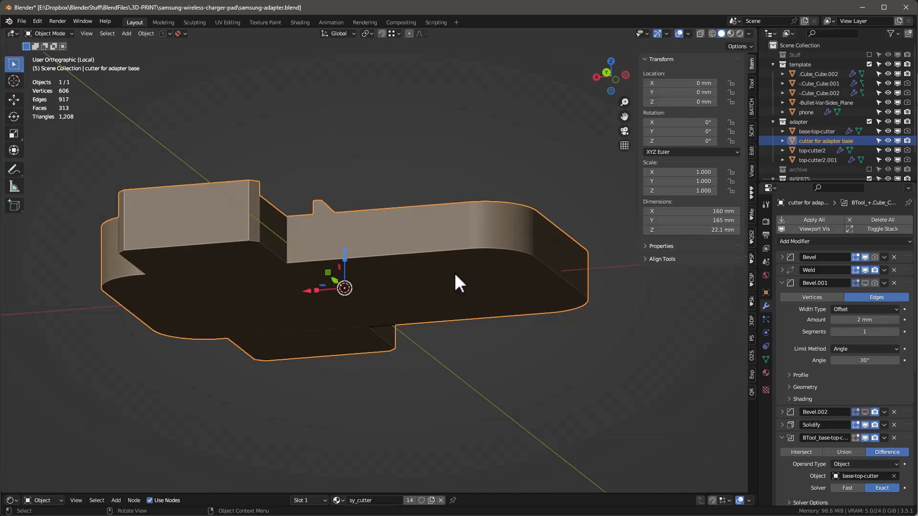
{"action": "key", "text": "ctrl+KP_1"}
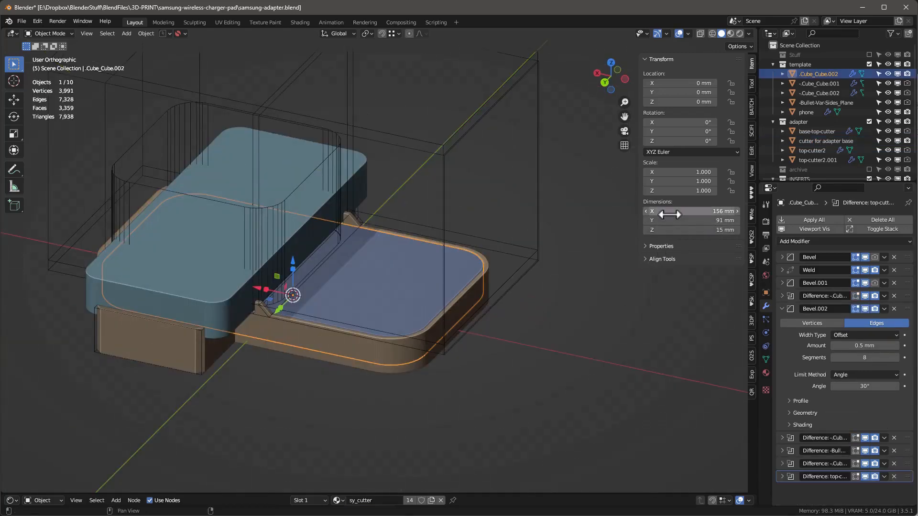
{"action": "key", "text": "ctrl+KP_1"}
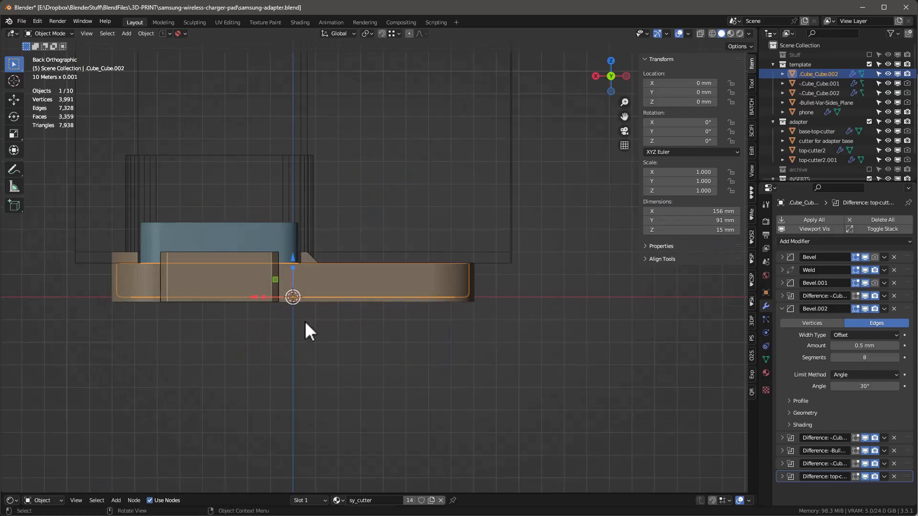
Move the bottom face of the adapter base (cutter for adapter base) 3.2 mm down along Z.
{"action": "scroll", "coordinate": [296, 328], "scroll_direction": "up", "scroll_amount": 3}
{"action": "middle_click_drag", "start_coordinate": [403, 264], "coordinate": [426, 277]}
{"action": "left_click", "coordinate": [424, 257]}
{"action": "key", "text": "Tab"}
{"action": "middle_click_drag", "start_coordinate": [462, 332], "coordinate": [368, 222]}
{"action": "key", "text": "alt+a"}
{"action": "left_click", "coordinate": [408, 271]}
{"action": "left_click_drag", "start_coordinate": [368, 222], "coordinate": [368, 234]}
{"action": "left_click", "coordinate": [109, 440]}
{"action": "key", "text": "BackSpace"}
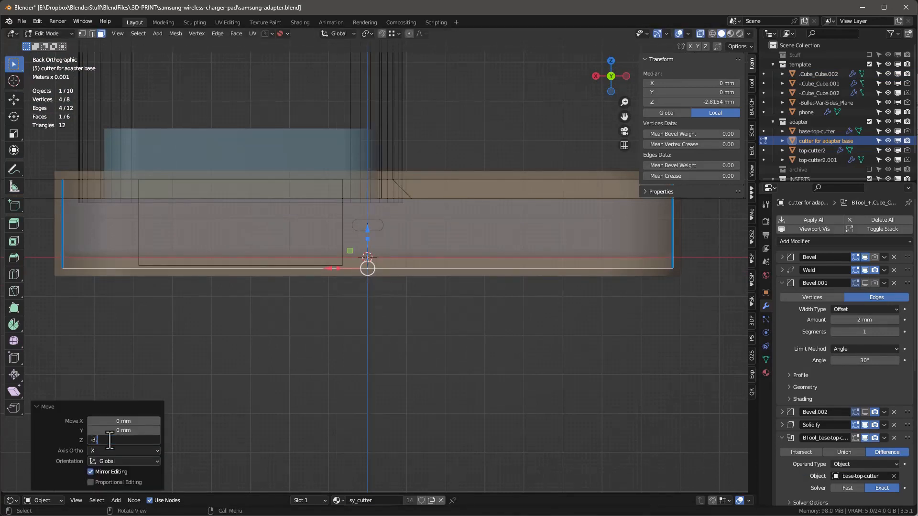
{"action": "type", "text": "-3.2"}
{"action": "key", "text": "Return"}
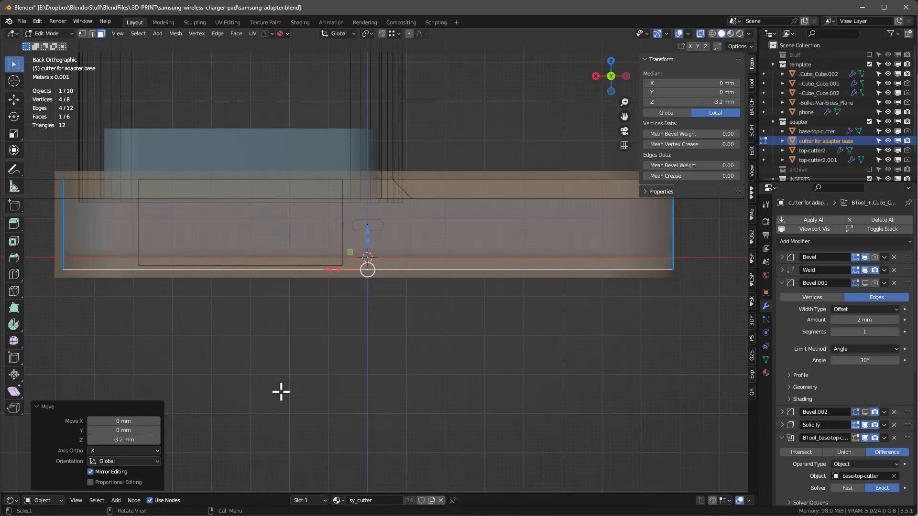
{"action": "key", "text": "Tab"}
Isolate the charger pad, duplicate the rounded square cutter -.Cube_Cube.001, and move the copy about 60 mm straight down.
{"action": "middle_click_drag", "start_coordinate": [338, 383], "coordinate": [425, 275]}
{"action": "key", "text": "KP_9"}
{"action": "left_click", "coordinate": [241, 246]}
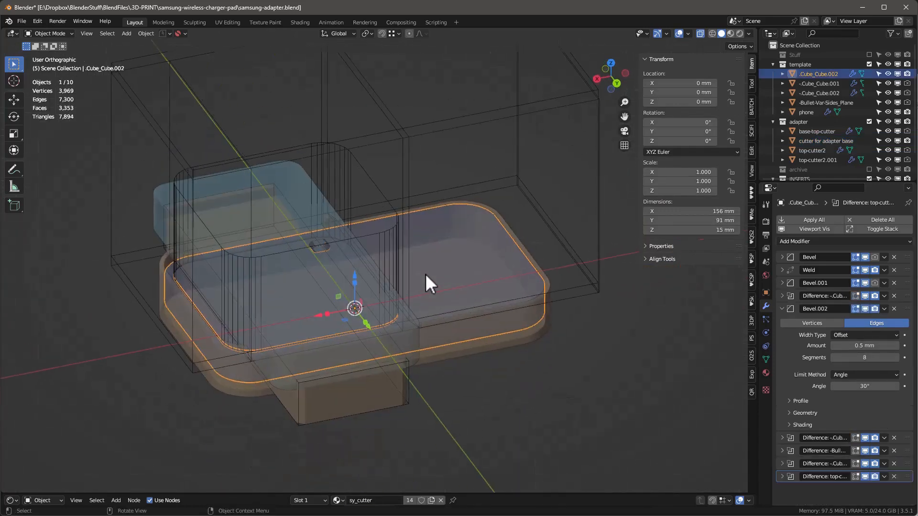
{"action": "middle_click_drag", "start_coordinate": [427, 287], "coordinate": [369, 308]}
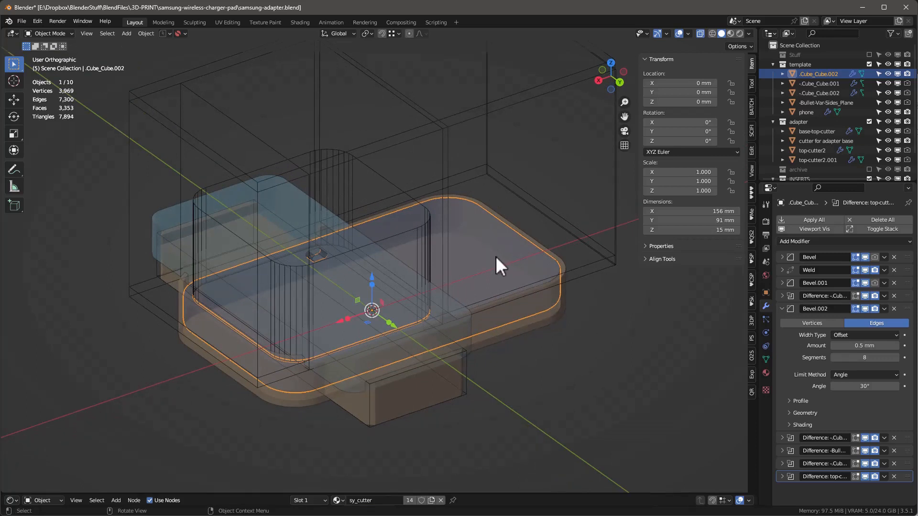
{"action": "key", "text": "KP_Divide"}
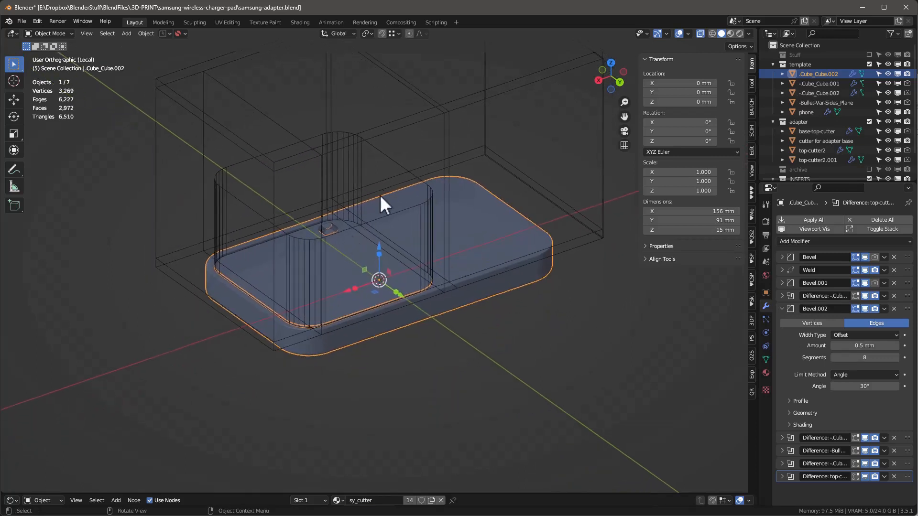
{"action": "left_click", "coordinate": [427, 206]}
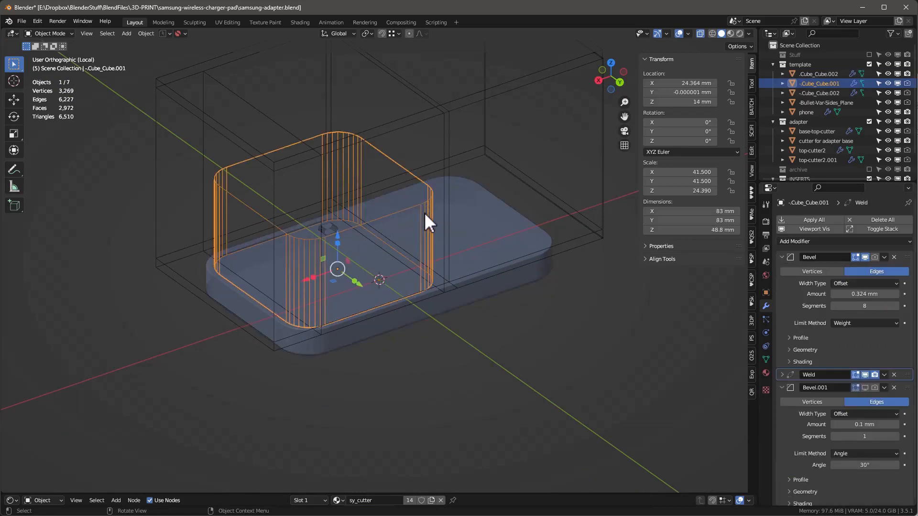
{"action": "key", "text": "shift+d"}
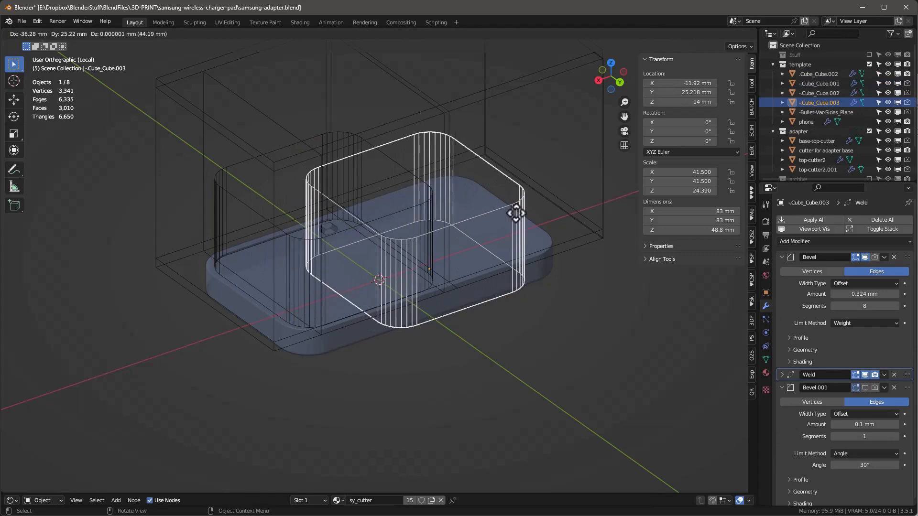
{"action": "right_click", "coordinate": [515, 213]}
{"action": "left_click_drag", "start_coordinate": [334, 234], "coordinate": [330, 348]}
{"action": "middle_click_drag", "start_coordinate": [405, 395], "coordinate": [377, 387], "text": "alt"}
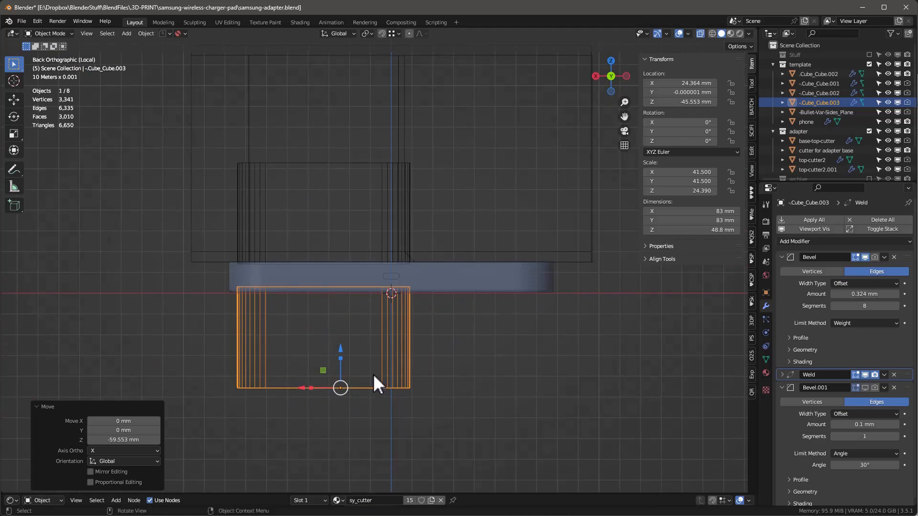
Move the duplicated block into the adapter collection and rename it alignfan.
{"action": "key", "text": "m"}
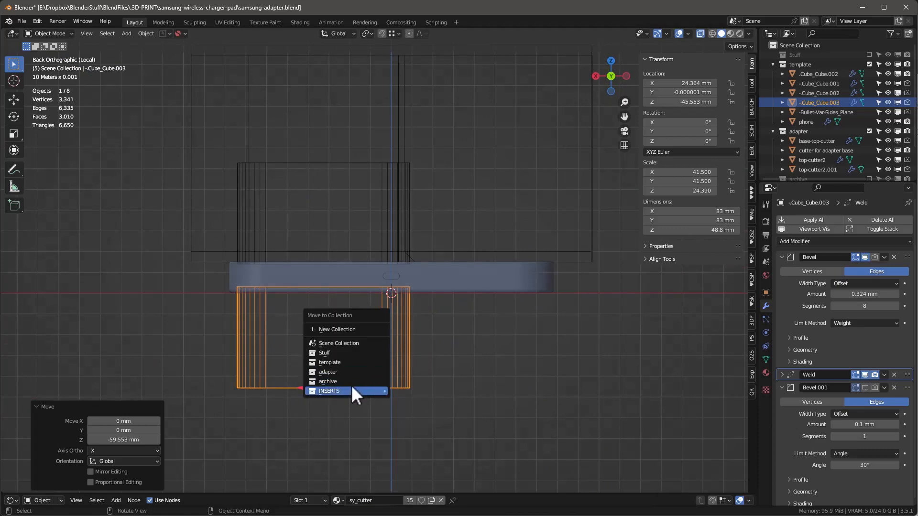
{"action": "left_click", "coordinate": [348, 370]}
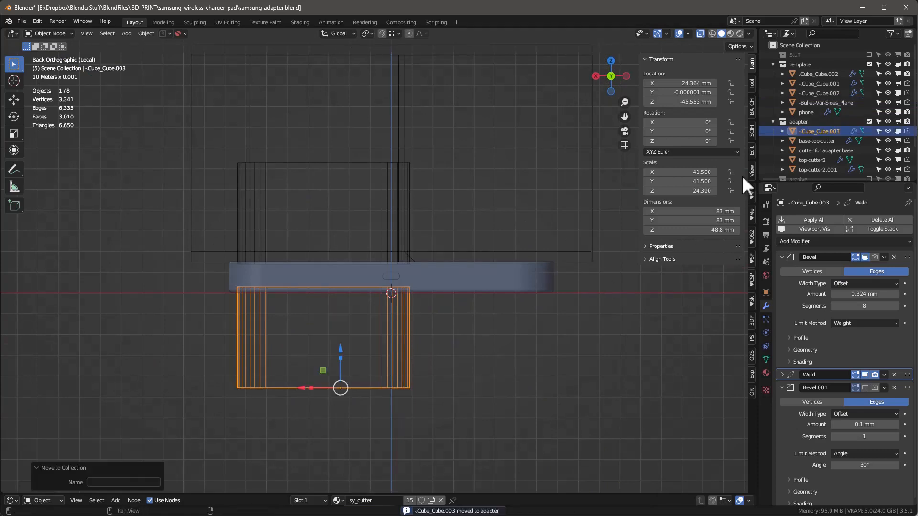
{"action": "double_click", "coordinate": [821, 131]}
{"action": "scroll", "coordinate": [821, 130], "scroll_direction": "down", "scroll_amount": 2}
{"action": "type", "text": "align"}
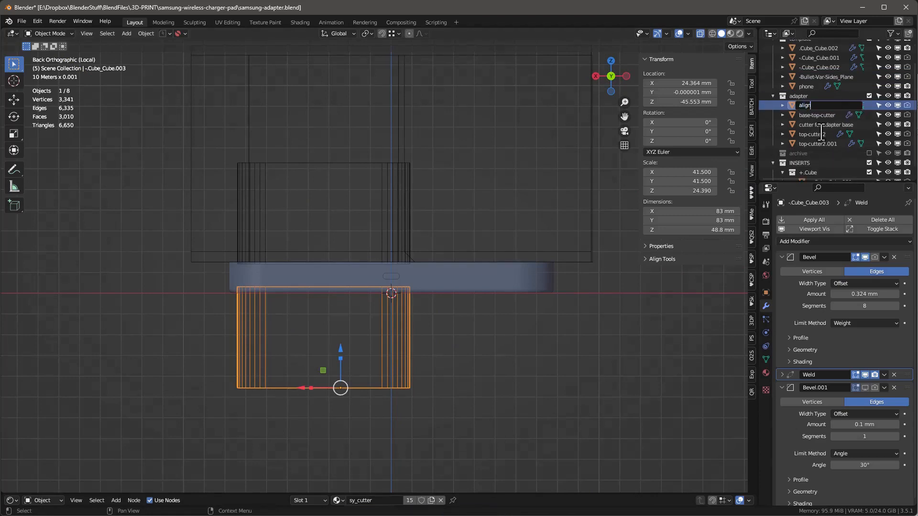
{"action": "type", "text": "fan"}
{"action": "key", "text": "Return"}
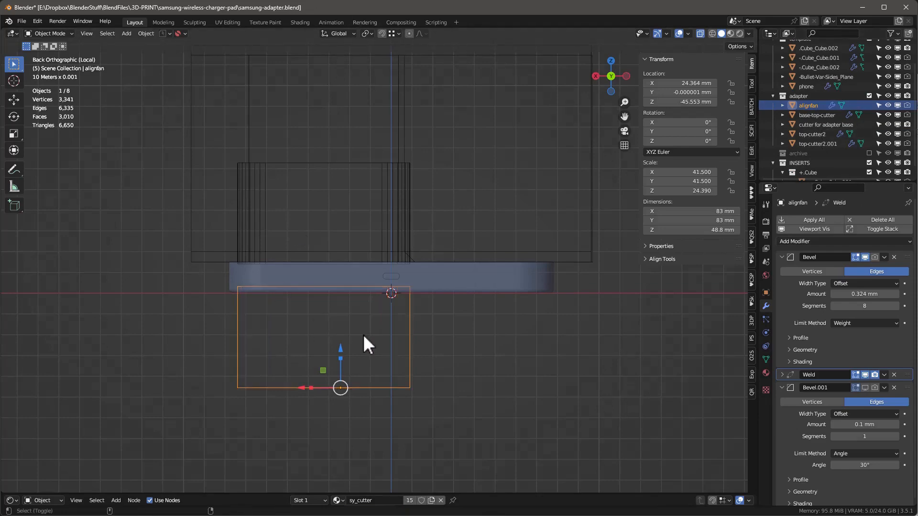
Leave the isolated view and exclude the template collection from the view layer.
{"action": "middle_click_drag", "start_coordinate": [358, 316], "coordinate": [413, 337]}
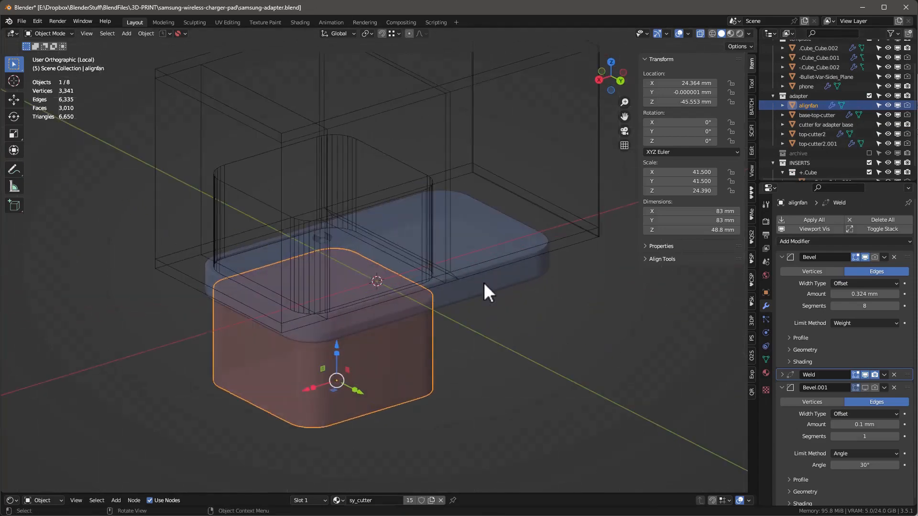
{"action": "key", "text": "KP_Divide"}
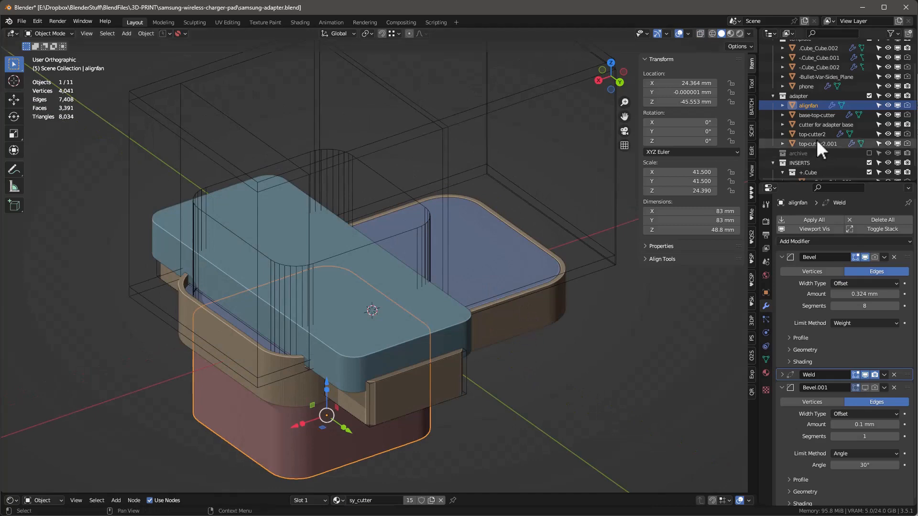
{"action": "scroll", "coordinate": [843, 105], "scroll_direction": "up", "scroll_amount": 3}
{"action": "left_click", "coordinate": [869, 64]}
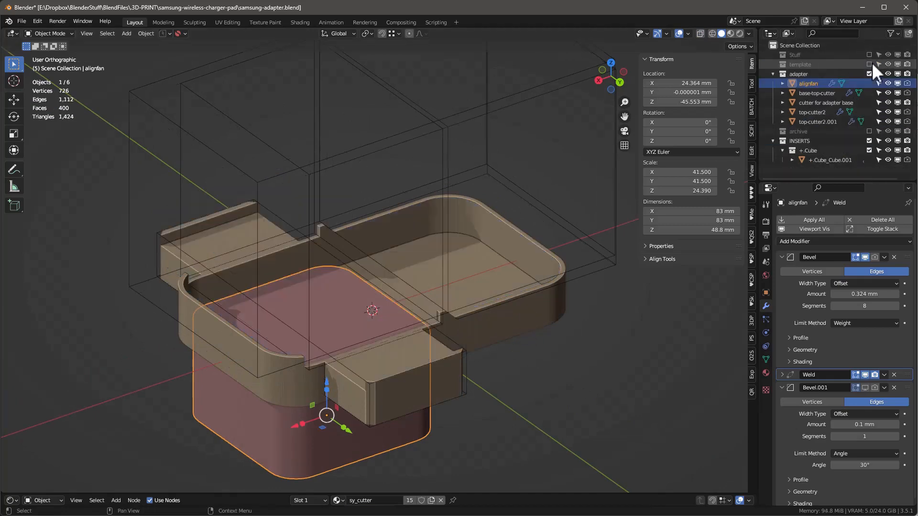
{"action": "middle_click_drag", "start_coordinate": [498, 345], "coordinate": [357, 432]}
{"action": "scroll", "coordinate": [337, 377], "scroll_direction": "down", "scroll_amount": 2}
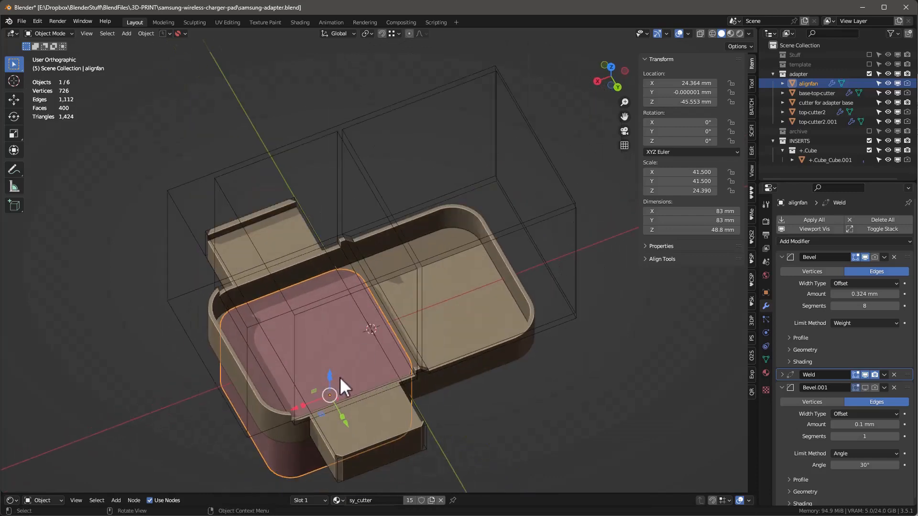
Join the alignfan block to the adapter base with a Boolean union.
{"action": "scroll", "coordinate": [348, 363], "scroll_direction": "up", "scroll_amount": 1}
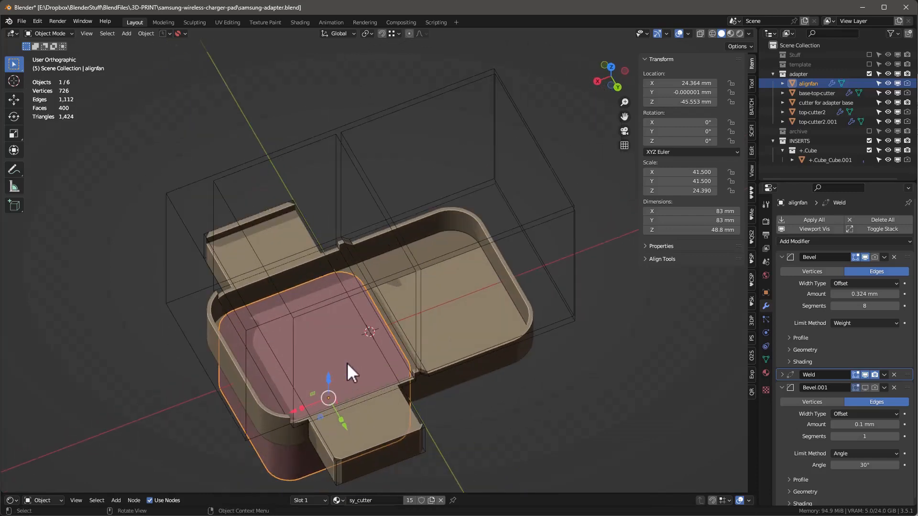
{"action": "left_click", "coordinate": [452, 317], "text": "shift"}
{"action": "key", "text": "ctrl+KP_Add"}
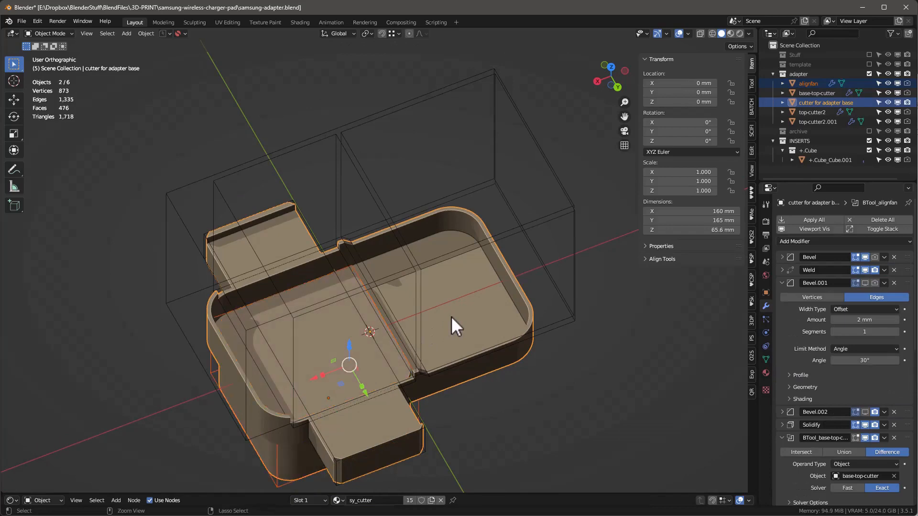
{"action": "middle_click_drag", "start_coordinate": [314, 374], "coordinate": [310, 333]}
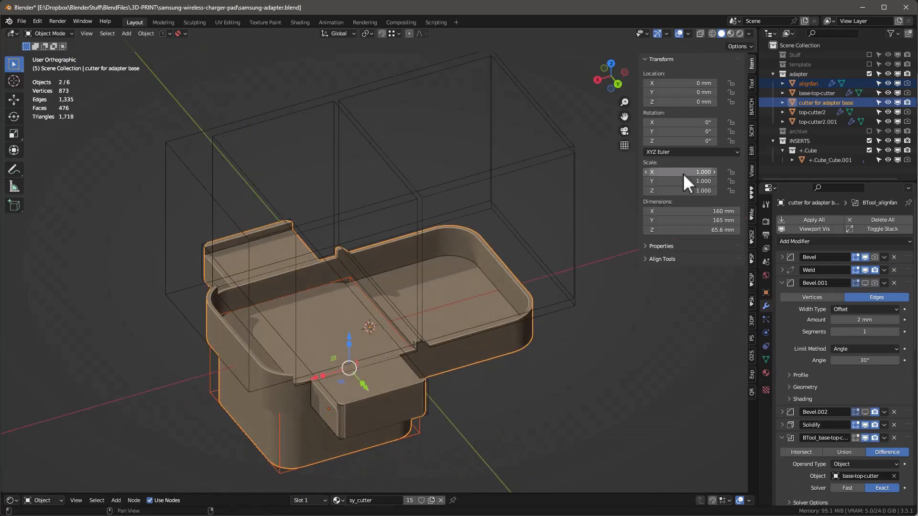
Choose the -adjust-array insert from the KIT OPS DM-Arrays pack and make the adapter base its target.
{"action": "left_click", "coordinate": [751, 202]}
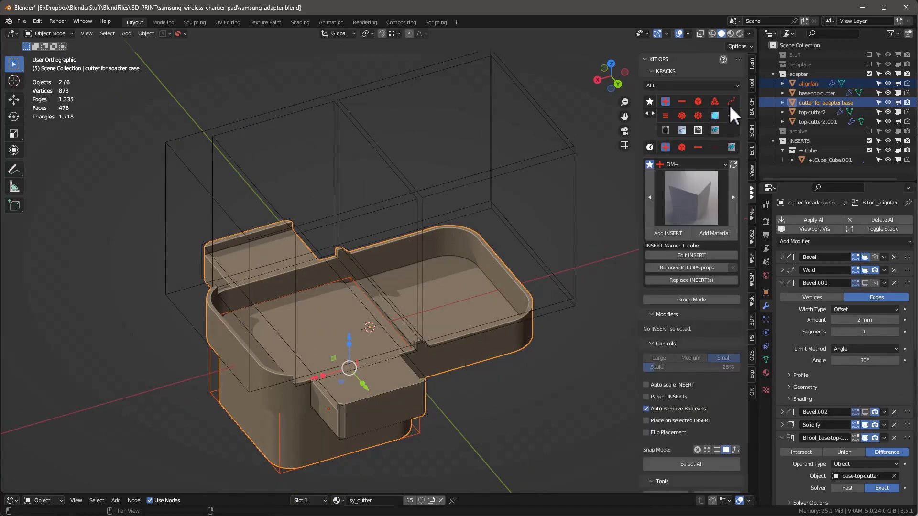
{"action": "left_click", "coordinate": [714, 102]}
{"action": "left_click", "coordinate": [690, 201]}
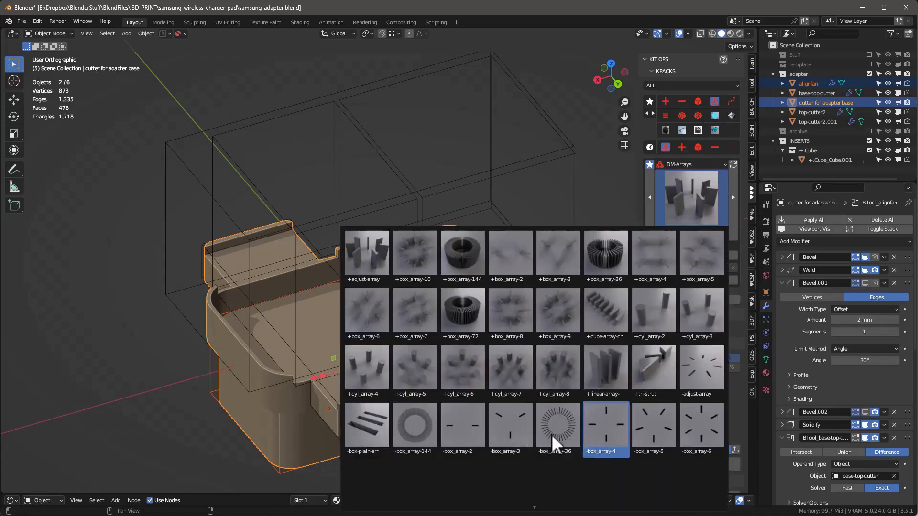
{"action": "mouse_move", "coordinate": [534, 508]}
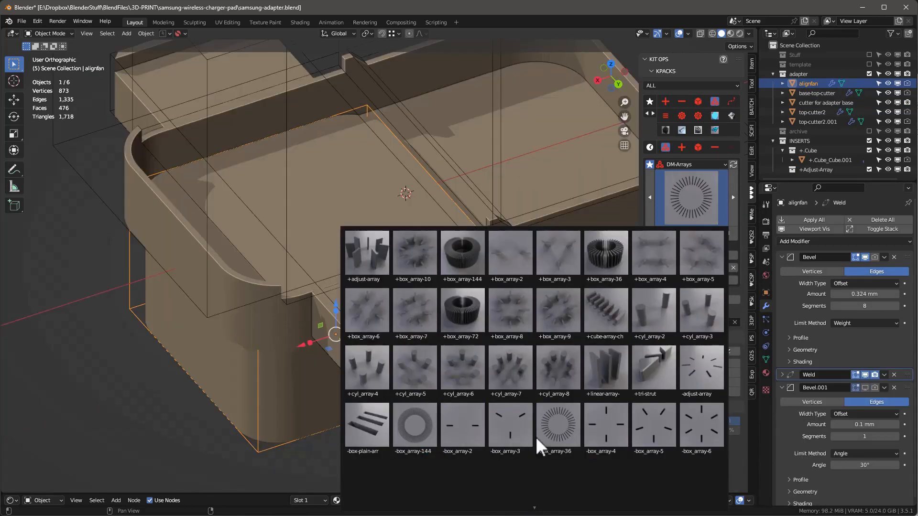
{"action": "left_click", "coordinate": [475, 439]}
{"action": "left_click", "coordinate": [315, 207]}
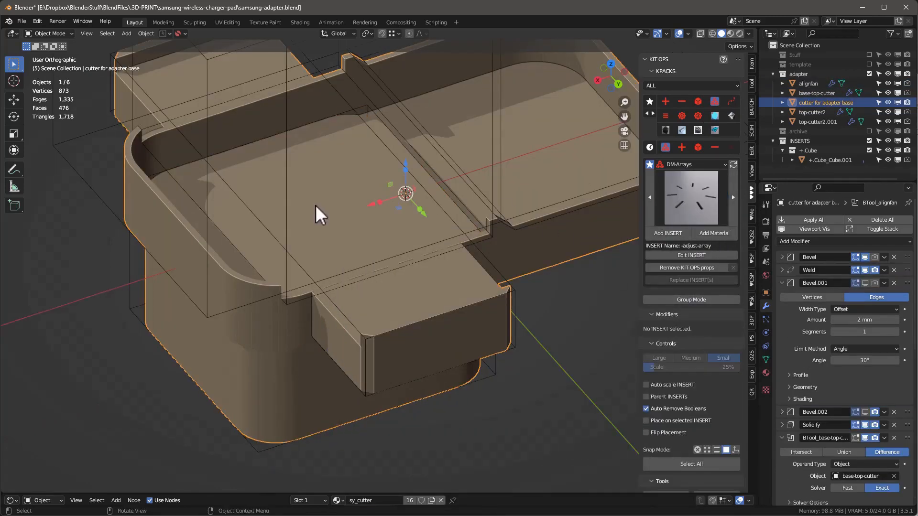
Place the -adjust-array insert on the adapter base's floor beside the central step, scaled down to fit that area.
{"action": "left_click", "coordinate": [674, 233]}
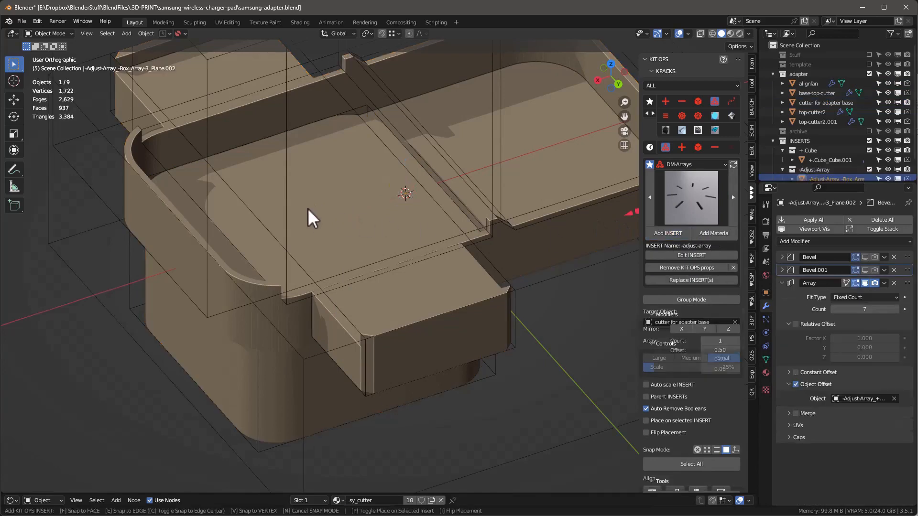
{"action": "scroll", "coordinate": [314, 211], "scroll_direction": "up", "scroll_amount": 8, "text": "ctrl"}
{"action": "scroll", "coordinate": [314, 210], "scroll_direction": "down", "scroll_amount": 1, "text": "ctrl"}
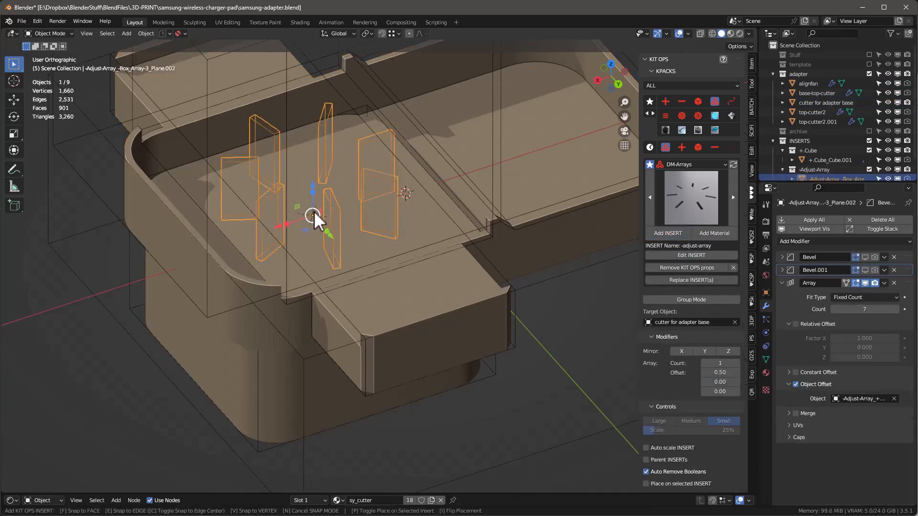
{"action": "left_click", "coordinate": [314, 214]}
{"action": "middle_click_drag", "start_coordinate": [313, 214], "coordinate": [377, 185]}
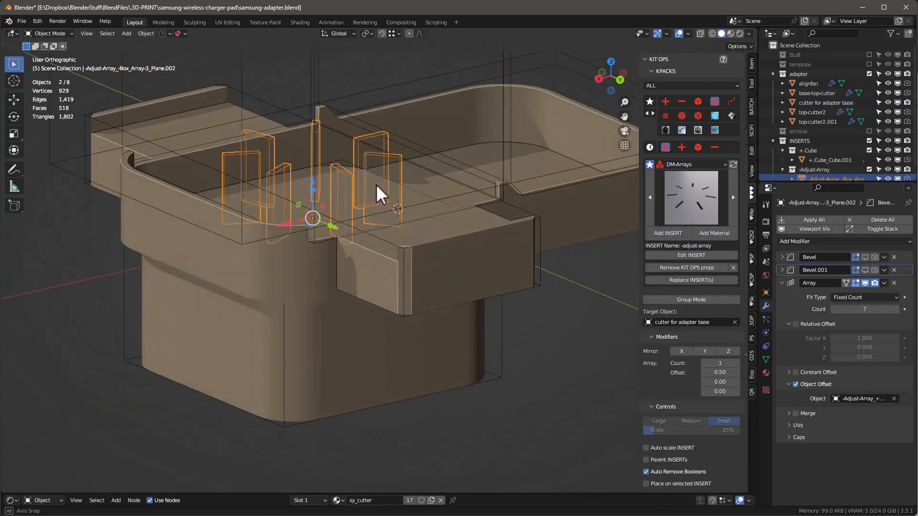
Delete the alignfan block from beneath the adapter base.
{"action": "left_click", "coordinate": [284, 383]}
{"action": "key", "text": "x"}
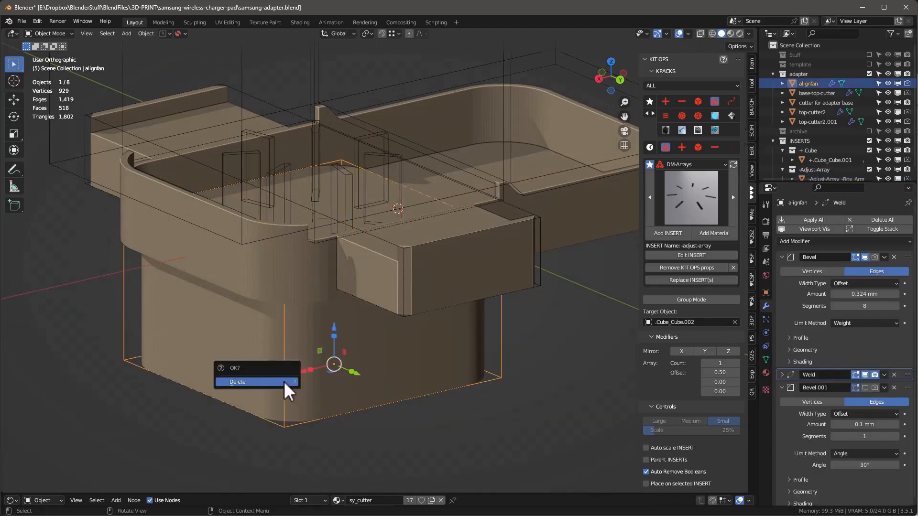
{"action": "left_click", "coordinate": [284, 380]}
Move the -adjust-array cutter down about 13.6 mm into the adapter base's floor.
{"action": "left_click", "coordinate": [386, 157]}
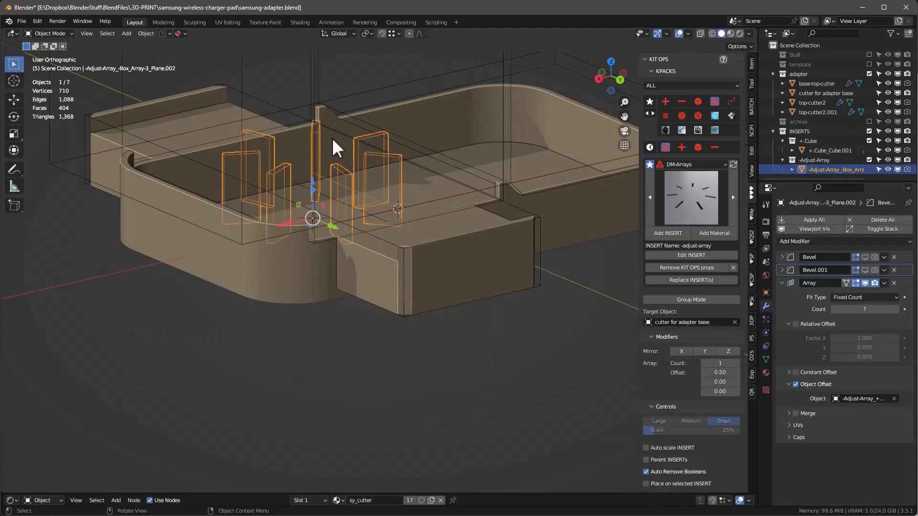
{"action": "left_click_drag", "start_coordinate": [315, 181], "coordinate": [310, 225]}
{"action": "mouse_move", "coordinate": [342, 189]}
{"action": "middle_mouse_down"}
{"action": "mouse_move", "coordinate": [323, 245]}
{"action": "mouse_move", "coordinate": [296, 139]}
{"action": "mouse_move", "coordinate": [288, 171]}
{"action": "mouse_move", "coordinate": [320, 249]}
{"action": "mouse_move", "coordinate": [377, 218]}
{"action": "middle_mouse_up"}
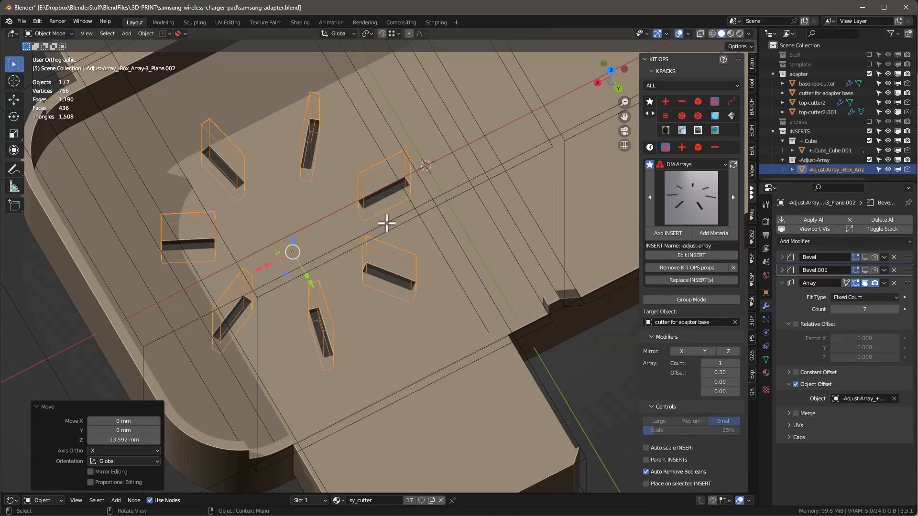
Widen the vent slots by scaling the array's source box by about 2.97 along Y in Edit Mode.
{"action": "key", "text": "Tab"}
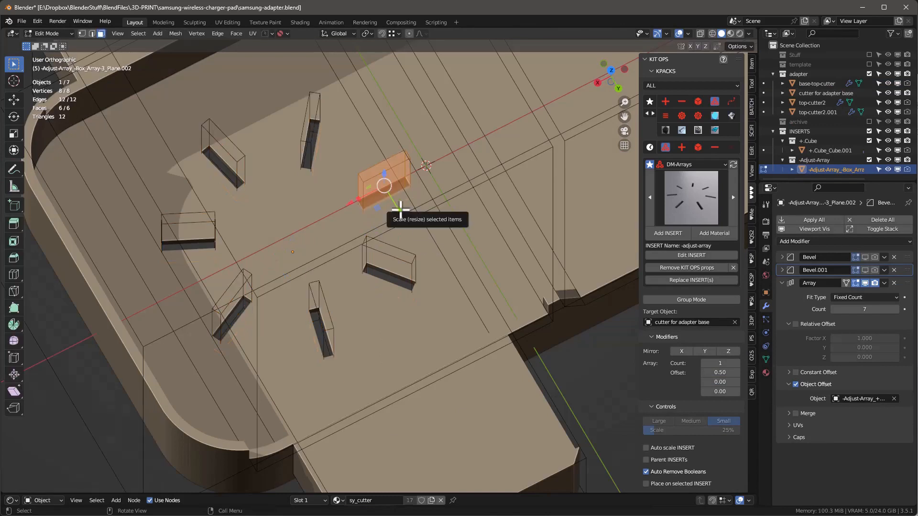
{"action": "left_click_drag", "start_coordinate": [401, 216], "coordinate": [412, 262]}
{"action": "scroll", "coordinate": [390, 315], "scroll_direction": "down", "scroll_amount": 2}
{"action": "middle_click_drag", "start_coordinate": [390, 316], "coordinate": [503, 381]}
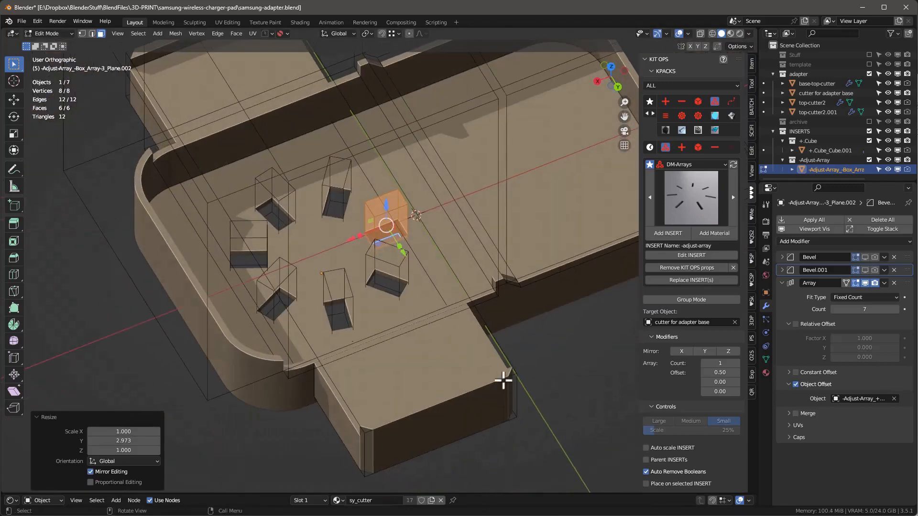
{"action": "key", "text": "Tab"}
Lower the bottom face of the side support block along Z toward the adapter base's underside.
{"action": "scroll", "coordinate": [387, 319], "scroll_direction": "down", "scroll_amount": 3}
{"action": "middle_click_drag", "start_coordinate": [387, 319], "coordinate": [472, 265]}
{"action": "scroll", "coordinate": [472, 265], "scroll_direction": "up", "scroll_amount": 3}
{"action": "left_click", "coordinate": [472, 265]}
{"action": "left_click", "coordinate": [477, 251]}
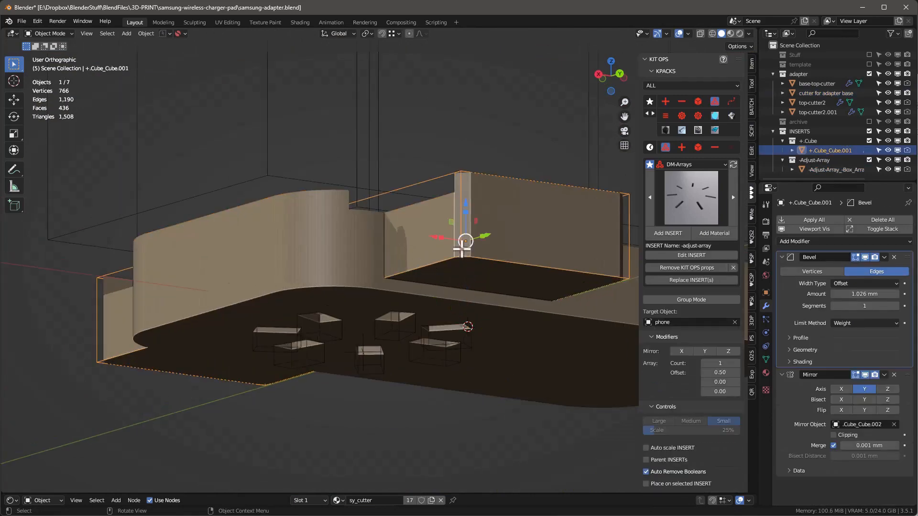
{"action": "key", "text": "Tab"}
{"action": "left_click", "coordinate": [480, 279]}
{"action": "middle_click_drag", "start_coordinate": [479, 279], "coordinate": [468, 245]}
{"action": "key", "text": "g"}
{"action": "key", "text": "z"}
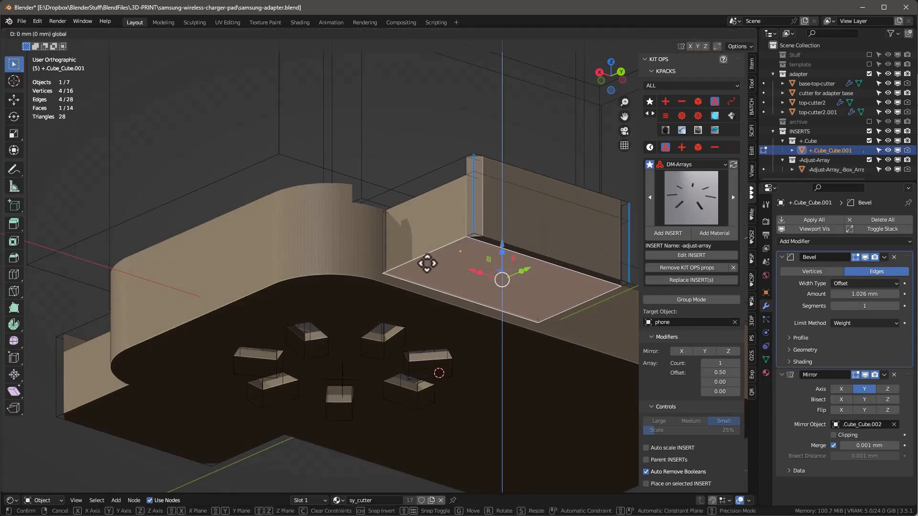
{"action": "left_click", "coordinate": [372, 281]}
{"action": "middle_click_drag", "start_coordinate": [418, 268], "coordinate": [449, 163]}
Isolate the support block and apply its scale in Object Mode.
{"action": "key", "text": "KP_Divide"}
{"action": "middle_click_drag", "start_coordinate": [379, 293], "coordinate": [391, 336]}
{"action": "key", "text": "Tab"}
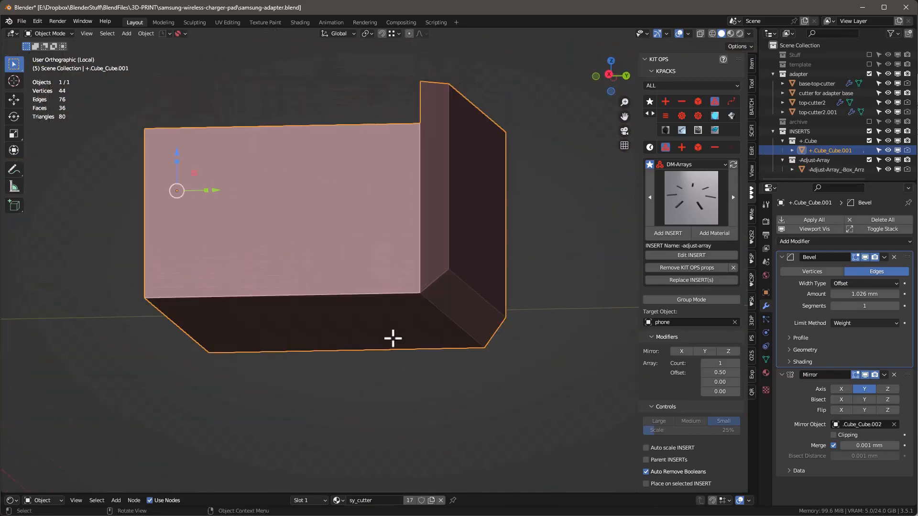
{"action": "key", "text": "ctrl+a"}
{"action": "left_click", "coordinate": [387, 336]}
{"action": "middle_click_drag", "start_coordinate": [386, 337], "coordinate": [424, 281]}
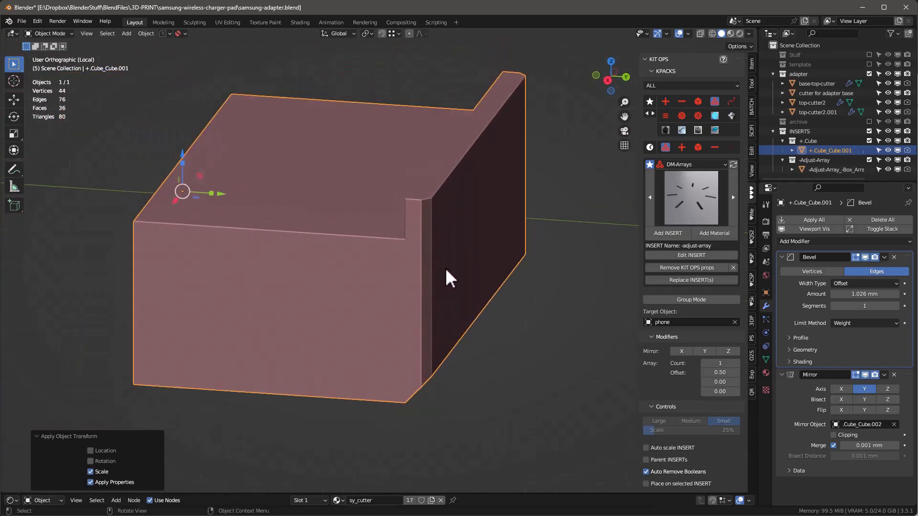
Set the support block's Bevel modifier amount to 100 mm.
{"action": "double_click", "coordinate": [850, 294]}
{"action": "type", "text": "100"}
{"action": "key", "text": "Return"}
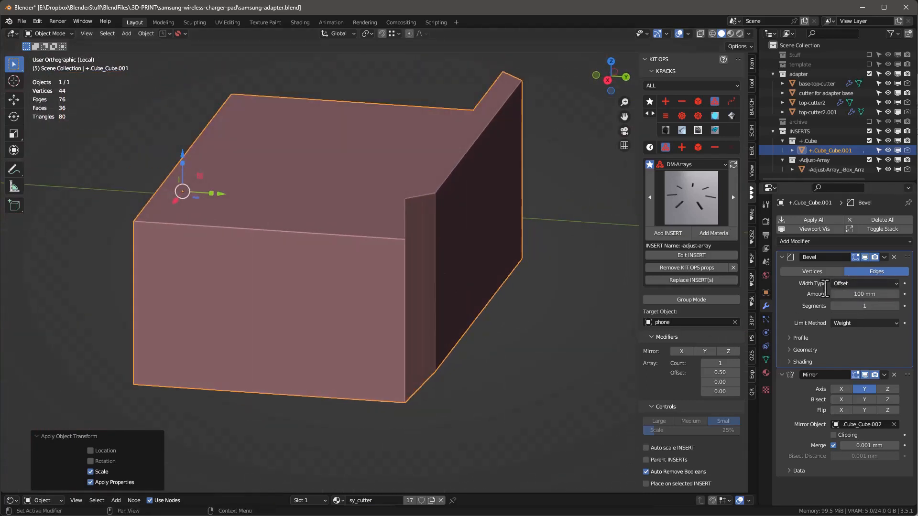
{"action": "middle_click_drag", "start_coordinate": [607, 394], "coordinate": [482, 363]}
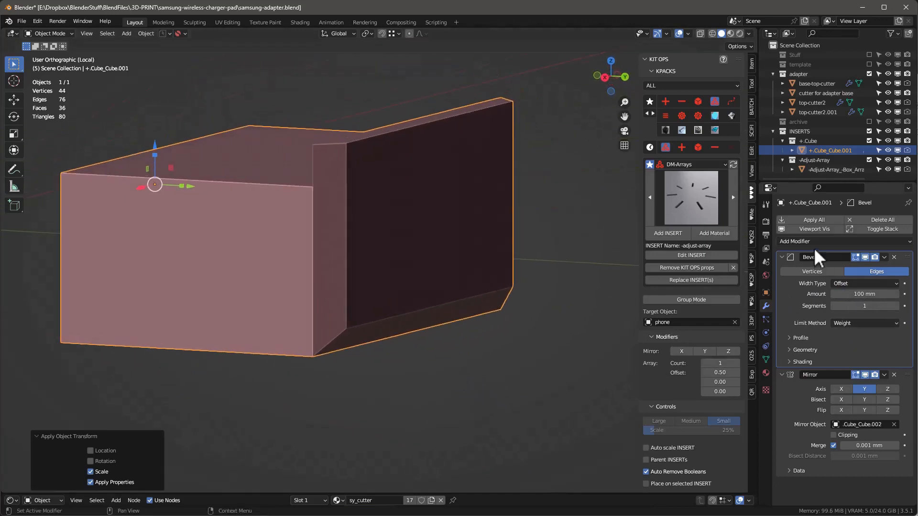
Add a Weld modifier to the support block between Bevel and Mirror, and leave local view.
{"action": "left_click", "coordinate": [911, 242]}
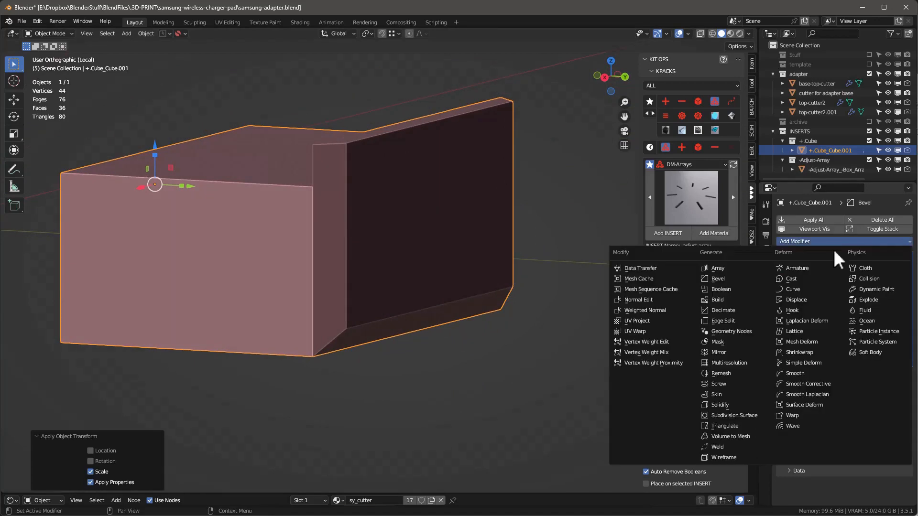
{"action": "left_click", "coordinate": [714, 446]}
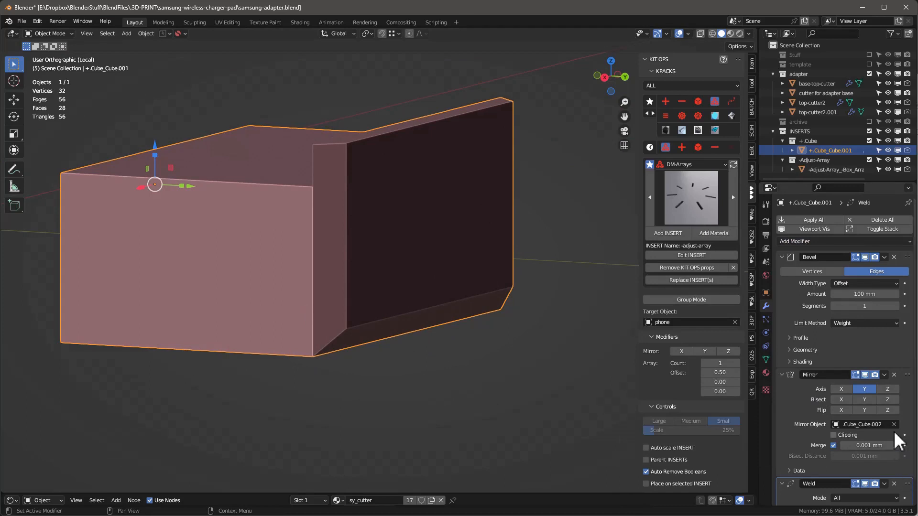
{"action": "left_click_drag", "start_coordinate": [907, 484], "coordinate": [913, 374]}
{"action": "middle_click_drag", "start_coordinate": [365, 229], "coordinate": [306, 344]}
{"action": "key", "text": "slash"}
Place a -.cube cutter INSERT on top of the adapter base's side support and lower it about 4.17 mm along Z.
{"action": "left_click", "coordinate": [531, 310]}
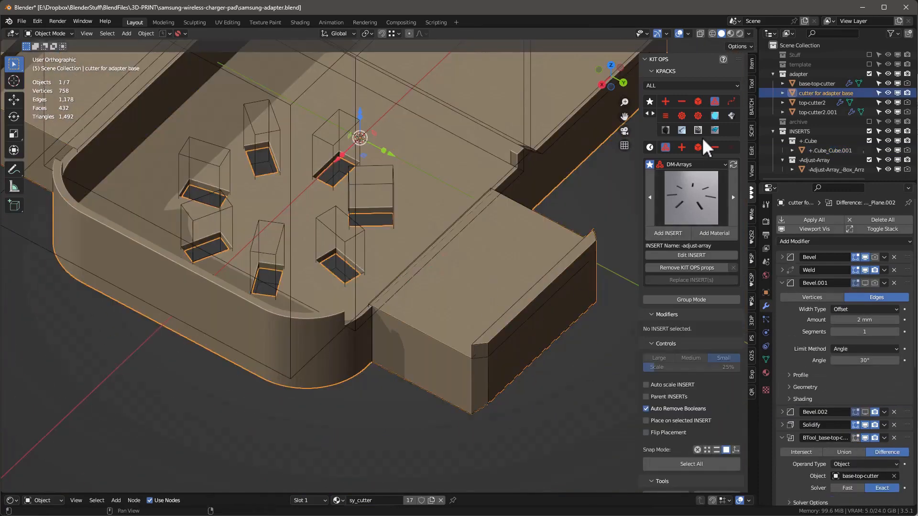
{"action": "left_click", "coordinate": [680, 101]}
{"action": "left_click", "coordinate": [693, 186]}
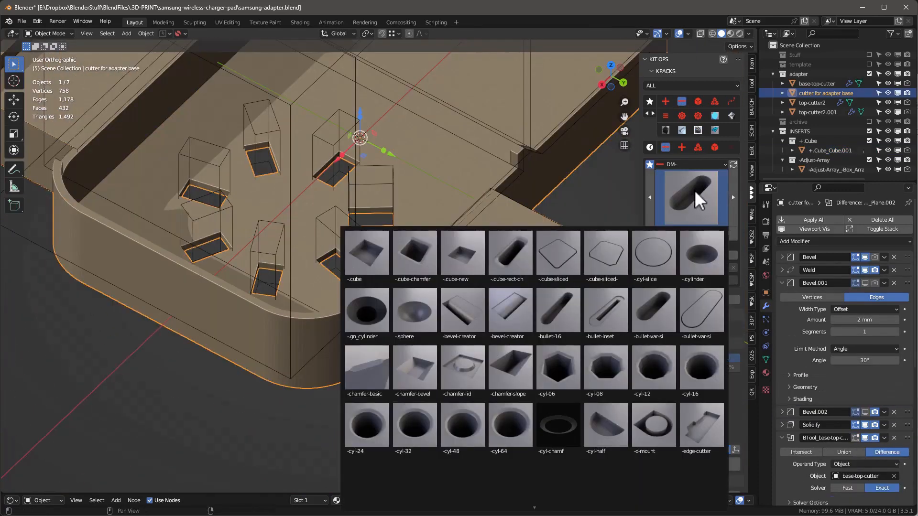
{"action": "left_click", "coordinate": [370, 263]}
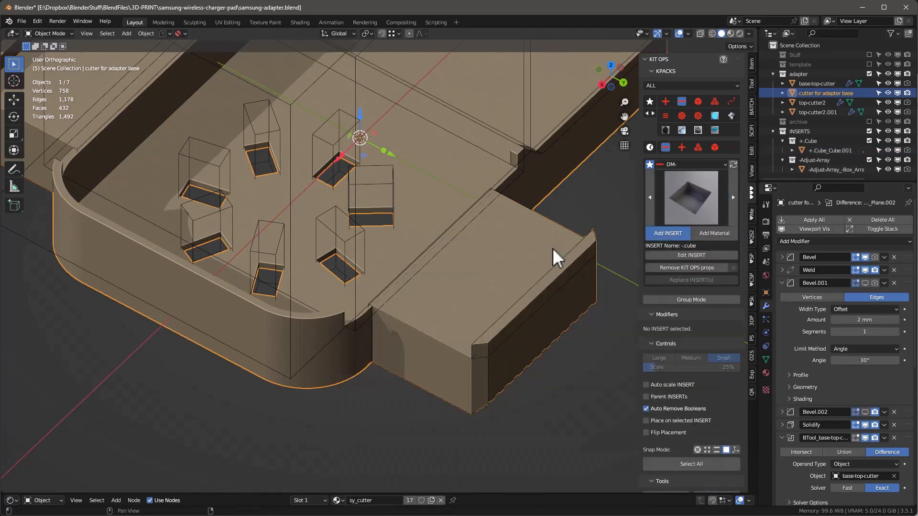
{"action": "left_click", "coordinate": [480, 271]}
{"action": "left_click_drag", "start_coordinate": [485, 255], "coordinate": [486, 267]}
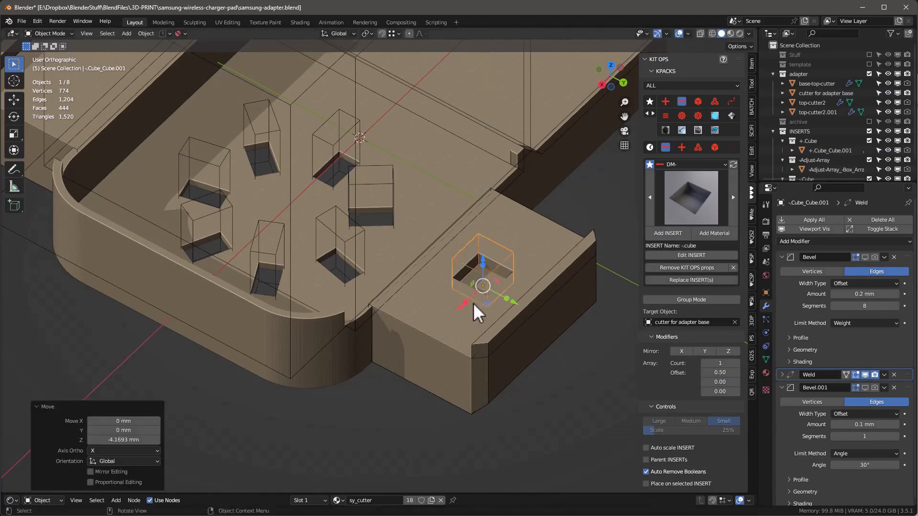
Move the cube cutter's faces in Edit Mode to stretch the pocket across the side support.
{"action": "key", "text": "Tab"}
{"action": "scroll", "coordinate": [452, 313], "scroll_direction": "up", "scroll_amount": 5}
{"action": "middle_click_drag", "start_coordinate": [389, 271], "coordinate": [477, 266]}
{"action": "left_click", "coordinate": [441, 272]}
{"action": "left_click_drag", "start_coordinate": [446, 256], "coordinate": [211, 154]}
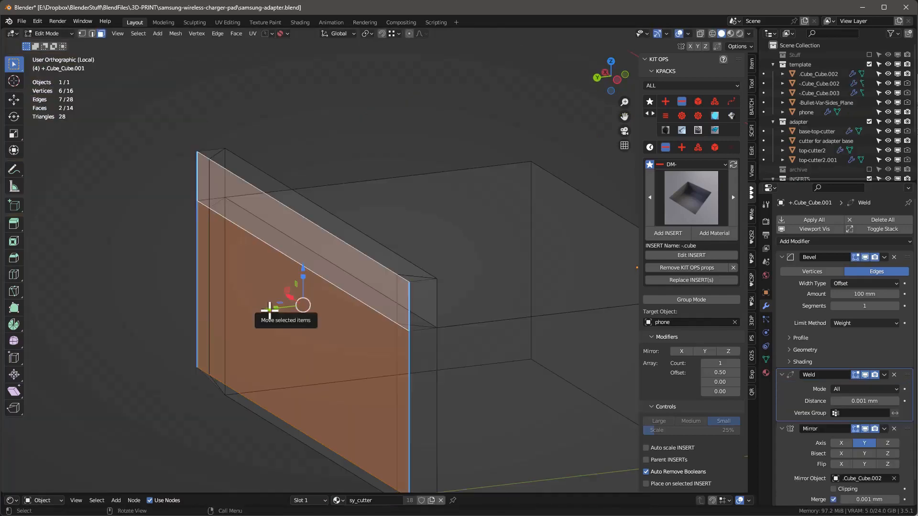
Move the support block's outer side faces 1 mm along Y in Edit Mode, and hide the template collection.
{"action": "left_click_drag", "start_coordinate": [269, 310], "coordinate": [260, 314]}
{"action": "left_click", "coordinate": [126, 430]}
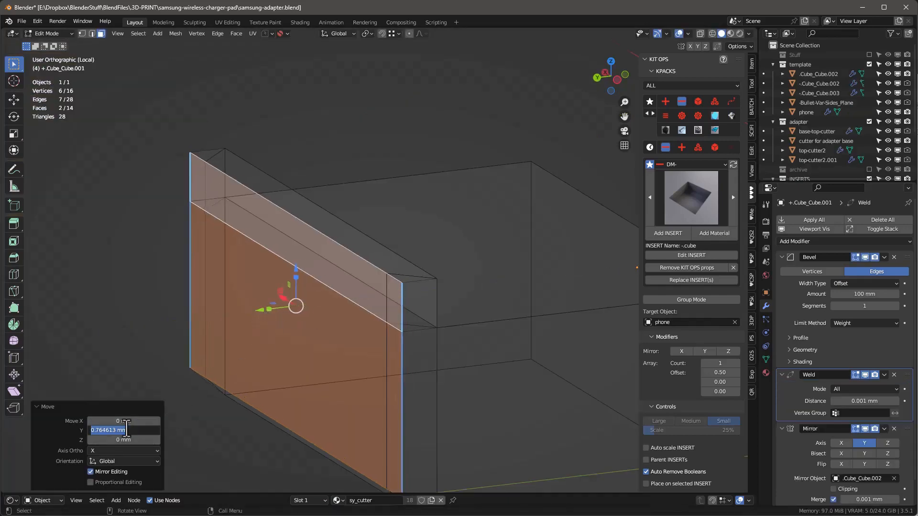
{"action": "type", "text": "1"}
{"action": "key", "text": "Return"}
{"action": "middle_click_drag", "start_coordinate": [306, 335], "coordinate": [351, 347]}
{"action": "key", "text": "Tab"}
{"action": "key", "text": "KP_Divide"}
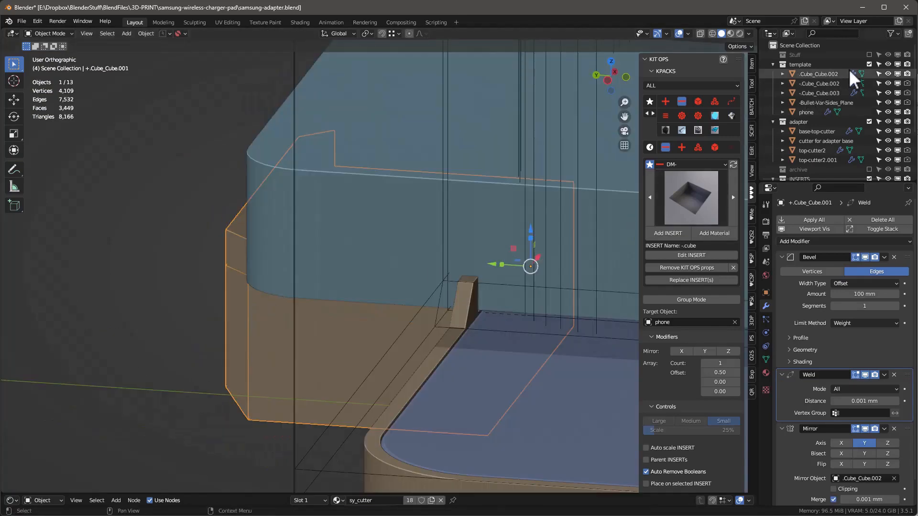
{"action": "left_click", "coordinate": [869, 64]}
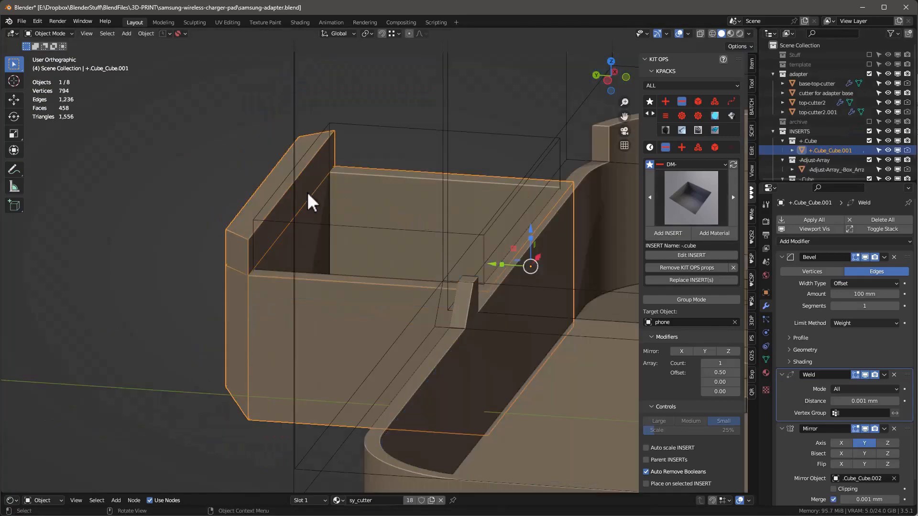
Move the pocket cutter's outer face outward along Y in Edit Mode, toward the side support's outer wall.
{"action": "left_click", "coordinate": [308, 225]}
{"action": "left_click", "coordinate": [271, 217]}
{"action": "left_click", "coordinate": [271, 218]}
{"action": "scroll", "coordinate": [301, 230], "scroll_direction": "up", "scroll_amount": 2}
{"action": "left_click", "coordinate": [307, 246]}
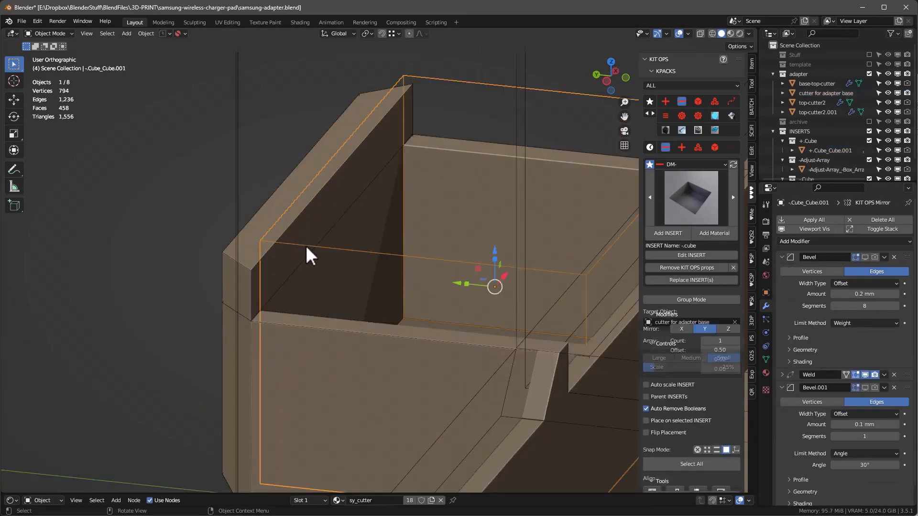
{"action": "key", "text": "Tab"}
{"action": "left_click", "coordinate": [340, 235]}
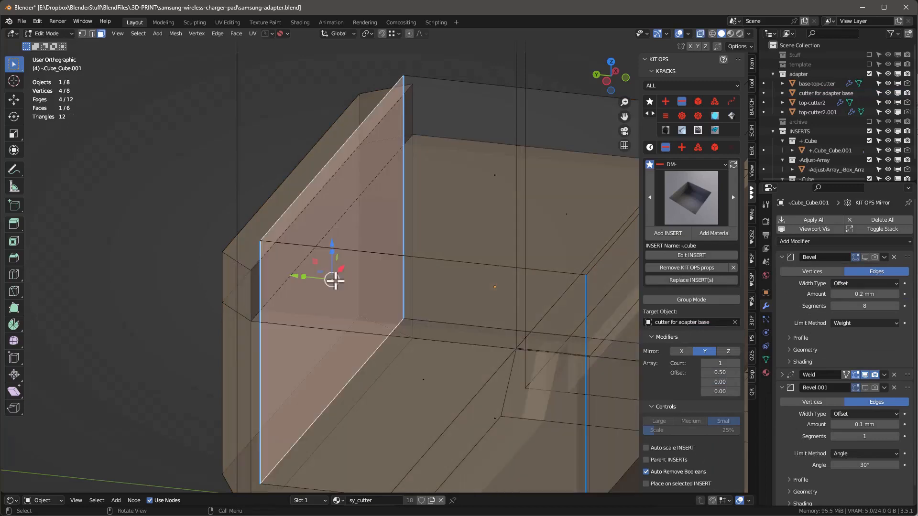
{"action": "left_click_drag", "start_coordinate": [298, 276], "coordinate": [287, 275]}
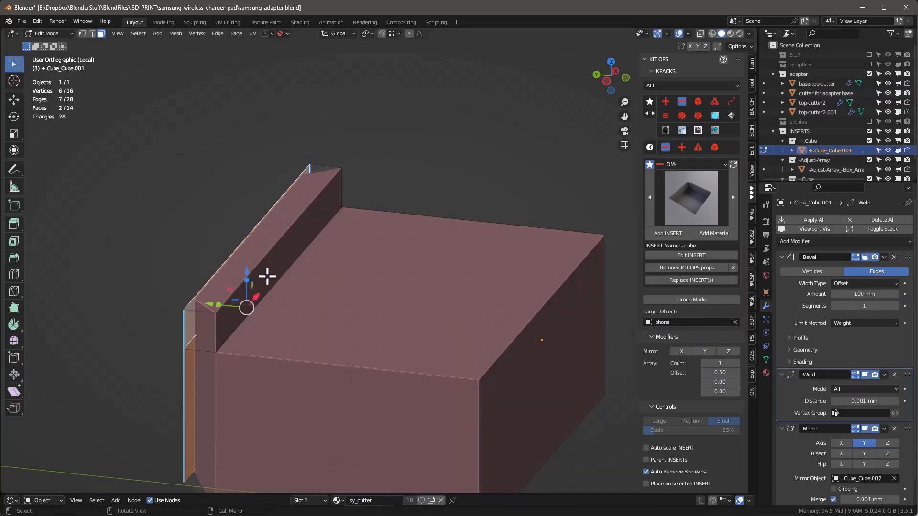
{"action": "left_click", "coordinate": [266, 276]}
{"action": "left_click_drag", "start_coordinate": [248, 258], "coordinate": [237, 259]}
{"action": "key", "text": "ctrl+z"}
Thin the support block's lip by moving its inner vertices outward along Y in side view.
{"action": "middle_click_drag", "start_coordinate": [276, 285], "coordinate": [293, 285], "text": "alt"}
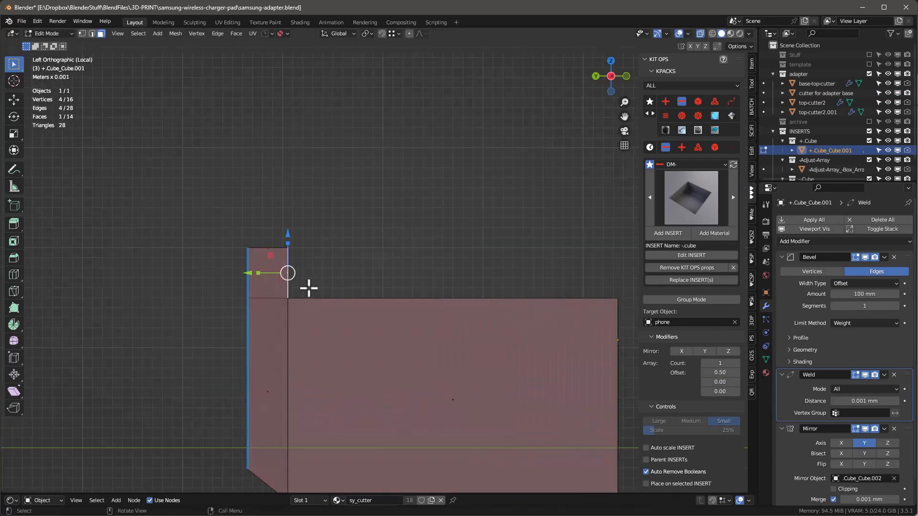
{"action": "scroll", "coordinate": [327, 256], "scroll_direction": "down", "scroll_amount": 2}
{"action": "key", "text": "1"}
{"action": "left_click_drag", "start_coordinate": [294, 241], "coordinate": [316, 442]}
{"action": "left_click_drag", "start_coordinate": [259, 321], "coordinate": [258, 321]}
{"action": "key", "text": "Tab"}
{"action": "scroll", "coordinate": [384, 244], "scroll_direction": "down", "scroll_amount": 2}
{"action": "middle_click_drag", "start_coordinate": [387, 237], "coordinate": [350, 348]}
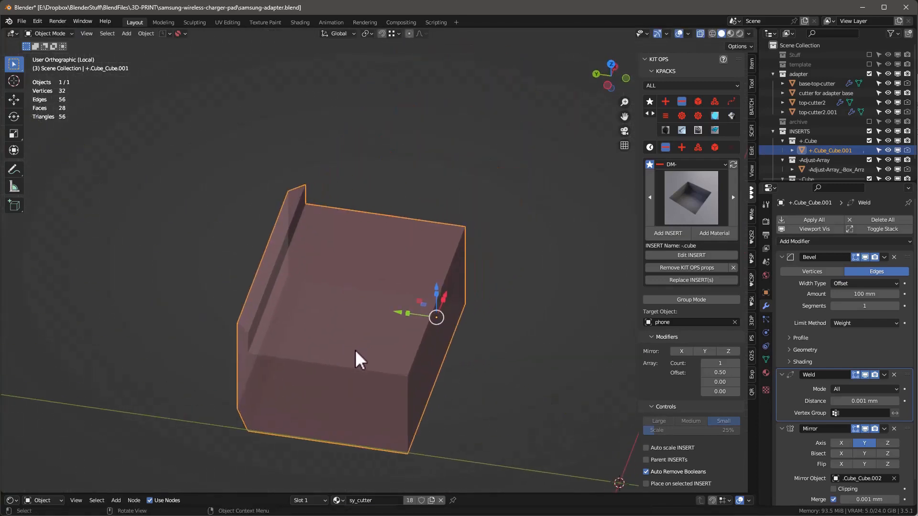
{"action": "key", "text": "alt+z"}
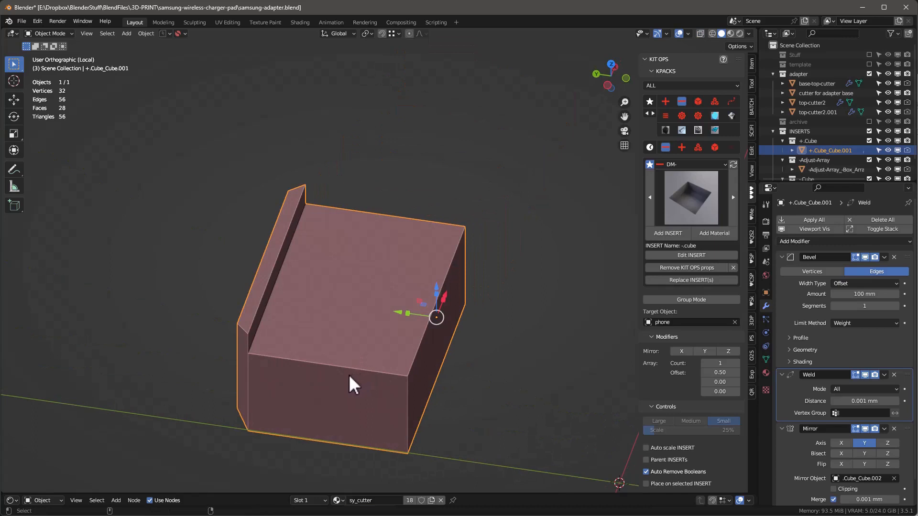
{"action": "key", "text": "ctrl+z"}
{"action": "key", "text": "ctrl+shift+z"}
{"action": "middle_click_drag", "start_coordinate": [323, 283], "coordinate": [323, 297]}
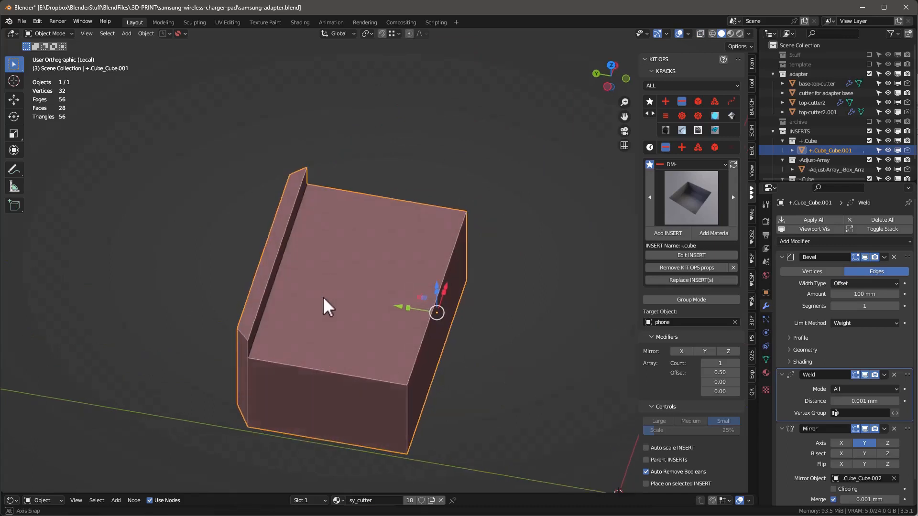
Show the details of the KIT OPS Toggle VP Display add-on in Preferences.
{"action": "left_click", "coordinate": [37, 22]}
{"action": "left_click", "coordinate": [65, 168]}
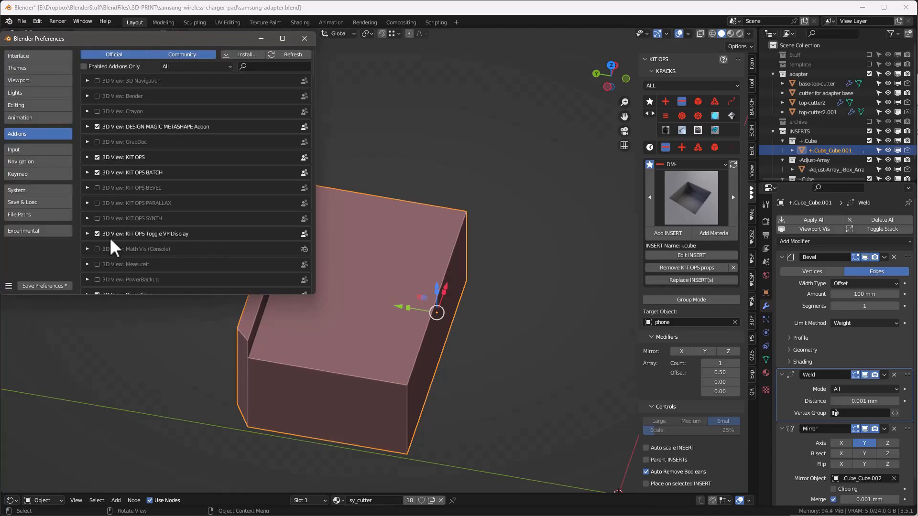
{"action": "left_click", "coordinate": [87, 233]}
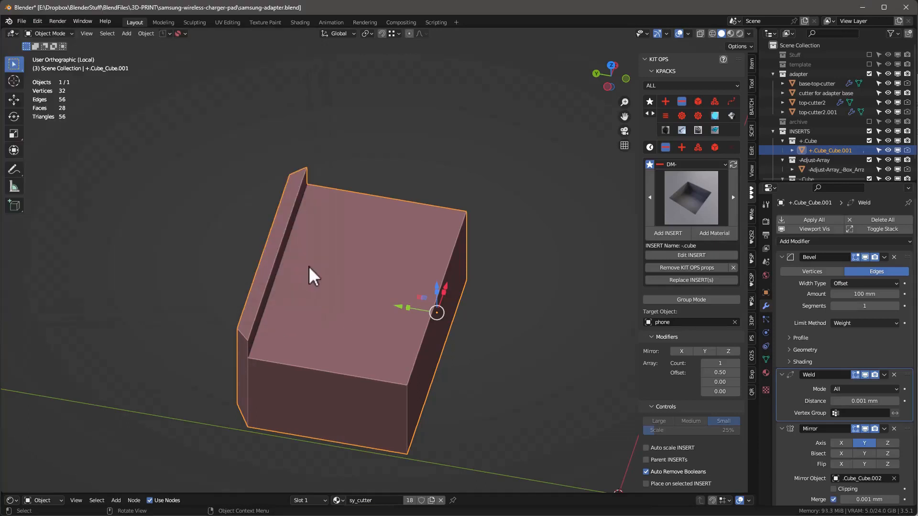
Cycle the support block's viewport display through solid and wire, ending on bounds, and leave local view.
{"action": "key", "text": "shift+alt+w"}
{"action": "key", "text": "shift+alt+w"}
{"action": "key", "text": "shift+alt+w"}
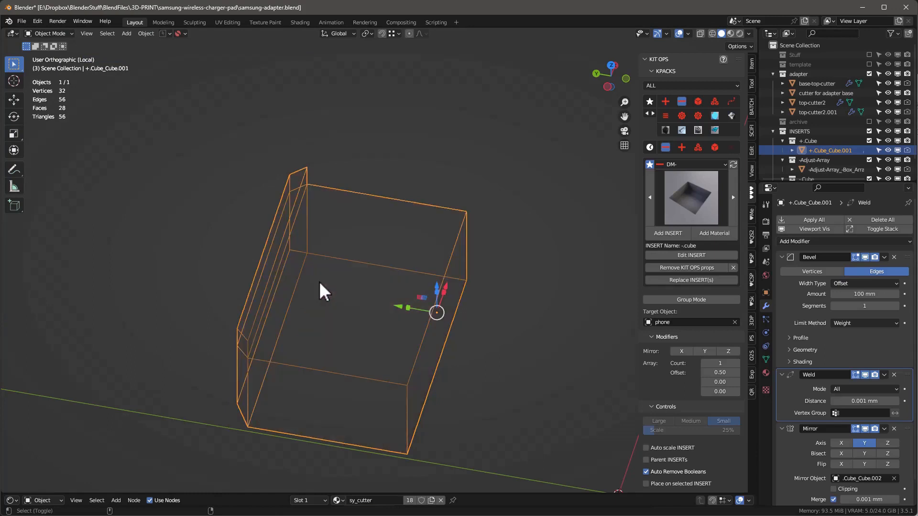
{"action": "key", "text": "shift+alt+w"}
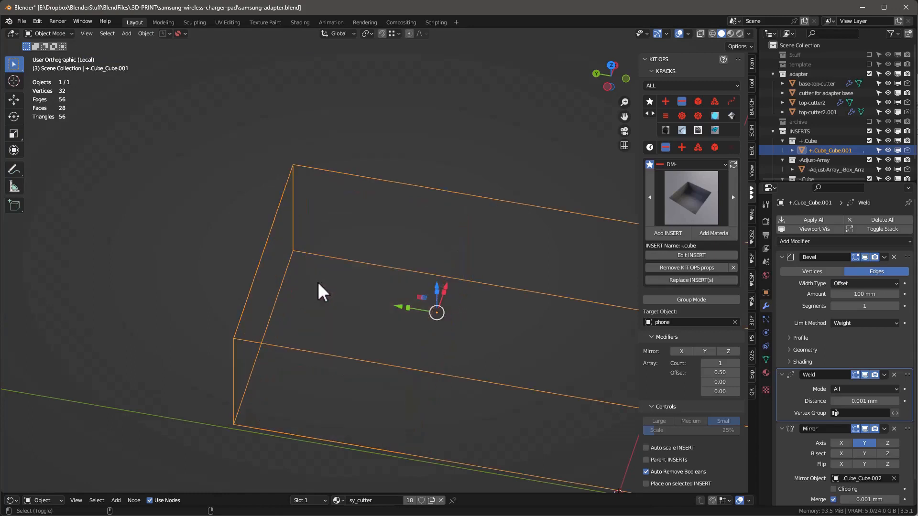
{"action": "key", "text": "shift+alt+w"}
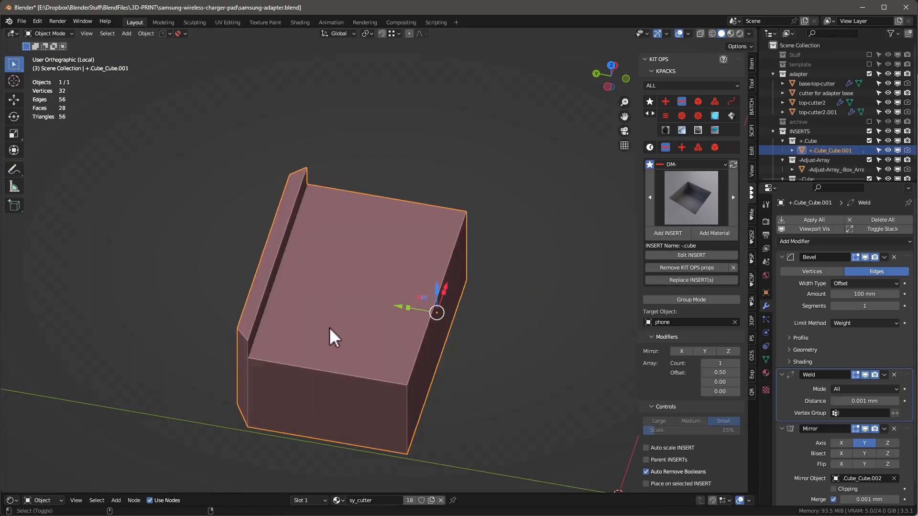
{"action": "key", "text": "shift+alt+w"}
{"action": "key", "text": "shift+alt+w"}
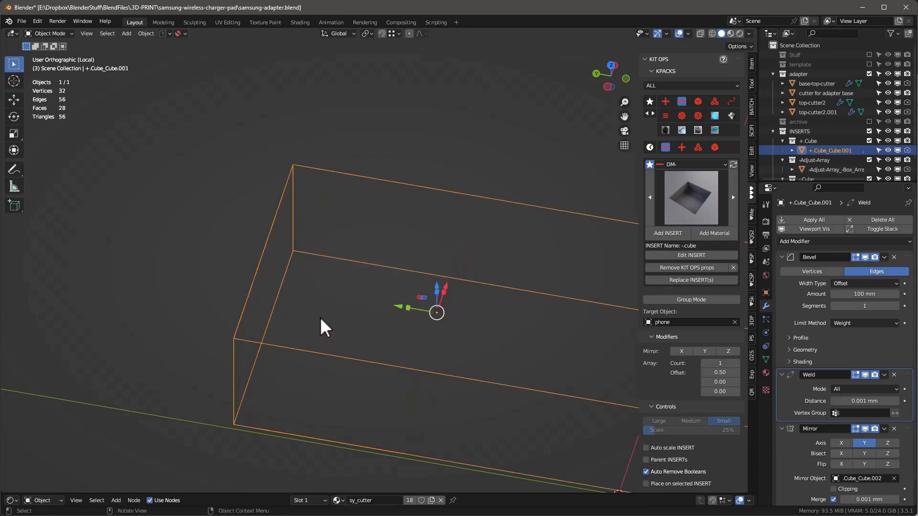
{"action": "key", "text": "KP_Divide"}
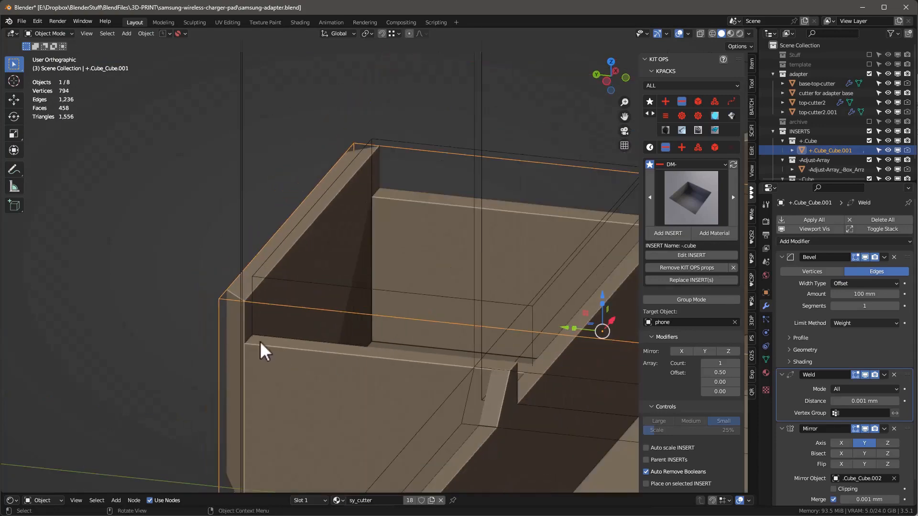
Examine the hollowed side supports and vent slots of the adapter from several angles.
{"action": "left_click", "coordinate": [176, 278]}
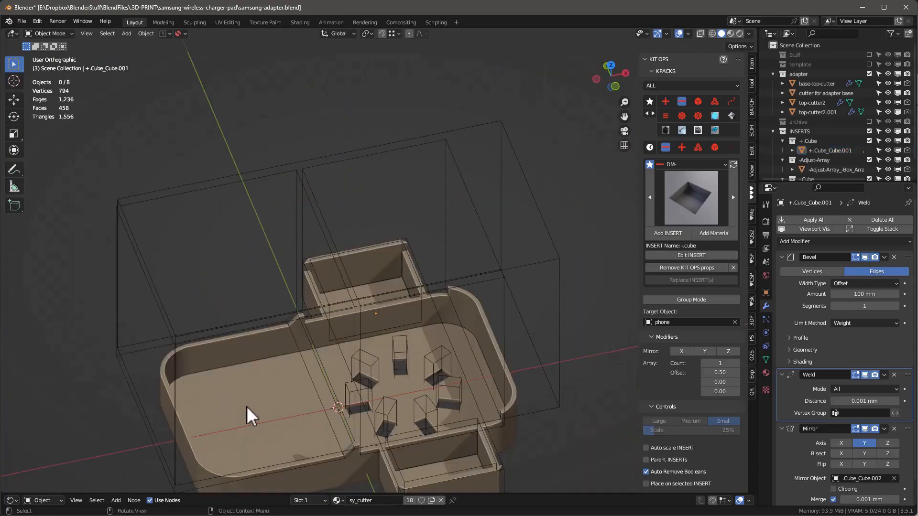
{"action": "scroll", "coordinate": [255, 407], "scroll_direction": "up", "scroll_amount": 3}
{"action": "middle_click_drag", "start_coordinate": [255, 407], "coordinate": [378, 371]}
{"action": "scroll", "coordinate": [388, 435], "scroll_direction": "down", "scroll_amount": 3}
{"action": "mouse_move", "coordinate": [388, 435]}
{"action": "middle_mouse_down"}
{"action": "mouse_move", "coordinate": [435, 449]}
{"action": "mouse_move", "coordinate": [390, 440]}
{"action": "middle_mouse_up"}
{"action": "scroll", "coordinate": [389, 419], "scroll_direction": "up", "scroll_amount": 3}
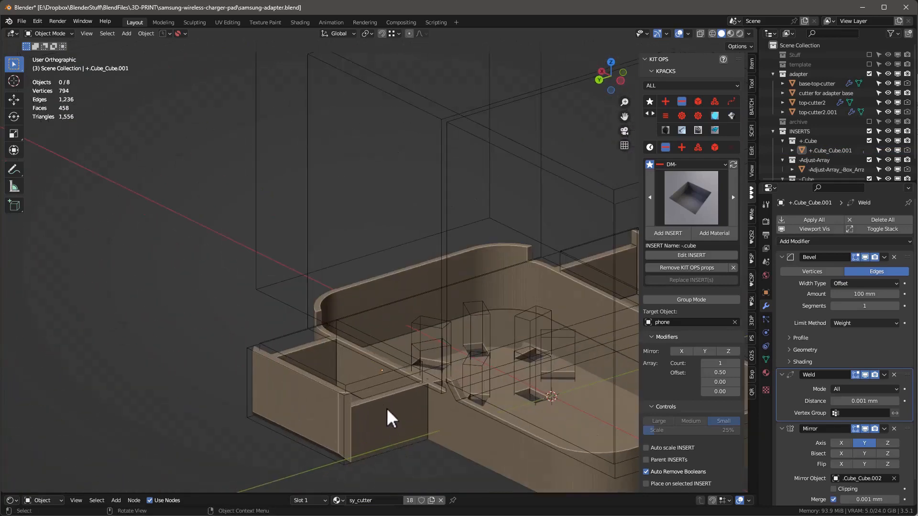
{"action": "scroll", "coordinate": [384, 406], "scroll_direction": "down", "scroll_amount": 3}
{"action": "middle_click_drag", "start_coordinate": [371, 396], "coordinate": [175, 147]}
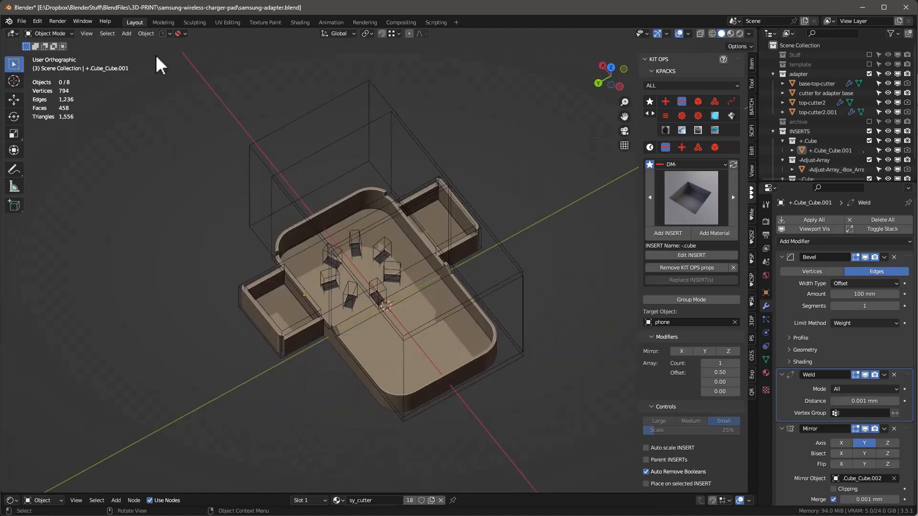
Save the samsung-adapter.blend file.
{"action": "left_click", "coordinate": [162, 33]}
{"action": "left_click", "coordinate": [175, 70]}
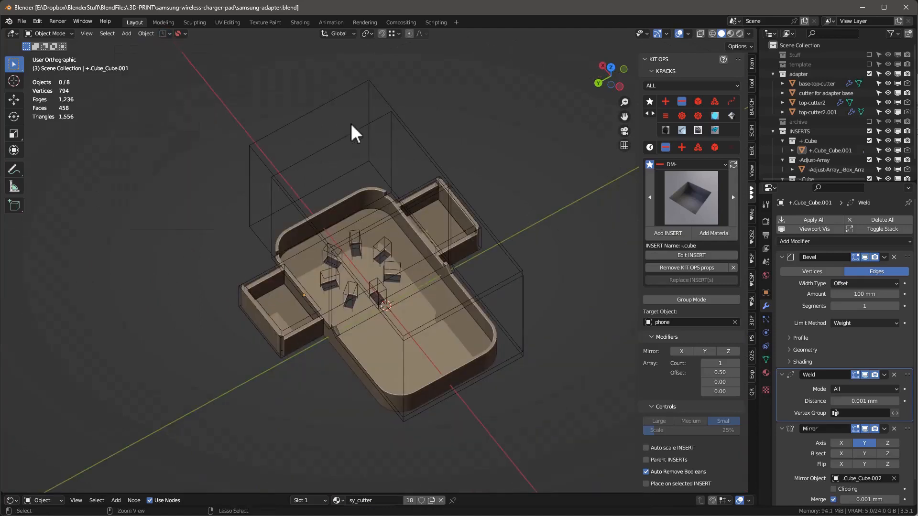
Collapse the adapter base's modifier stack and turn off viewport display of the cube cutter's Difference boolean.
{"action": "scroll", "coordinate": [404, 327], "scroll_direction": "up", "scroll_amount": 5}
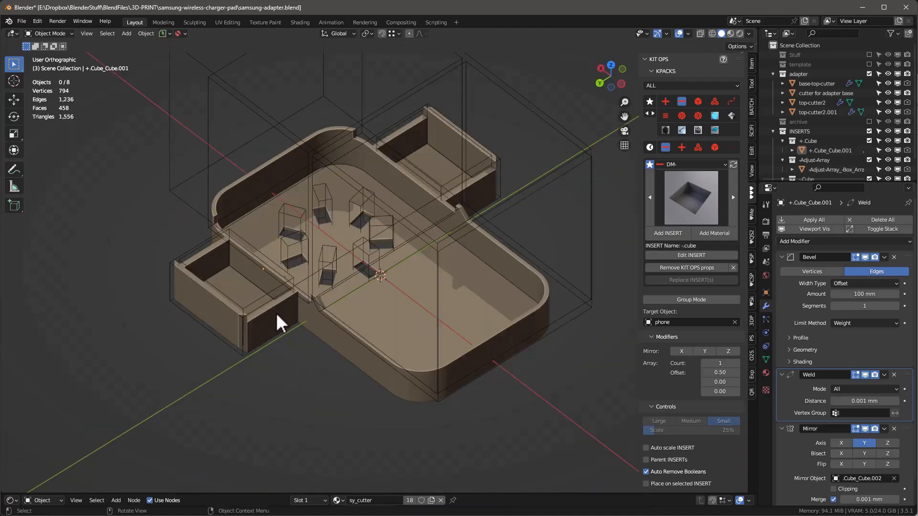
{"action": "left_click", "coordinate": [277, 313]}
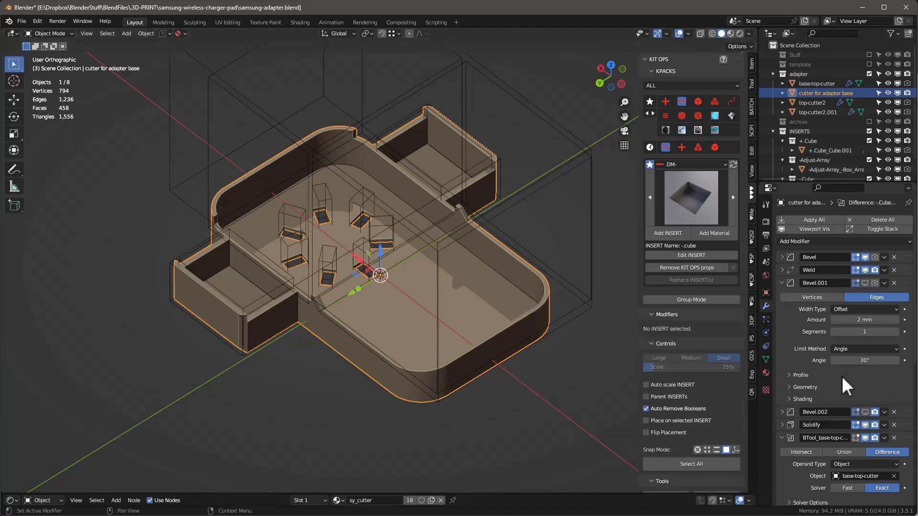
{"action": "left_click", "coordinate": [879, 228]}
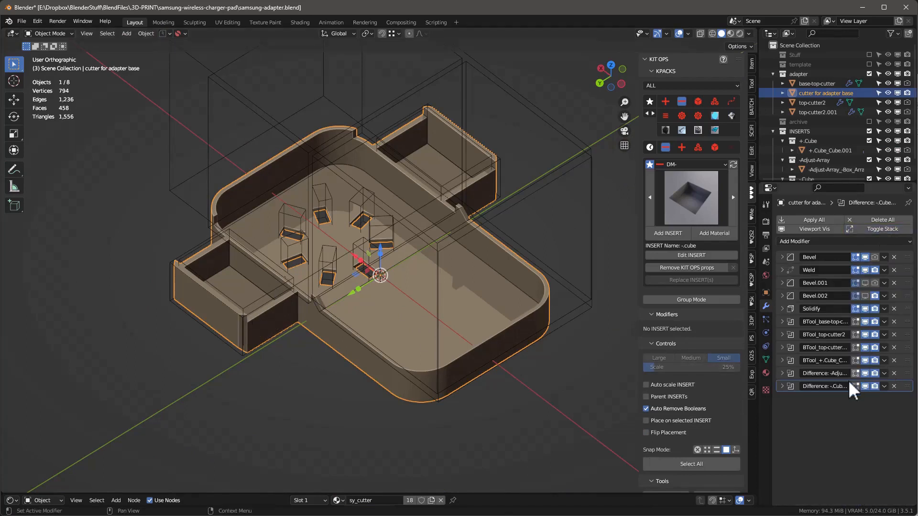
{"action": "left_click", "coordinate": [865, 386]}
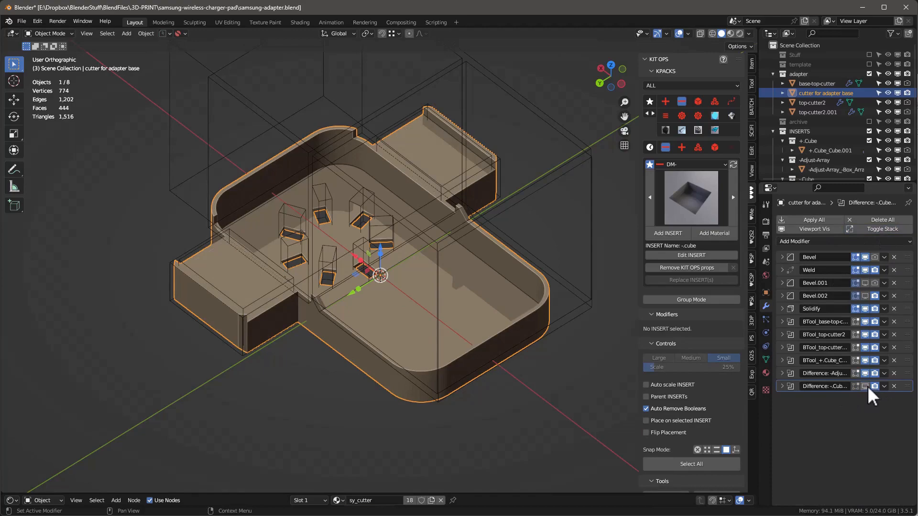
{"action": "middle_click_drag", "start_coordinate": [512, 426], "coordinate": [274, 362]}
{"action": "scroll", "coordinate": [310, 325], "scroll_direction": "up", "scroll_amount": 3}
{"action": "scroll", "coordinate": [268, 340], "scroll_direction": "down", "scroll_amount": 3}
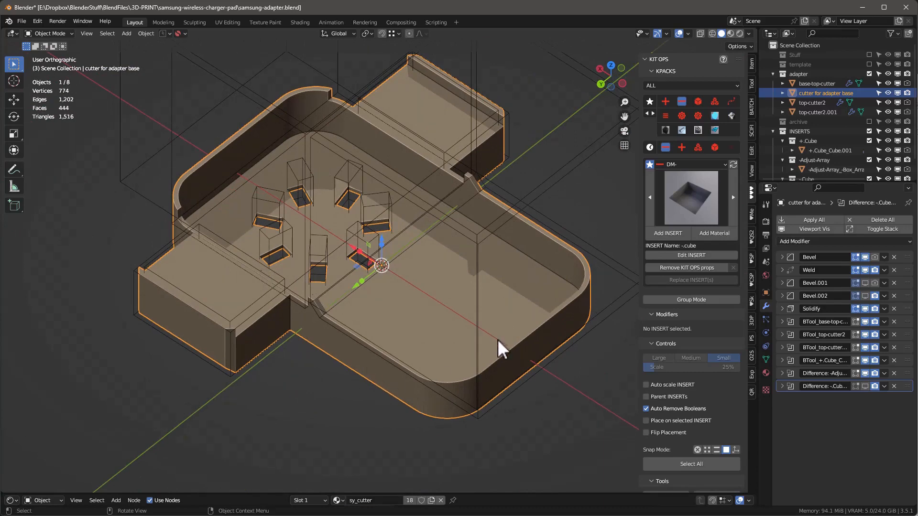
Check the adapter's underside and base vent slots, and save the samsung-adapter.blend file.
{"action": "middle_click_drag", "start_coordinate": [497, 339], "coordinate": [305, 275]}
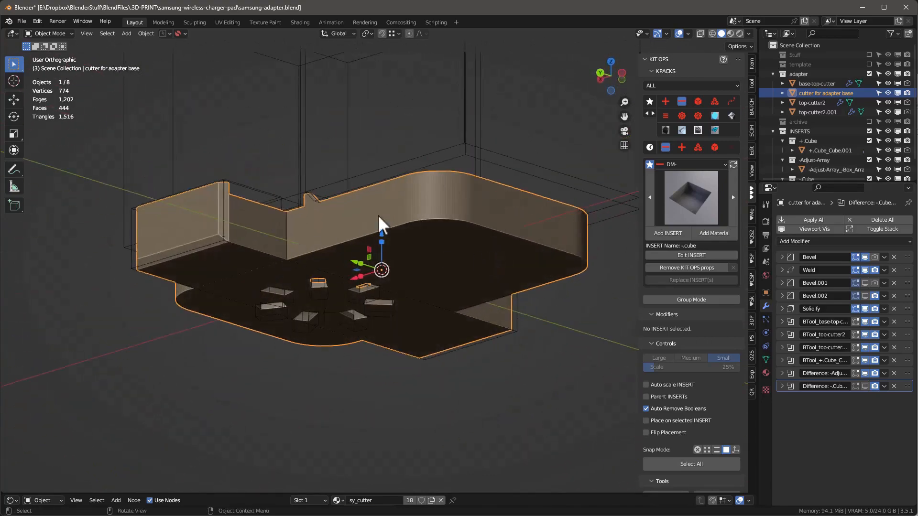
{"action": "middle_click_drag", "start_coordinate": [352, 255], "coordinate": [340, 328]}
{"action": "scroll", "coordinate": [340, 328], "scroll_direction": "up", "scroll_amount": 3}
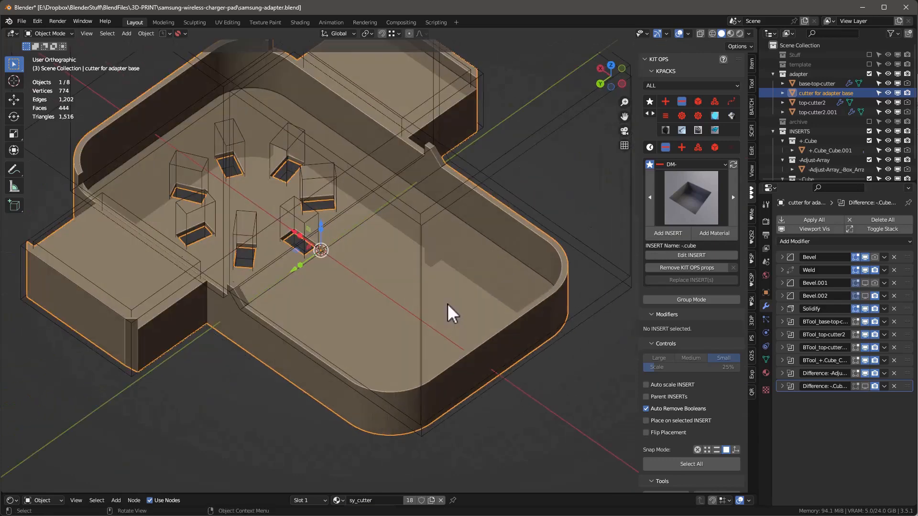
{"action": "key", "text": "ctrl+s"}
Export the adapter as samsung-adapter.stl into the samsung-wireless-charger-pad folder.
{"action": "right_click", "coordinate": [478, 286]}
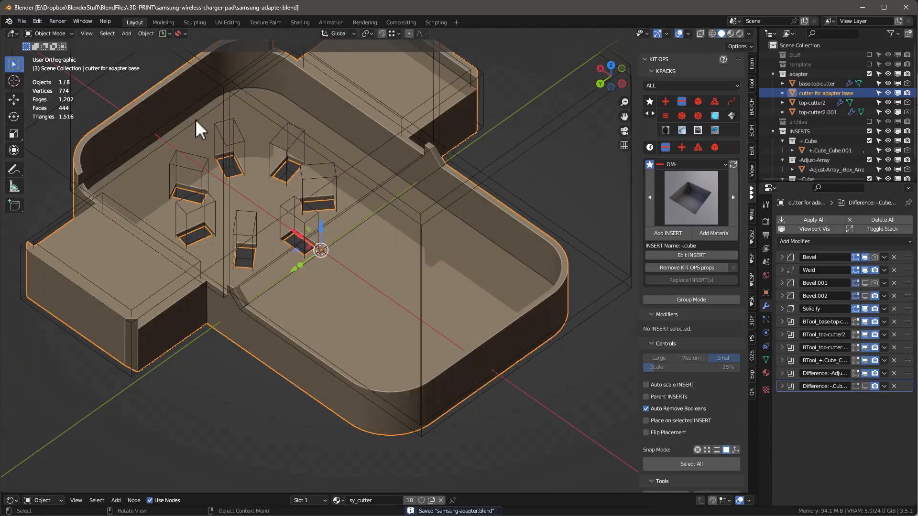
{"action": "right_click", "coordinate": [418, 262]}
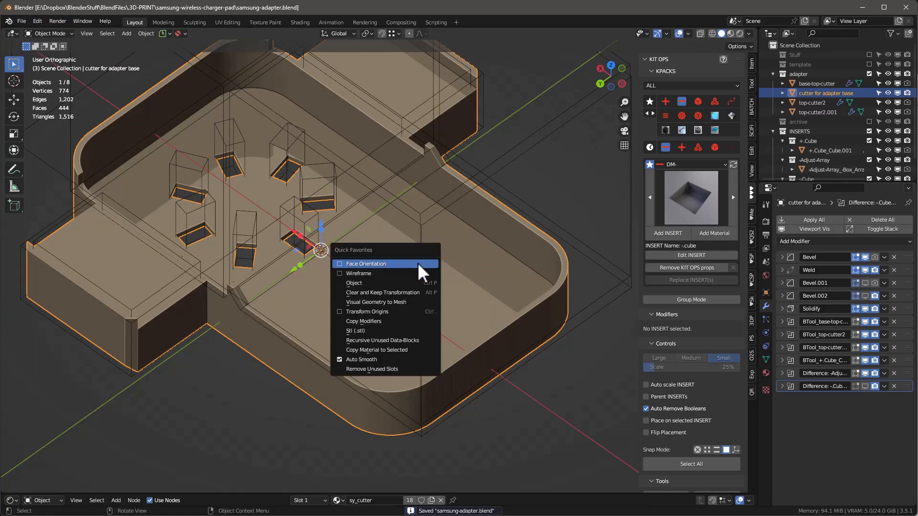
{"action": "left_click", "coordinate": [22, 21]}
{"action": "mouse_move", "coordinate": [36, 160]}
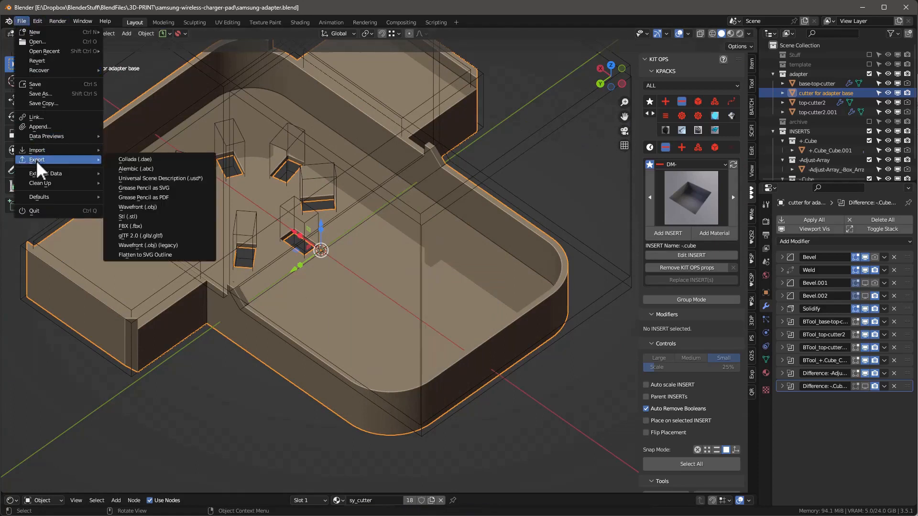
{"action": "left_click", "coordinate": [162, 216]}
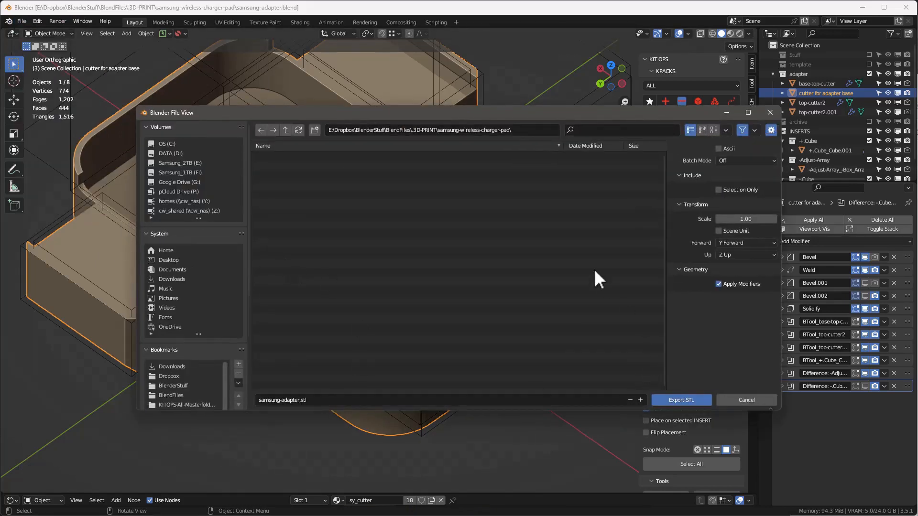
{"action": "left_click", "coordinate": [684, 399]}
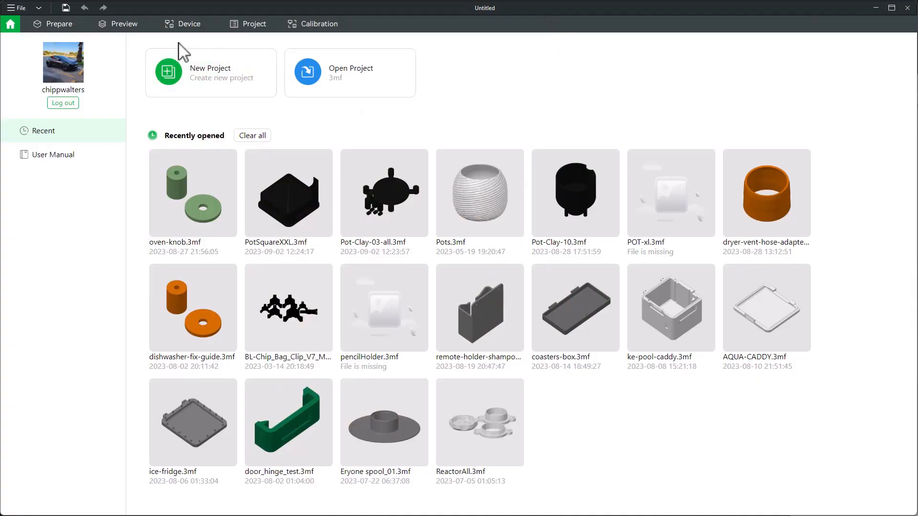
Switch to Bambu Studio, create a new project and import samsung-adapter.stl from the samsung-wireless-charger-pad folder.
{"action": "left_click", "coordinate": [188, 73]}
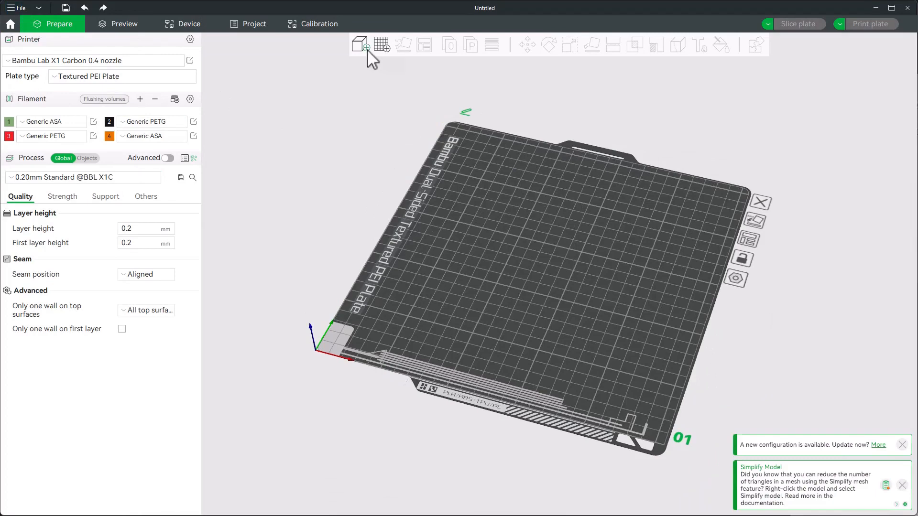
{"action": "left_click", "coordinate": [366, 51]}
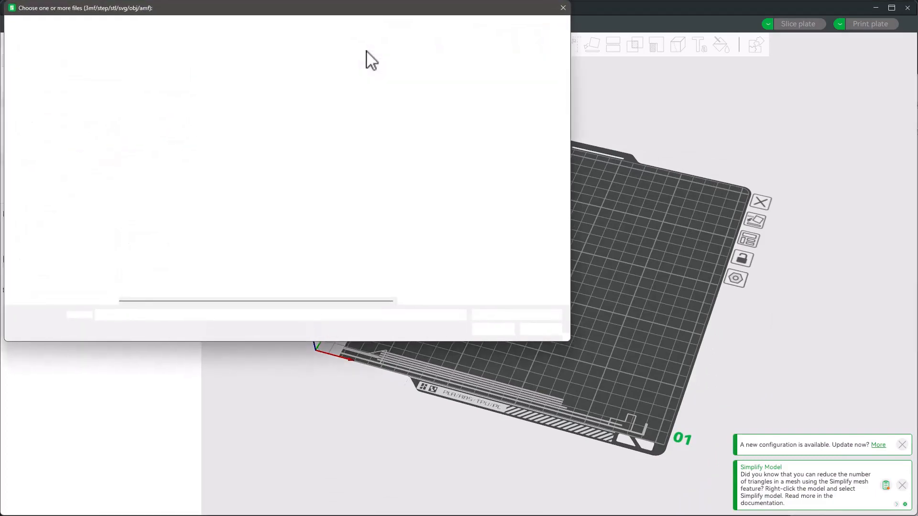
{"action": "left_click", "coordinate": [13, 263]}
{"action": "scroll", "coordinate": [62, 239], "scroll_direction": "up", "scroll_amount": 2}
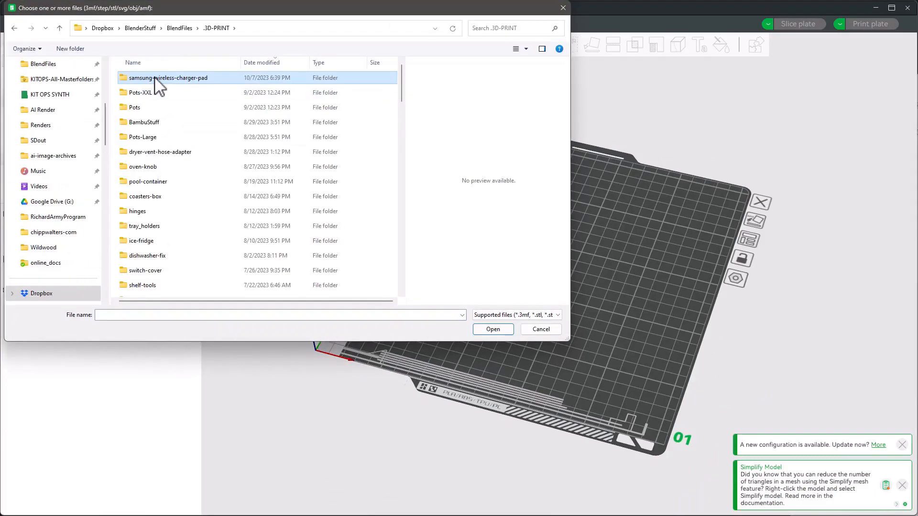
{"action": "double_click", "coordinate": [156, 78]}
{"action": "double_click", "coordinate": [152, 77]}
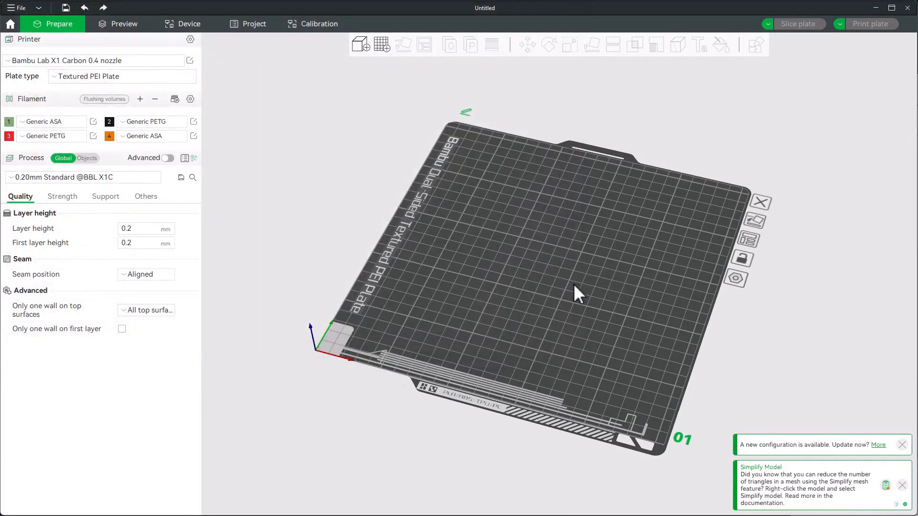
{"action": "left_click_drag", "start_coordinate": [655, 380], "coordinate": [592, 354]}
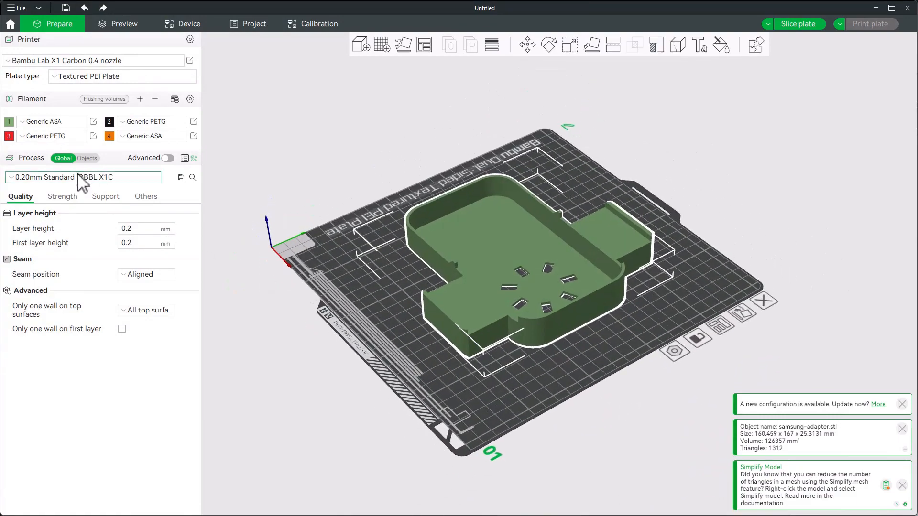
Try filament 2 on the samsung-adapter.stl object, and settle on filament 3, the red Generic PETG.
{"action": "left_click", "coordinate": [87, 159]}
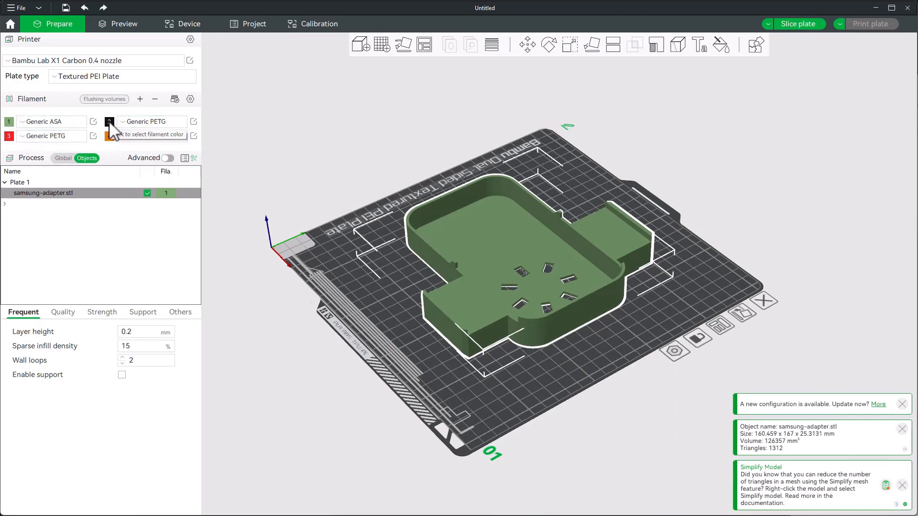
{"action": "key", "text": "2"}
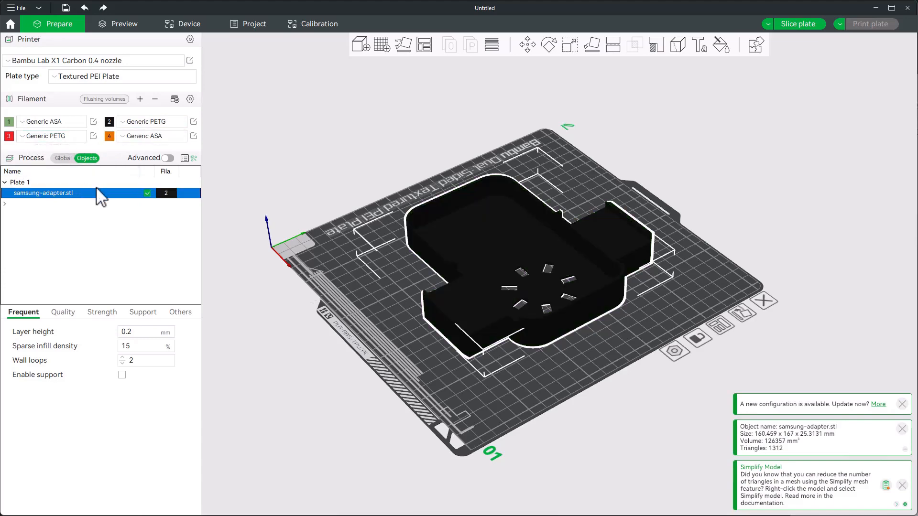
{"action": "key", "text": "3"}
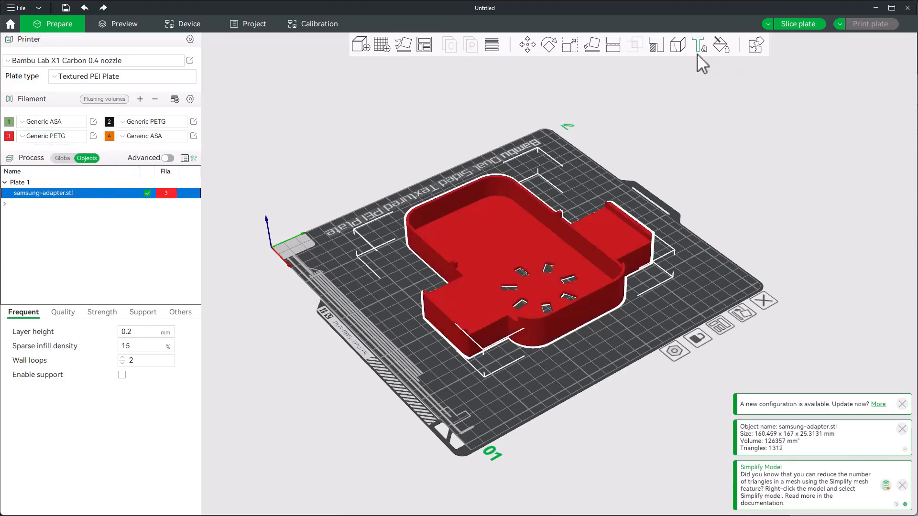
Slice the plate and examine the sliced adapter and the brim around it.
{"action": "left_click", "coordinate": [794, 24]}
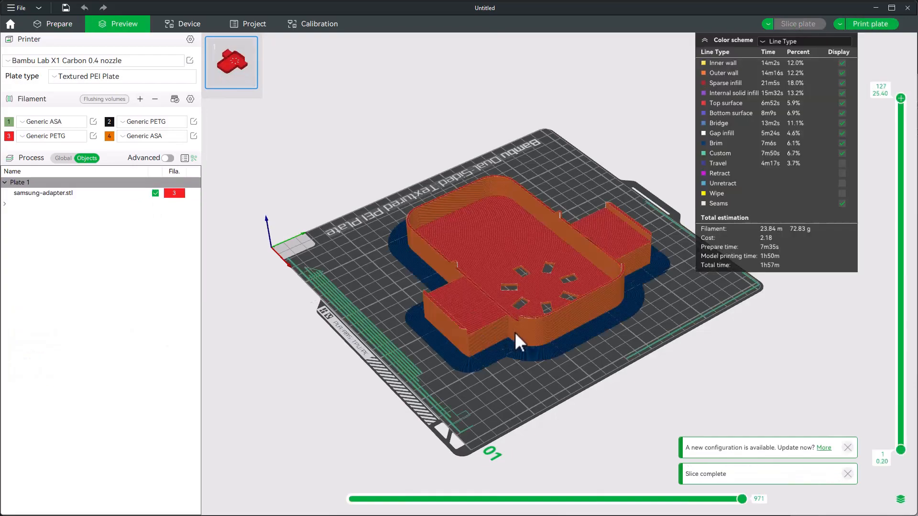
{"action": "scroll", "coordinate": [515, 333], "scroll_direction": "up", "scroll_amount": 2}
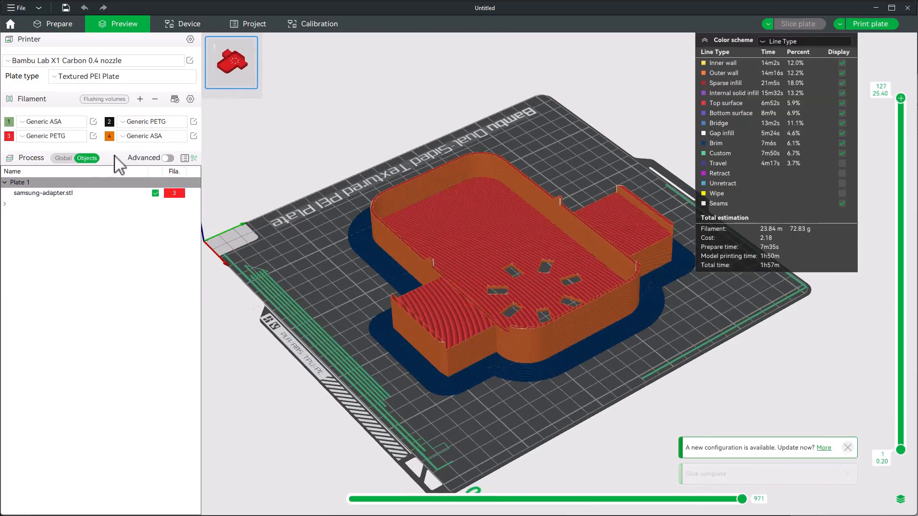
{"action": "scroll", "coordinate": [652, 344], "scroll_direction": "up", "scroll_amount": 2}
{"action": "left_click_drag", "start_coordinate": [658, 327], "coordinate": [663, 356]}
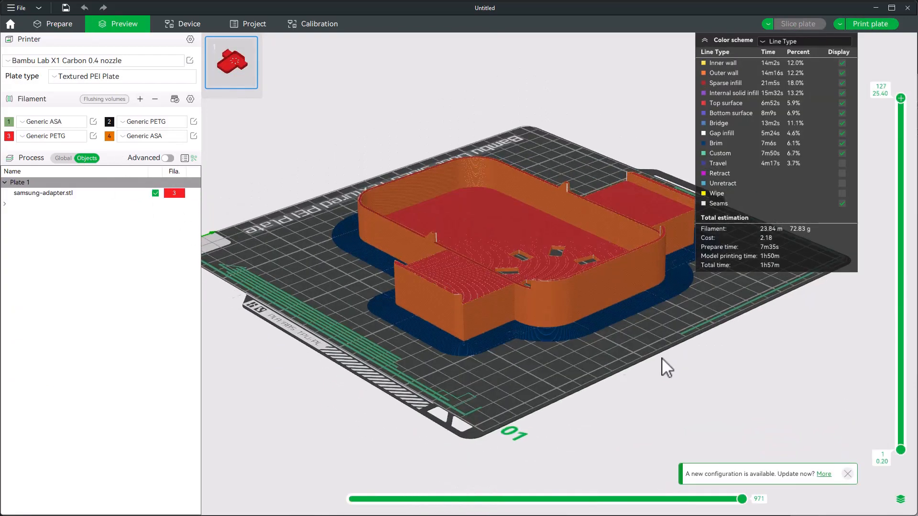
Set the global brim type to No-brim and slice the plate again.
{"action": "left_click", "coordinate": [53, 24]}
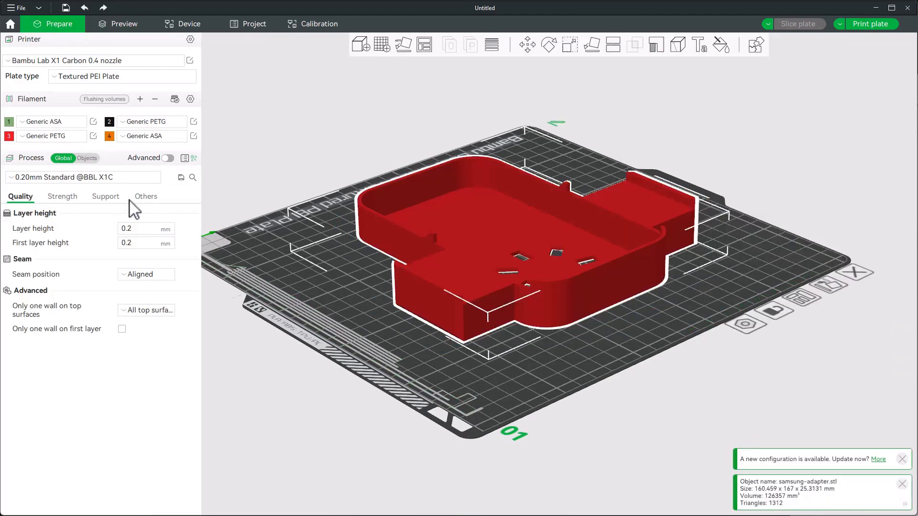
{"action": "left_click", "coordinate": [146, 196]}
{"action": "left_click", "coordinate": [146, 257]}
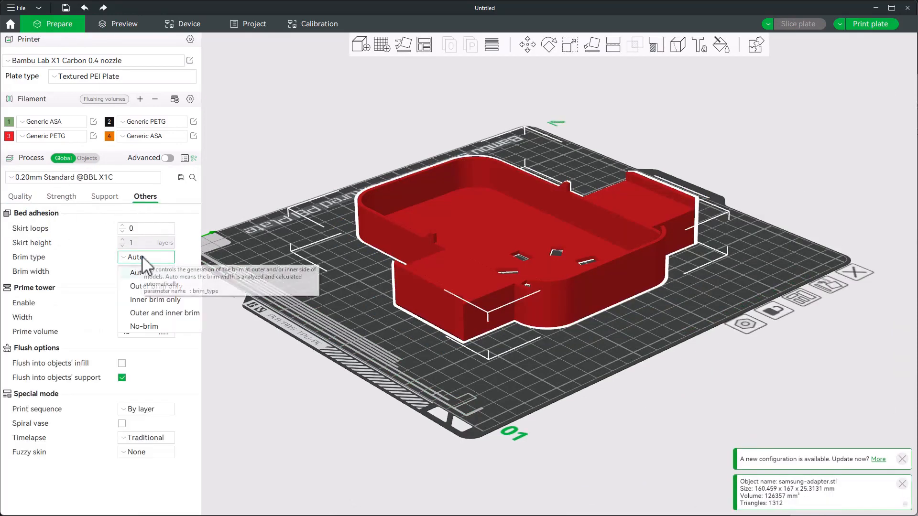
{"action": "left_click", "coordinate": [160, 327]}
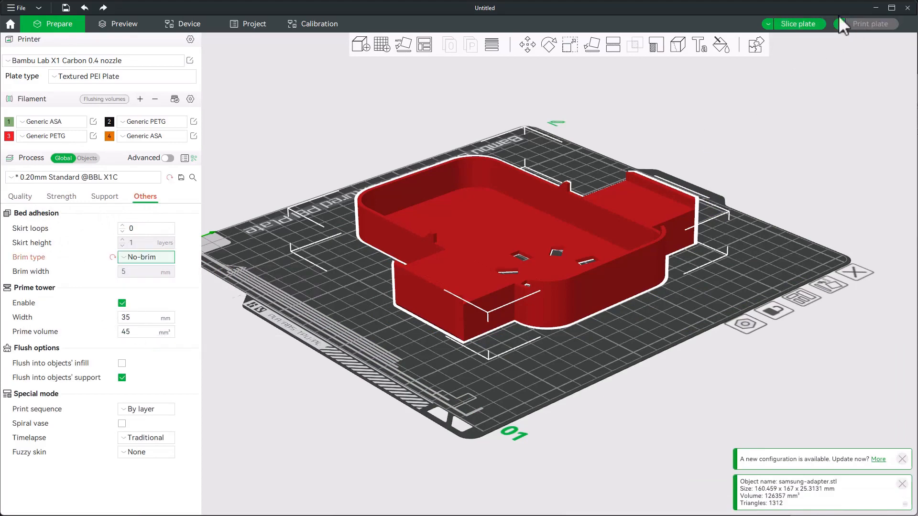
{"action": "left_click", "coordinate": [801, 24]}
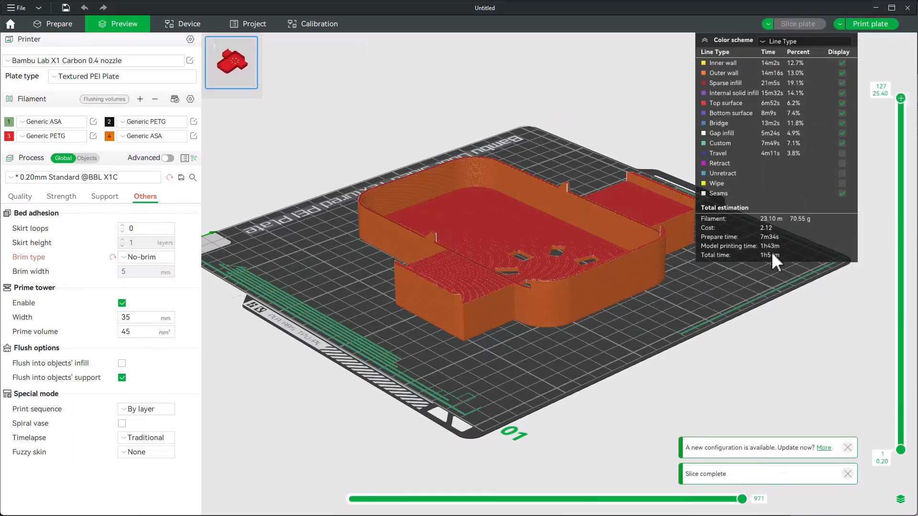
{"action": "left_click_drag", "start_coordinate": [597, 362], "coordinate": [610, 317]}
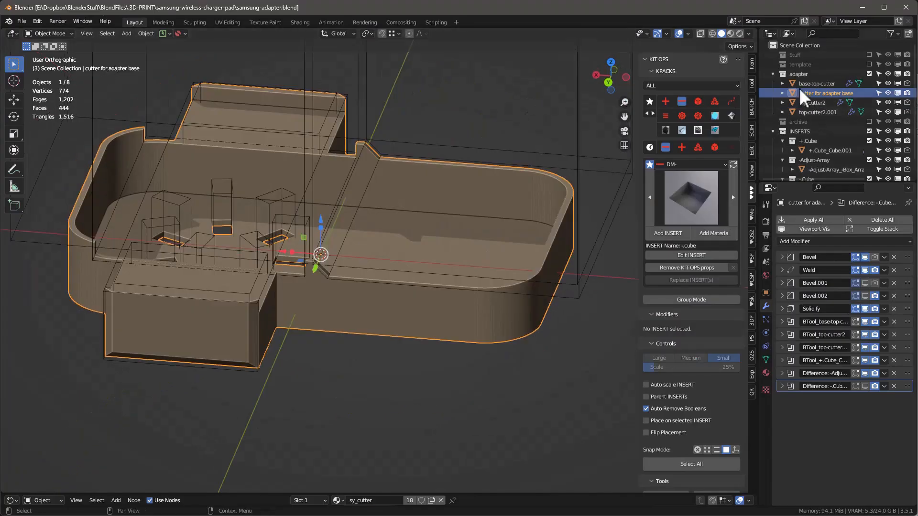
Switch to Blender, show the template collection and add an unsnapped -.cube subtracting INSERT over the charger port outline on the adapter's wall.
{"action": "left_click", "coordinate": [869, 64]}
{"action": "key", "text": "KP_1"}
{"action": "scroll", "coordinate": [329, 228], "scroll_direction": "up", "scroll_amount": 8}
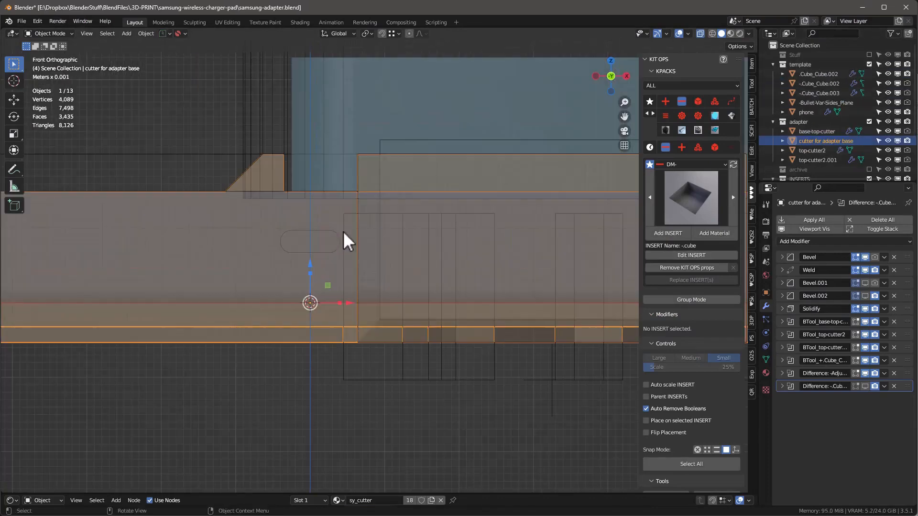
{"action": "middle_click_drag", "start_coordinate": [364, 251], "coordinate": [345, 269]}
{"action": "key", "text": "KP_1"}
{"action": "left_click", "coordinate": [697, 450]}
{"action": "left_click", "coordinate": [677, 232]}
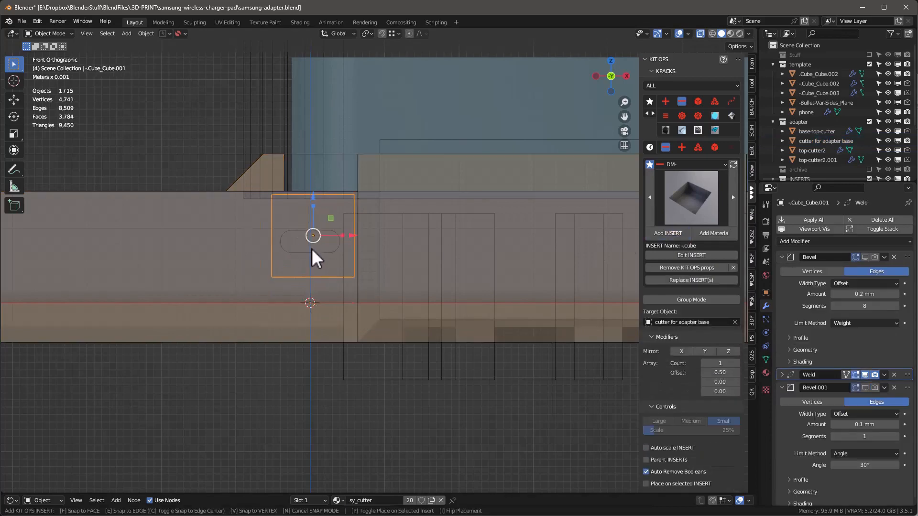
{"action": "middle_click_drag", "start_coordinate": [313, 251], "coordinate": [345, 280]}
{"action": "key", "text": "alt+z"}
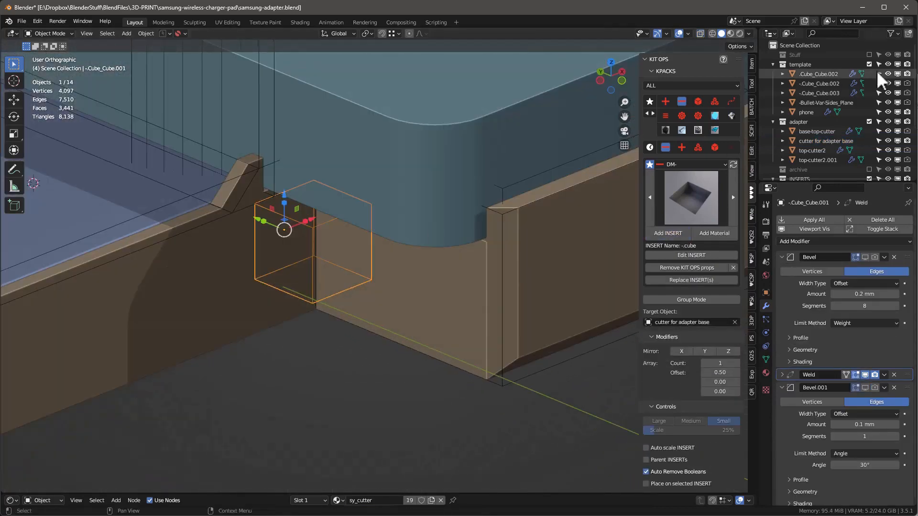
With the template hidden, scale the cube cutter to 0.545 in Z, display its first bevel and apply the scale.
{"action": "left_click", "coordinate": [869, 64]}
{"action": "mouse_move", "coordinate": [323, 271]}
{"action": "middle_mouse_down"}
{"action": "mouse_move", "coordinate": [275, 314]}
{"action": "mouse_move", "coordinate": [311, 277]}
{"action": "middle_mouse_up"}
{"action": "left_click", "coordinate": [867, 256]}
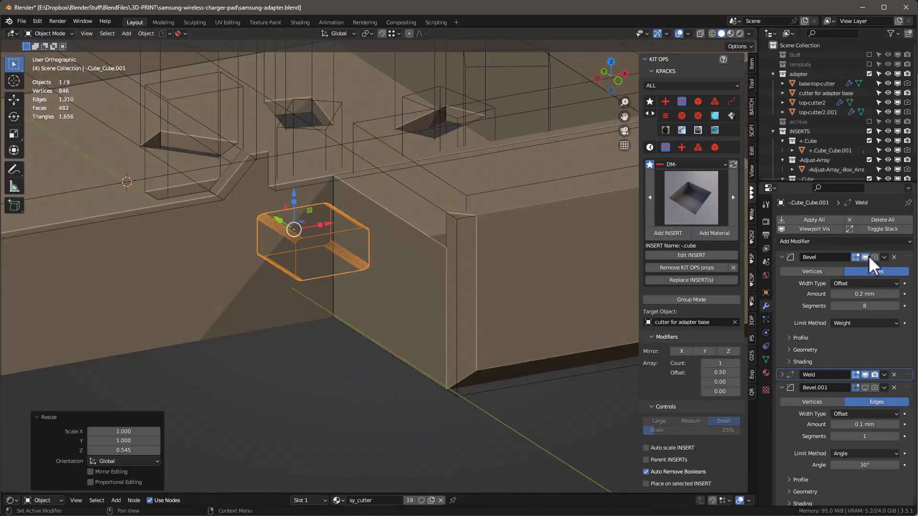
{"action": "mouse_move", "coordinate": [864, 293]}
{"action": "left_mouse_down"}
{"action": "mouse_move", "coordinate": [884, 294]}
{"action": "mouse_move", "coordinate": [865, 294]}
{"action": "left_mouse_up"}
{"action": "key", "text": "ctrl+a"}
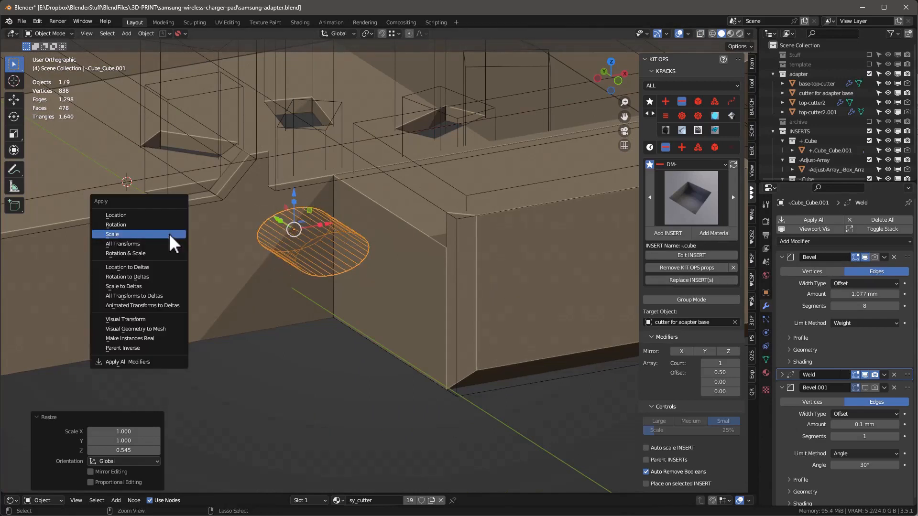
{"action": "left_click", "coordinate": [168, 234]}
Set the cutter's first Bevel amount to 50 mm and move the cutter about 4.77 mm along Y.
{"action": "left_click", "coordinate": [850, 294]}
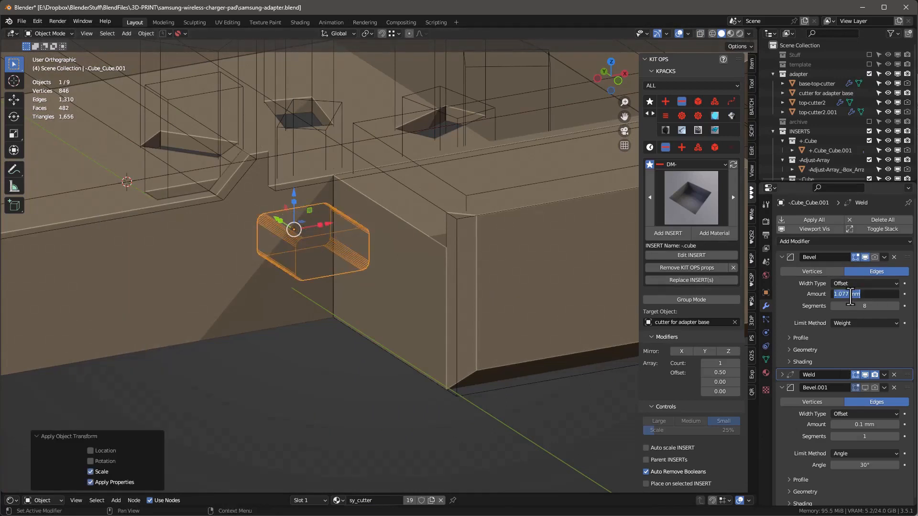
{"action": "type", "text": "50"}
{"action": "key", "text": "Return"}
{"action": "middle_click_drag", "start_coordinate": [526, 292], "coordinate": [492, 308]}
{"action": "left_click_drag", "start_coordinate": [237, 234], "coordinate": [211, 229]}
{"action": "middle_click_drag", "start_coordinate": [210, 230], "coordinate": [267, 268]}
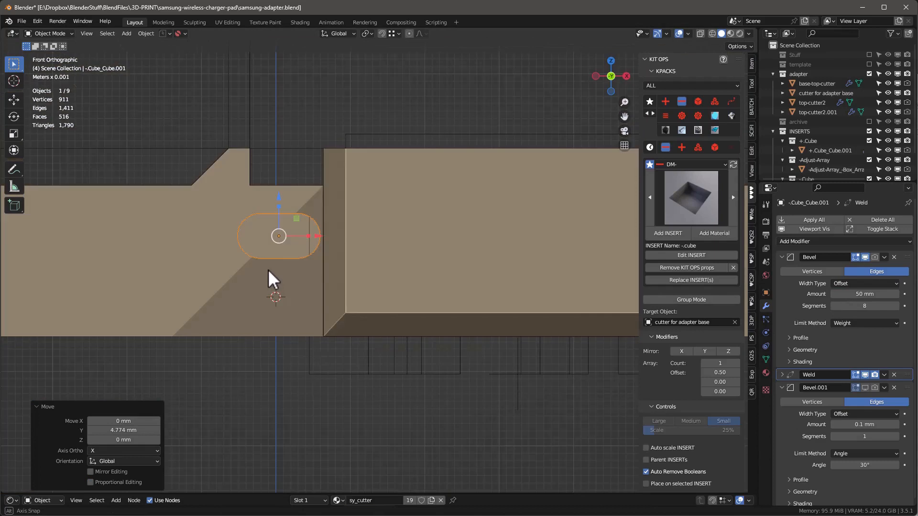
Show the template collection and shift the slot cutter about -0.26 mm along X to centre it on the charger port outline.
{"action": "left_click", "coordinate": [869, 64]}
{"action": "scroll", "coordinate": [308, 228], "scroll_direction": "up", "scroll_amount": 5}
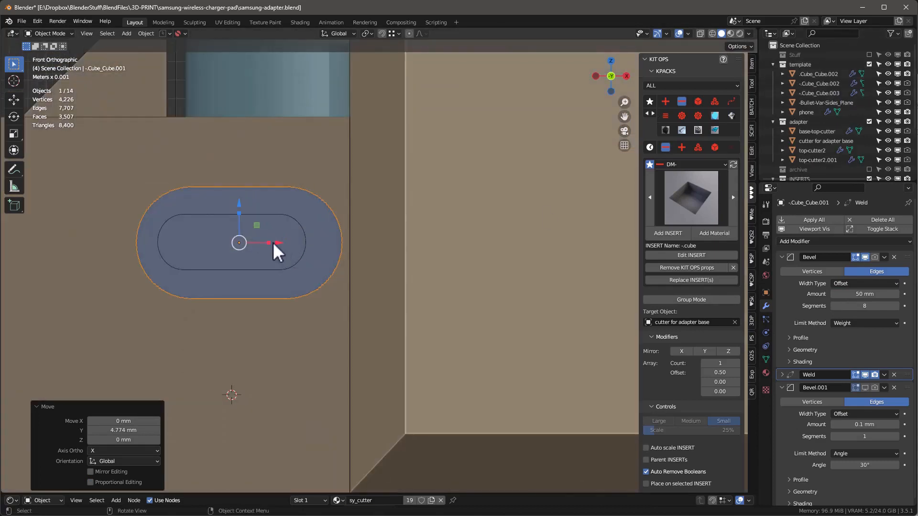
{"action": "left_click_drag", "start_coordinate": [277, 242], "coordinate": [271, 244]}
{"action": "scroll", "coordinate": [270, 242], "scroll_direction": "down", "scroll_amount": 4}
{"action": "middle_click_drag", "start_coordinate": [267, 235], "coordinate": [254, 220]}
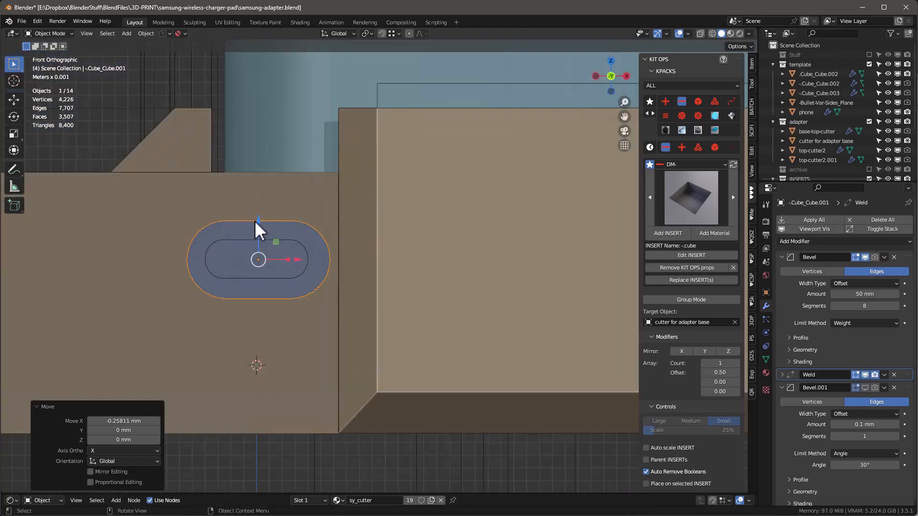
Scale the slot cutter by about 1.44 along Z and apply its scale.
{"action": "key", "text": "s"}
{"action": "key", "text": "z"}
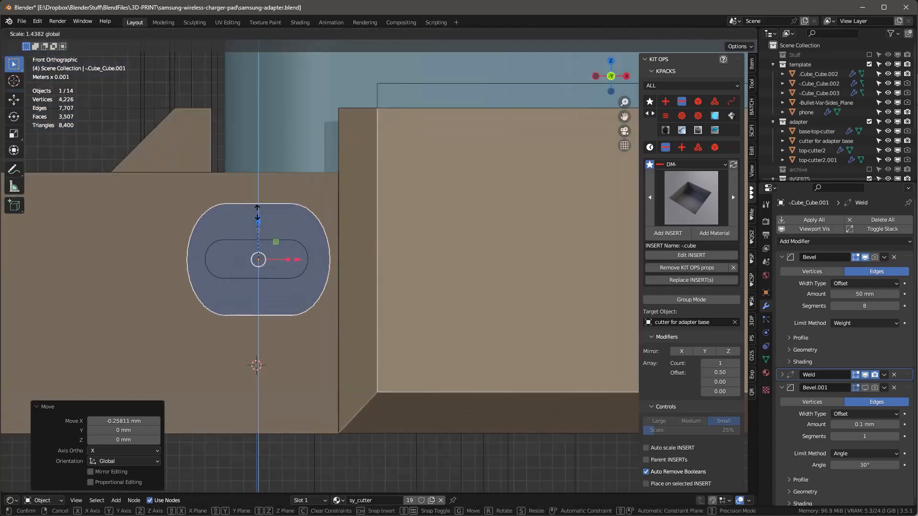
{"action": "left_click", "coordinate": [257, 213]}
{"action": "key", "text": "ctrl+a"}
{"action": "key", "text": "s"}
{"action": "middle_click_drag", "start_coordinate": [269, 271], "coordinate": [447, 297]}
Save the file and export only the selected adapter base with modifiers applied, overwriting samsung-adapter.stl.
{"action": "left_click", "coordinate": [436, 314]}
{"action": "key", "text": "ctrl+s"}
{"action": "key", "text": "q"}
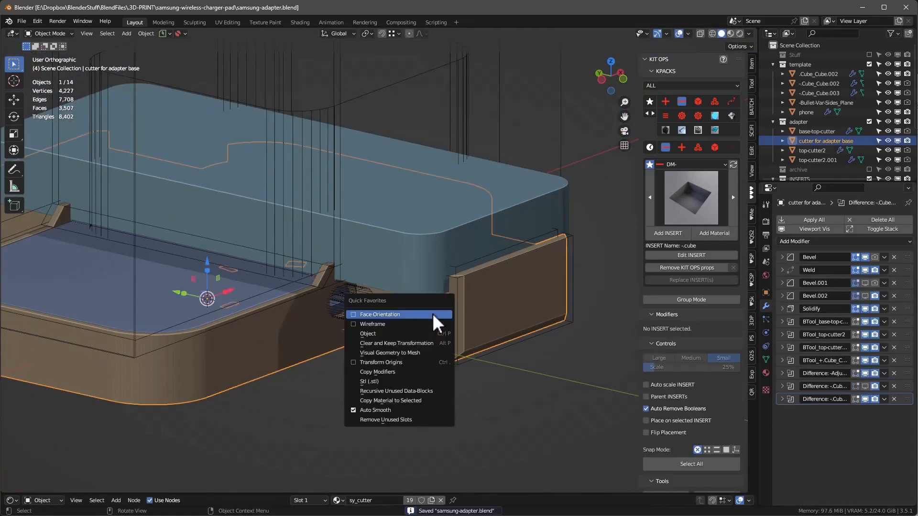
{"action": "left_click", "coordinate": [381, 381]}
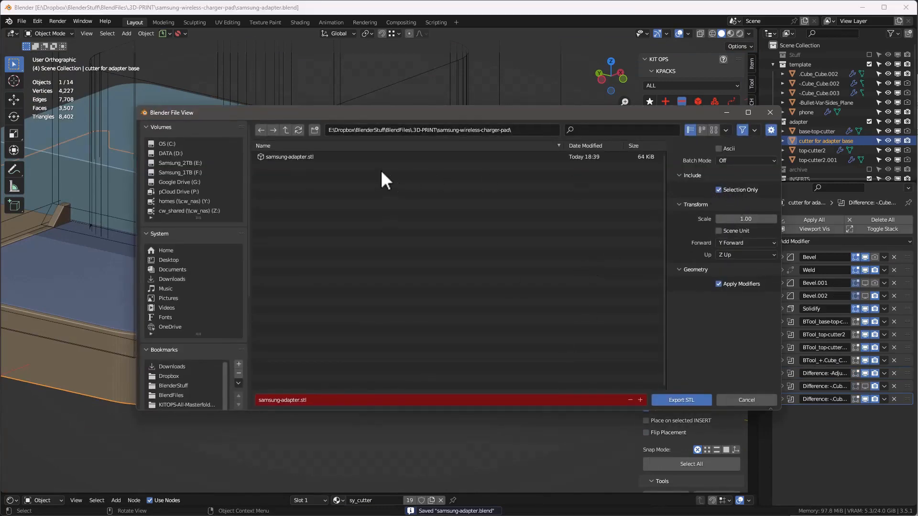
{"action": "left_click", "coordinate": [688, 400]}
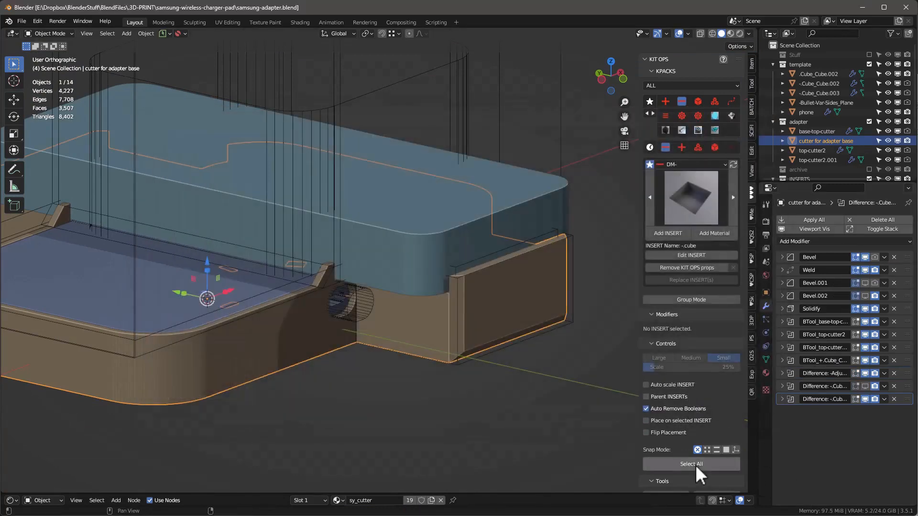
Switch to Bambu Studio, return to plate preparation and reload the adapter model from disk.
{"action": "key", "text": "alt+Tab"}
{"action": "left_click", "coordinate": [458, 289]}
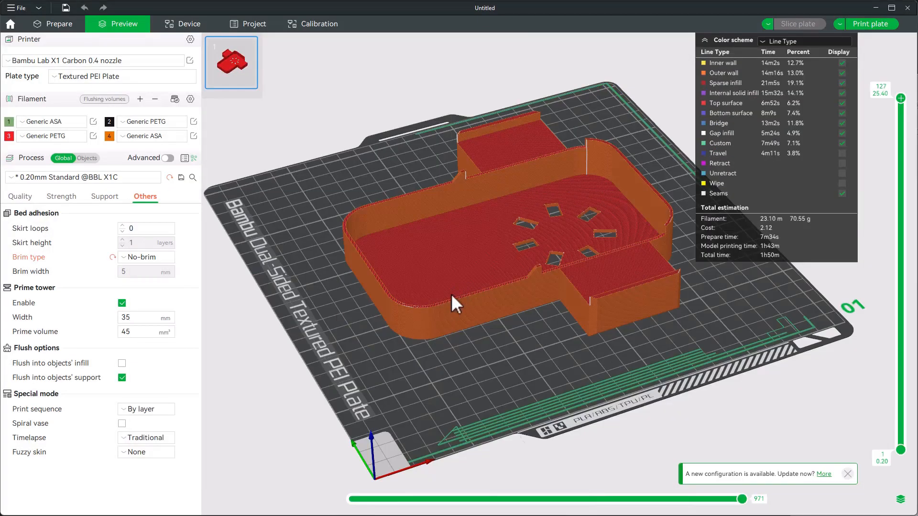
{"action": "left_click", "coordinate": [59, 22]}
{"action": "right_click", "coordinate": [482, 231]}
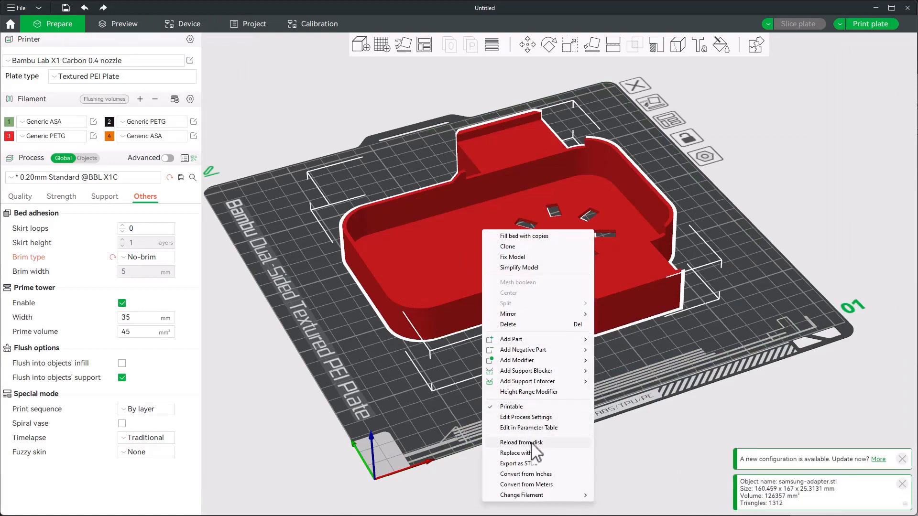
{"action": "left_click", "coordinate": [521, 443]}
Check the new cable port opening on the reloaded model and slice the plate.
{"action": "scroll", "coordinate": [567, 310], "scroll_direction": "up", "scroll_amount": 5}
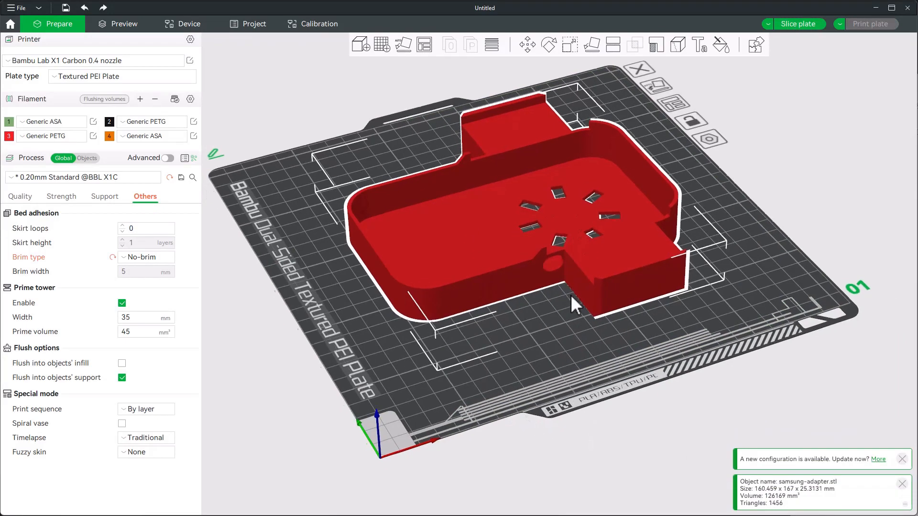
{"action": "scroll", "coordinate": [575, 292], "scroll_direction": "up", "scroll_amount": 3}
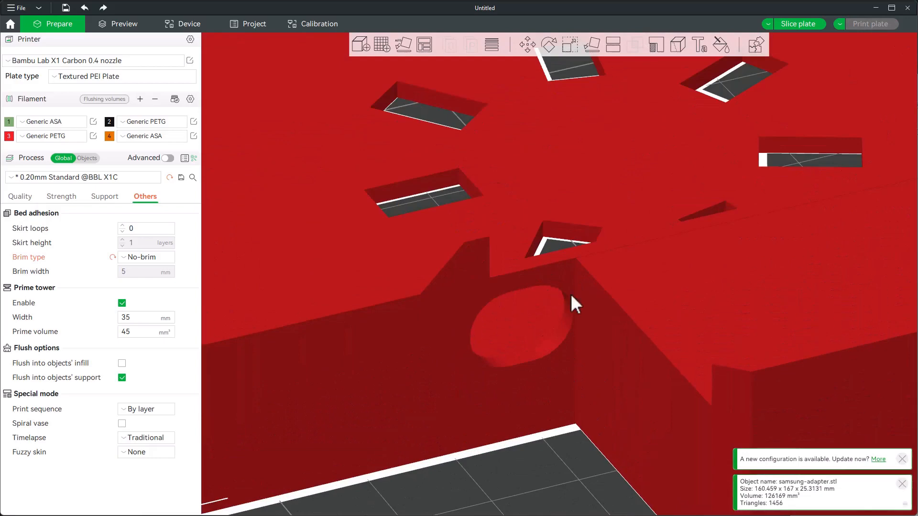
{"action": "scroll", "coordinate": [539, 315], "scroll_direction": "down", "scroll_amount": 4}
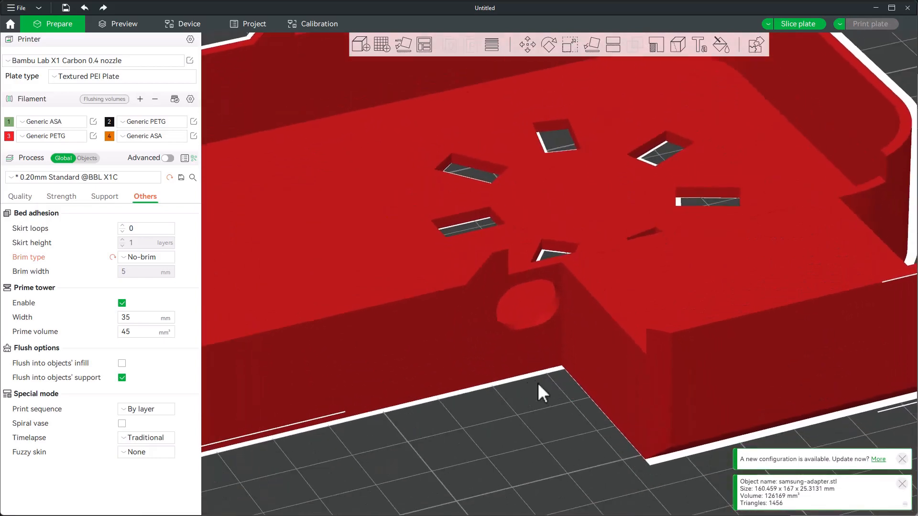
{"action": "left_click", "coordinate": [802, 23]}
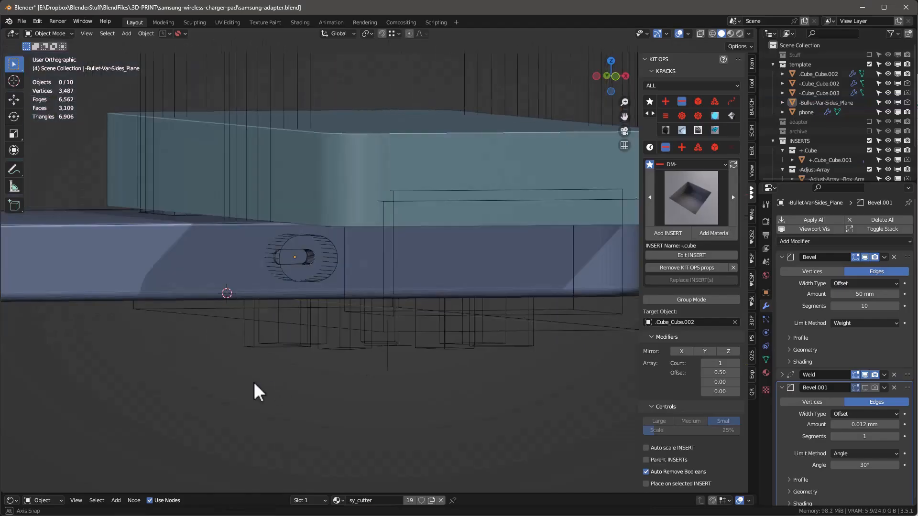
In Blender, with the adapter hidden, lower the small bullet-shaped port cutter on the charger pad by 3 mm along Z.
{"action": "middle_click_drag", "start_coordinate": [255, 385], "coordinate": [304, 364]}
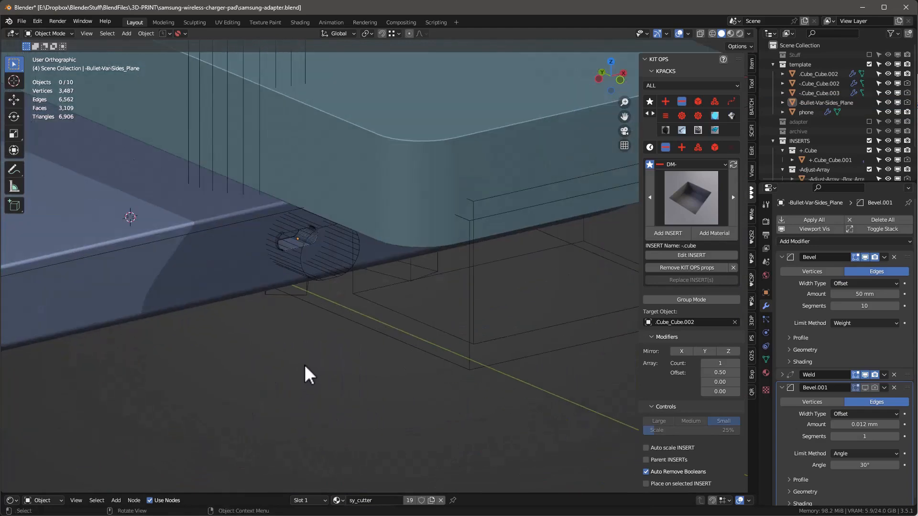
{"action": "left_click", "coordinate": [297, 239]}
{"action": "left_click", "coordinate": [314, 241]}
{"action": "middle_click_drag", "start_coordinate": [313, 282], "coordinate": [369, 260]}
{"action": "left_click_drag", "start_coordinate": [310, 210], "coordinate": [225, 335]}
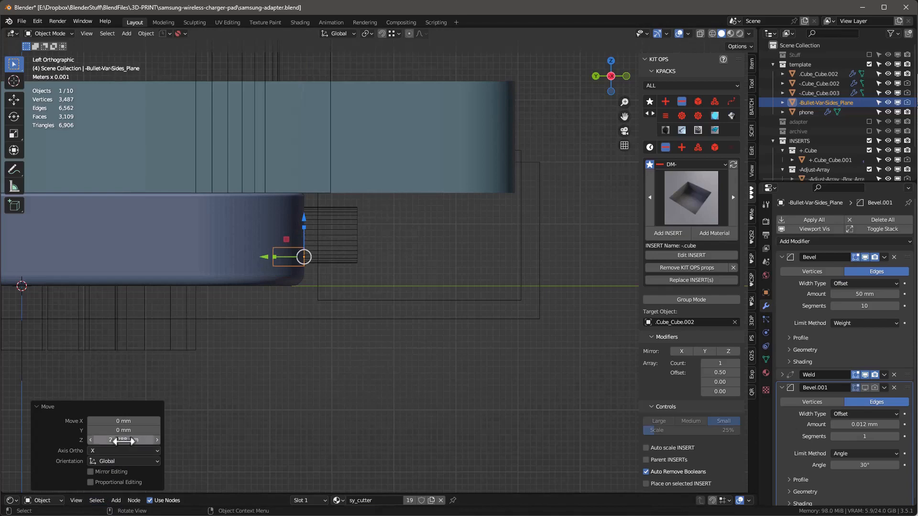
{"action": "middle_click_drag", "start_coordinate": [373, 254], "coordinate": [354, 216]}
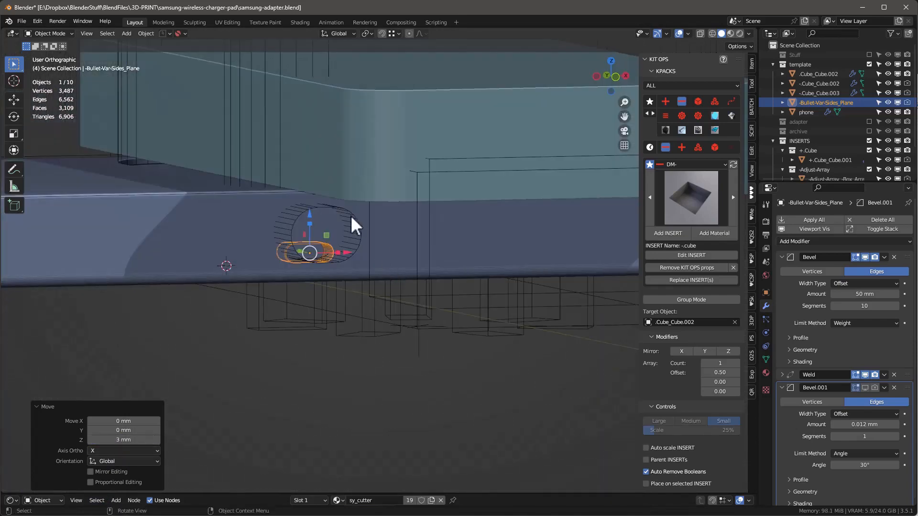
Lower the larger slot cutter about 3.08 mm along Z around the port, show the adapter collection and lower it about 0.39 mm more.
{"action": "left_click", "coordinate": [322, 209]}
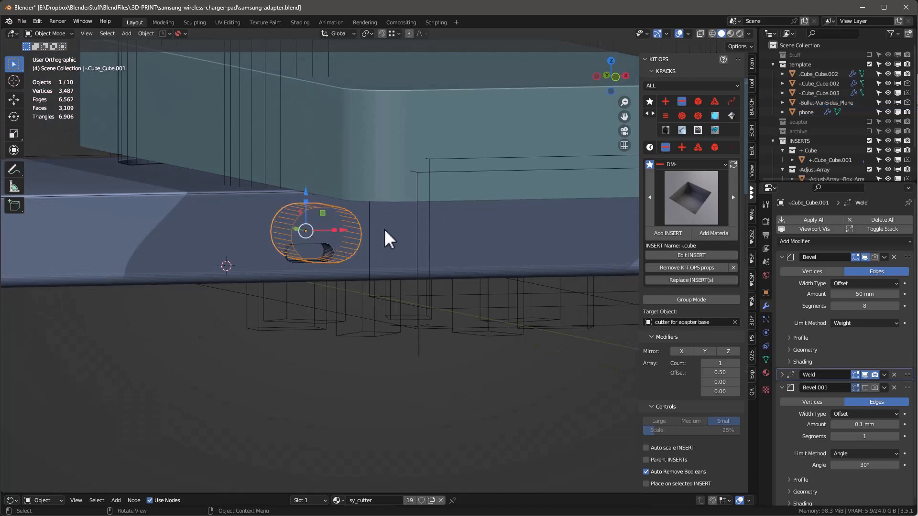
{"action": "key", "text": "KP_1"}
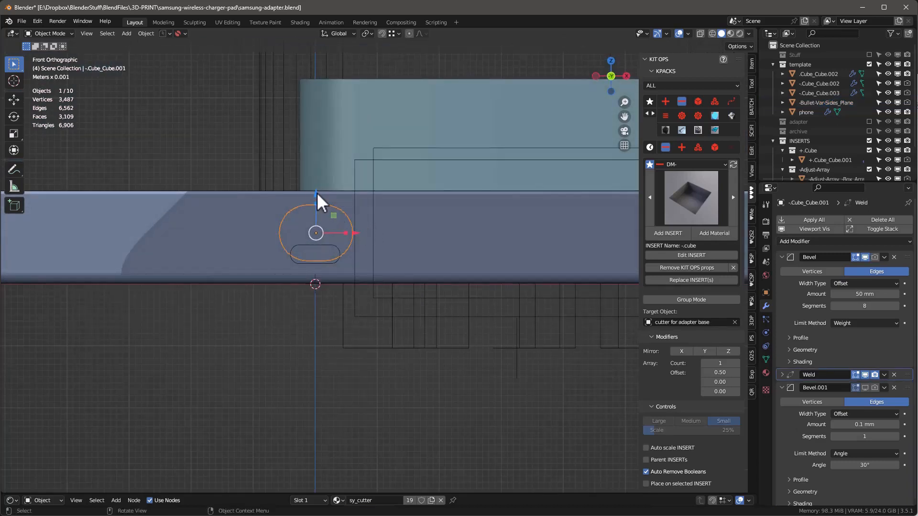
{"action": "left_click_drag", "start_coordinate": [317, 194], "coordinate": [319, 213]}
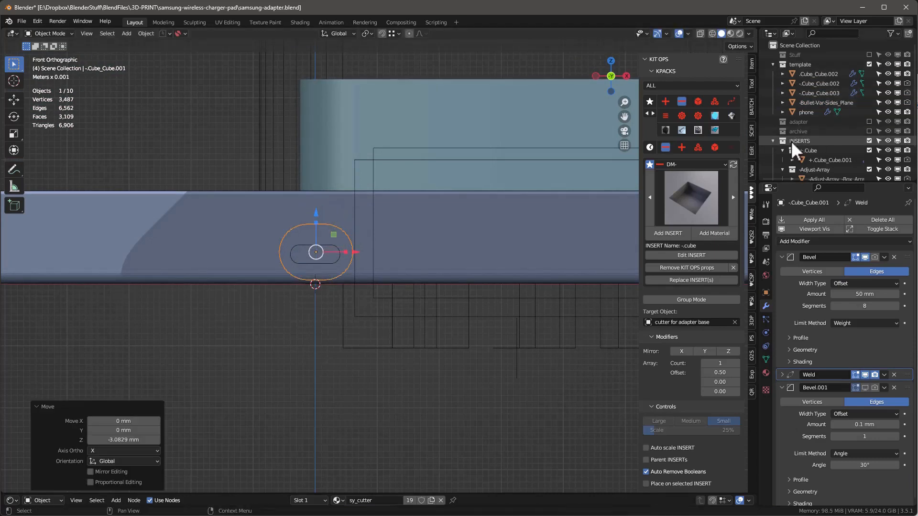
{"action": "left_click", "coordinate": [869, 122]}
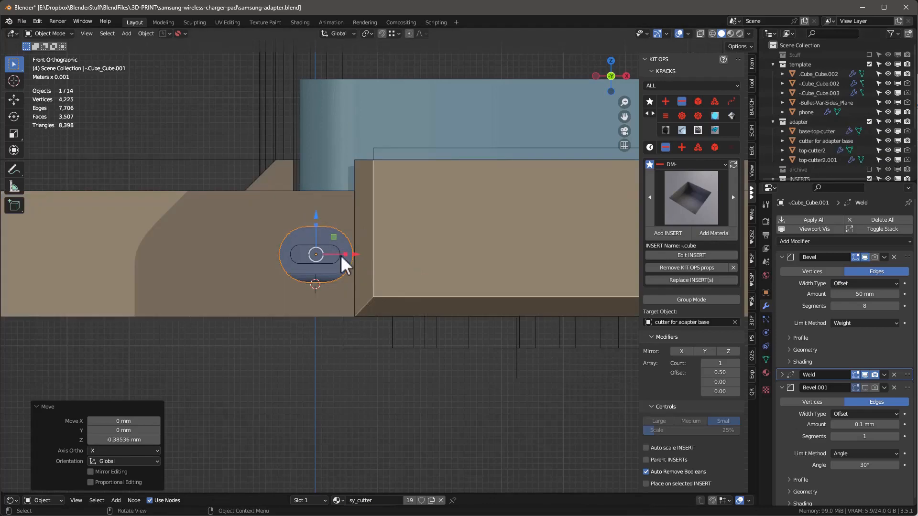
Save the file as the incremental version samsung-adapter_01.blend.
{"action": "middle_click_drag", "start_coordinate": [273, 277], "coordinate": [334, 305]}
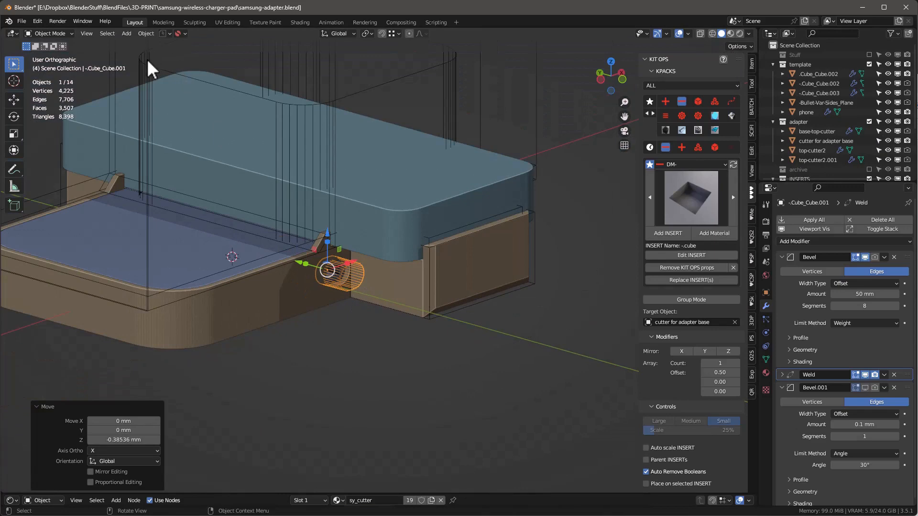
{"action": "key", "text": "ctrl+s"}
{"action": "middle_click_drag", "start_coordinate": [150, 64], "coordinate": [261, 246]}
Add a KIT OPS .cylinder cutter to the underside of the adapter base, using face snap mode.
{"action": "middle_click_drag", "start_coordinate": [274, 375], "coordinate": [315, 331]}
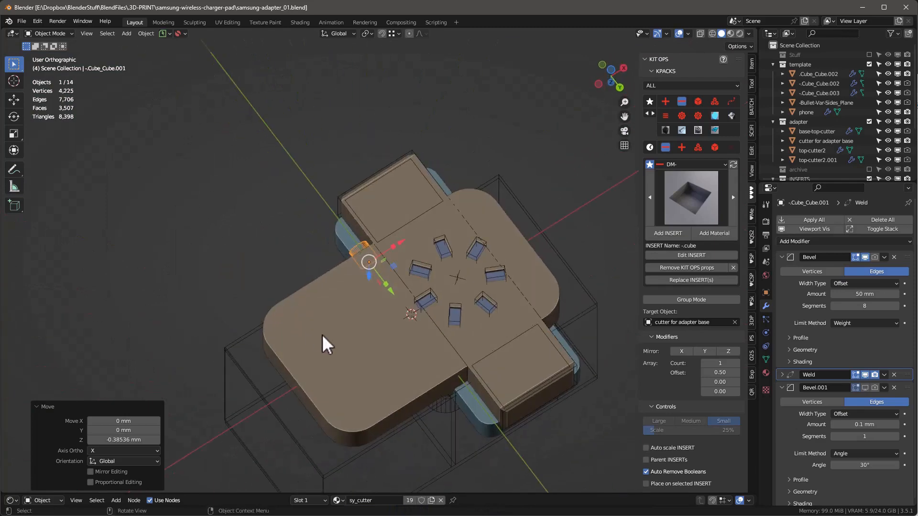
{"action": "left_click", "coordinate": [383, 358]}
{"action": "middle_click_drag", "start_coordinate": [609, 208], "coordinate": [379, 380]}
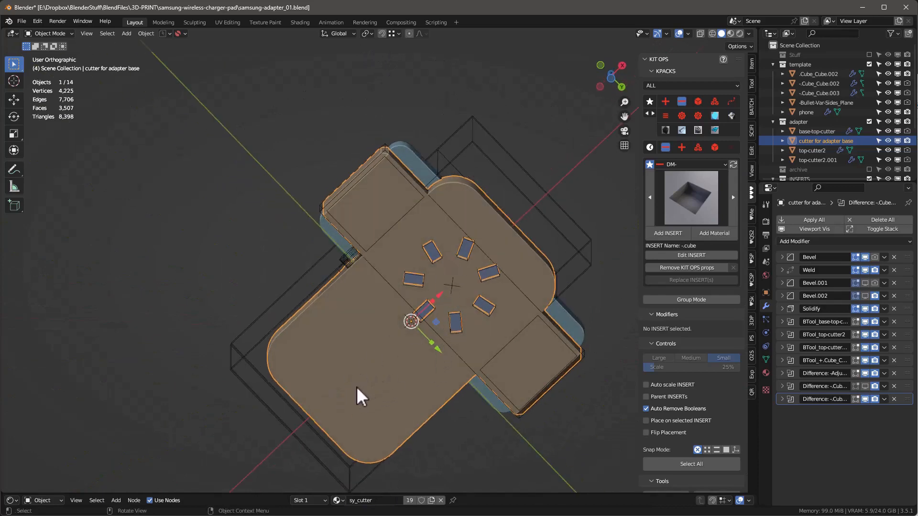
{"action": "middle_click_drag", "start_coordinate": [346, 363], "coordinate": [343, 286]}
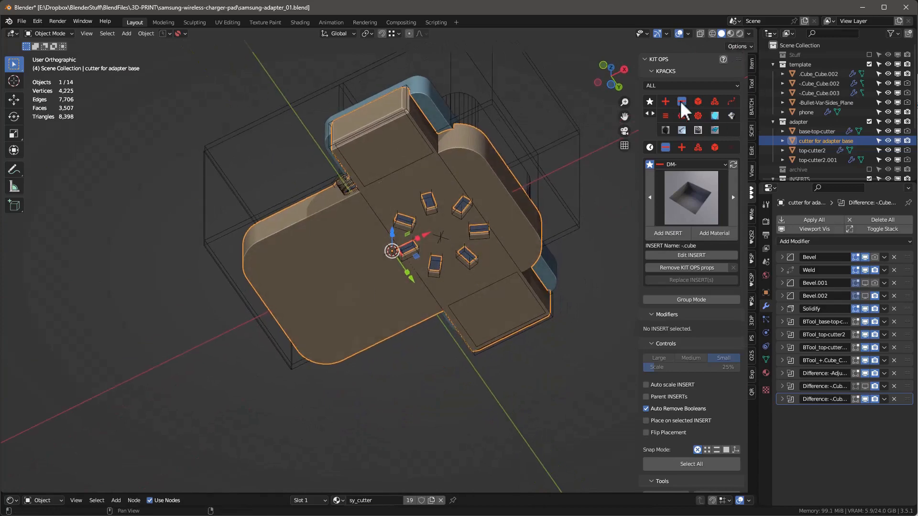
{"action": "left_click", "coordinate": [686, 211]}
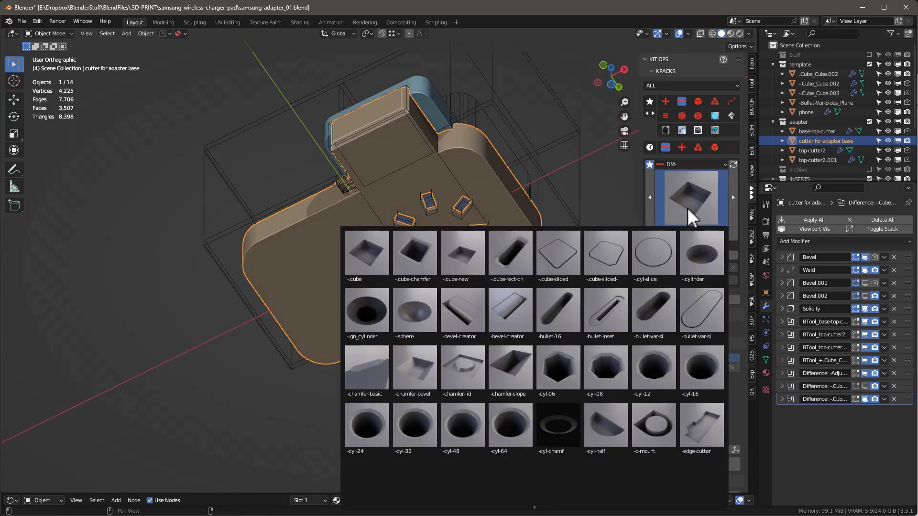
{"action": "left_click", "coordinate": [701, 259]}
{"action": "middle_click_drag", "start_coordinate": [274, 260], "coordinate": [332, 276]}
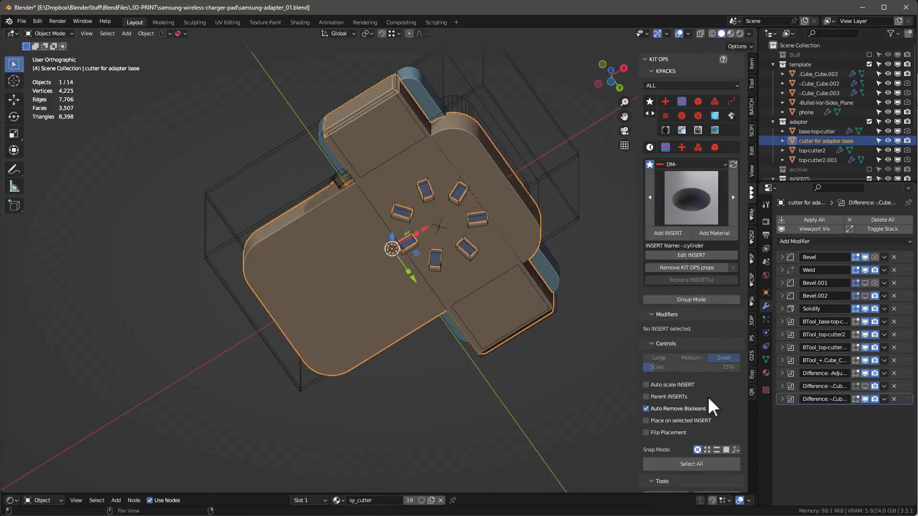
{"action": "left_click", "coordinate": [726, 450]}
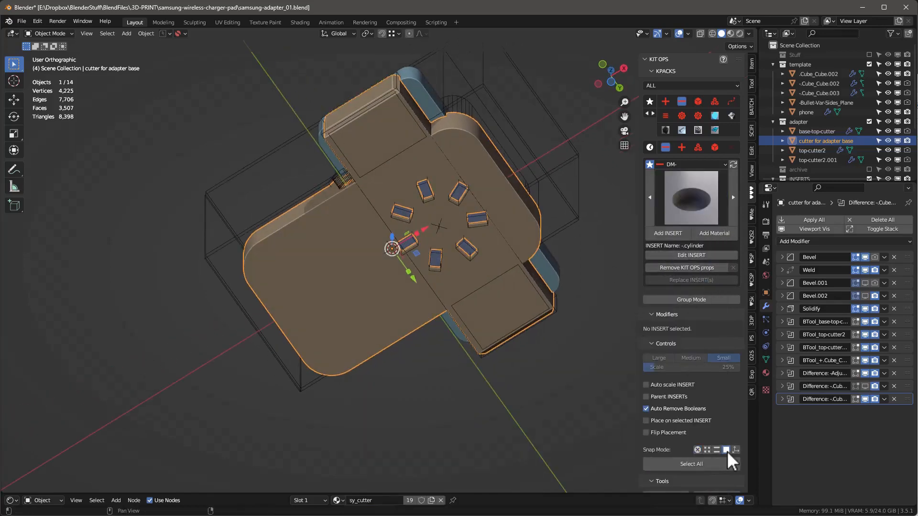
{"action": "left_click", "coordinate": [654, 237]}
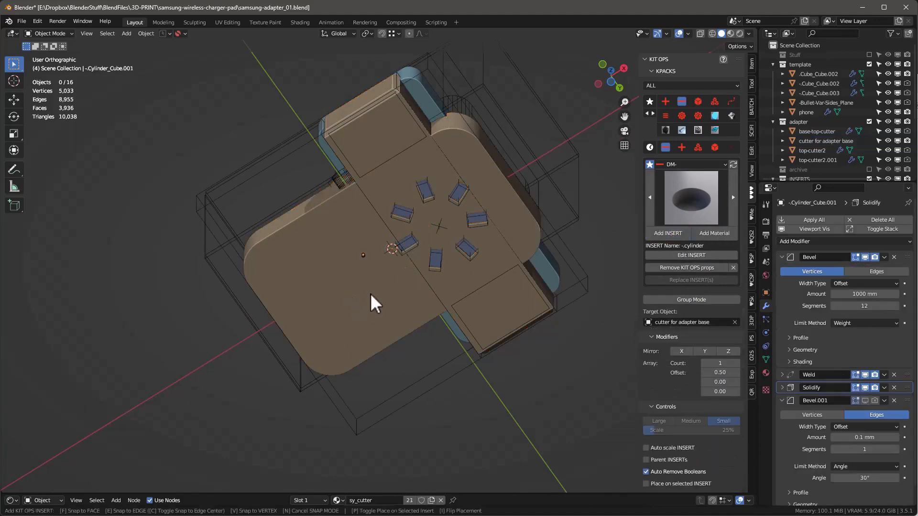
{"action": "left_click", "coordinate": [381, 274]}
Set the cylinder cutter's Y location to 0 mm and move it about -44.35 mm along X toward the base's rounded end.
{"action": "scroll", "coordinate": [376, 280], "scroll_direction": "up", "scroll_amount": 4}
{"action": "middle_click_drag", "start_coordinate": [376, 279], "coordinate": [320, 254]}
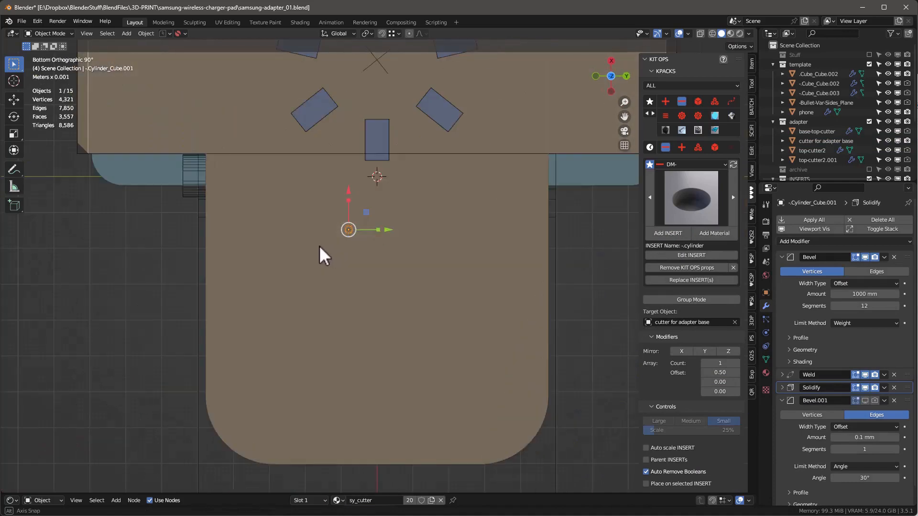
{"action": "left_click", "coordinate": [751, 63]}
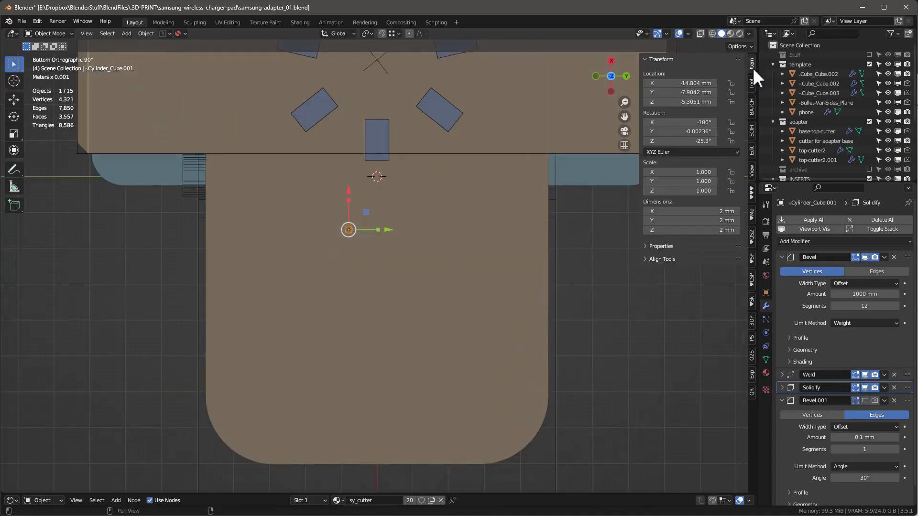
{"action": "left_click", "coordinate": [683, 92]}
{"action": "type", "text": "0"}
{"action": "key", "text": "Return"}
{"action": "left_click_drag", "start_coordinate": [378, 196], "coordinate": [374, 359]}
{"action": "middle_click_drag", "start_coordinate": [360, 305], "coordinate": [464, 397]}
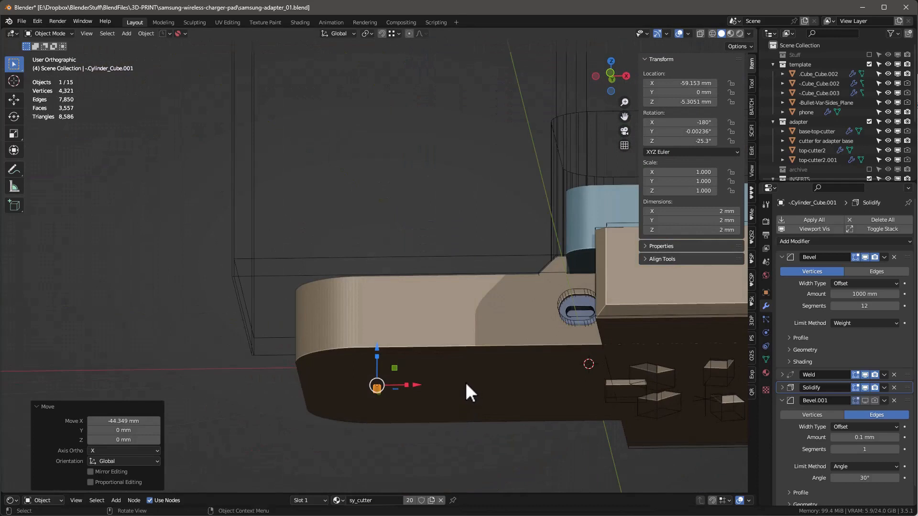
Scale the cylinder cutter uniformly by 1.489 and hide the template collection.
{"action": "key", "text": "s"}
{"action": "left_click", "coordinate": [508, 387]}
{"action": "key", "text": "KP_1"}
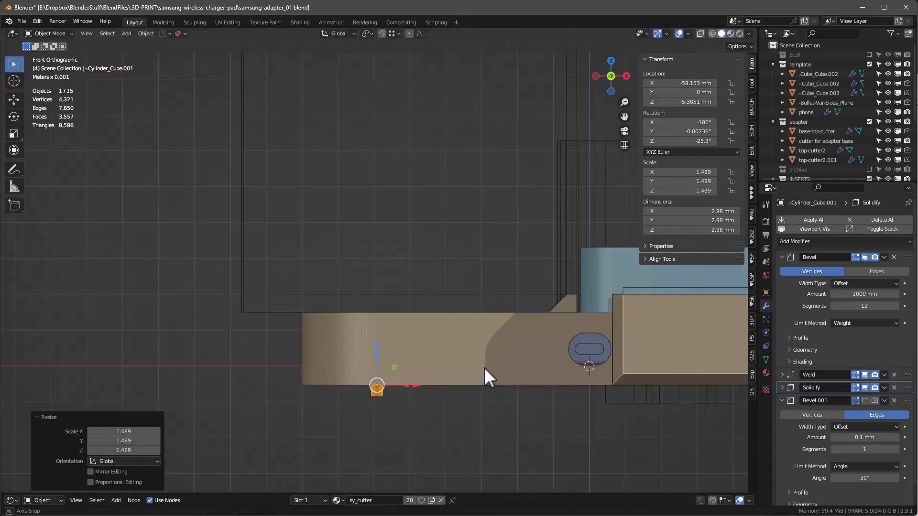
{"action": "left_click", "coordinate": [869, 64]}
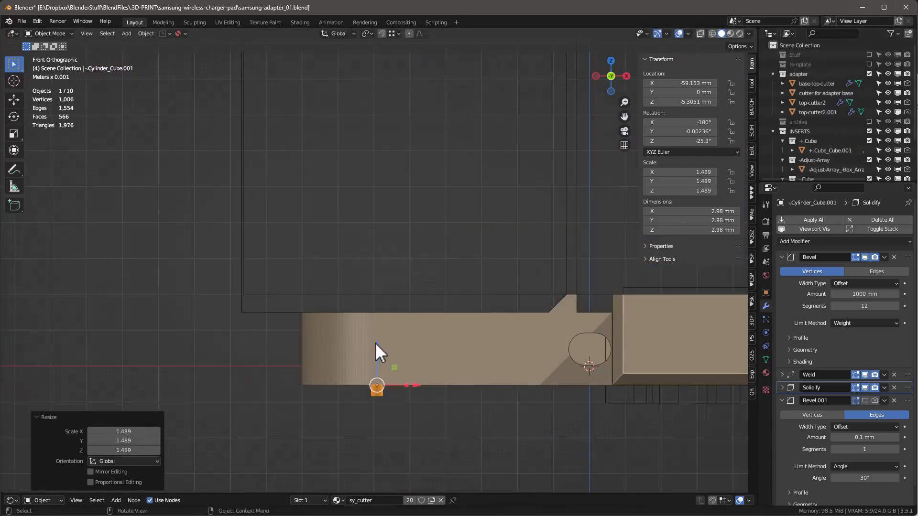
Raise the cylinder cutter slightly along Z into the adapter base's underside and fine-tune its height.
{"action": "left_click_drag", "start_coordinate": [377, 346], "coordinate": [377, 339]}
{"action": "scroll", "coordinate": [377, 339], "scroll_direction": "up", "scroll_amount": 3}
{"action": "mouse_move", "coordinate": [383, 322]}
{"action": "left_mouse_down"}
{"action": "mouse_move", "coordinate": [383, 313]}
{"action": "mouse_move", "coordinate": [384, 324]}
{"action": "left_mouse_up"}
{"action": "middle_click_drag", "start_coordinate": [444, 354], "coordinate": [443, 405]}
Add another KIT OPS .cylinder cutter without snapping near a rounded corner of the adapter base's underside, at about X -63.65 mm, Y -32.25 mm.
{"action": "left_click", "coordinate": [438, 397]}
{"action": "scroll", "coordinate": [380, 366], "scroll_direction": "down", "scroll_amount": 3}
{"action": "middle_click_drag", "start_coordinate": [380, 366], "coordinate": [389, 237]}
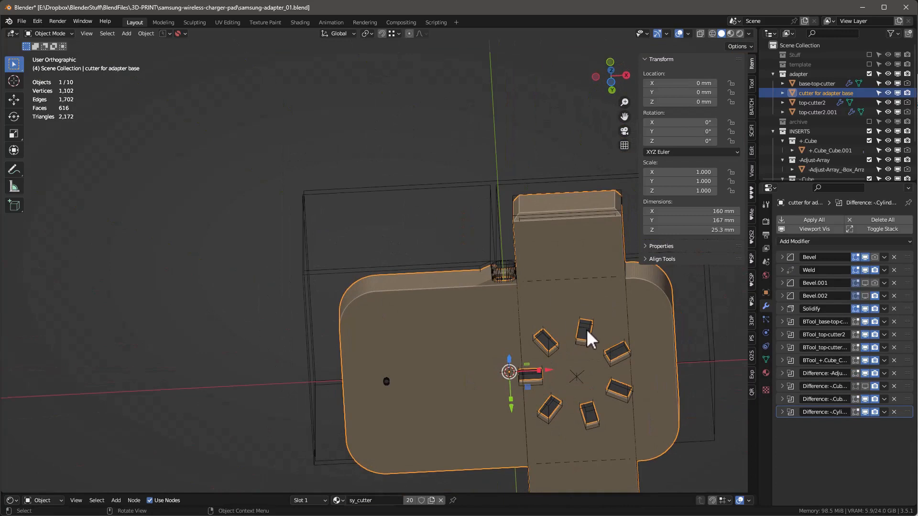
{"action": "middle_click_drag", "start_coordinate": [506, 367], "coordinate": [426, 352]}
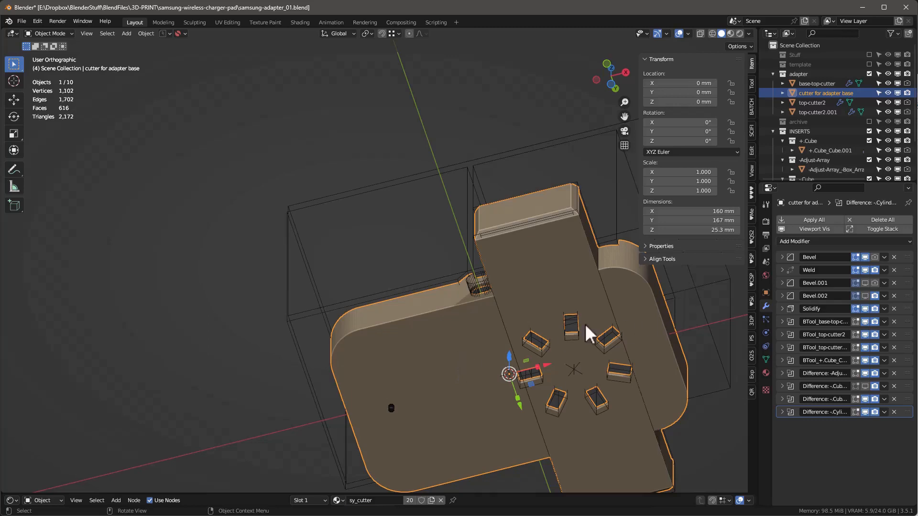
{"action": "middle_click_drag", "start_coordinate": [400, 420], "coordinate": [452, 364]}
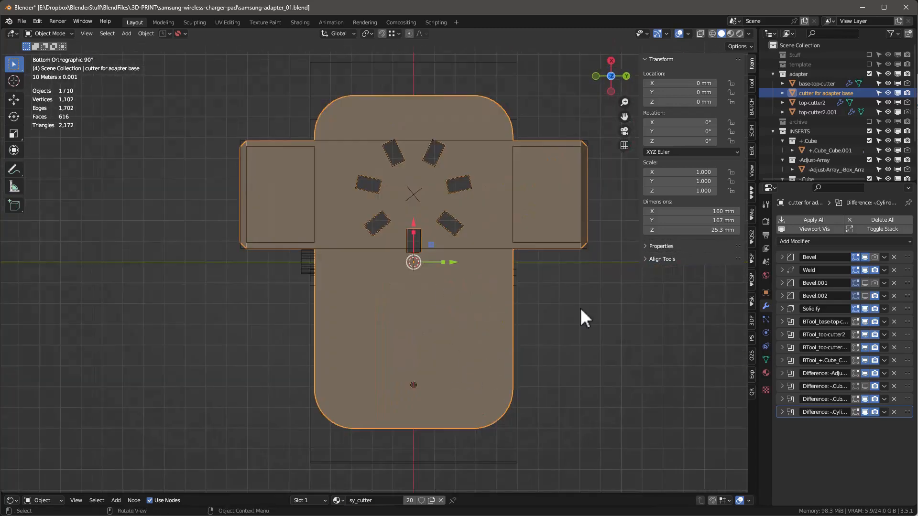
{"action": "left_click", "coordinate": [751, 191]}
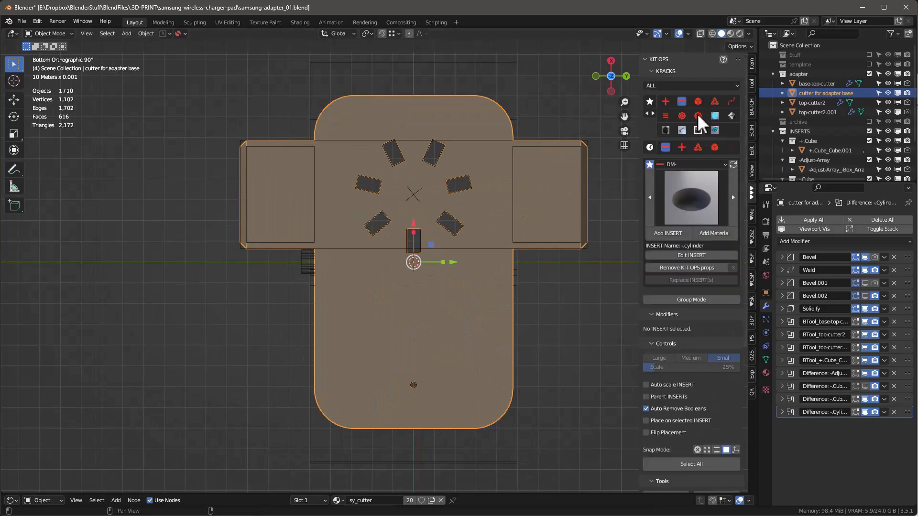
{"action": "left_click", "coordinate": [670, 233]}
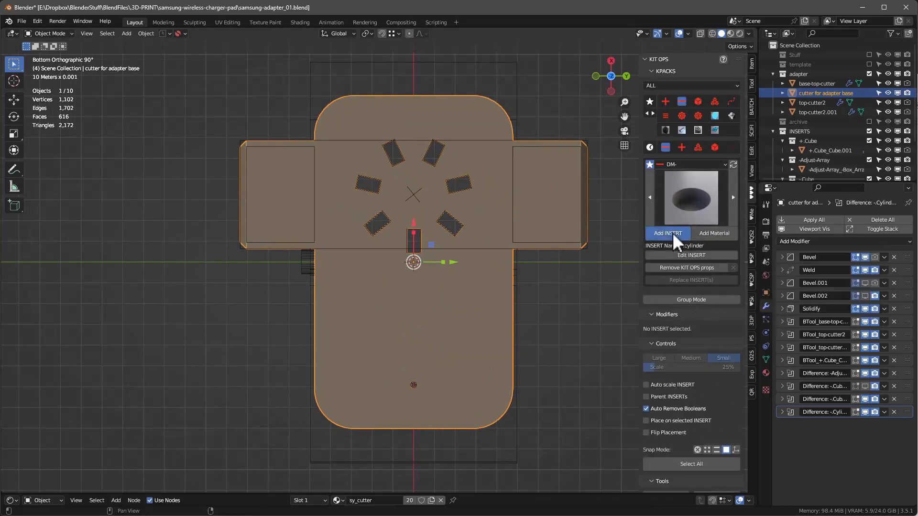
{"action": "left_click", "coordinate": [371, 372]}
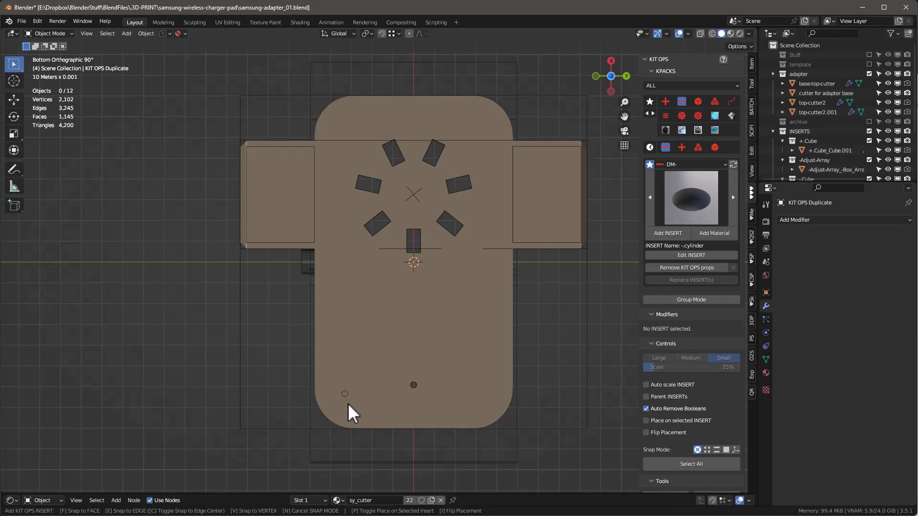
{"action": "left_click", "coordinate": [348, 403]}
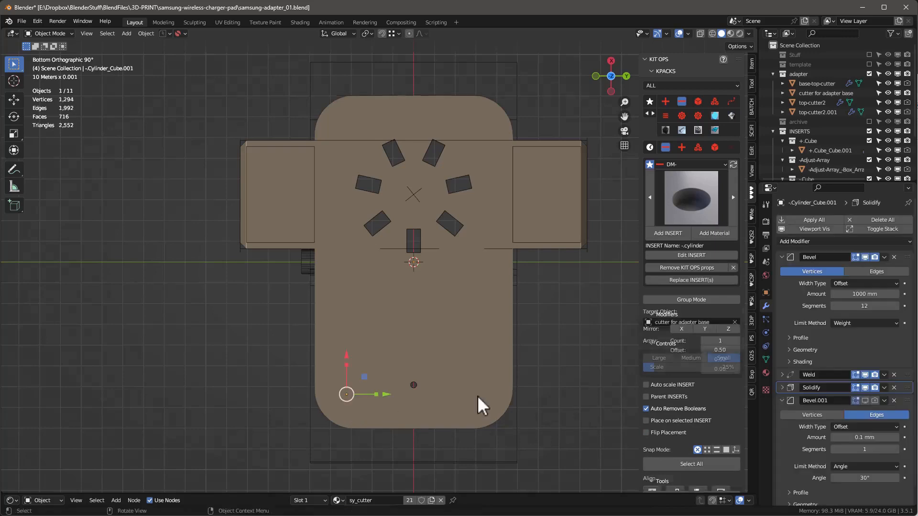
Set the new corner cylinder cutter's X, Y and Z dimensions to 11 mm.
{"action": "left_click", "coordinate": [751, 63]}
{"action": "left_click_drag", "start_coordinate": [709, 211], "coordinate": [709, 230]}
{"action": "type", "text": "11"}
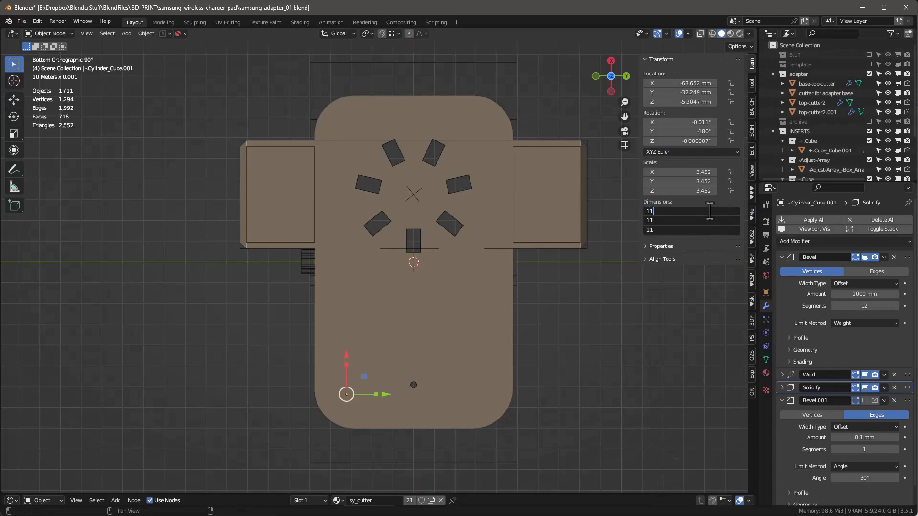
{"action": "key", "text": "Return"}
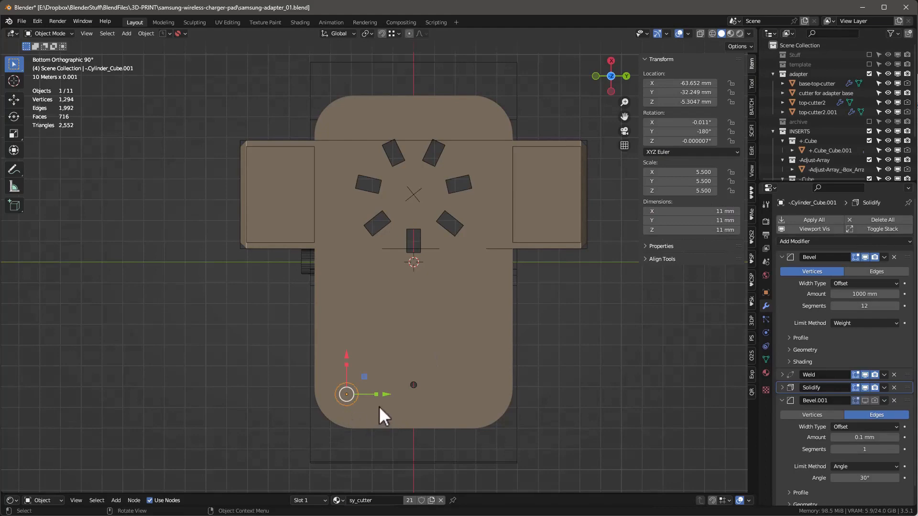
Raise the 11 mm cylinder cutter by 0.3 mm along Z into the adapter base's underside.
{"action": "middle_click_drag", "start_coordinate": [380, 276], "coordinate": [332, 417]}
{"action": "scroll", "coordinate": [337, 397], "scroll_direction": "up", "scroll_amount": 4}
{"action": "key", "text": "shift+z"}
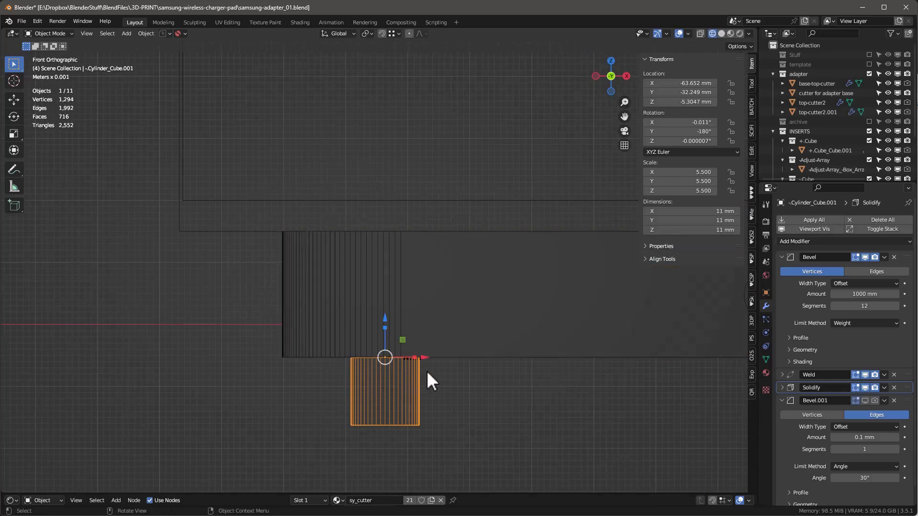
{"action": "scroll", "coordinate": [426, 372], "scroll_direction": "up", "scroll_amount": 3}
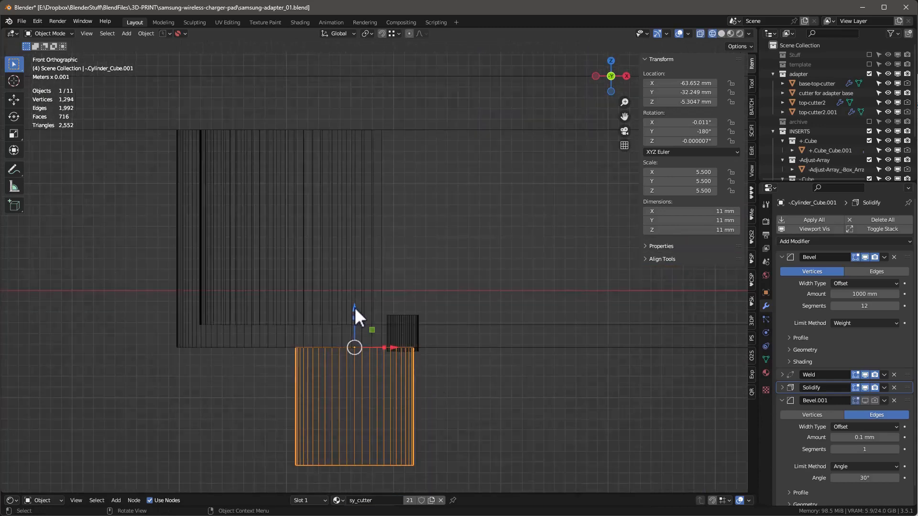
{"action": "left_click_drag", "start_coordinate": [354, 305], "coordinate": [356, 305]}
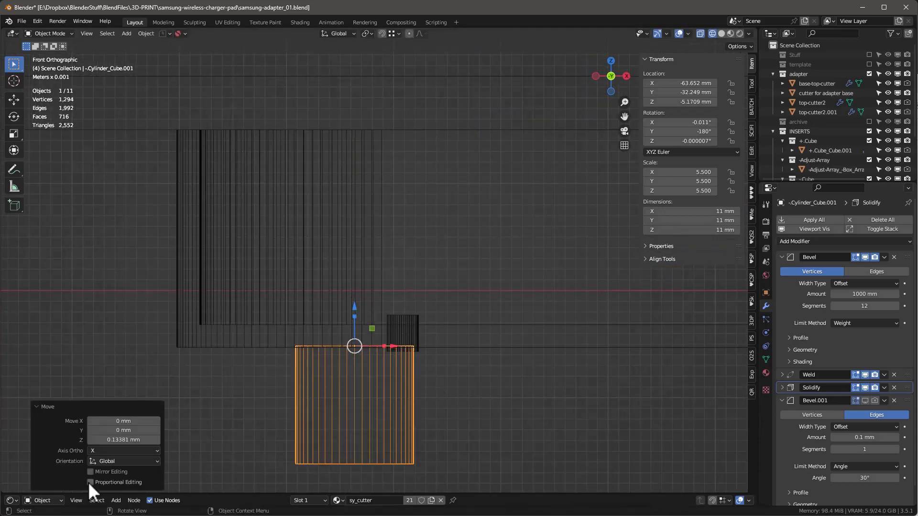
{"action": "key", "text": "BackSpace"}
{"action": "type", "text": ".25"}
{"action": "key", "text": "Return"}
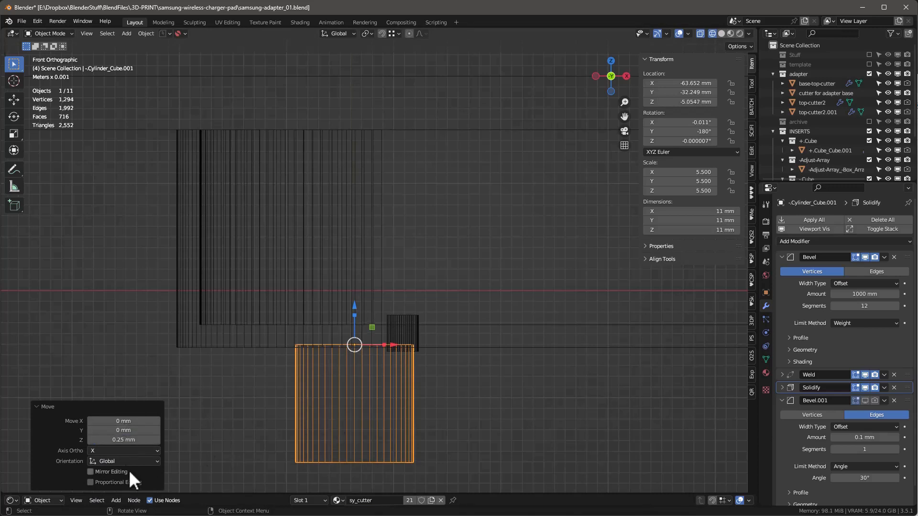
{"action": "left_click", "coordinate": [122, 439]}
{"action": "type", "text": ".3"}
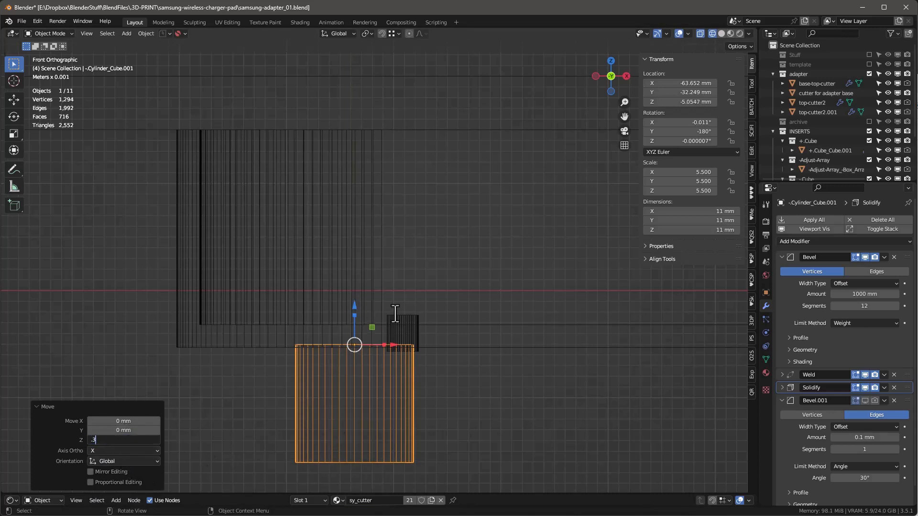
{"action": "key", "text": "Return"}
{"action": "scroll", "coordinate": [396, 307], "scroll_direction": "down", "scroll_amount": 9}
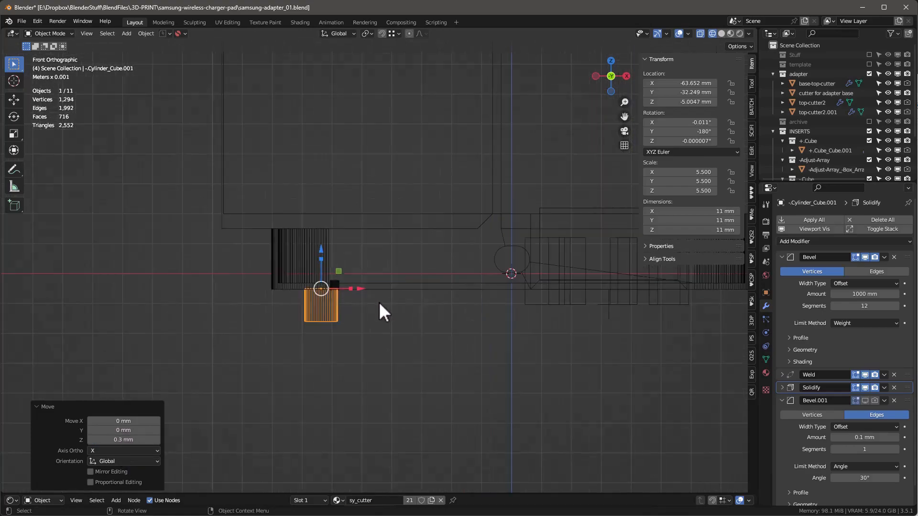
Mirror the 11 mm cylinder cutter across Y to the opposite corner using the KIT OPS mirror option.
{"action": "mouse_move", "coordinate": [394, 322]}
{"action": "middle_mouse_down"}
{"action": "mouse_move", "coordinate": [400, 303]}
{"action": "mouse_move", "coordinate": [277, 199]}
{"action": "mouse_move", "coordinate": [296, 189]}
{"action": "middle_mouse_up"}
{"action": "key", "text": "shift+z"}
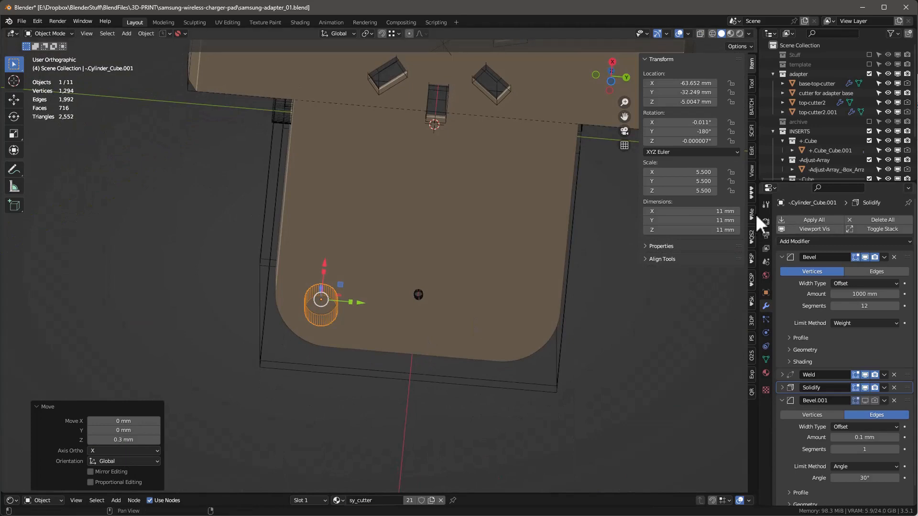
{"action": "left_click", "coordinate": [751, 192]}
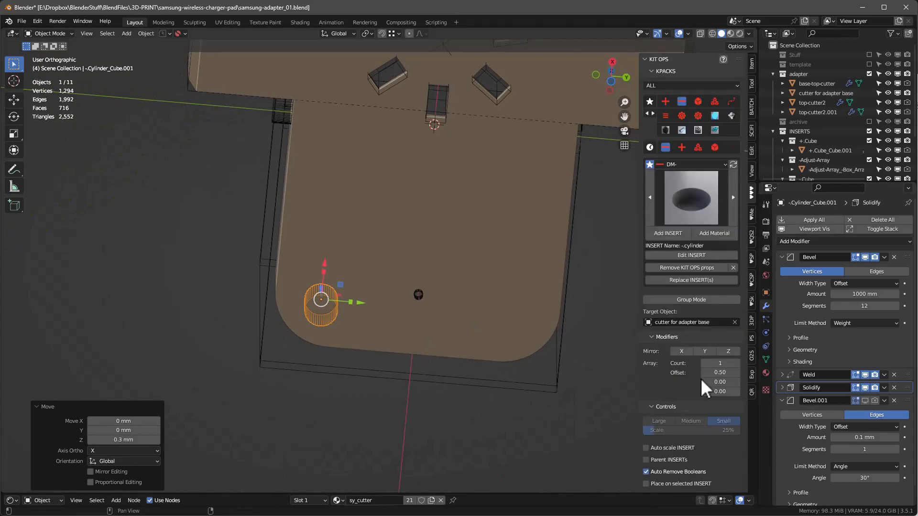
{"action": "left_click", "coordinate": [709, 350]}
{"action": "scroll", "coordinate": [469, 289], "scroll_direction": "down", "scroll_amount": 3}
{"action": "middle_click_drag", "start_coordinate": [468, 289], "coordinate": [221, 204]}
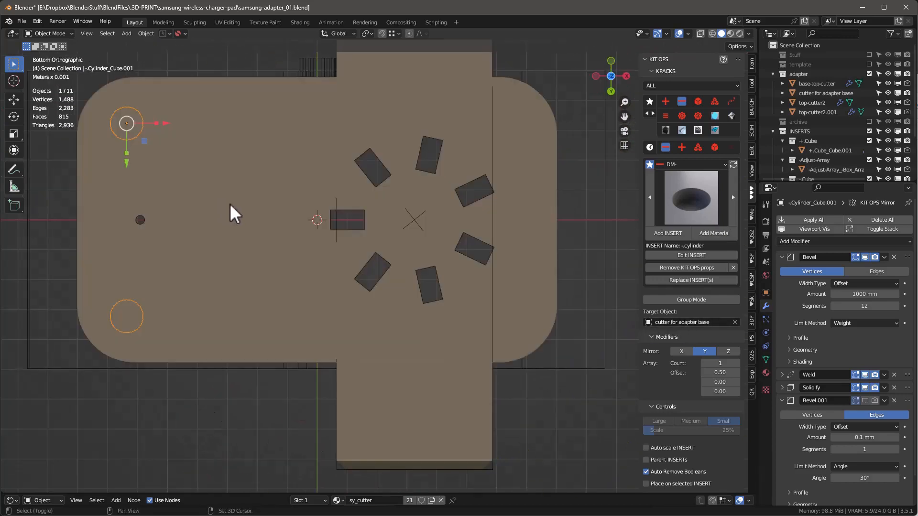
Duplicate the mirrored cylinder cutter pair about 128 mm along X to the opposite end of the adapter base.
{"action": "key", "text": "shift+d"}
{"action": "key", "text": "x"}
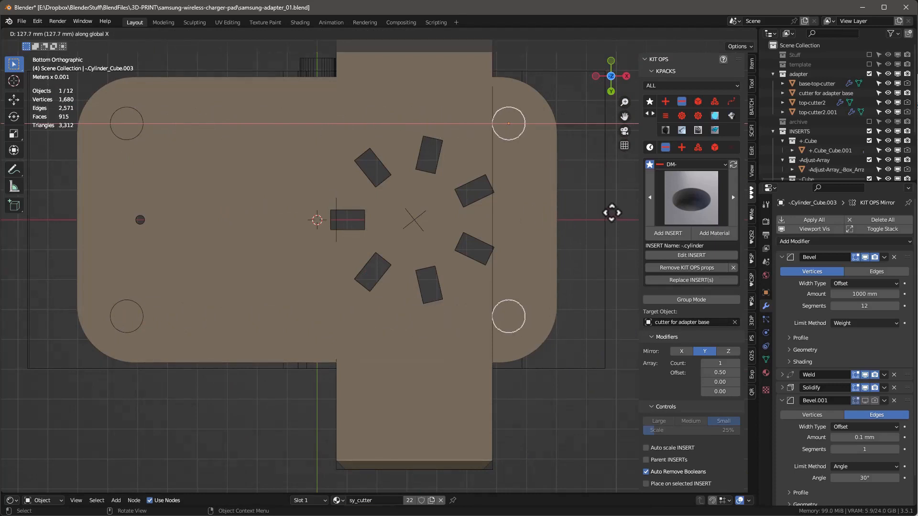
{"action": "left_click", "coordinate": [612, 212]}
{"action": "middle_click_drag", "start_coordinate": [587, 370], "coordinate": [599, 293]}
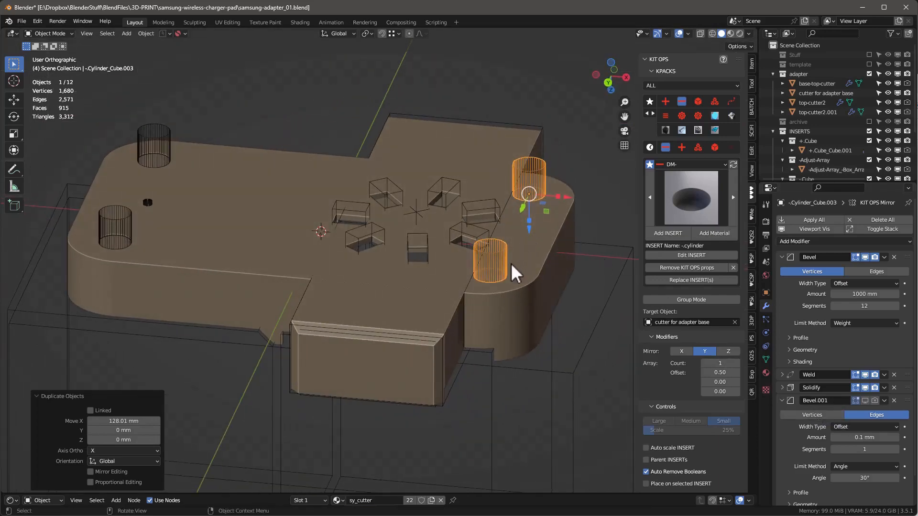
Subtract the duplicated cylinder cutters from the adapter base with a Boolean difference and save the file as samsung-adapter_02.blend.
{"action": "left_click", "coordinate": [533, 297], "text": "shift"}
{"action": "middle_click_drag", "start_coordinate": [587, 305], "coordinate": [182, 343]}
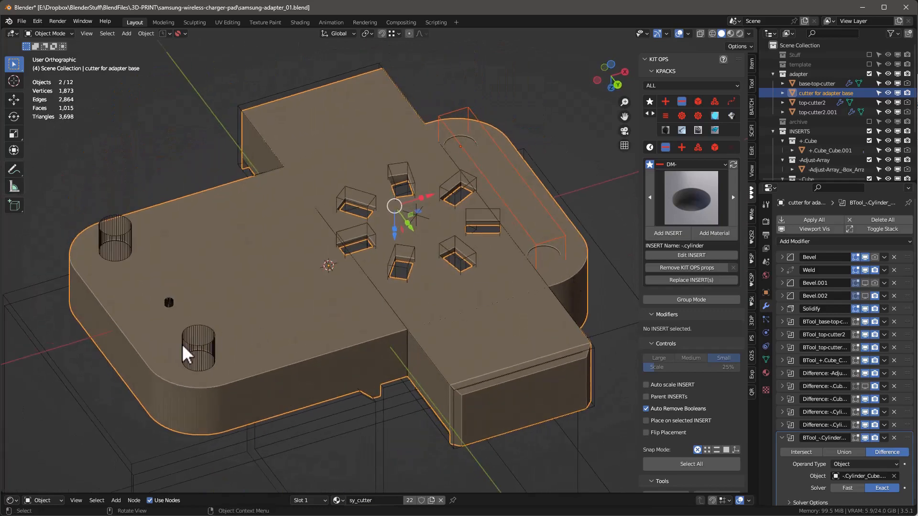
{"action": "left_click", "coordinate": [199, 350]}
{"action": "middle_click_drag", "start_coordinate": [241, 349], "coordinate": [287, 288]}
{"action": "middle_click_drag", "start_coordinate": [329, 283], "coordinate": [340, 263]}
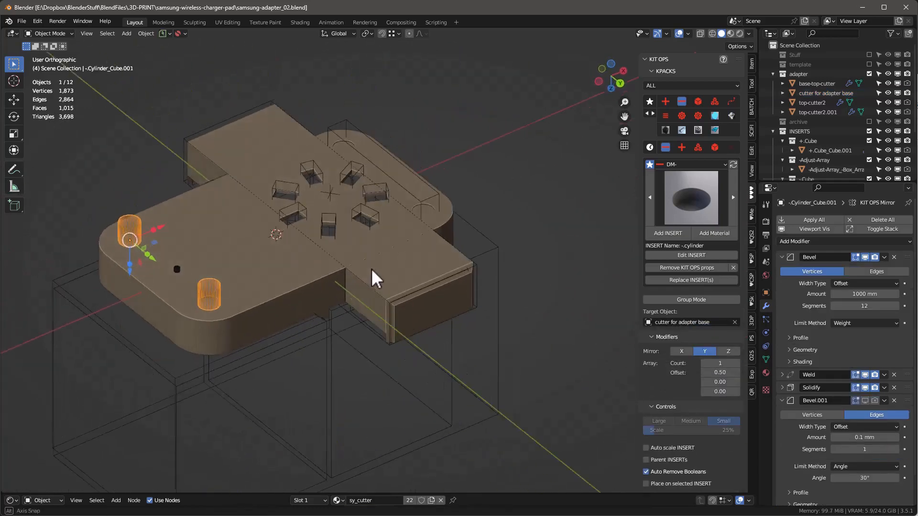
Select the side arm block +.Cube_Cube.001 and turn off its Bevel modifier's viewport display.
{"action": "scroll", "coordinate": [392, 261], "scroll_direction": "up", "scroll_amount": 2}
{"action": "left_click", "coordinate": [412, 333]}
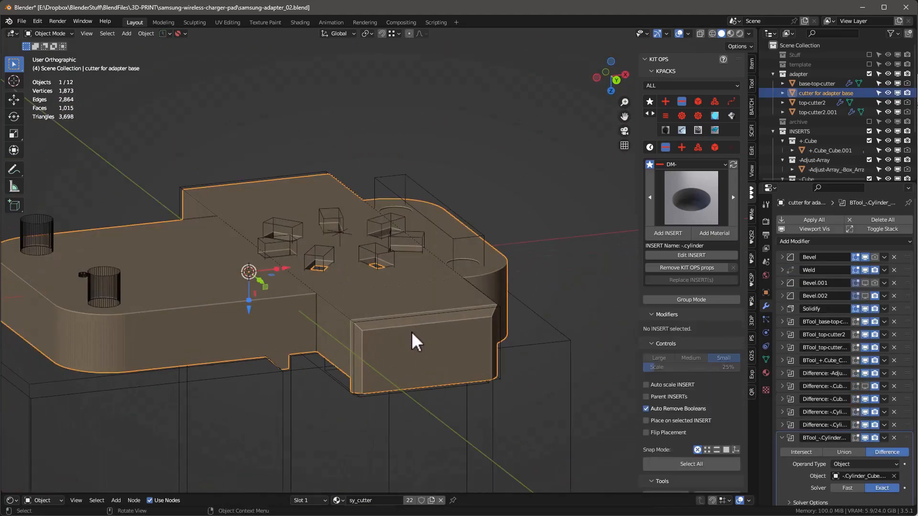
{"action": "middle_click_drag", "start_coordinate": [420, 331], "coordinate": [469, 329]}
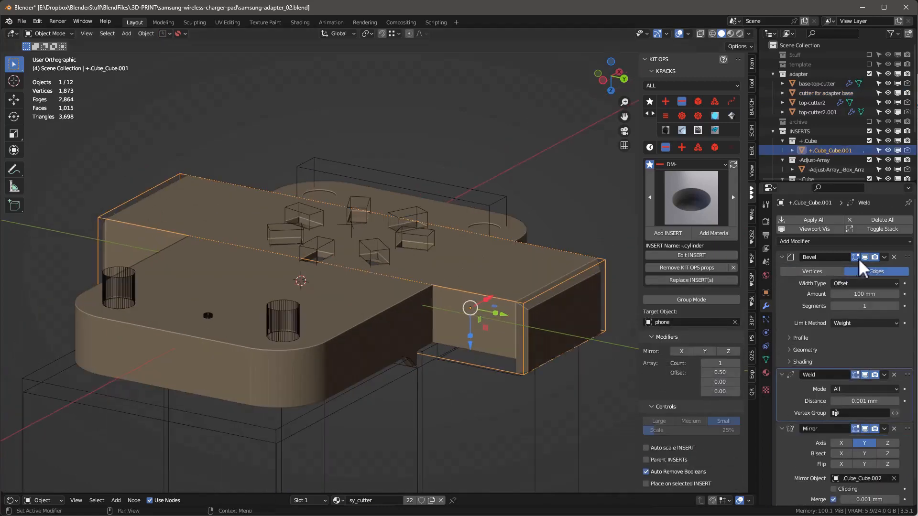
{"action": "left_click", "coordinate": [866, 256]}
{"action": "middle_click_drag", "start_coordinate": [555, 337], "coordinate": [544, 331]}
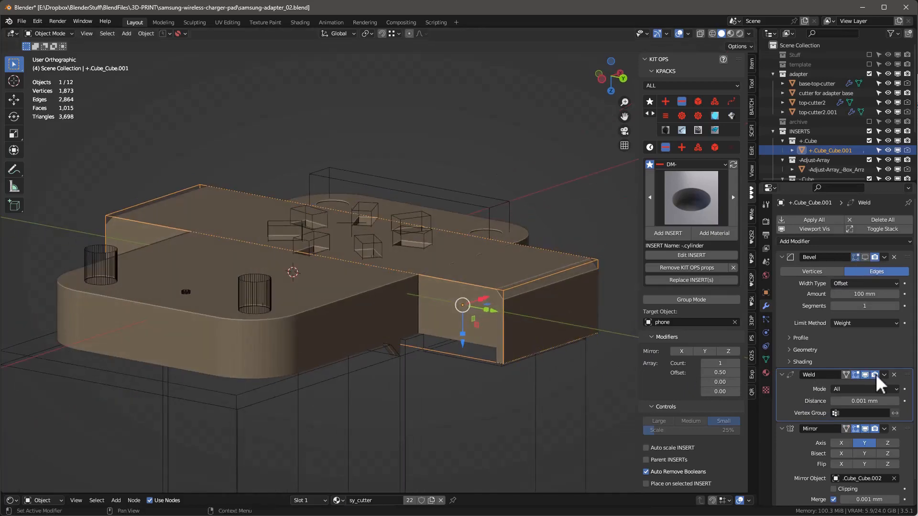
In the side arm block's mesh, move the outer end face's chamfer edge about -3.19 mm along Z, snapped level with the adjoining corner vertex.
{"action": "scroll", "coordinate": [859, 453], "scroll_direction": "down", "scroll_amount": 1}
{"action": "scroll", "coordinate": [858, 453], "scroll_direction": "up", "scroll_amount": 1}
{"action": "scroll", "coordinate": [529, 280], "scroll_direction": "up", "scroll_amount": 3}
{"action": "key", "text": "Tab"}
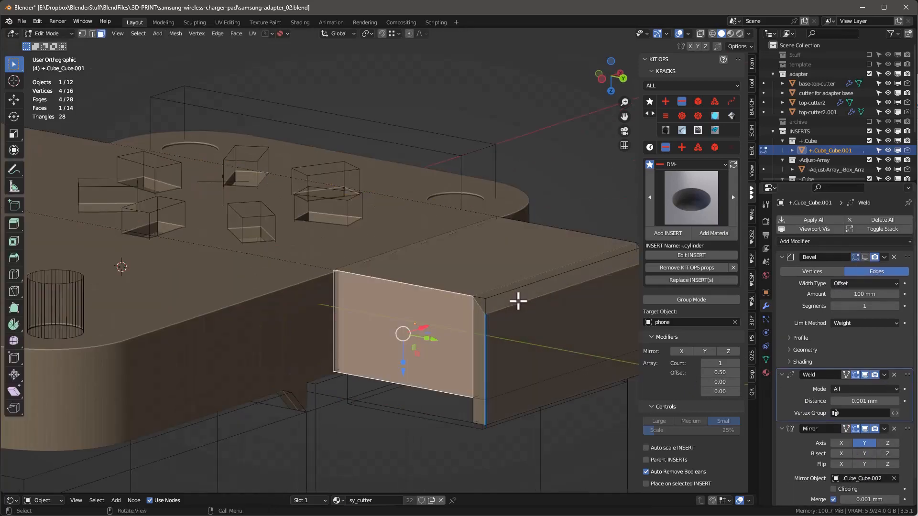
{"action": "scroll", "coordinate": [505, 306], "scroll_direction": "down", "scroll_amount": 1}
{"action": "scroll", "coordinate": [507, 308], "scroll_direction": "down", "scroll_amount": 1}
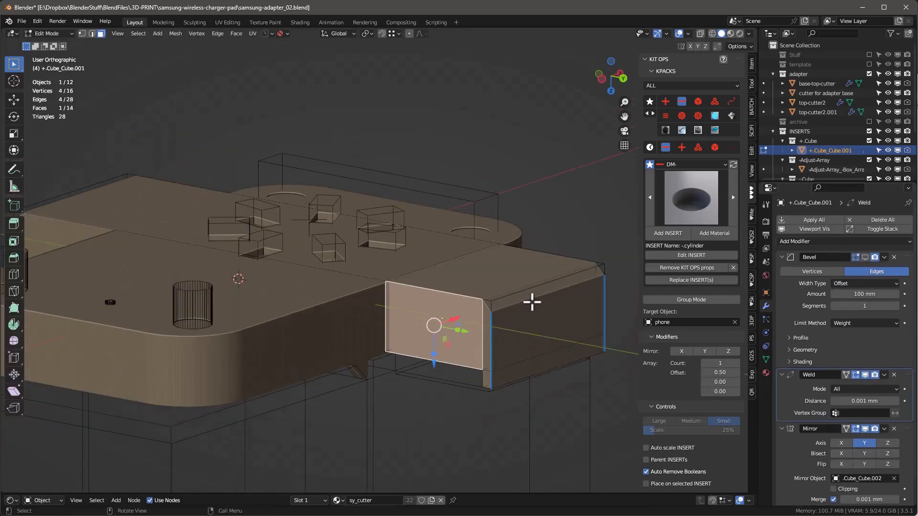
{"action": "scroll", "coordinate": [531, 302], "scroll_direction": "up", "scroll_amount": 2}
{"action": "left_click", "coordinate": [522, 305]}
{"action": "key", "text": "2"}
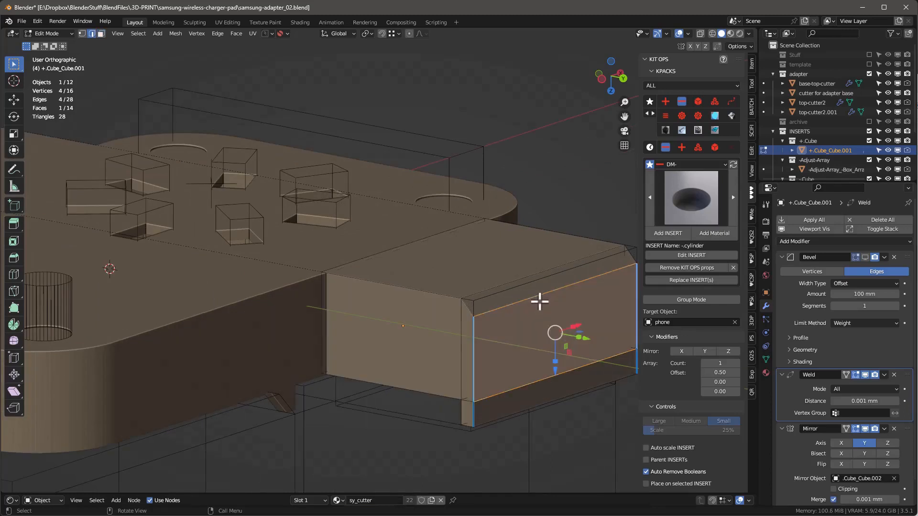
{"action": "left_click", "coordinate": [539, 296]}
{"action": "key", "text": "g"}
{"action": "key", "text": "z"}
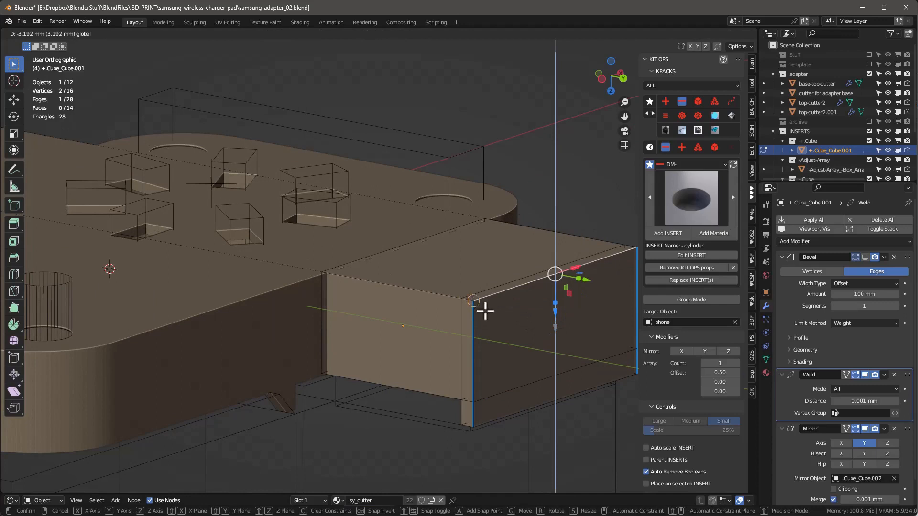
{"action": "left_click", "coordinate": [478, 304]}
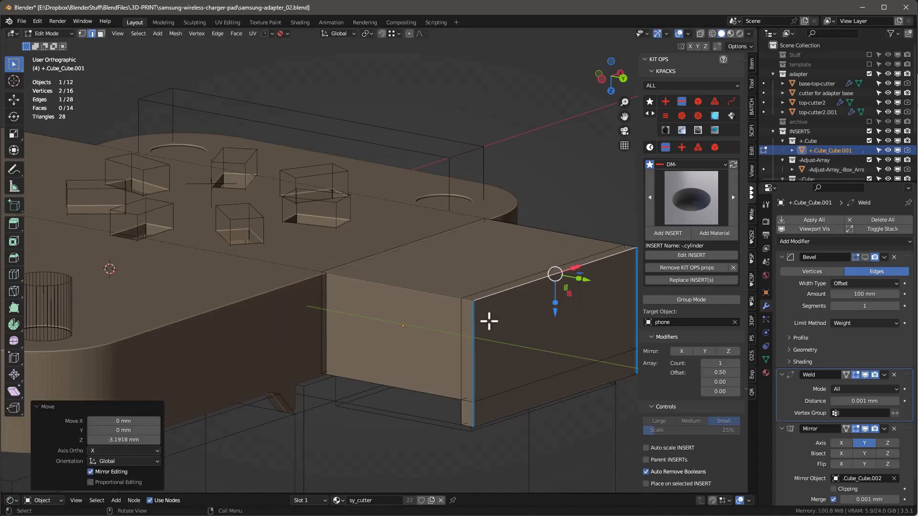
Simplify the side arm block's entire mesh with a Limited Dissolve at 5° maximum angle and leave Edit Mode.
{"action": "key", "text": "a"}
{"action": "key", "text": "x"}
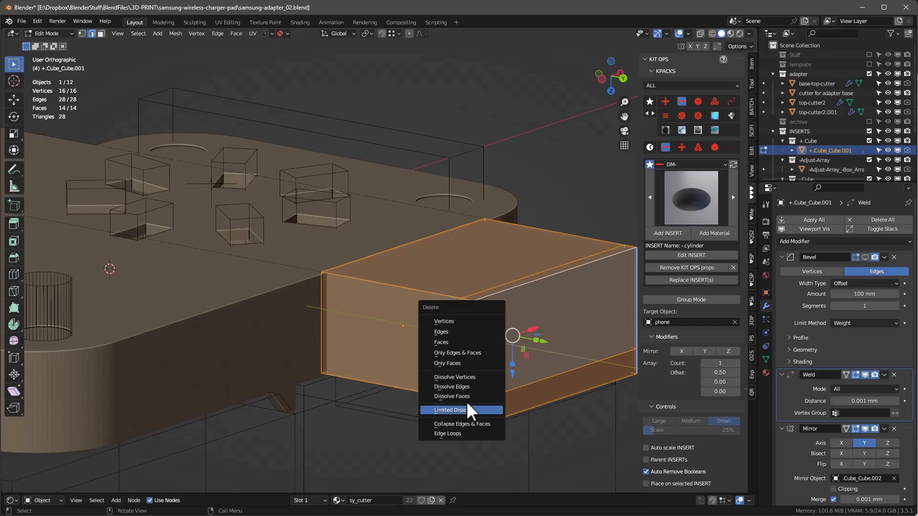
{"action": "left_click", "coordinate": [465, 409]}
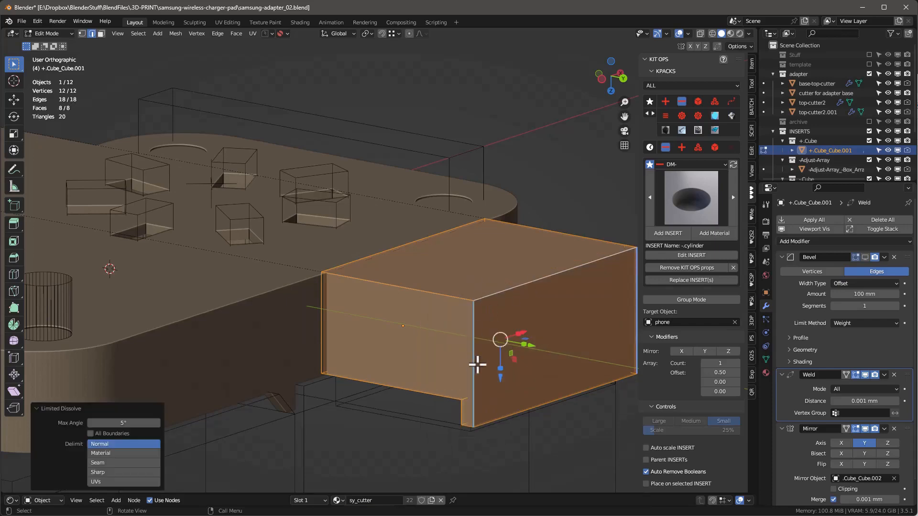
{"action": "key", "text": "Tab"}
Select the adapter base, save the file, and inspect its underside with the squared side arms.
{"action": "scroll", "coordinate": [478, 362], "scroll_direction": "down", "scroll_amount": 5}
{"action": "middle_click_drag", "start_coordinate": [481, 360], "coordinate": [442, 388]}
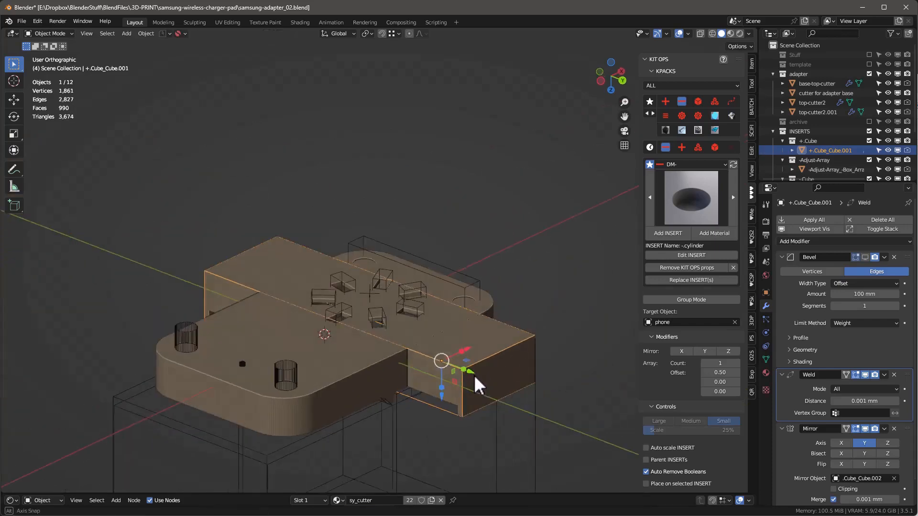
{"action": "scroll", "coordinate": [405, 362], "scroll_direction": "down", "scroll_amount": 3}
{"action": "left_click", "coordinate": [330, 354]}
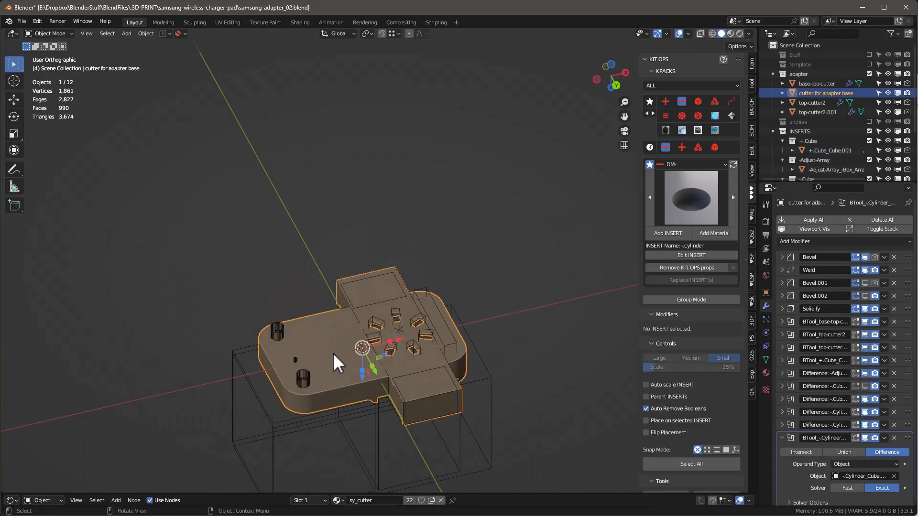
{"action": "key", "text": "ctrl+s"}
{"action": "scroll", "coordinate": [311, 444], "scroll_direction": "up", "scroll_amount": 3}
{"action": "middle_click_drag", "start_coordinate": [314, 438], "coordinate": [369, 288]}
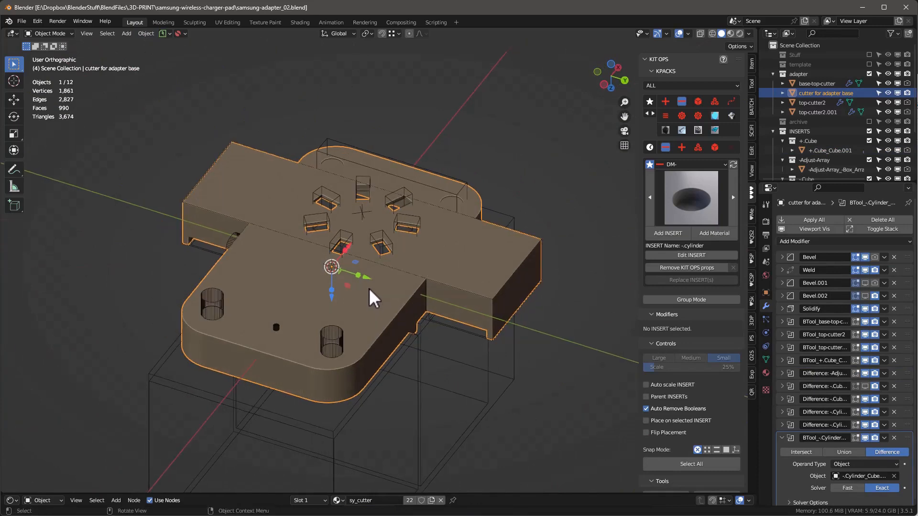
Duplicate the adapter base in place and move the copy to a new collection named mesh.
{"action": "key", "text": "shift+d"}
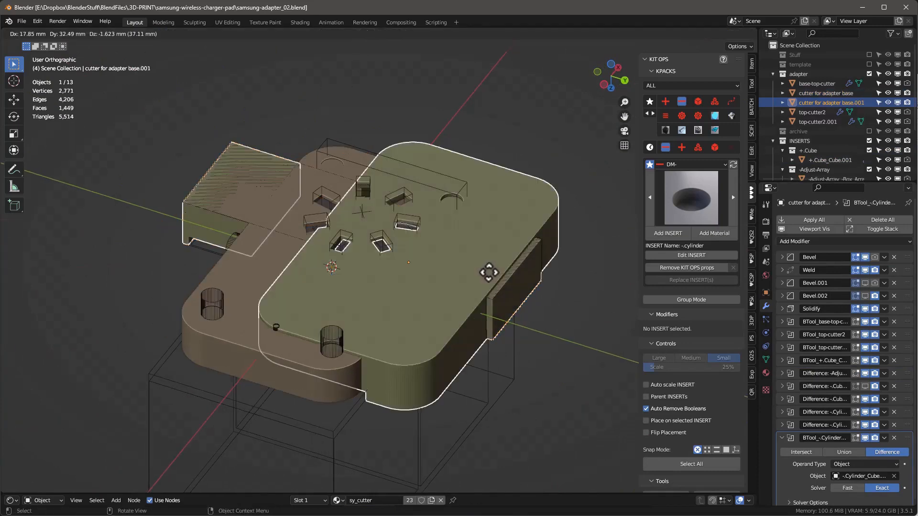
{"action": "right_click", "coordinate": [492, 272]}
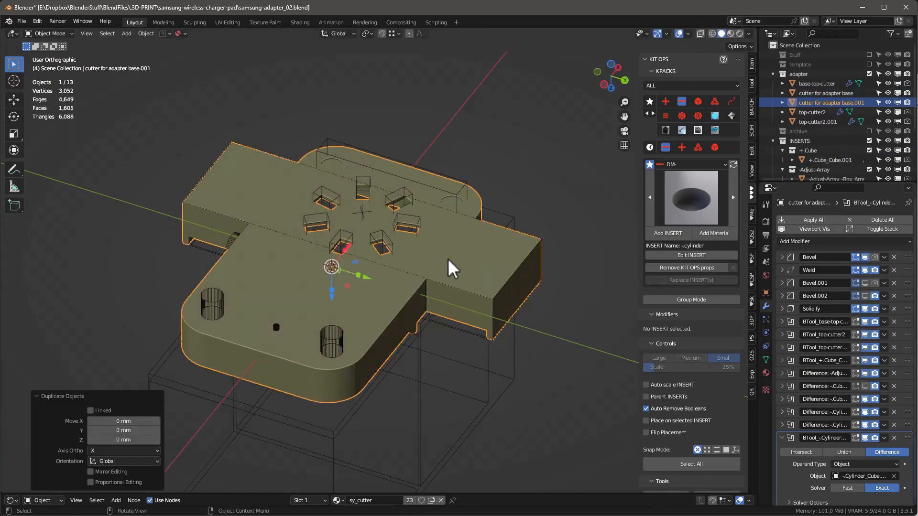
{"action": "key", "text": "m"}
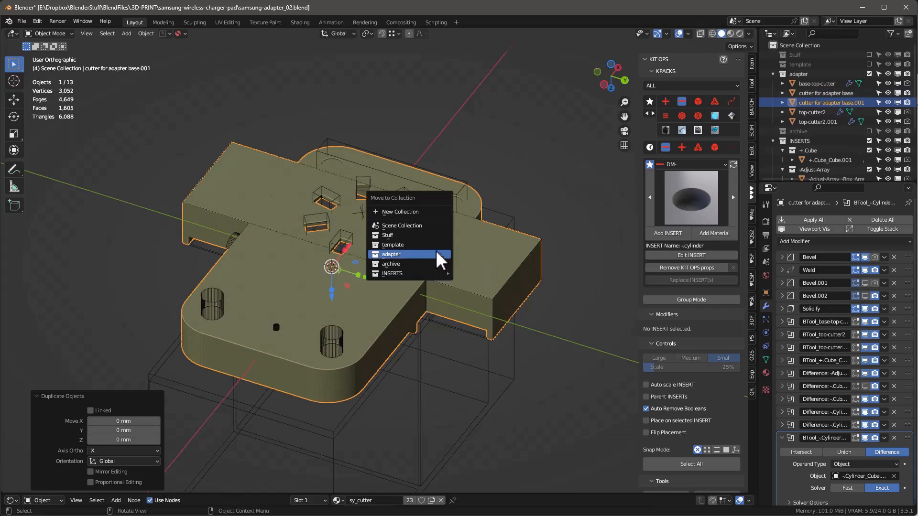
{"action": "left_click", "coordinate": [420, 210]}
{"action": "type", "text": "mes"}
{"action": "key", "text": "Return"}
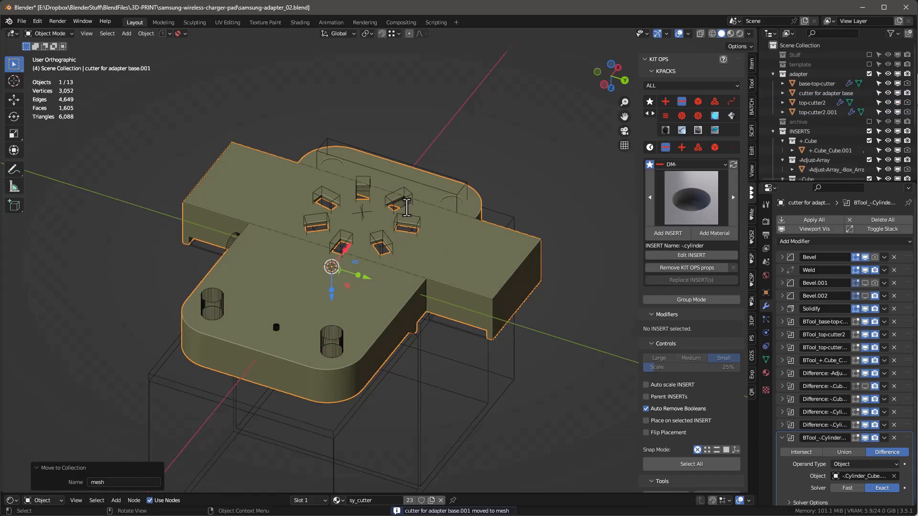
Exclude the adapter and INSERTS collections so only the duplicated base in mesh is shown.
{"action": "middle_click_drag", "start_coordinate": [441, 314], "coordinate": [415, 302]}
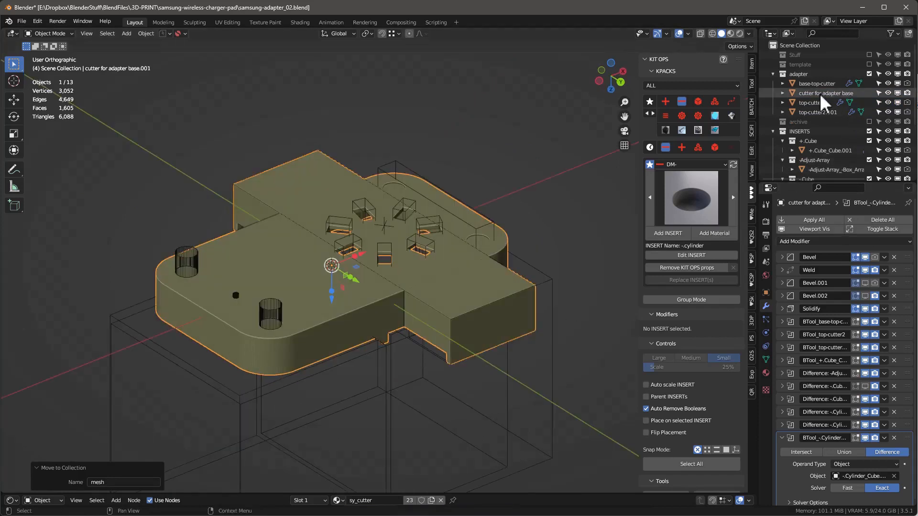
{"action": "left_click", "coordinate": [868, 74]}
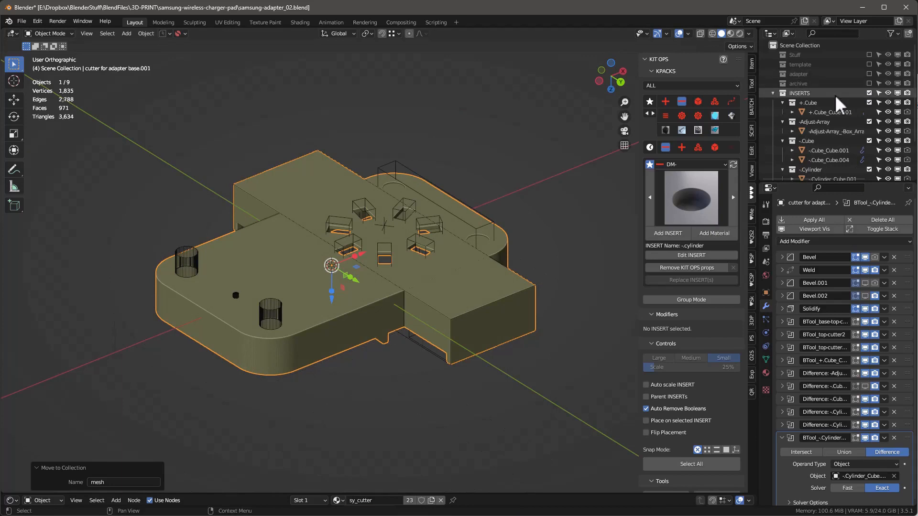
{"action": "left_click", "coordinate": [868, 93]}
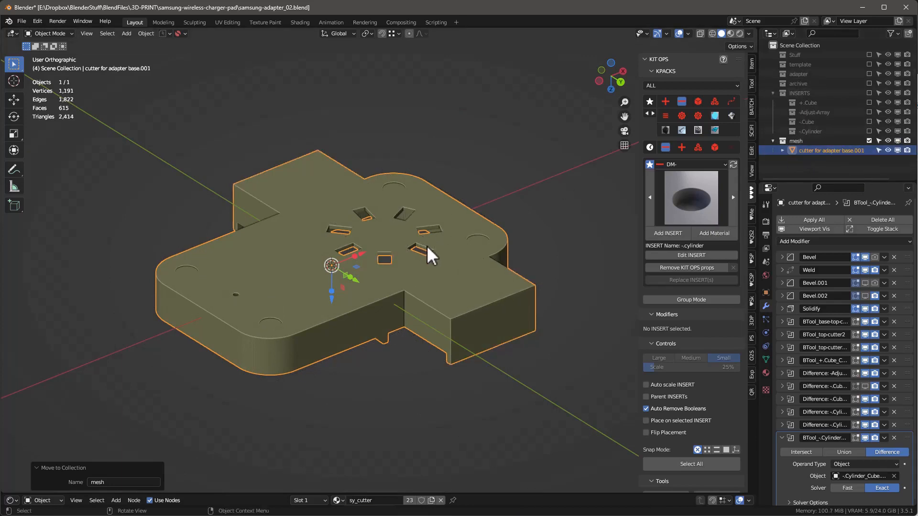
{"action": "scroll", "coordinate": [428, 246], "scroll_direction": "up", "scroll_amount": 2}
{"action": "mouse_move", "coordinate": [432, 247]}
{"action": "middle_mouse_down"}
{"action": "mouse_move", "coordinate": [432, 287]}
{"action": "mouse_move", "coordinate": [437, 251]}
{"action": "mouse_move", "coordinate": [426, 255]}
{"action": "middle_mouse_up"}
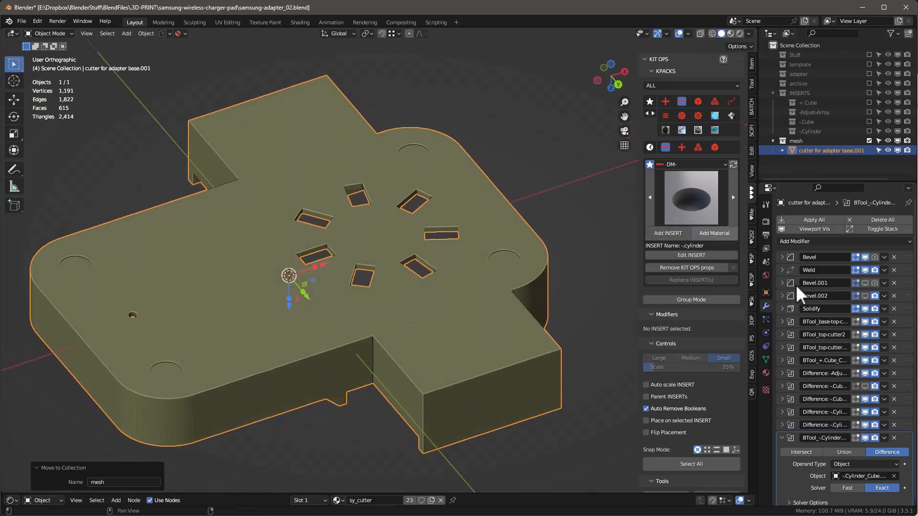
Enable the -Adjust-Array collection and give the four vertical edges of its box cutter a mean bevel weight of 1.
{"action": "left_click", "coordinate": [869, 112]}
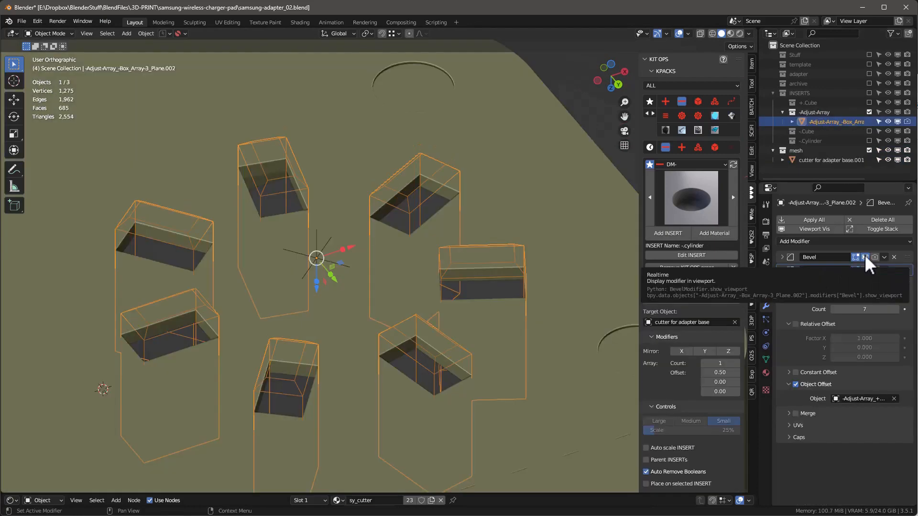
{"action": "left_click", "coordinate": [865, 257]}
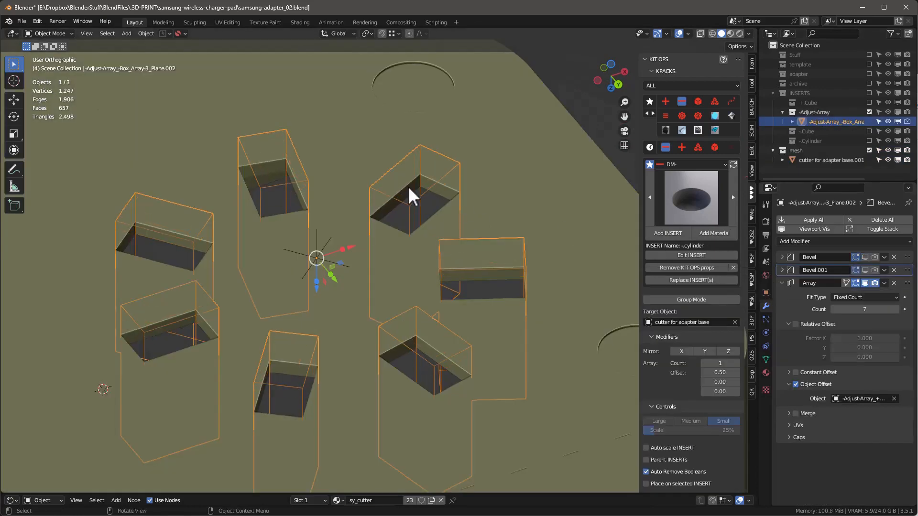
{"action": "key", "text": "Tab"}
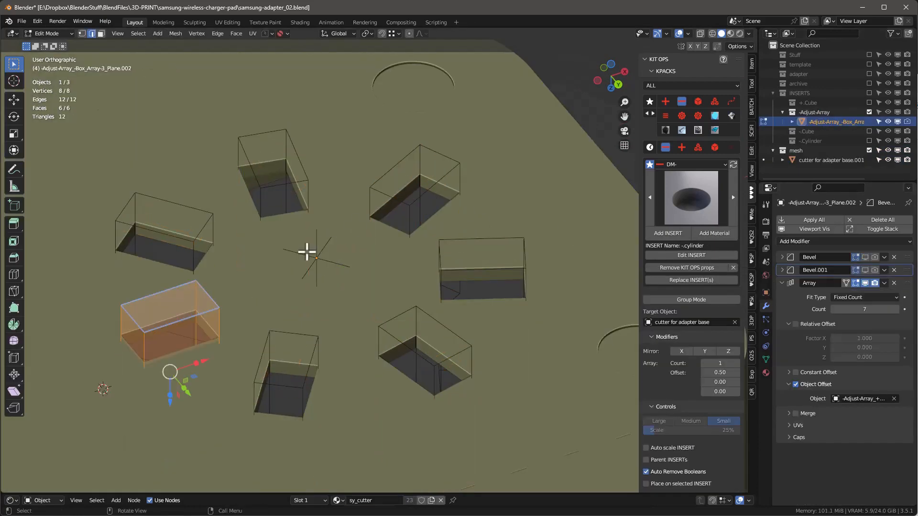
{"action": "left_click", "coordinate": [751, 63]}
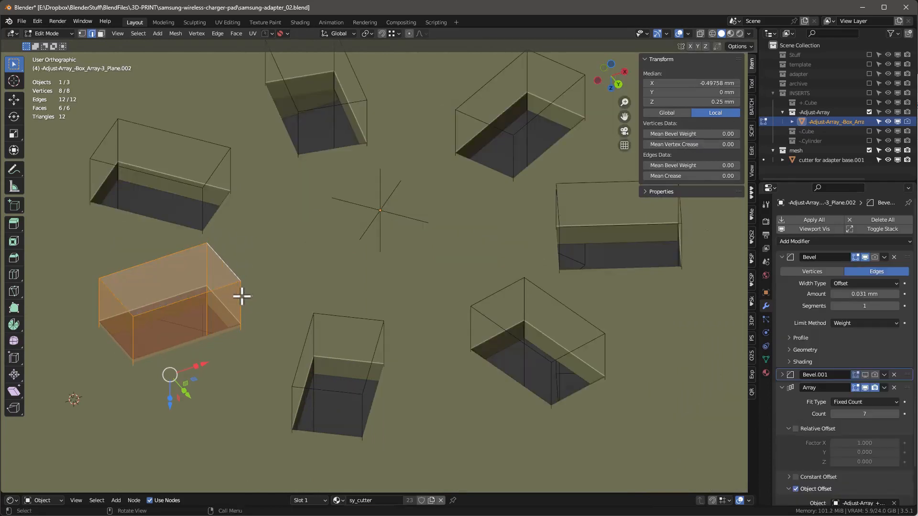
{"action": "left_click", "coordinate": [241, 296], "text": "ctrl+alt"}
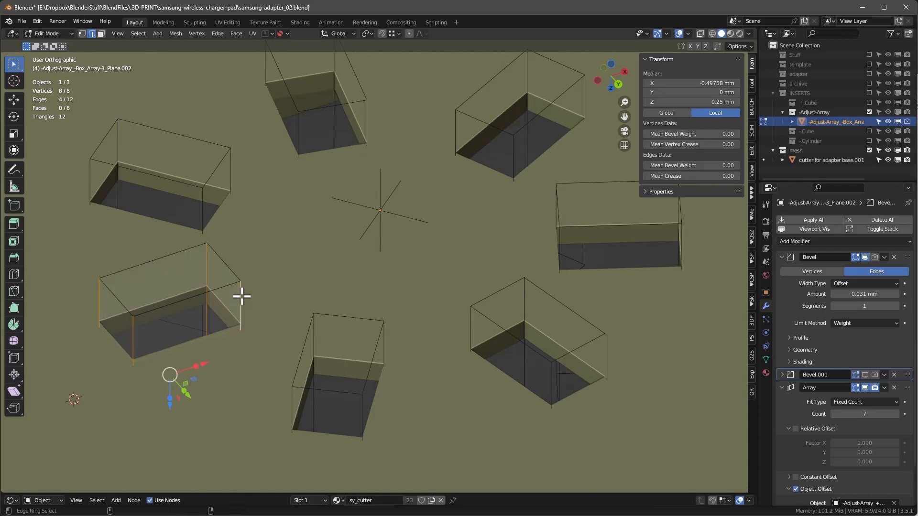
{"action": "left_click", "coordinate": [693, 164]}
{"action": "type", "text": "1"}
{"action": "key", "text": "Return"}
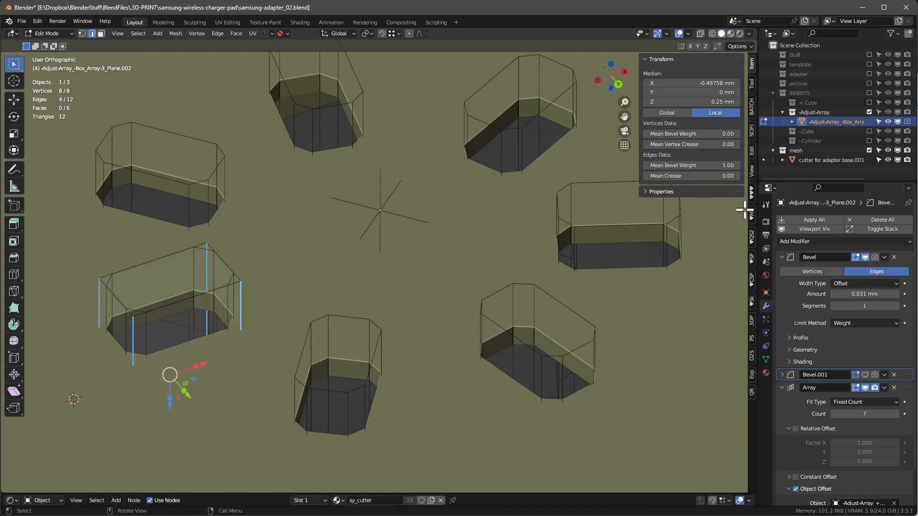
Set the box cutter's first Bevel modifier to 12 segments and a 100 mm amount, and add a Weld modifier directly after it.
{"action": "left_click", "coordinate": [865, 256]}
{"action": "left_click", "coordinate": [865, 257]}
{"action": "scroll", "coordinate": [401, 371], "scroll_direction": "down", "scroll_amount": 4}
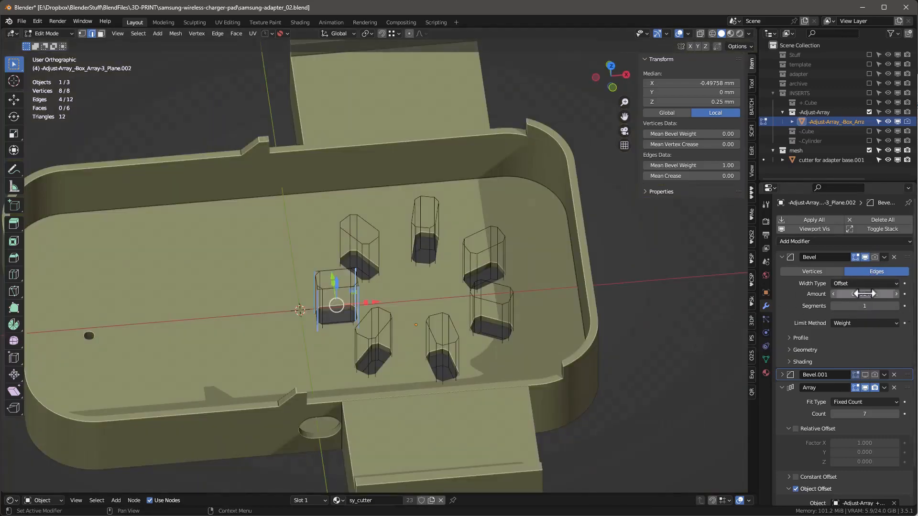
{"action": "left_click", "coordinate": [856, 306]}
{"action": "type", "text": "12"}
{"action": "key", "text": "Return"}
{"action": "scroll", "coordinate": [364, 319], "scroll_direction": "up", "scroll_amount": 3}
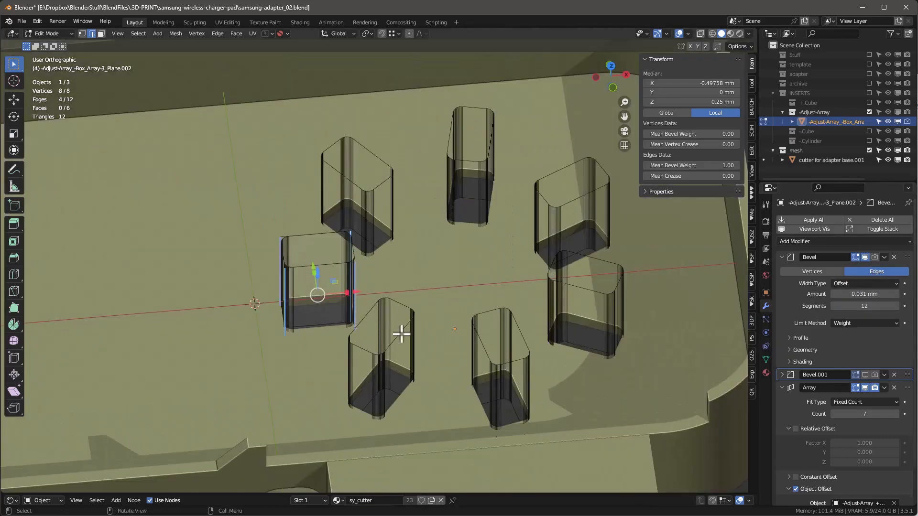
{"action": "left_click", "coordinate": [850, 295]}
{"action": "type", "text": "10"}
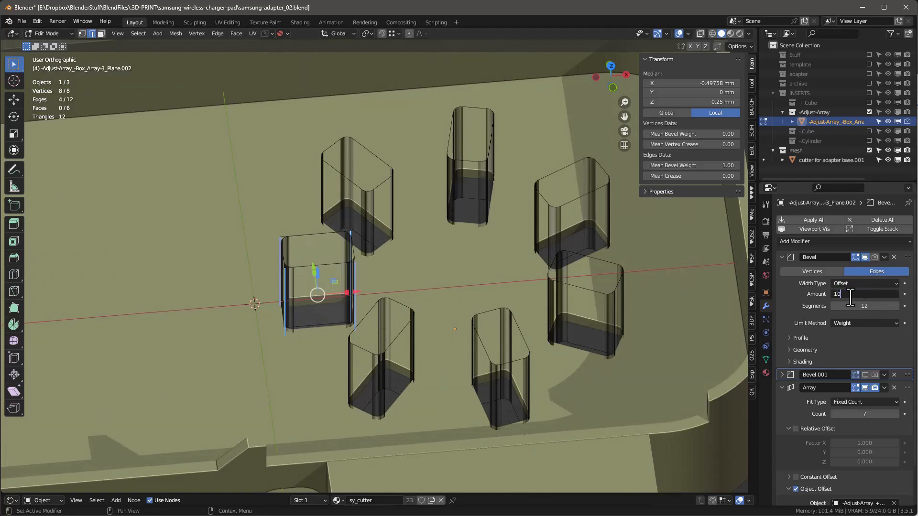
{"action": "type", "text": "0"}
{"action": "key", "text": "Return"}
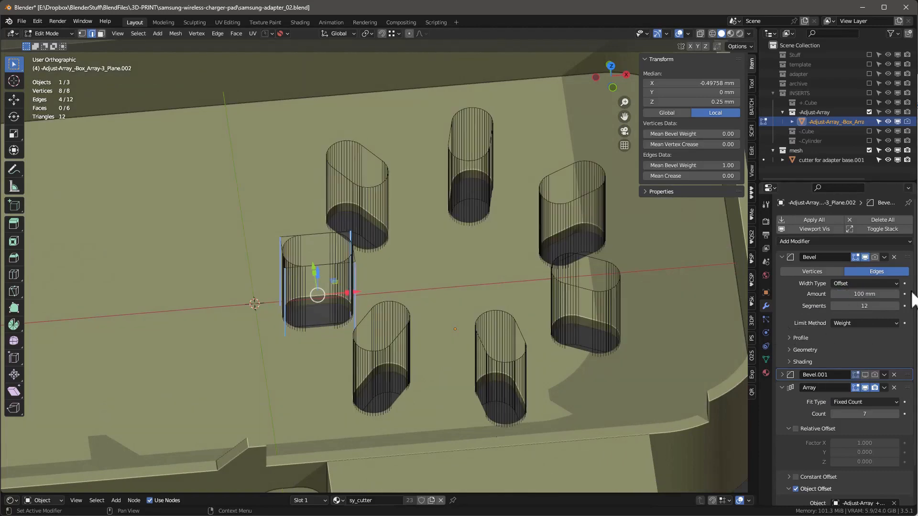
{"action": "left_click", "coordinate": [808, 240]}
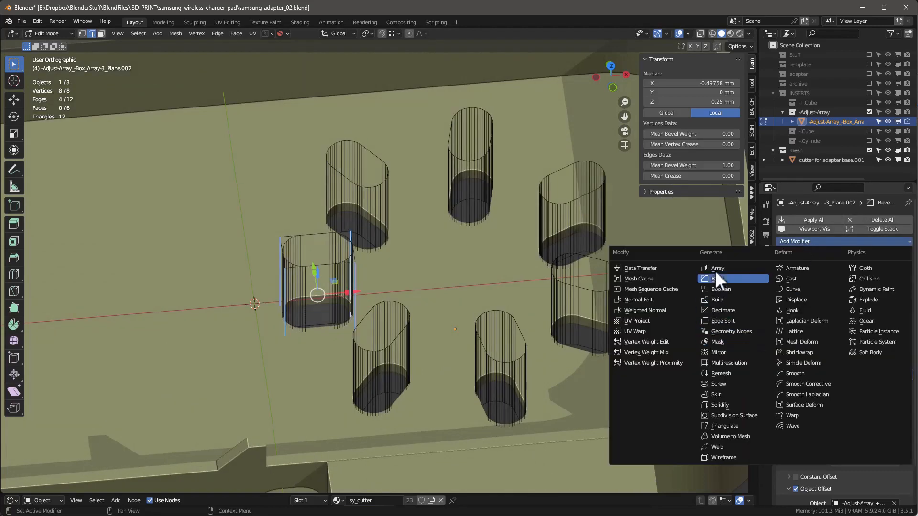
{"action": "left_click", "coordinate": [719, 446]}
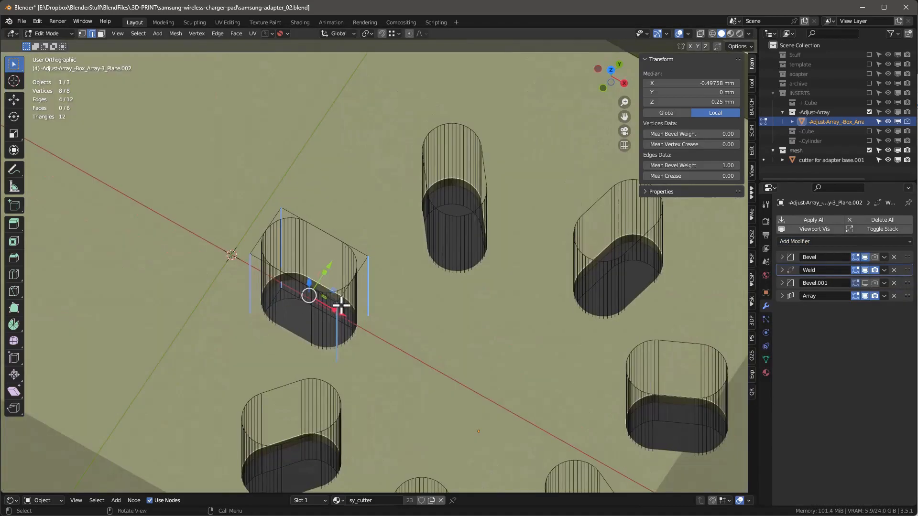
Lengthen the arrayed slots by moving the box cutter's inner end face along X toward the array centre.
{"action": "key", "text": "3"}
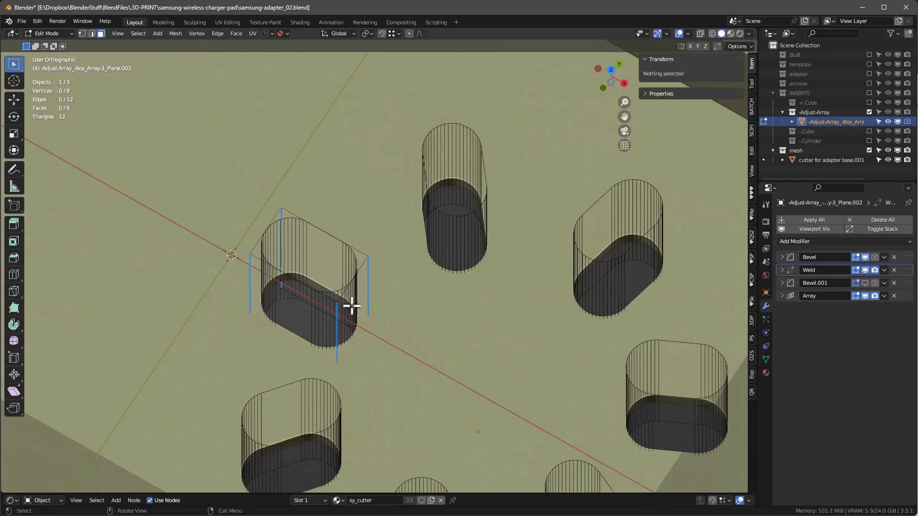
{"action": "left_click", "coordinate": [352, 306]}
{"action": "key", "text": "g"}
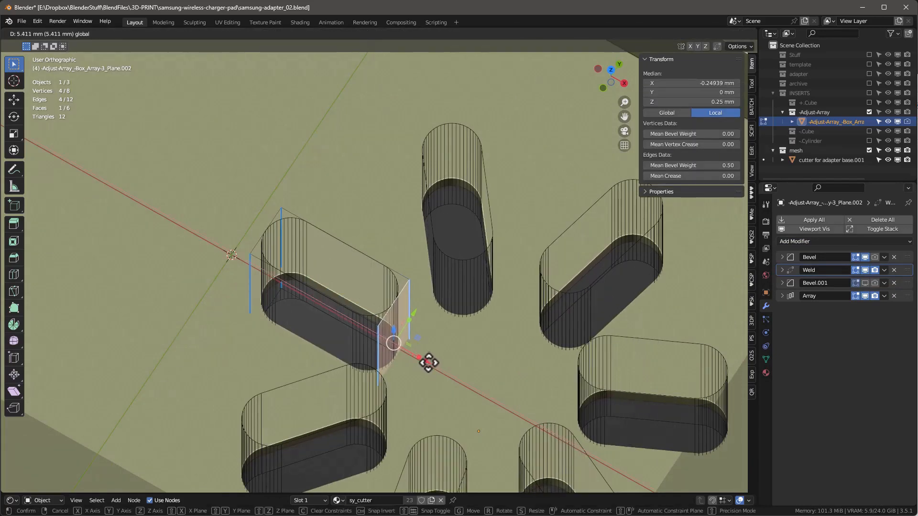
{"action": "left_click", "coordinate": [423, 337]}
{"action": "scroll", "coordinate": [401, 339], "scroll_direction": "down", "scroll_amount": 4}
{"action": "middle_click_drag", "start_coordinate": [400, 338], "coordinate": [445, 340]}
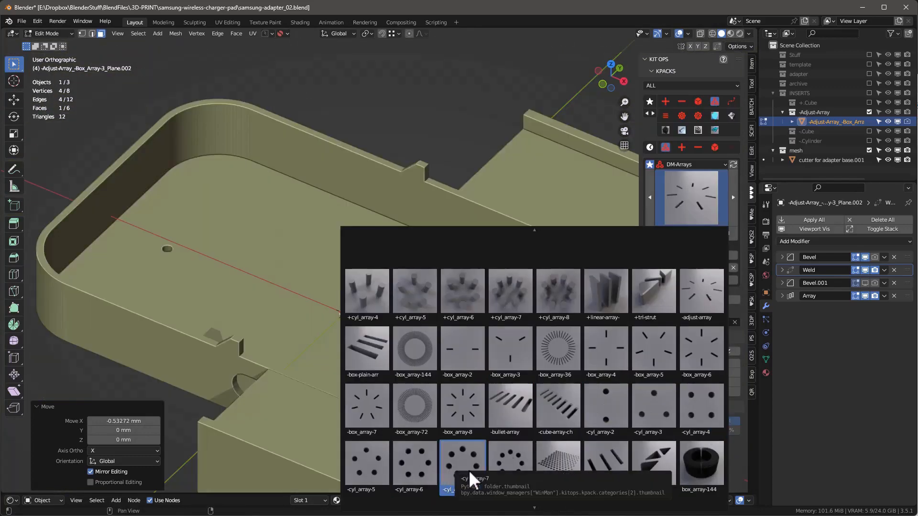
With the wireframe overlay on, add the -cyl_array-7 INSERT to the duplicated base at the centre of the slot array.
{"action": "left_click", "coordinate": [462, 463]}
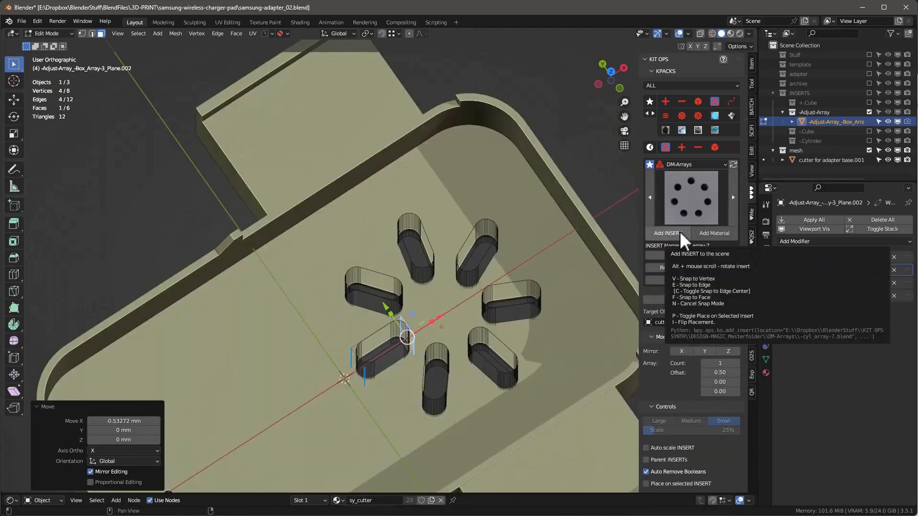
{"action": "key", "text": "q"}
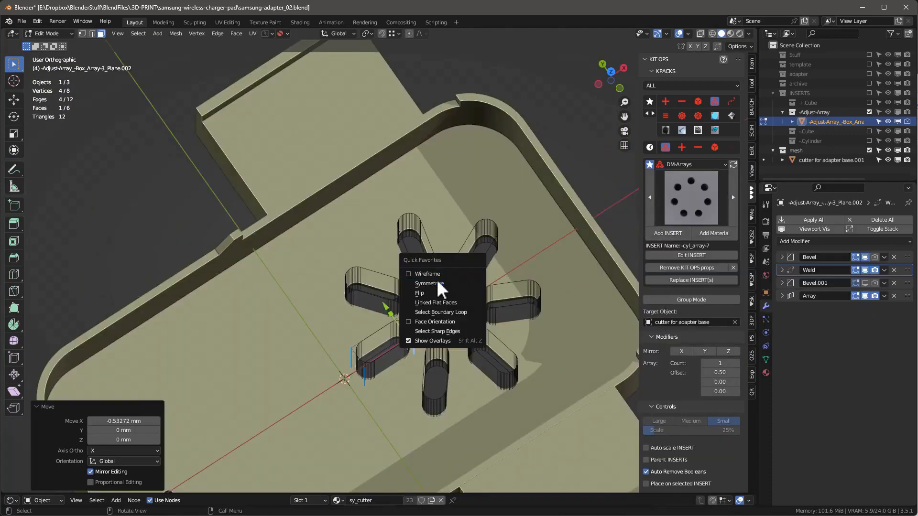
{"action": "left_click", "coordinate": [438, 275]}
{"action": "mouse_move", "coordinate": [437, 383]}
{"action": "middle_mouse_down"}
{"action": "mouse_move", "coordinate": [437, 366]}
{"action": "mouse_move", "coordinate": [420, 369]}
{"action": "mouse_move", "coordinate": [420, 381]}
{"action": "middle_mouse_up"}
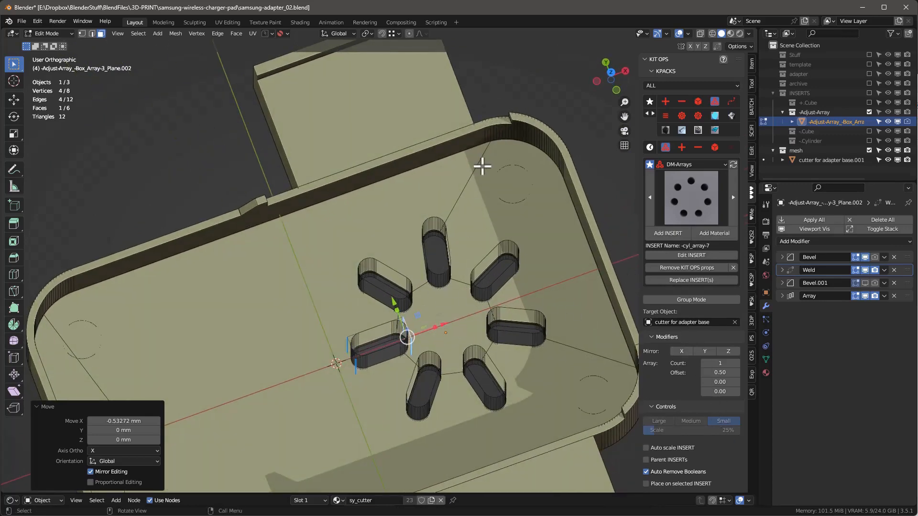
{"action": "key", "text": "Tab"}
{"action": "left_click", "coordinate": [426, 147]}
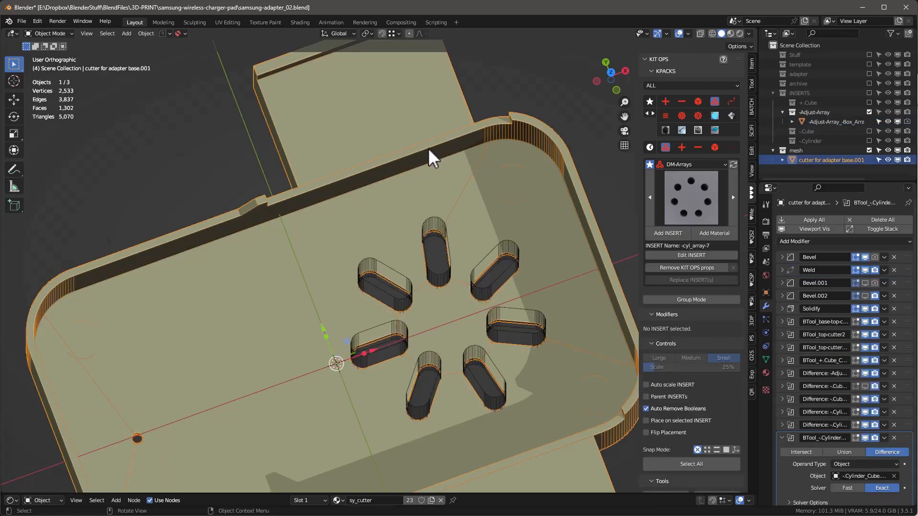
{"action": "middle_click_drag", "start_coordinate": [452, 371], "coordinate": [447, 317]}
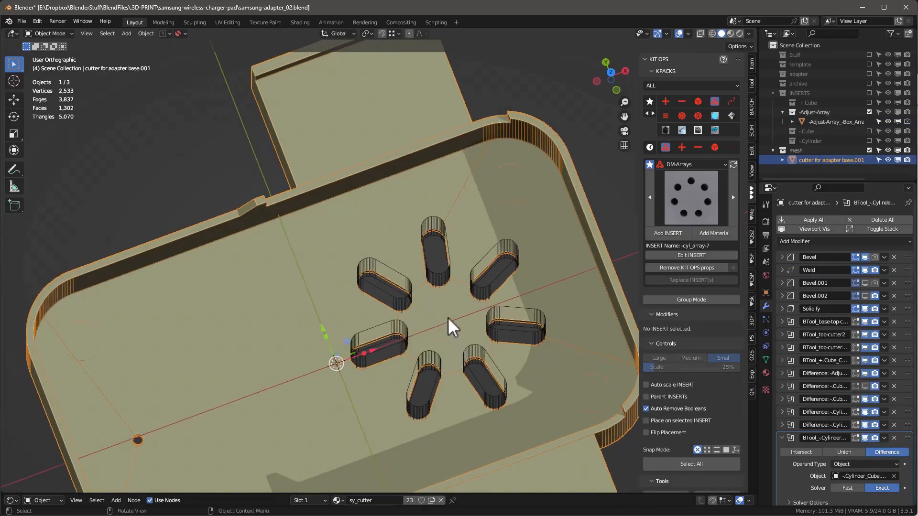
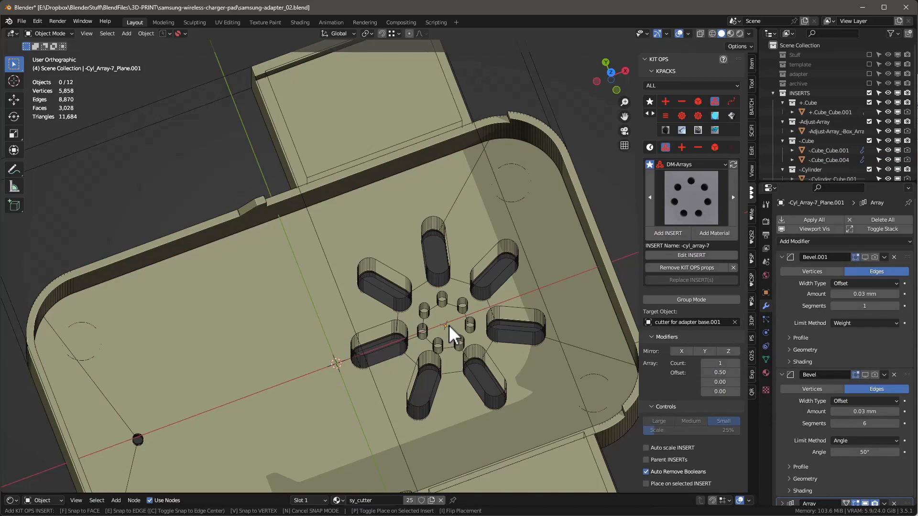
{"action": "left_click", "coordinate": [449, 325]}
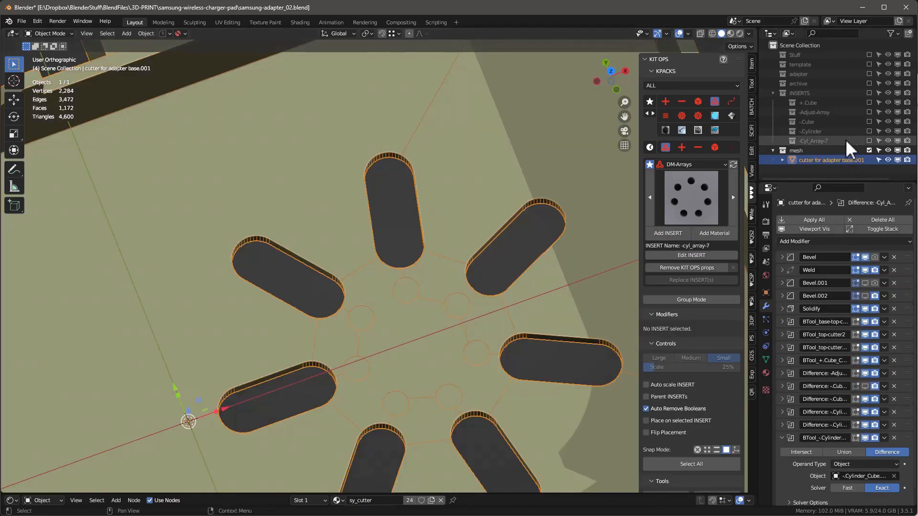
Re-enable the INSERTS collection and move the seven-cylinder cutter slightly along Z in the front view.
{"action": "left_click", "coordinate": [868, 93]}
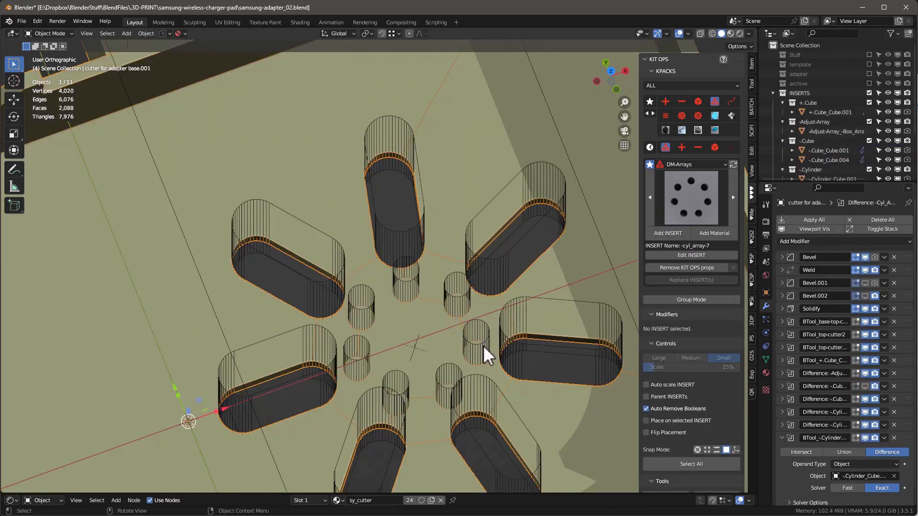
{"action": "left_click", "coordinate": [483, 346]}
{"action": "middle_click_drag", "start_coordinate": [481, 346], "coordinate": [476, 295]}
{"action": "key", "text": "KP_1"}
{"action": "left_click_drag", "start_coordinate": [414, 361], "coordinate": [416, 372]}
{"action": "middle_click_drag", "start_coordinate": [415, 372], "coordinate": [481, 316]}
{"action": "left_click", "coordinate": [538, 247]}
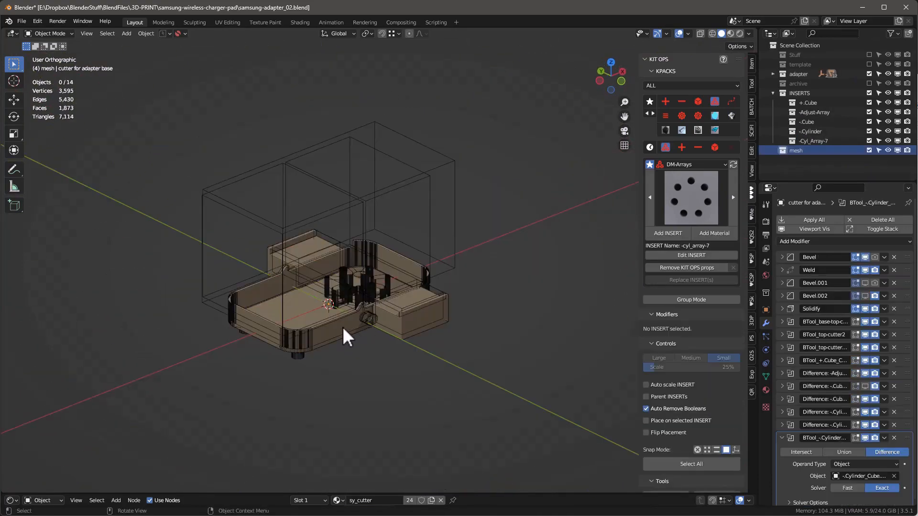
Select the original adapter base and duplicate it in place.
{"action": "left_click", "coordinate": [342, 327]}
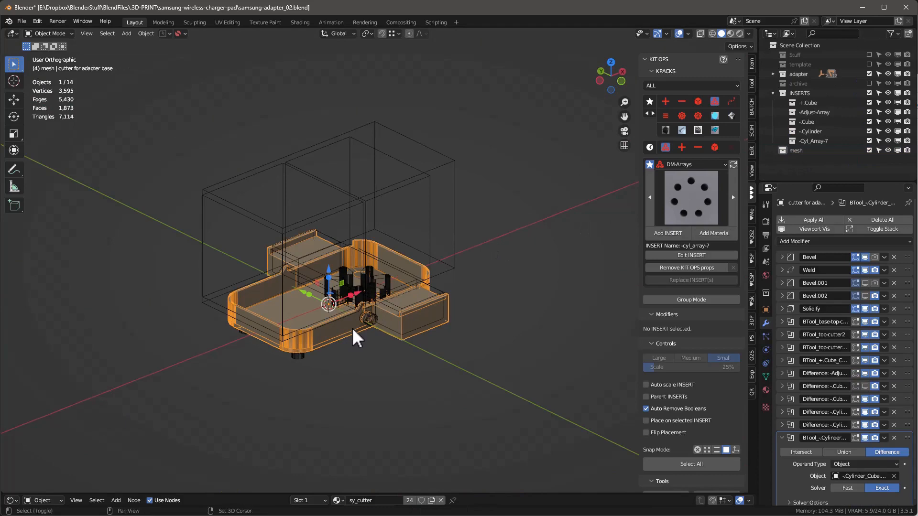
{"action": "key", "text": "shift+d"}
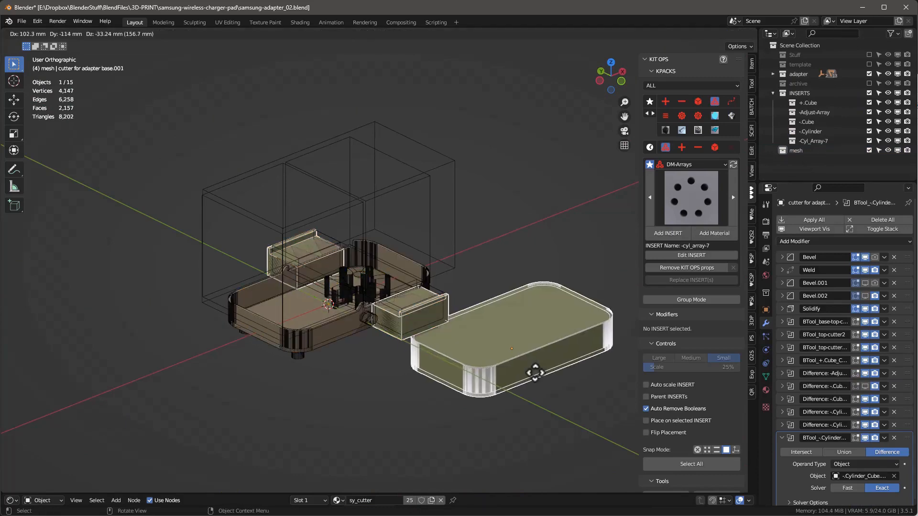
{"action": "right_click", "coordinate": [535, 372]}
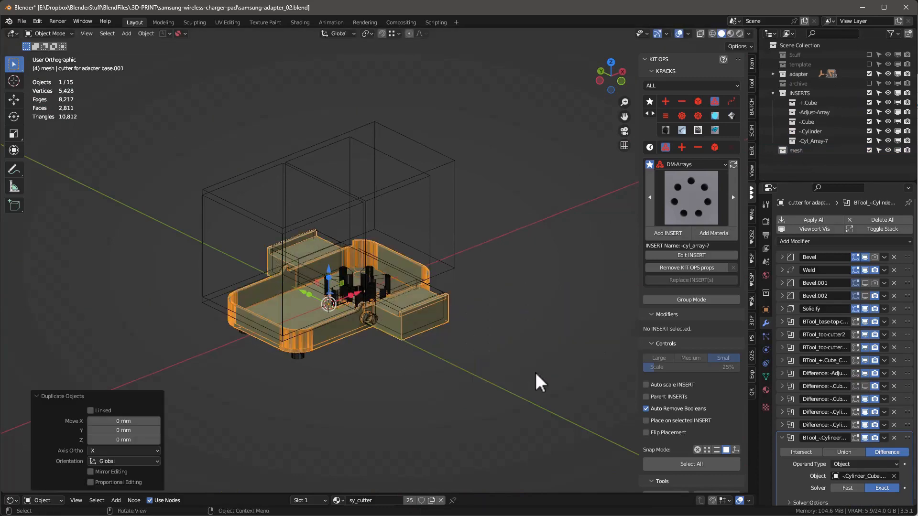
Move the duplicated adapter base into the mesh collection and exclude the adapter collection from the view layer.
{"action": "key", "text": "m"}
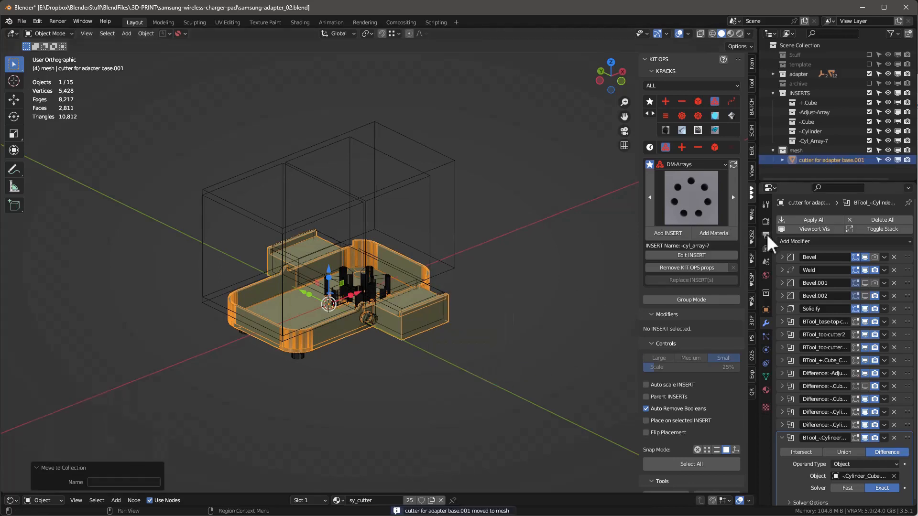
{"action": "left_click", "coordinate": [870, 73]}
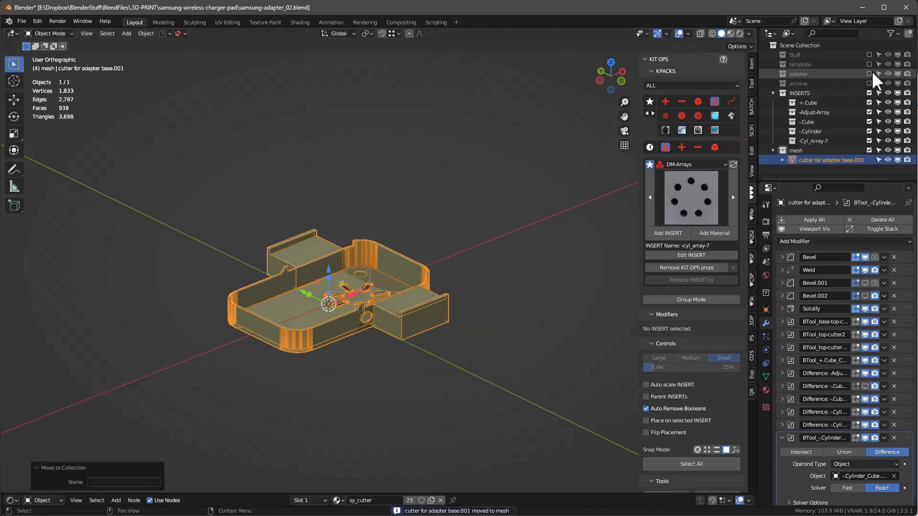
{"action": "scroll", "coordinate": [337, 332], "scroll_direction": "up", "scroll_amount": 4}
{"action": "mouse_move", "coordinate": [342, 328]}
{"action": "middle_mouse_down"}
{"action": "mouse_move", "coordinate": [351, 358]}
{"action": "mouse_move", "coordinate": [347, 337]}
{"action": "middle_mouse_up"}
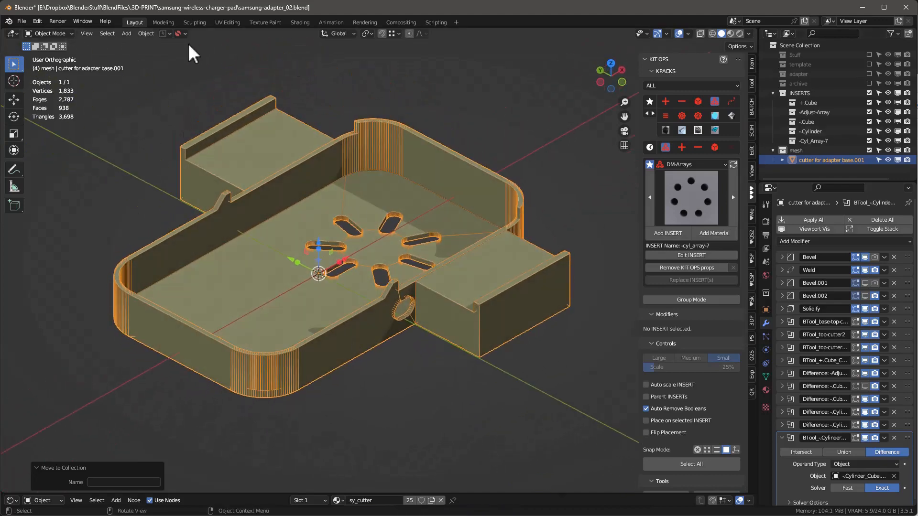
Apply the duplicate's visual geometry to mesh, then inspect the resulting mesh in Edit Mode from above and below.
{"action": "left_click", "coordinate": [143, 31]}
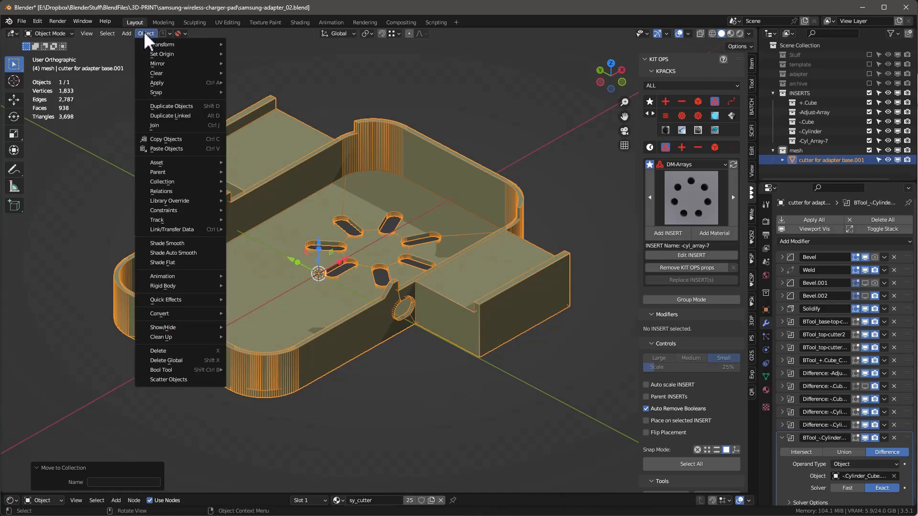
{"action": "mouse_move", "coordinate": [160, 82]}
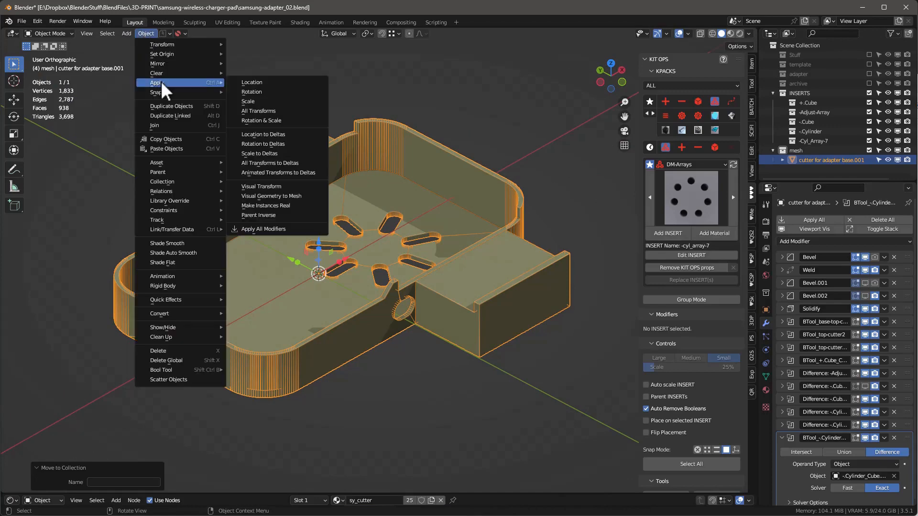
{"action": "left_click", "coordinate": [272, 197]}
{"action": "middle_click_drag", "start_coordinate": [324, 300], "coordinate": [426, 305]}
{"action": "key", "text": "Tab"}
{"action": "key", "text": "Tab"}
{"action": "key", "text": "Tab"}
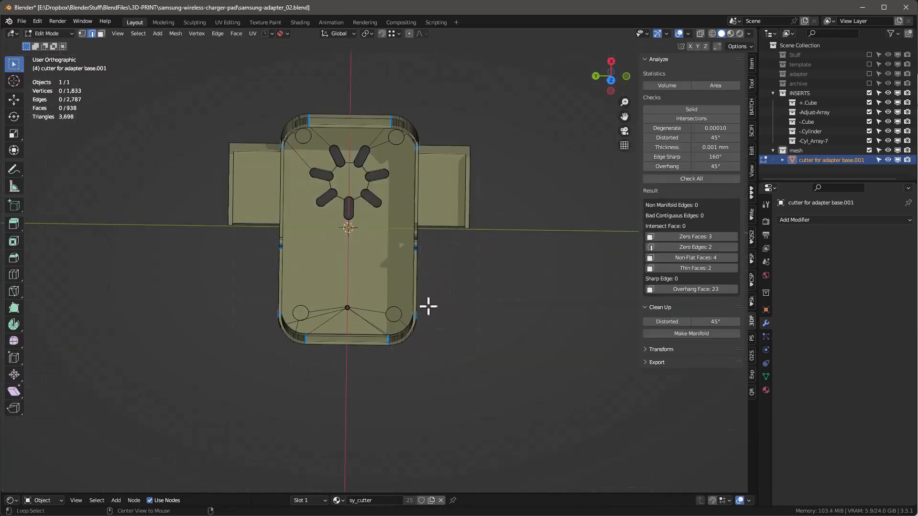
{"action": "scroll", "coordinate": [362, 205], "scroll_direction": "up", "scroll_amount": 3}
{"action": "middle_click_drag", "start_coordinate": [362, 205], "coordinate": [382, 213]}
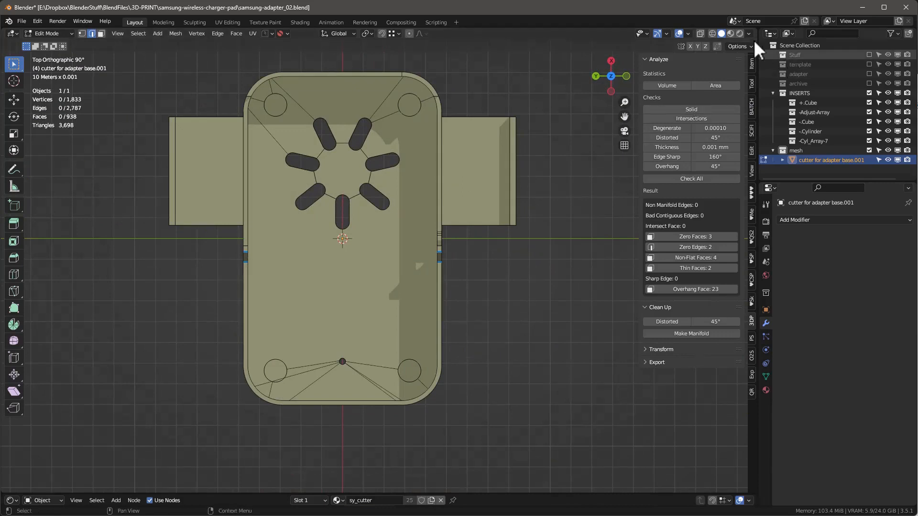
AutoMirror the mesh copy along Y with Negative orientation, then disable the Mirror modifier's viewport display.
{"action": "left_click", "coordinate": [751, 151]}
{"action": "left_click", "coordinate": [645, 58]}
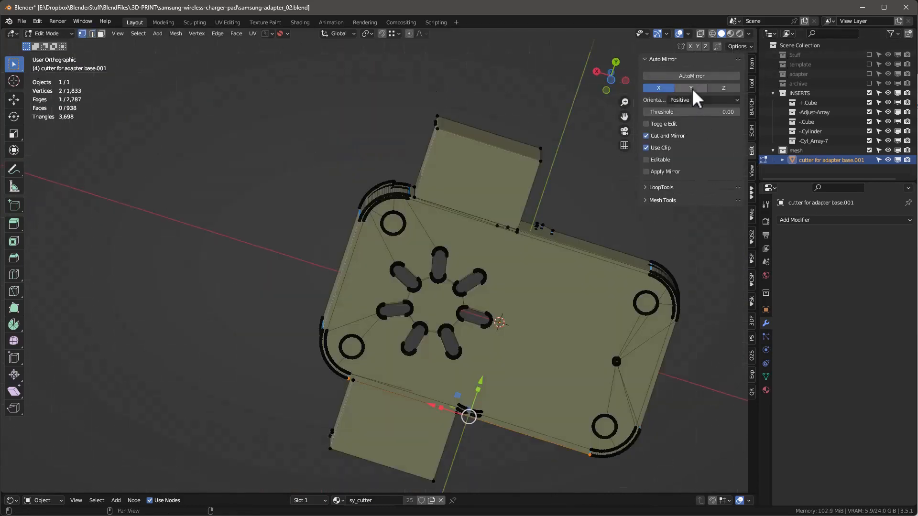
{"action": "left_click", "coordinate": [692, 88]}
{"action": "left_click", "coordinate": [703, 99]}
{"action": "left_click", "coordinate": [689, 119]}
{"action": "key", "text": "Tab"}
{"action": "left_click", "coordinate": [691, 76]}
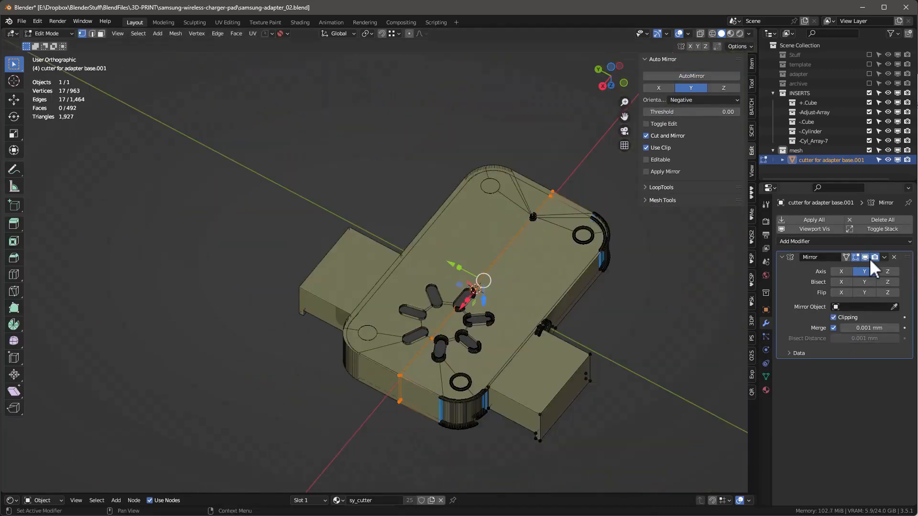
{"action": "left_click", "coordinate": [865, 259]}
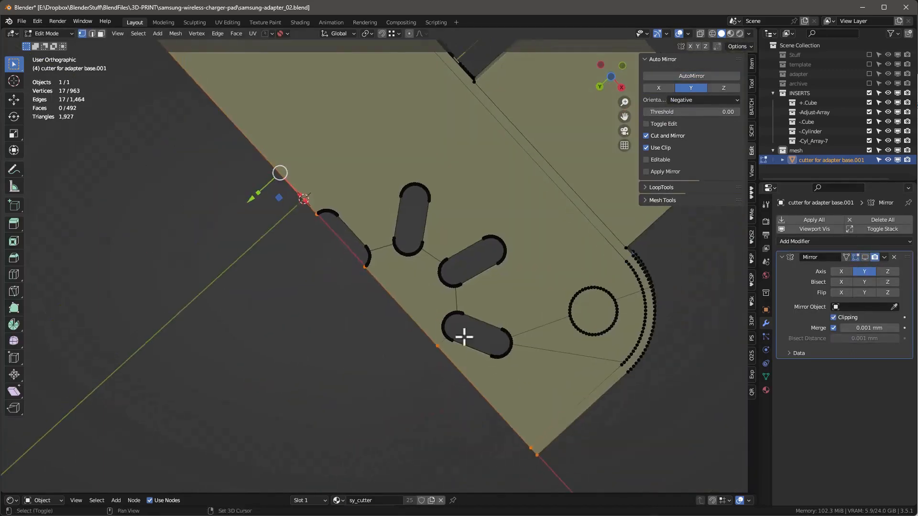
Set the viewport clip end distance to 1000 mm.
{"action": "middle_click_drag", "start_coordinate": [464, 338], "coordinate": [482, 389], "text": "shift"}
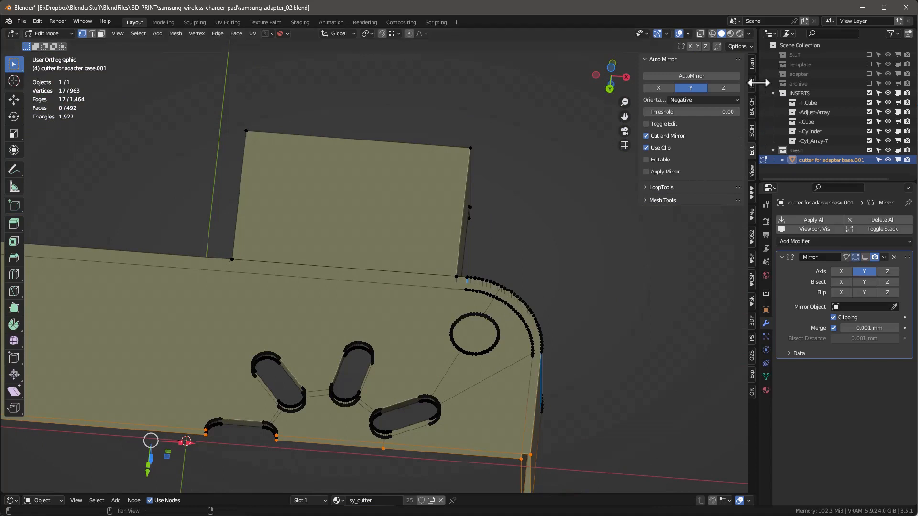
{"action": "left_click", "coordinate": [752, 169]}
{"action": "double_click", "coordinate": [712, 94]}
{"action": "left_click", "coordinate": [693, 94]}
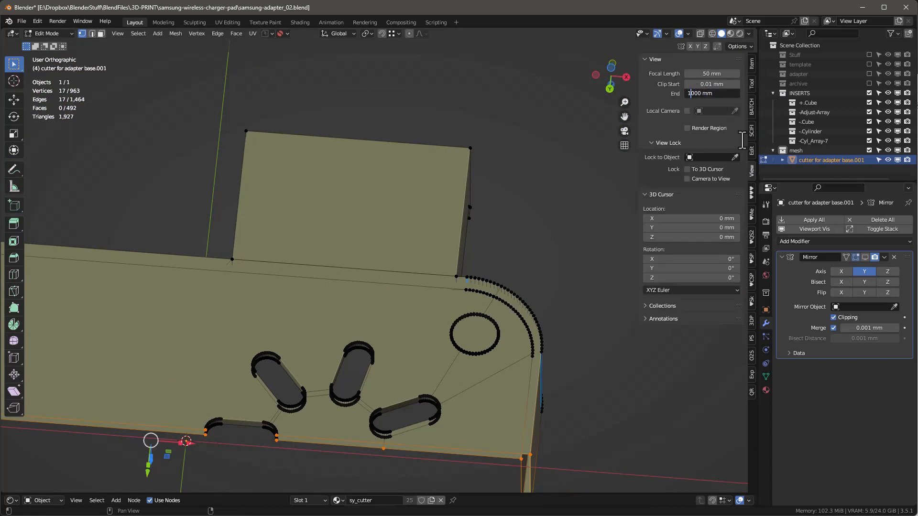
{"action": "key", "text": "Return"}
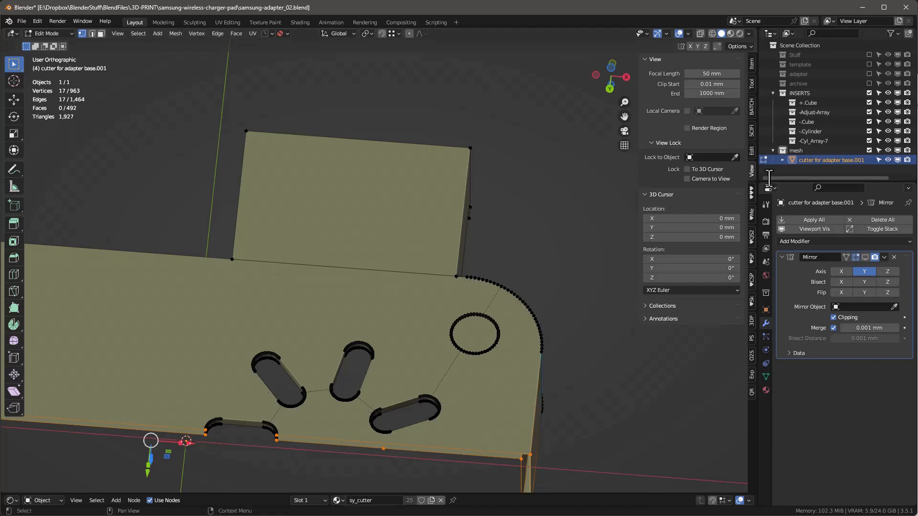
{"action": "middle_click_drag", "start_coordinate": [540, 349], "coordinate": [456, 346]}
{"action": "left_click", "coordinate": [443, 315]}
{"action": "middle_click_drag", "start_coordinate": [443, 313], "coordinate": [460, 389]}
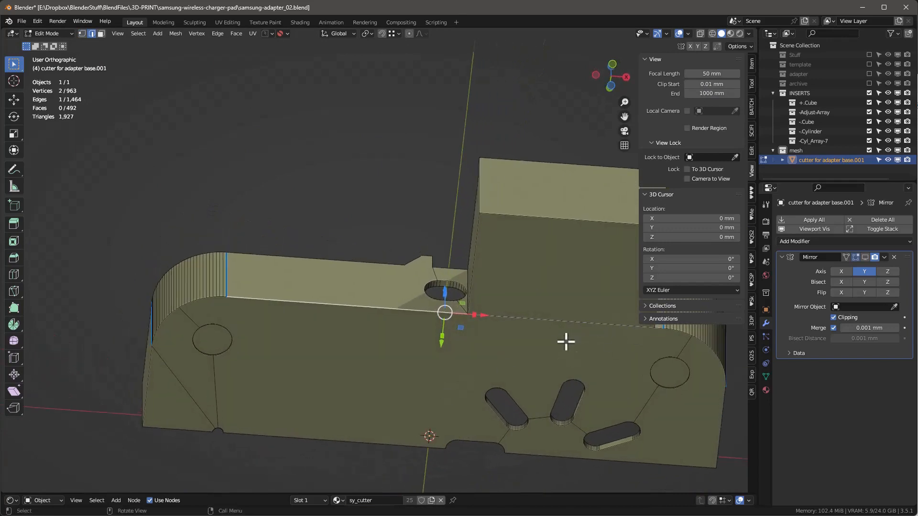
{"action": "key", "text": "g"}
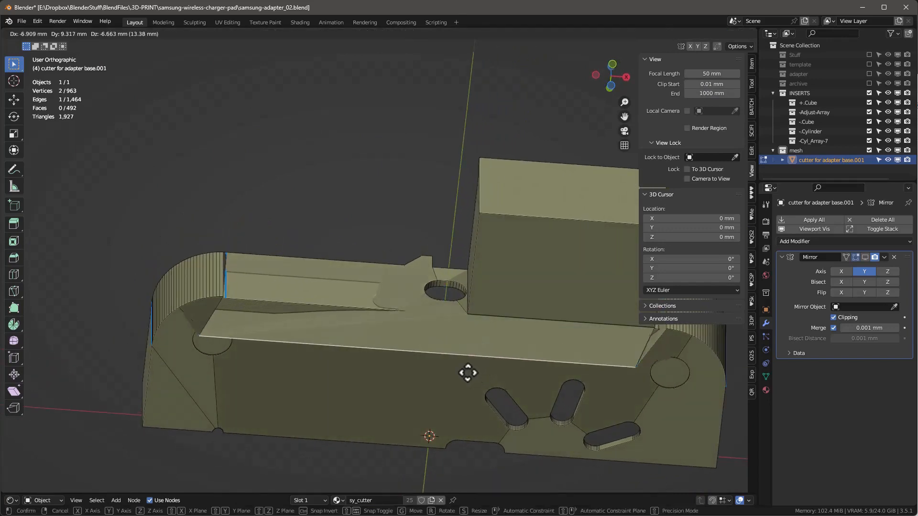
{"action": "key", "text": "Escape"}
{"action": "middle_click_drag", "start_coordinate": [518, 355], "coordinate": [425, 314]}
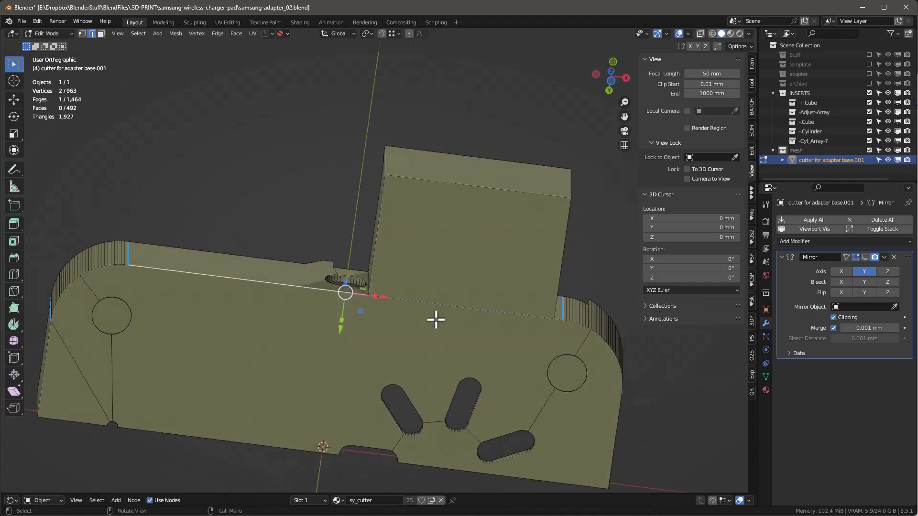
Try to dissolve the side arm's underside face together with the adjoining base underside face.
{"action": "key", "text": "3"}
{"action": "left_click", "coordinate": [481, 259]}
{"action": "left_click", "coordinate": [452, 332], "text": "shift"}
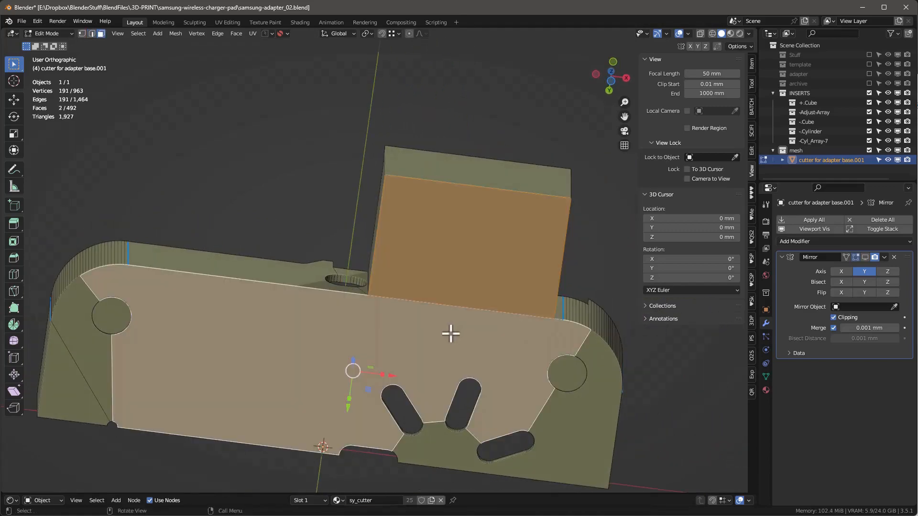
{"action": "key", "text": "ctrl+x"}
{"action": "middle_click_drag", "start_coordinate": [454, 329], "coordinate": [500, 371], "text": "shift"}
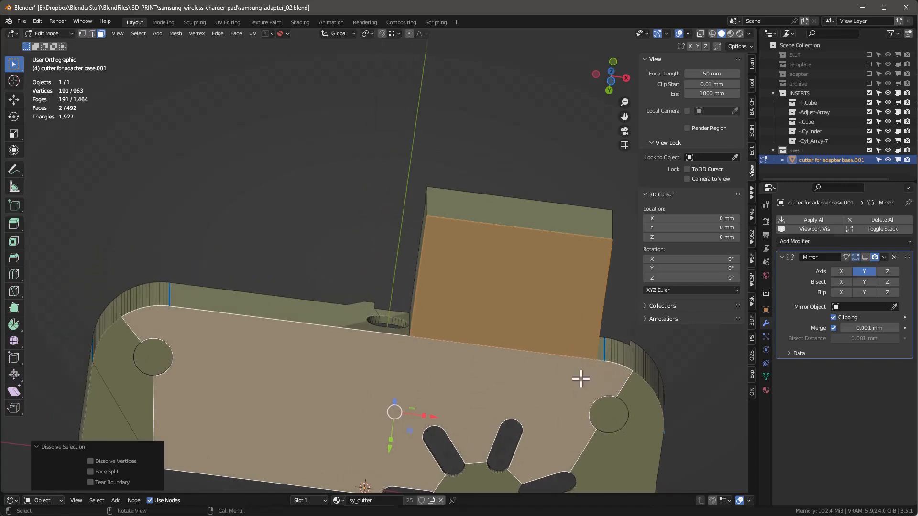
{"action": "left_click", "coordinate": [493, 349]}
Subdivide the long bottom edge beside the side arm with one cut and slide the new vertex onto the arm's nearer corner.
{"action": "key", "text": "2"}
{"action": "left_click", "coordinate": [378, 336]}
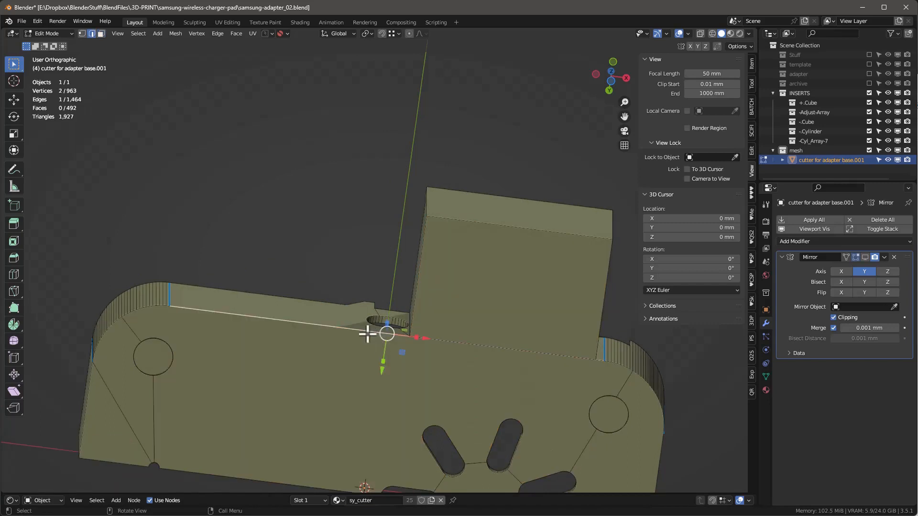
{"action": "right_click", "coordinate": [309, 329]}
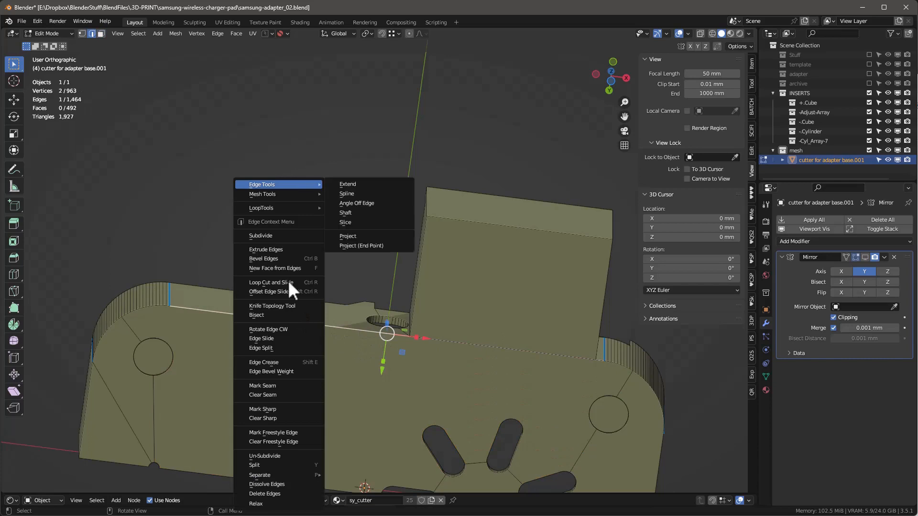
{"action": "left_click", "coordinate": [267, 235]}
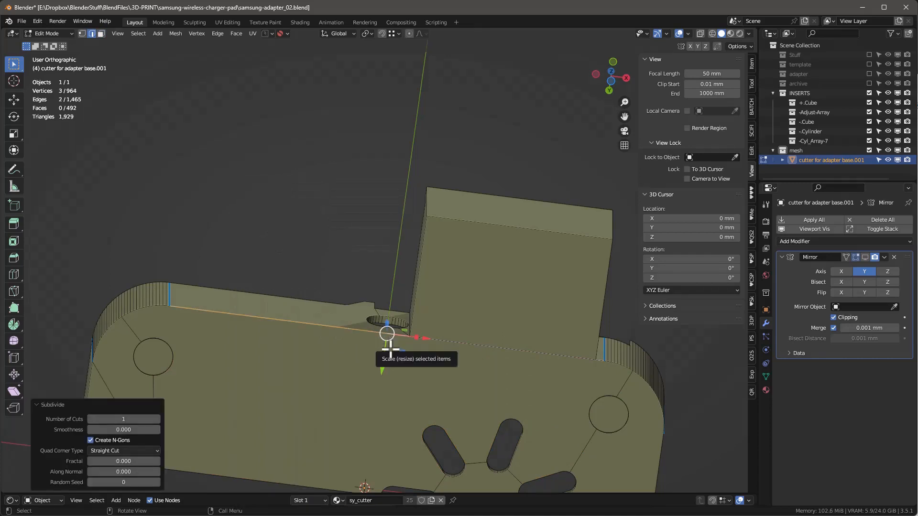
{"action": "key", "text": "1"}
{"action": "left_click", "coordinate": [387, 334]}
{"action": "key", "text": "shift+v"}
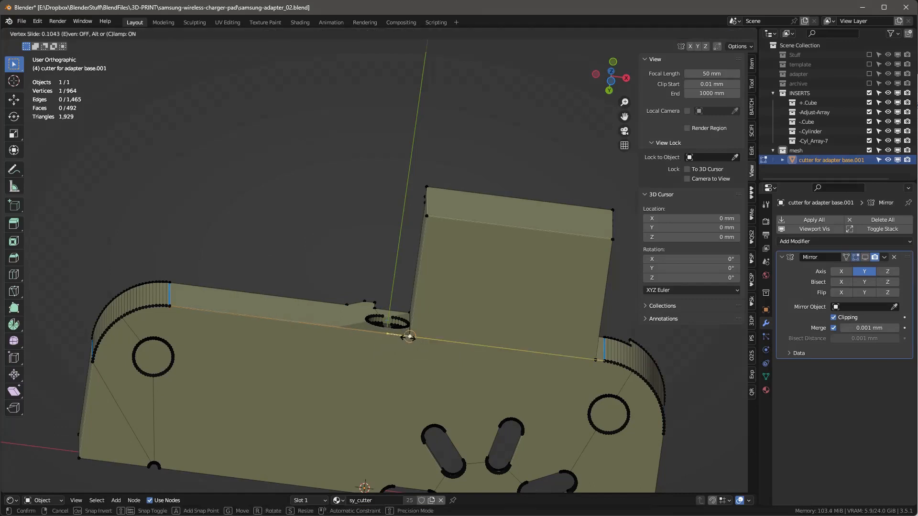
{"action": "left_click", "coordinate": [407, 338]}
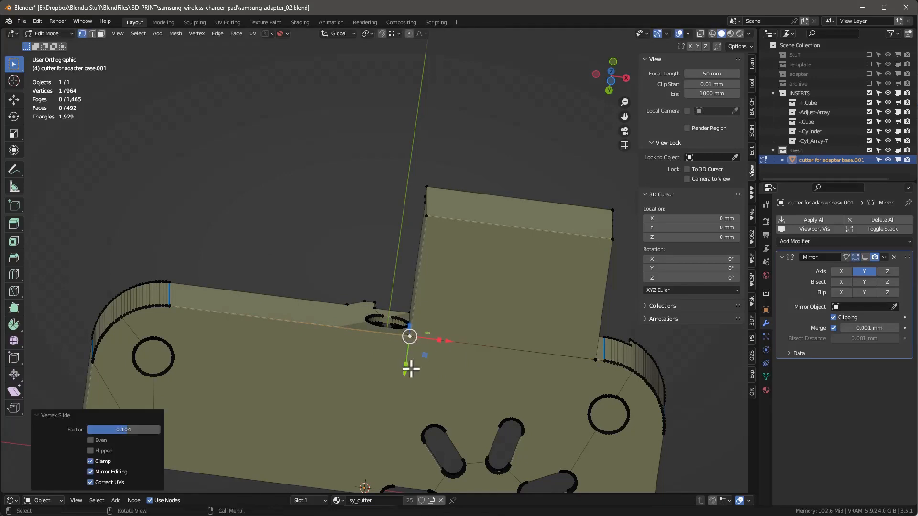
Select the two overlapping vertices at that arm corner and merge them at center.
{"action": "scroll", "coordinate": [410, 369], "scroll_direction": "up", "scroll_amount": 3}
{"action": "middle_click_drag", "start_coordinate": [428, 325], "coordinate": [435, 353]}
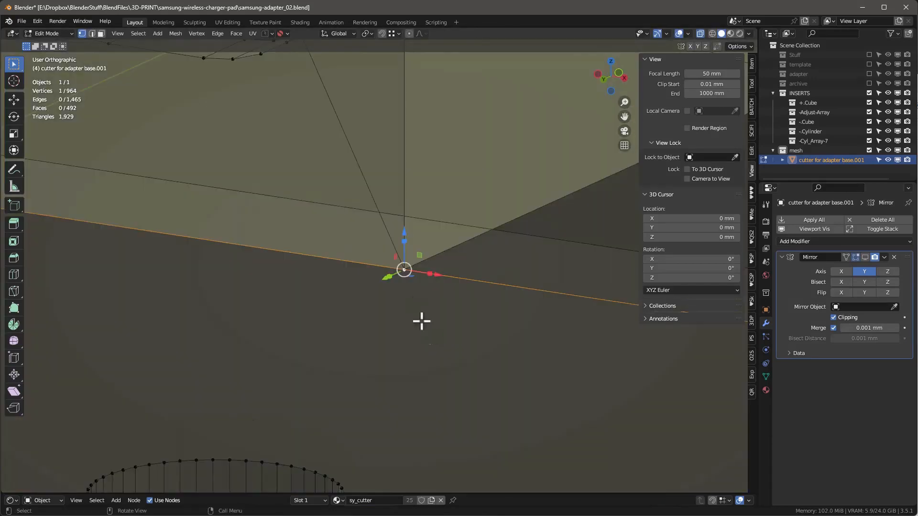
{"action": "scroll", "coordinate": [420, 284], "scroll_direction": "up", "scroll_amount": 3}
{"action": "left_click_drag", "start_coordinate": [361, 237], "coordinate": [412, 289]}
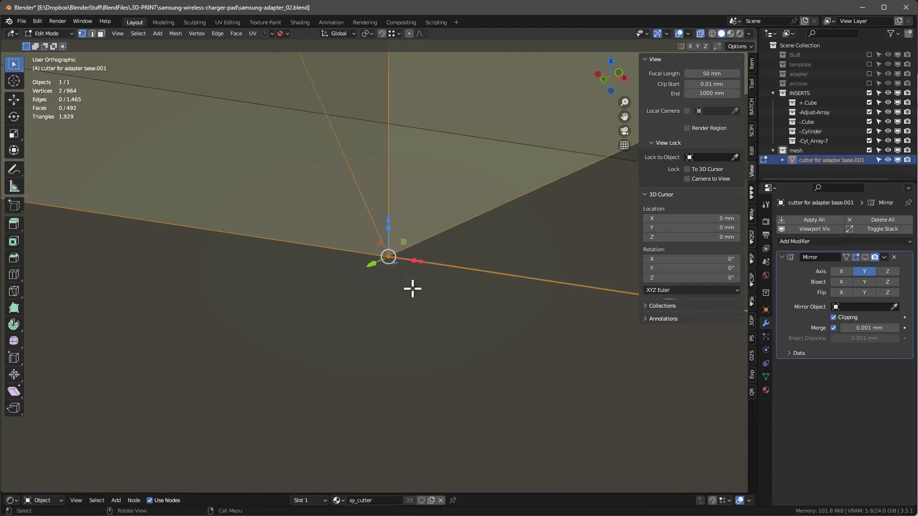
{"action": "key", "text": "m"}
{"action": "left_click", "coordinate": [747, 45]}
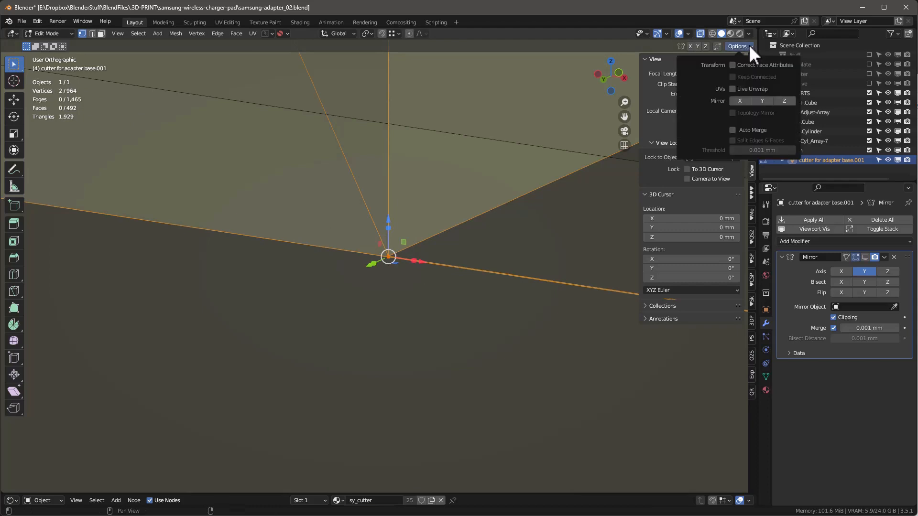
{"action": "key", "text": "m"}
{"action": "left_click", "coordinate": [337, 256]}
Subdivide the remaining bottom edge running under the side arm toward the rounded corner with one cut.
{"action": "scroll", "coordinate": [416, 254], "scroll_direction": "down", "scroll_amount": 5}
{"action": "middle_click_drag", "start_coordinate": [410, 239], "coordinate": [407, 193]}
{"action": "scroll", "coordinate": [433, 225], "scroll_direction": "down", "scroll_amount": 4}
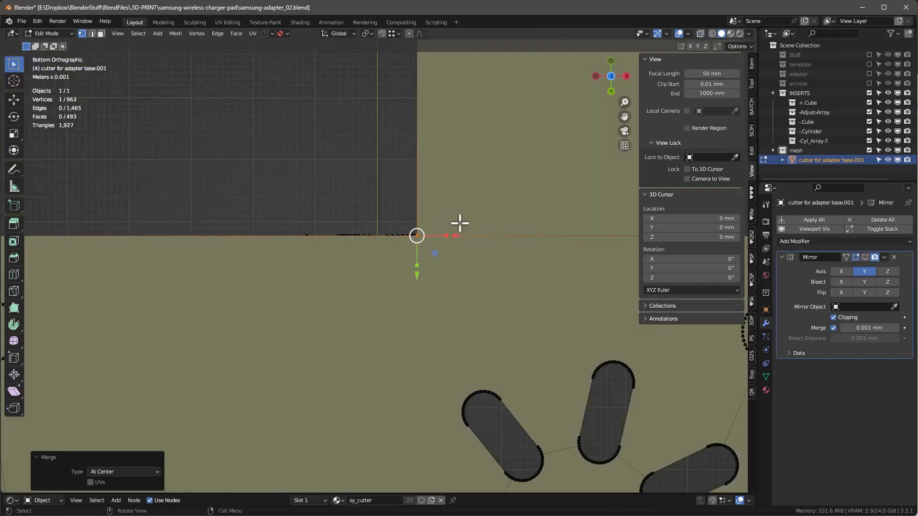
{"action": "middle_click_drag", "start_coordinate": [459, 223], "coordinate": [120, 306], "text": "shift"}
{"action": "scroll", "coordinate": [394, 331], "scroll_direction": "up", "scroll_amount": 8}
{"action": "middle_click_drag", "start_coordinate": [448, 290], "coordinate": [436, 306]}
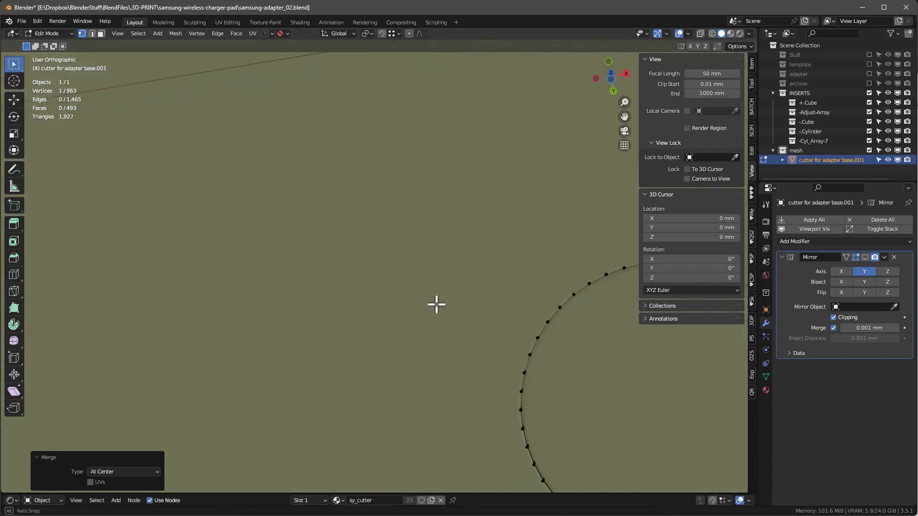
{"action": "middle_click_drag", "start_coordinate": [430, 271], "coordinate": [395, 74], "text": "shift"}
{"action": "key", "text": "2"}
{"action": "scroll", "coordinate": [380, 286], "scroll_direction": "down", "scroll_amount": 5}
{"action": "left_click", "coordinate": [361, 310]}
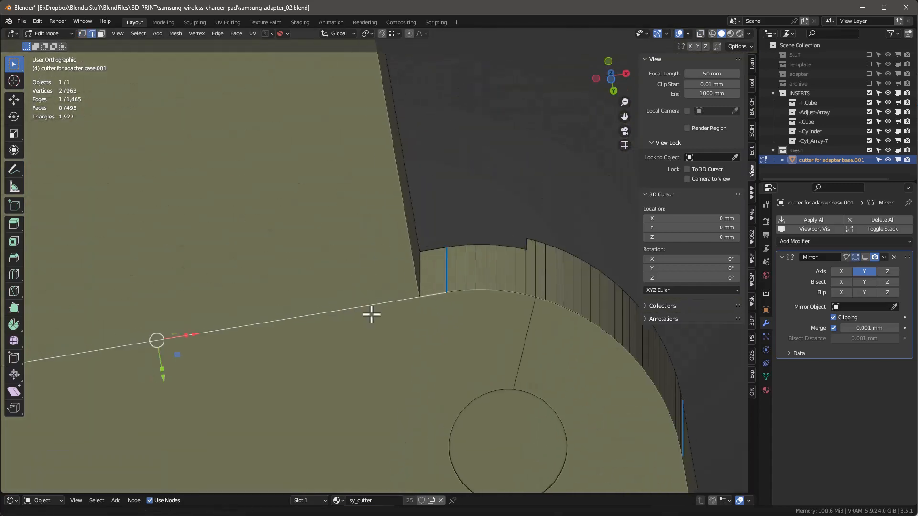
{"action": "middle_click_drag", "start_coordinate": [360, 314], "coordinate": [445, 320], "text": "shift"}
{"action": "right_click", "coordinate": [414, 309]}
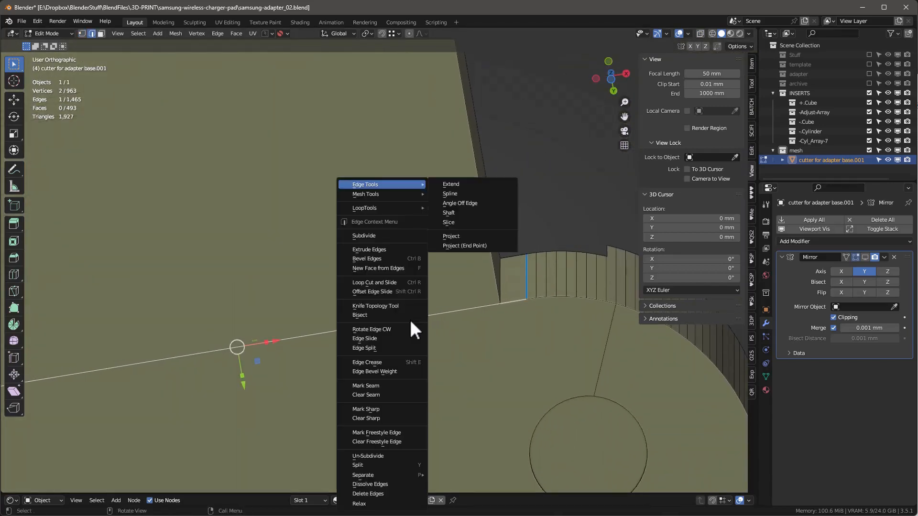
{"action": "left_click", "coordinate": [393, 243]}
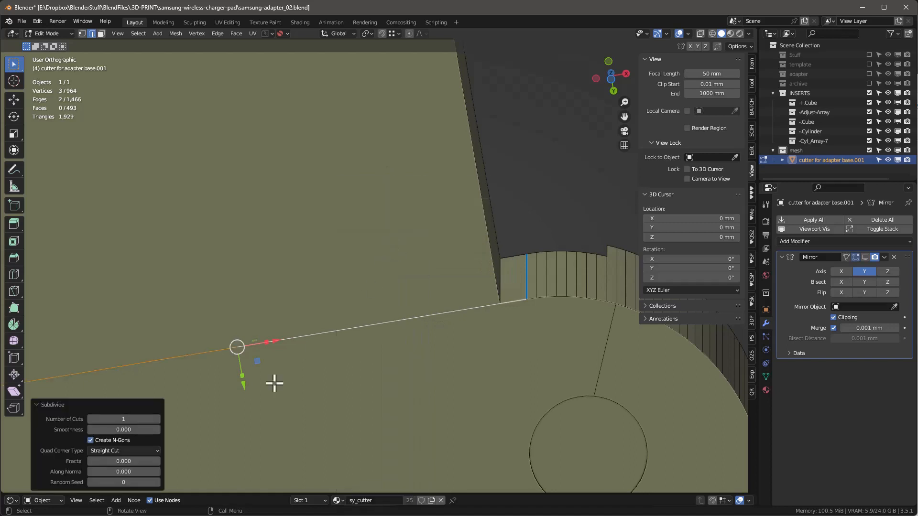
Slide the new midpoint vertex along its edge onto the arm's corner next to the rounded base corner.
{"action": "key", "text": "1"}
{"action": "left_click", "coordinate": [238, 346]}
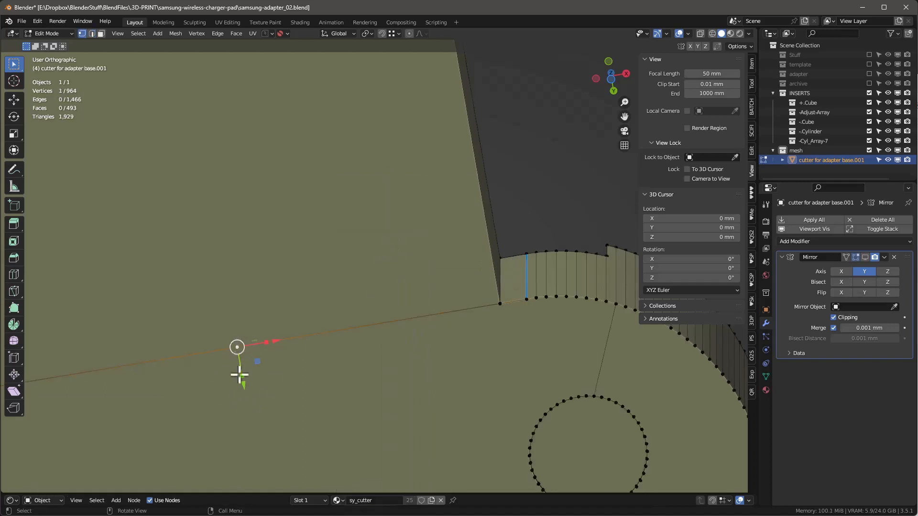
{"action": "key", "text": "shift+v"}
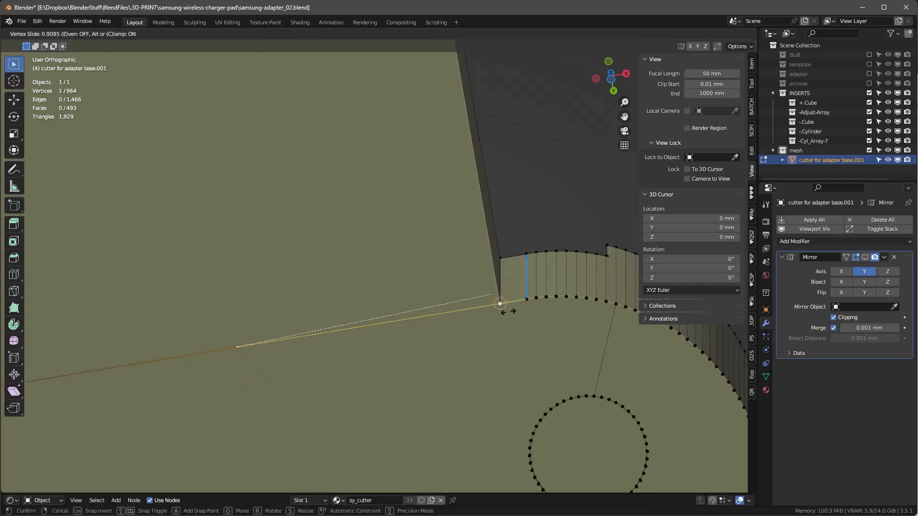
{"action": "left_click", "coordinate": [499, 303]}
Select the two overlapping vertices at the arm corner next to the rounded base corner and merge them at center.
{"action": "scroll", "coordinate": [496, 310], "scroll_direction": "up", "scroll_amount": 3}
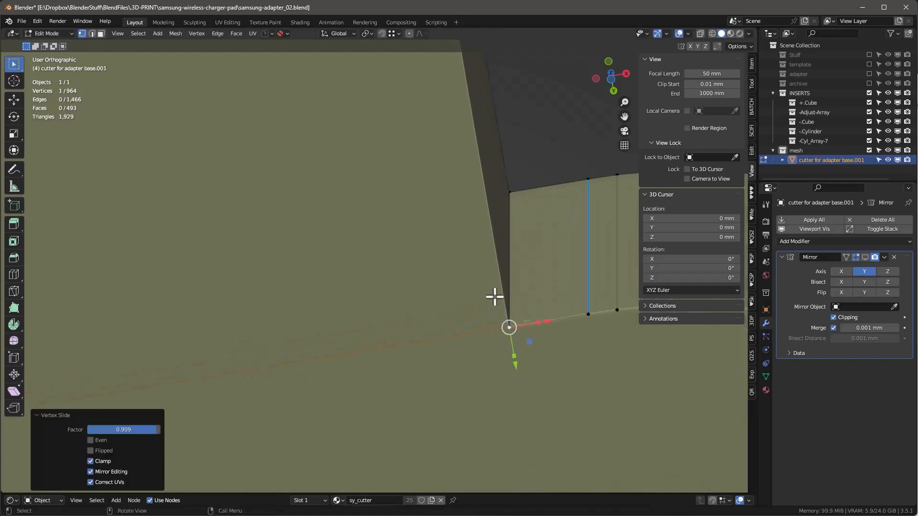
{"action": "key", "text": "alt+z"}
{"action": "left_click_drag", "start_coordinate": [488, 310], "coordinate": [531, 351]}
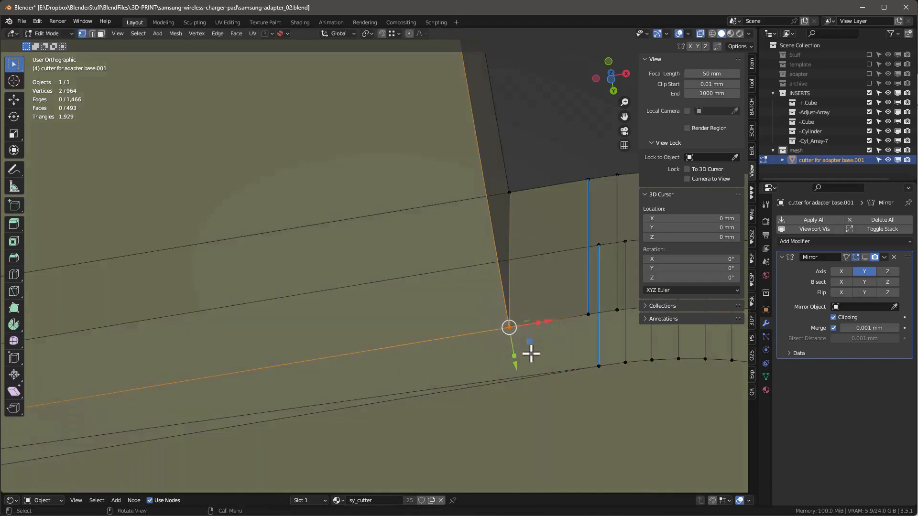
{"action": "key", "text": "m"}
{"action": "left_click", "coordinate": [306, 237]}
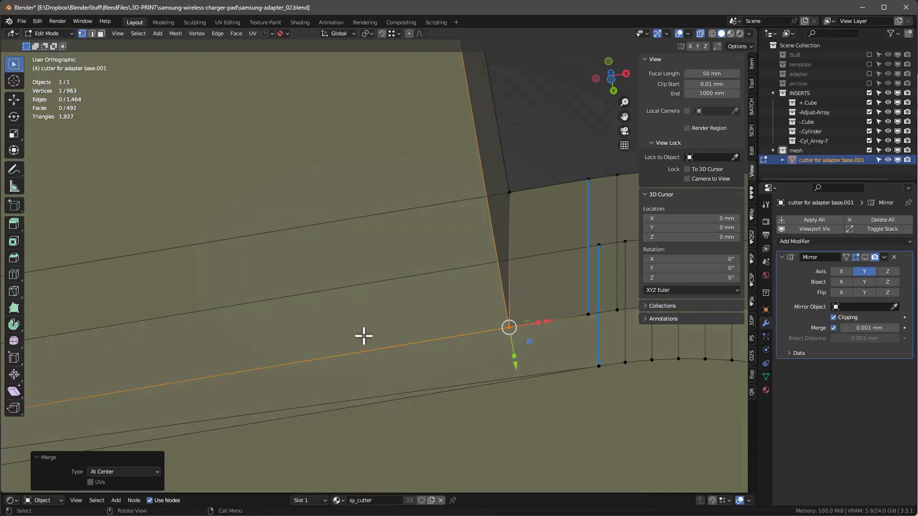
Select the side arm's underside face and the adjoining base underside face and dissolve them into a single face.
{"action": "scroll", "coordinate": [412, 312], "scroll_direction": "down", "scroll_amount": 3}
{"action": "scroll", "coordinate": [409, 309], "scroll_direction": "down", "scroll_amount": 1}
{"action": "key", "text": "Tab"}
{"action": "scroll", "coordinate": [440, 310], "scroll_direction": "down", "scroll_amount": 4}
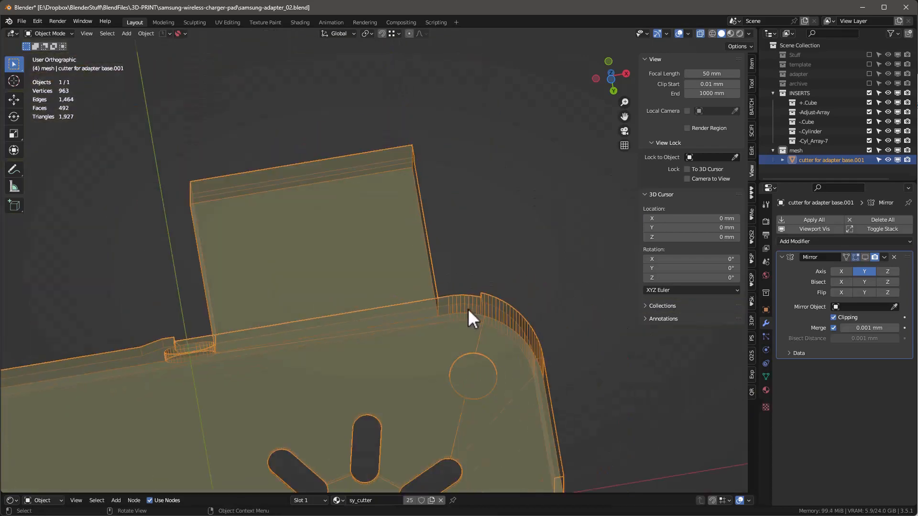
{"action": "middle_click_drag", "start_coordinate": [469, 308], "coordinate": [285, 265]}
{"action": "key", "text": "Tab"}
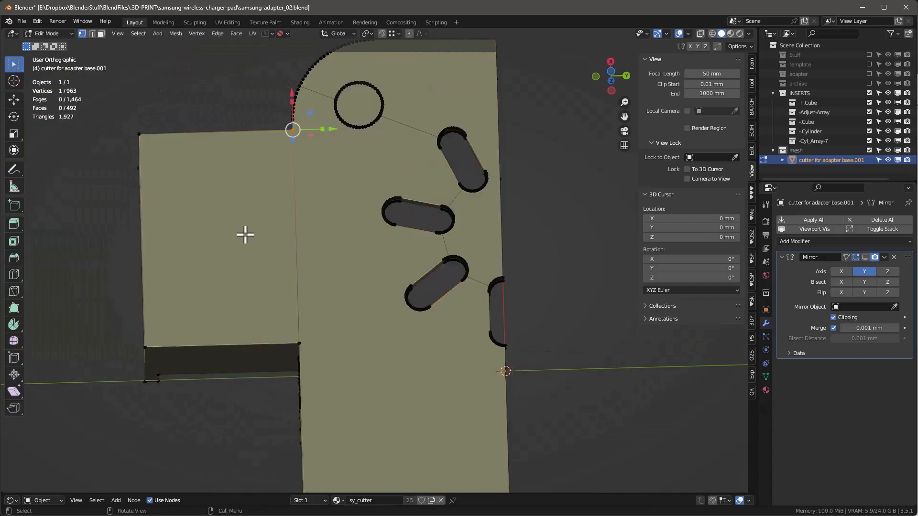
{"action": "left_click", "coordinate": [246, 233]}
{"action": "left_click", "coordinate": [314, 234], "text": "shift"}
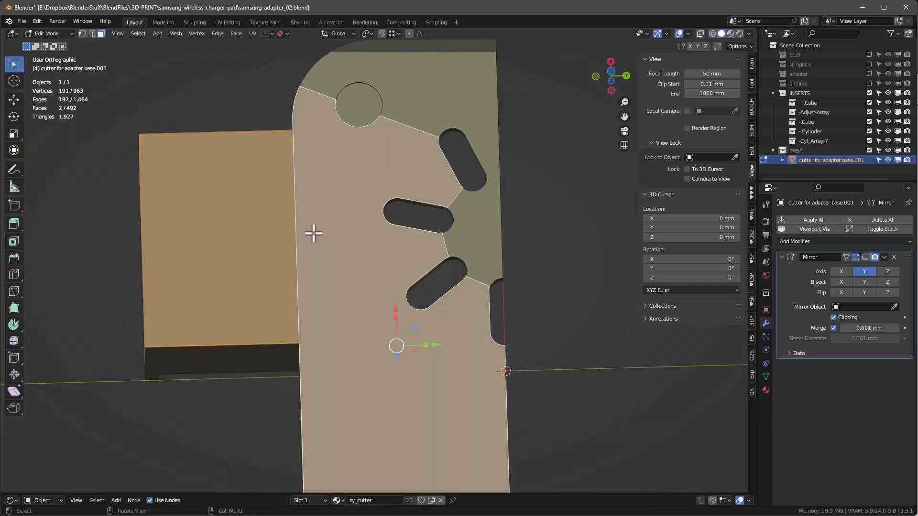
{"action": "key", "text": "ctrl+x"}
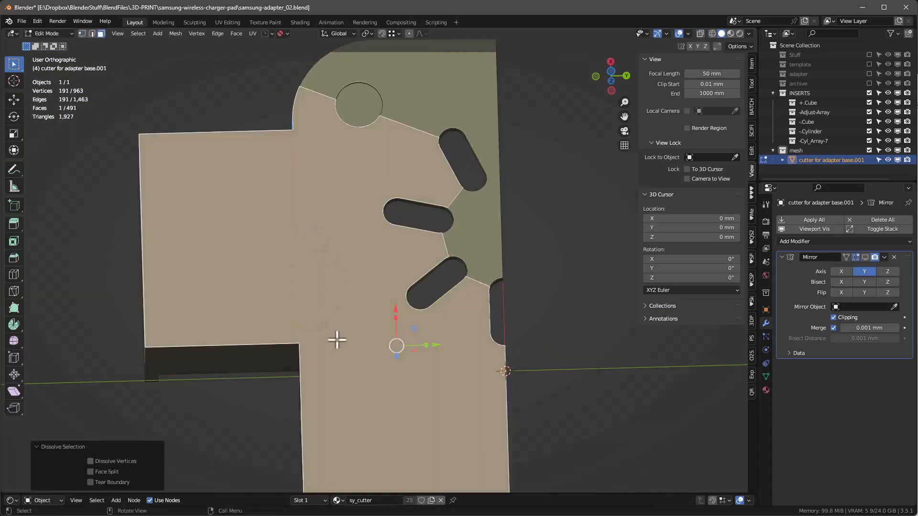
Select the continuous chain of outer bottom edges around the base half, including its rounded corners and the side arm.
{"action": "scroll", "coordinate": [337, 339], "scroll_direction": "down", "scroll_amount": 5}
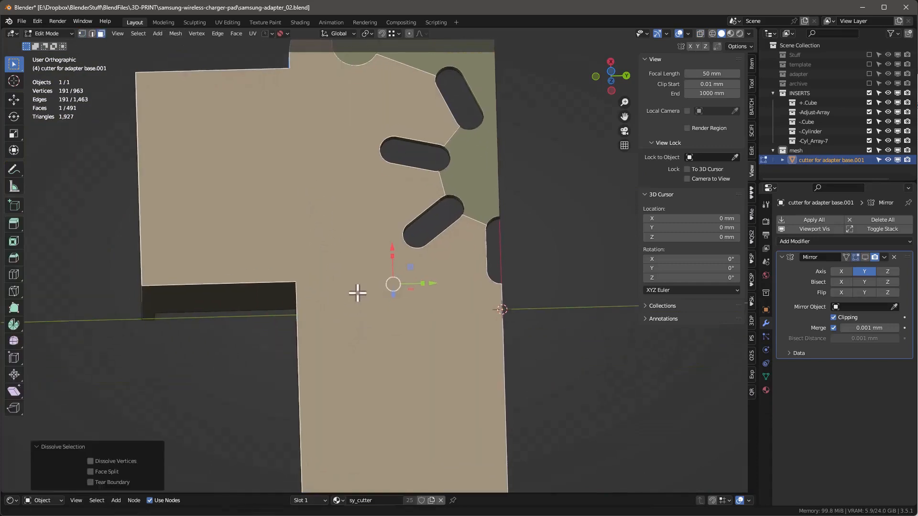
{"action": "scroll", "coordinate": [327, 196], "scroll_direction": "up", "scroll_amount": 5}
{"action": "middle_click_drag", "start_coordinate": [326, 196], "coordinate": [426, 188]}
{"action": "left_click", "coordinate": [426, 188]}
{"action": "scroll", "coordinate": [421, 204], "scroll_direction": "down", "scroll_amount": 3}
{"action": "scroll", "coordinate": [422, 206], "scroll_direction": "up", "scroll_amount": 3}
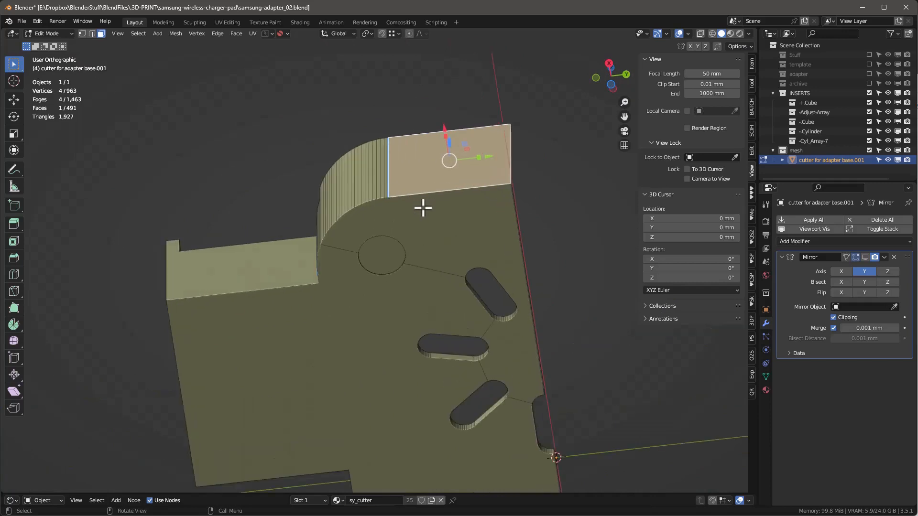
{"action": "key", "text": "2"}
{"action": "left_click", "coordinate": [440, 190]}
{"action": "left_click", "coordinate": [319, 256], "text": "ctrl+shift"}
{"action": "middle_click_drag", "start_coordinate": [338, 327], "coordinate": [428, 263]}
{"action": "left_click", "coordinate": [165, 137], "text": "ctrl+shift"}
{"action": "middle_click_drag", "start_coordinate": [168, 203], "coordinate": [436, 185], "text": "shift"}
{"action": "left_click", "coordinate": [267, 302], "text": "ctrl+shift"}
{"action": "middle_click_drag", "start_coordinate": [274, 310], "coordinate": [369, 188], "text": "shift"}
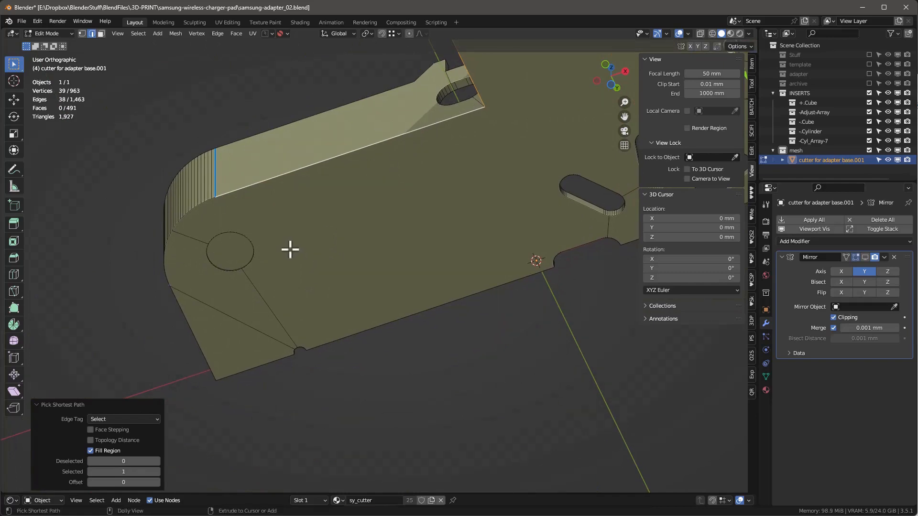
{"action": "left_click", "coordinate": [168, 279], "text": "ctrl+shift"}
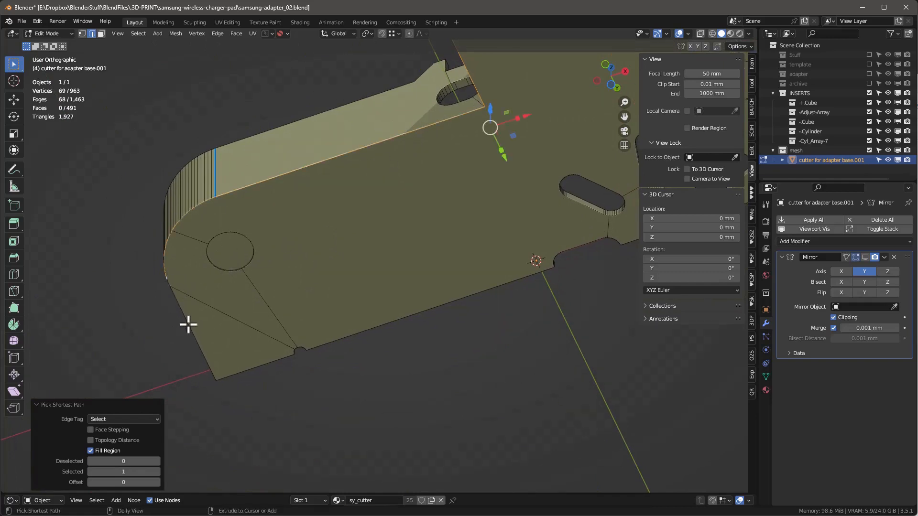
{"action": "left_click", "coordinate": [189, 326], "text": "ctrl+shift"}
Bevel the selected outer bottom edges with one segment, about 3.13 mm wide.
{"action": "middle_click_drag", "start_coordinate": [219, 303], "coordinate": [510, 244]}
{"action": "key", "text": "ctrl+b"}
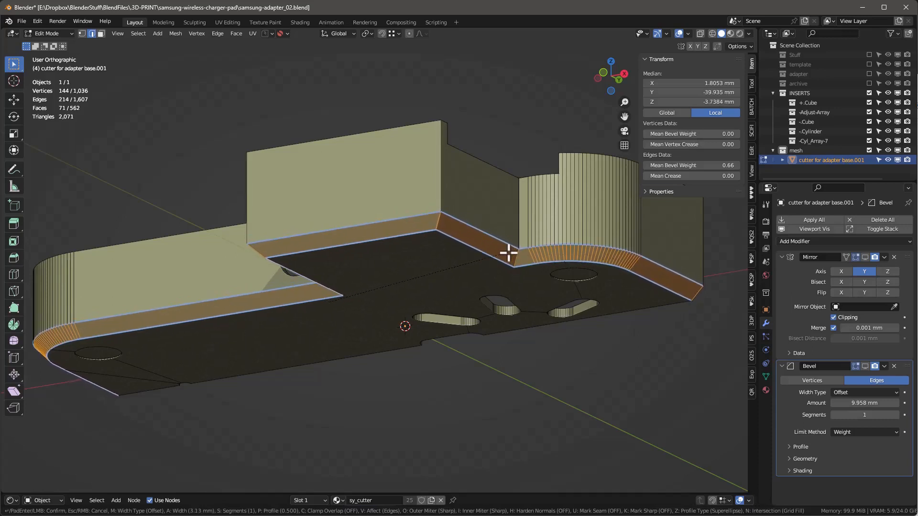
{"action": "key", "text": "Escape"}
{"action": "key", "text": "ctrl+z"}
Select the inner edges where the tray floor meets the walls, including the rounded corners, and bevel them 2.6 mm with one segment.
{"action": "middle_click_drag", "start_coordinate": [508, 253], "coordinate": [250, 253]}
{"action": "scroll", "coordinate": [250, 253], "scroll_direction": "up", "scroll_amount": 2}
{"action": "left_click", "coordinate": [234, 262]}
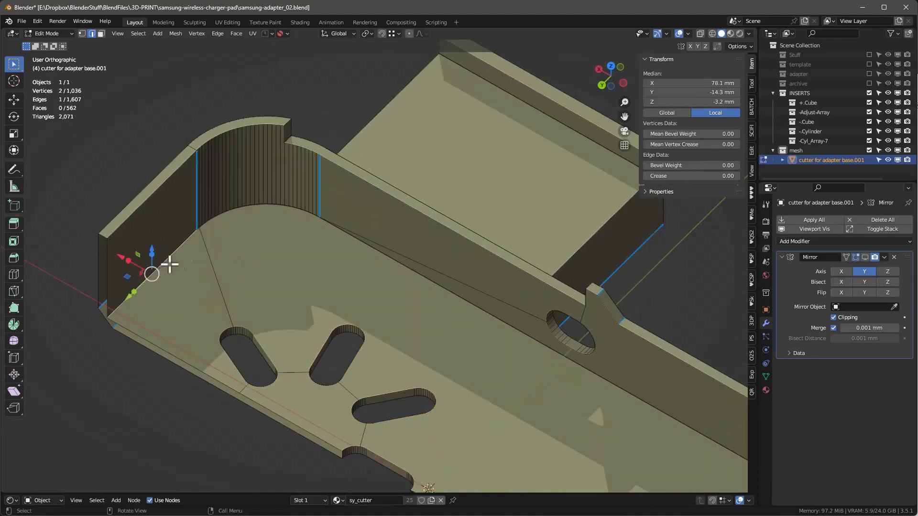
{"action": "left_click", "coordinate": [406, 268], "text": "ctrl+shift"}
{"action": "middle_click_drag", "start_coordinate": [576, 419], "coordinate": [594, 261]}
{"action": "left_click", "coordinate": [591, 266], "text": "ctrl+shift"}
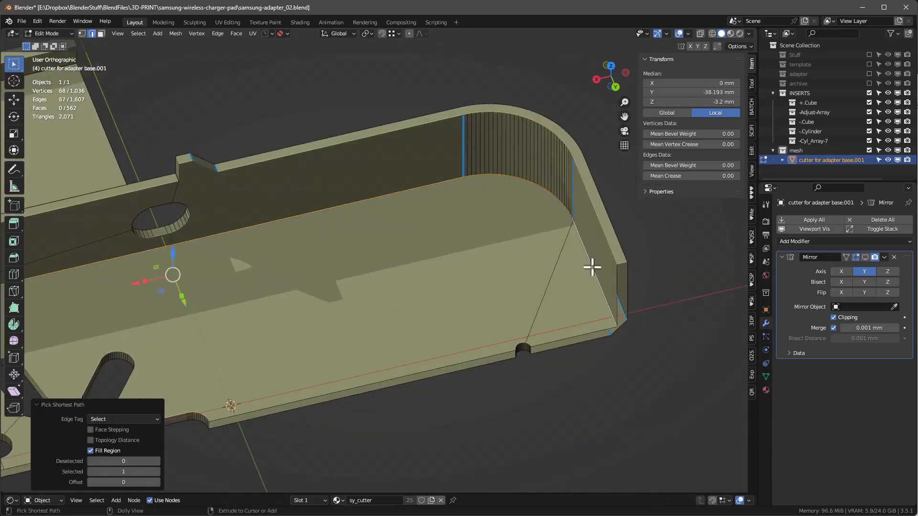
{"action": "key", "text": "ctrl+b"}
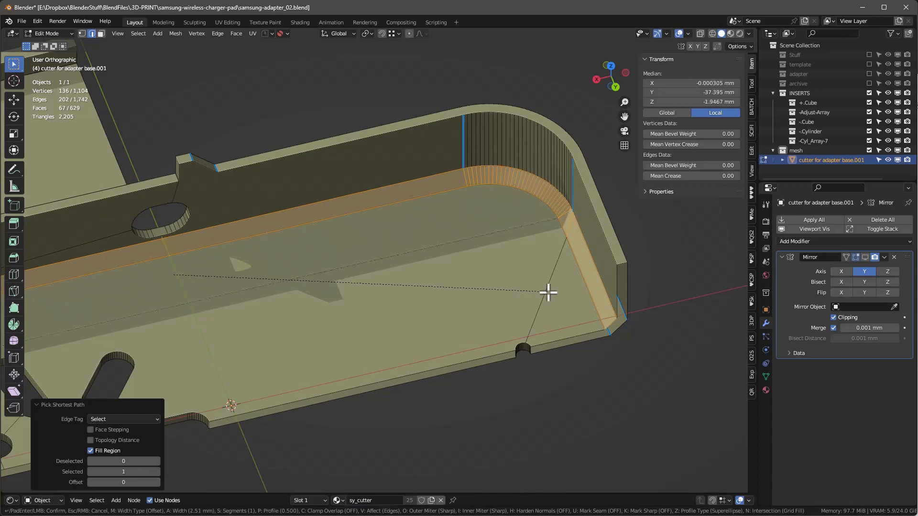
{"action": "left_click", "coordinate": [548, 293]}
Turn on the Mirror modifier's viewport display to show the complete adapter.
{"action": "left_click", "coordinate": [866, 259]}
{"action": "scroll", "coordinate": [549, 353], "scroll_direction": "down", "scroll_amount": 7}
{"action": "middle_click_drag", "start_coordinate": [549, 353], "coordinate": [465, 354]}
{"action": "scroll", "coordinate": [547, 344], "scroll_direction": "up", "scroll_amount": 5}
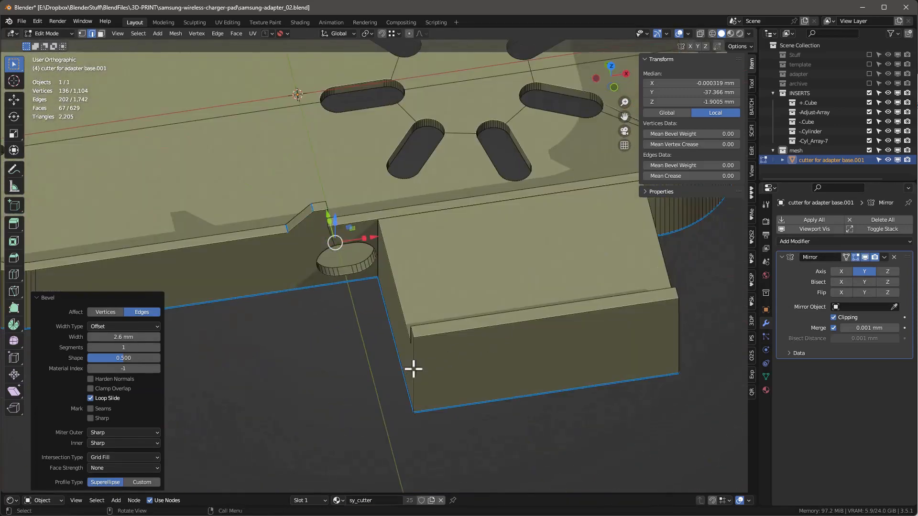
Bevel the two vertical outer corner edges at the side arm's end about 1.63 mm with one segment.
{"action": "left_click", "coordinate": [413, 369]}
{"action": "left_click", "coordinate": [675, 335], "text": "shift"}
{"action": "scroll", "coordinate": [547, 302], "scroll_direction": "down", "scroll_amount": 6}
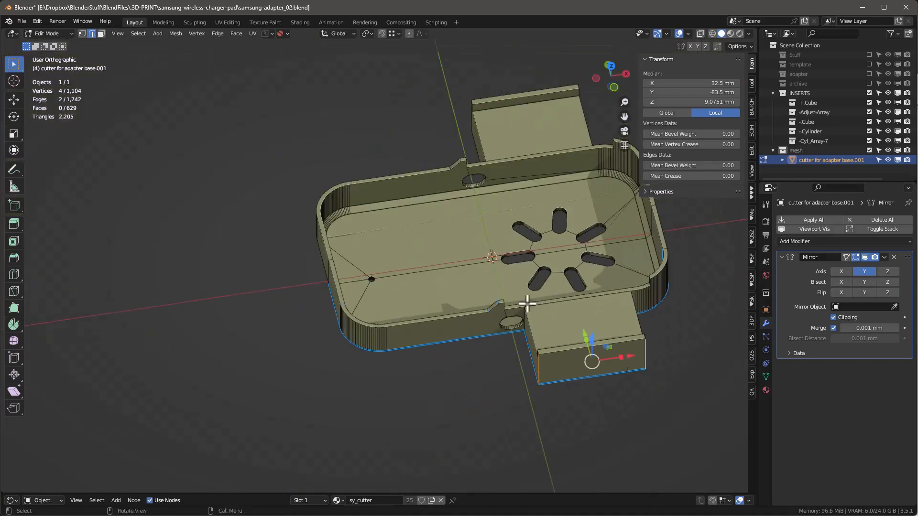
{"action": "scroll", "coordinate": [450, 382], "scroll_direction": "up", "scroll_amount": 4}
{"action": "key", "text": "ctrl+b"}
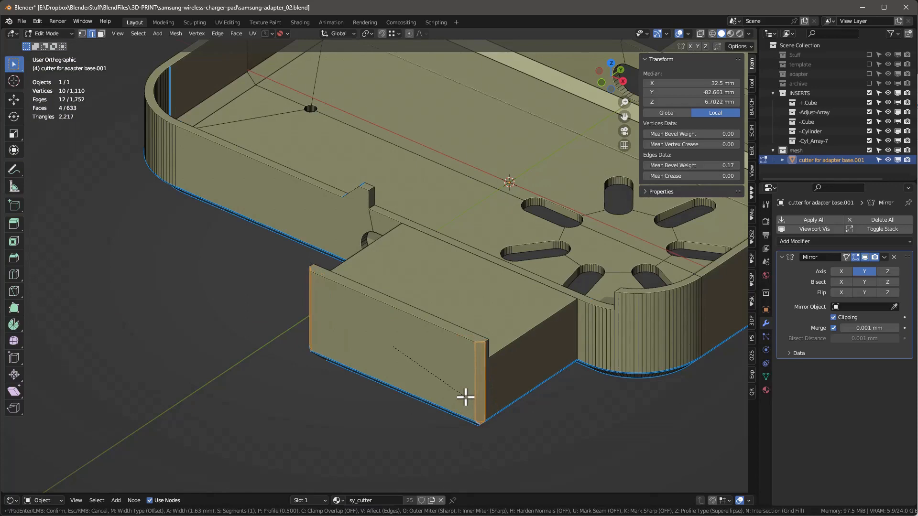
{"action": "left_click", "coordinate": [465, 397]}
{"action": "middle_click_drag", "start_coordinate": [465, 395], "coordinate": [444, 348]}
{"action": "scroll", "coordinate": [440, 371], "scroll_direction": "down", "scroll_amount": 5}
{"action": "scroll", "coordinate": [464, 380], "scroll_direction": "up", "scroll_amount": 5}
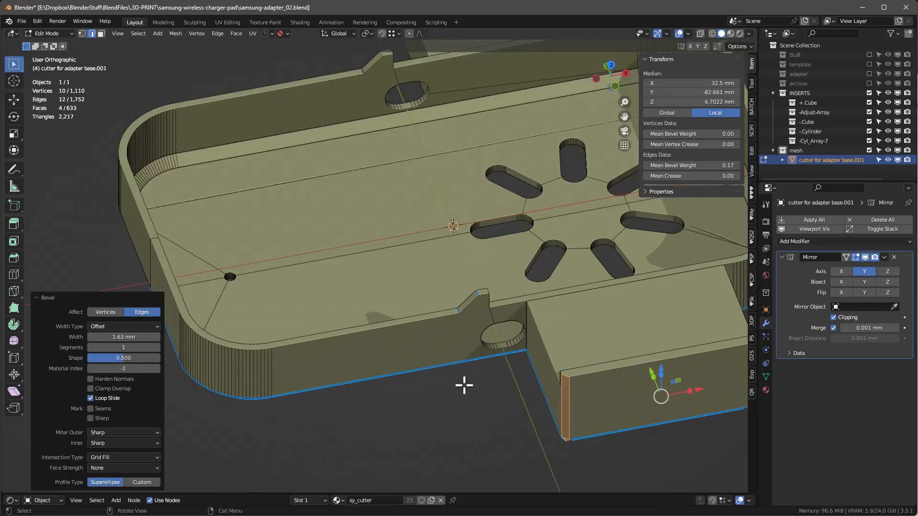
{"action": "scroll", "coordinate": [473, 376], "scroll_direction": "down", "scroll_amount": 4}
{"action": "middle_click_drag", "start_coordinate": [483, 371], "coordinate": [501, 371]}
Return to Object Mode and export the adapter mesh as an STL file.
{"action": "key", "text": "Tab"}
{"action": "scroll", "coordinate": [491, 376], "scroll_direction": "down", "scroll_amount": 3}
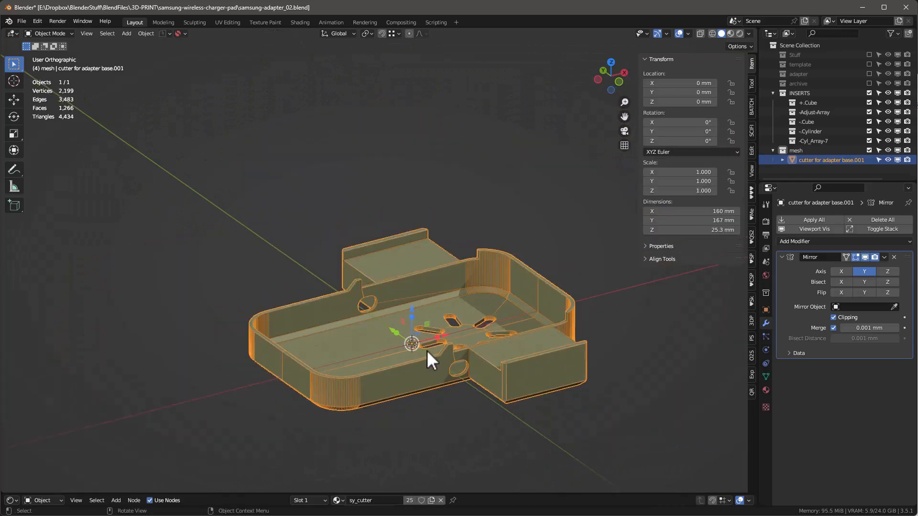
{"action": "middle_click_drag", "start_coordinate": [485, 324], "coordinate": [340, 203], "text": "shift"}
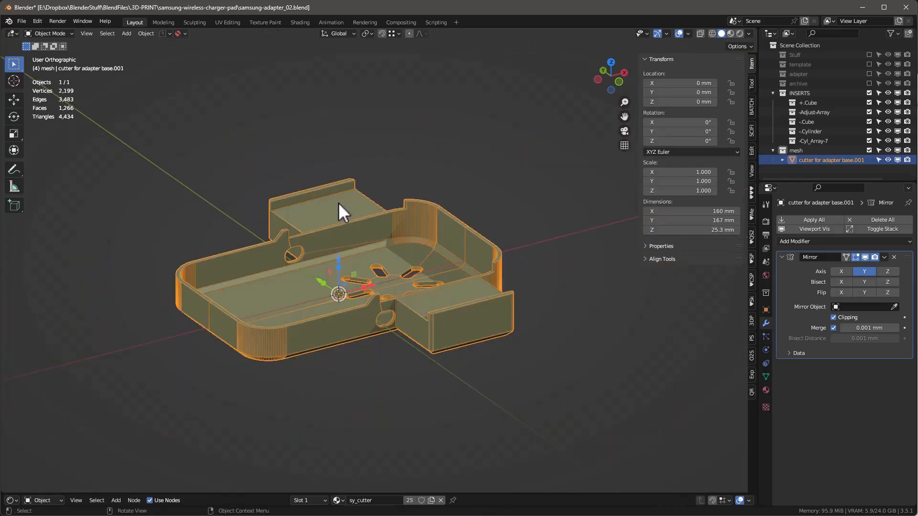
{"action": "left_click", "coordinate": [21, 22]}
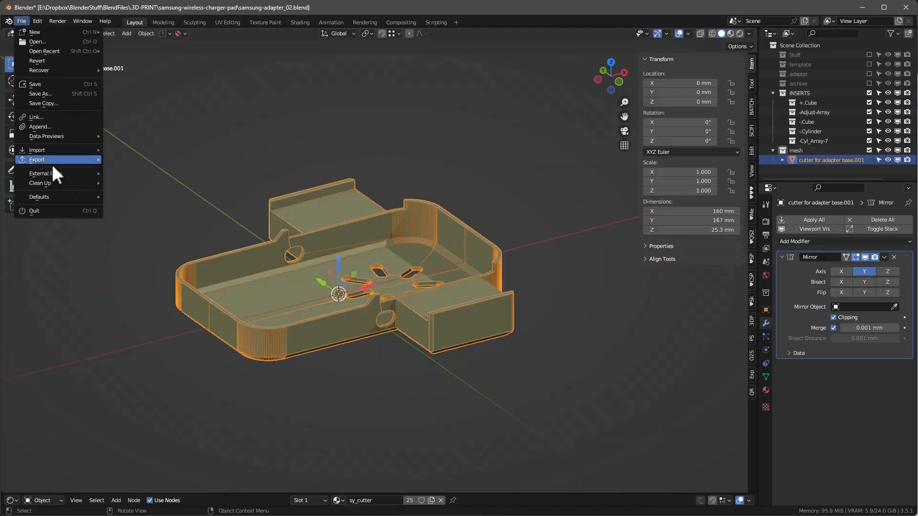
{"action": "mouse_move", "coordinate": [48, 160]}
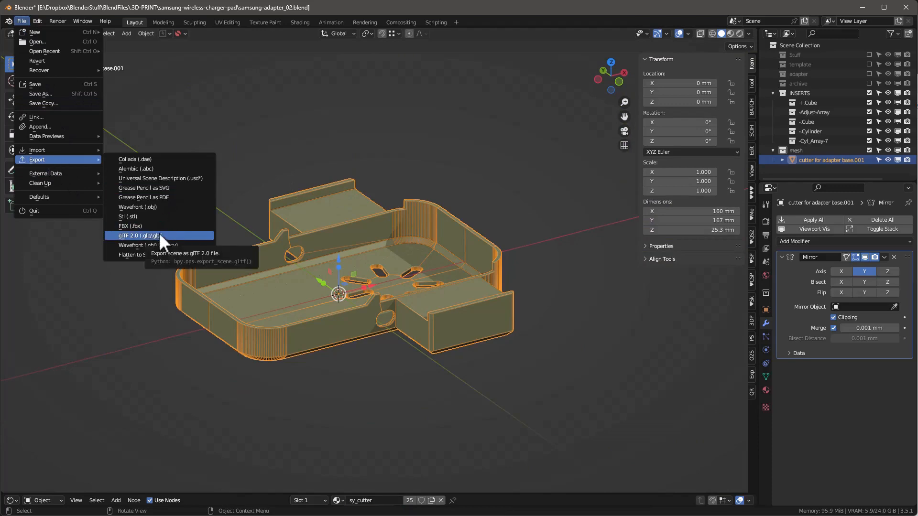
{"action": "left_click", "coordinate": [151, 215]}
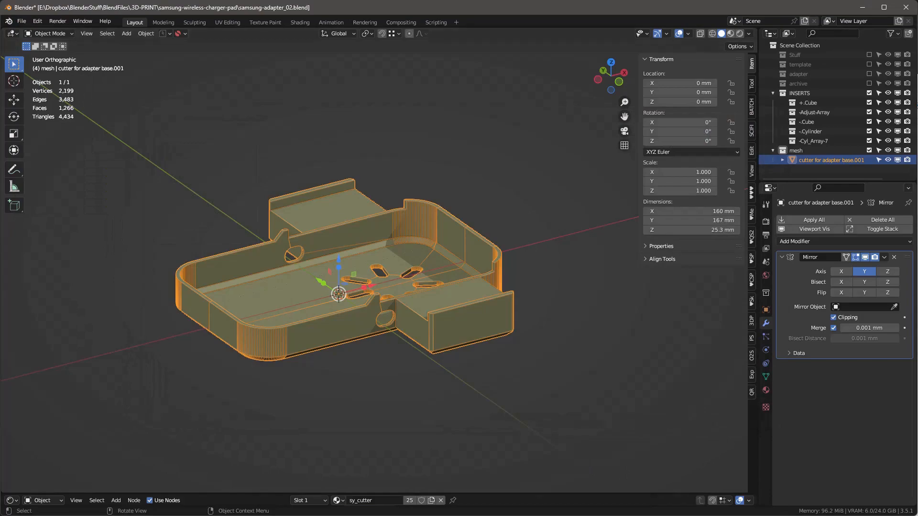
Switch to Bambu Studio, open the plate preparation view and reload samsung-adapter.stl from disk, inspecting the updated model.
{"action": "key", "text": "alt+Tab"}
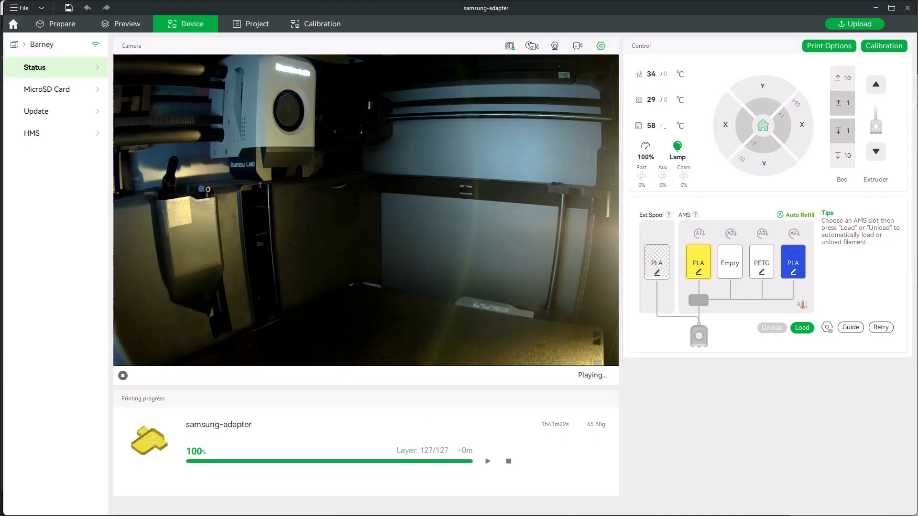
{"action": "left_click", "coordinate": [61, 28]}
{"action": "right_click", "coordinate": [529, 193]}
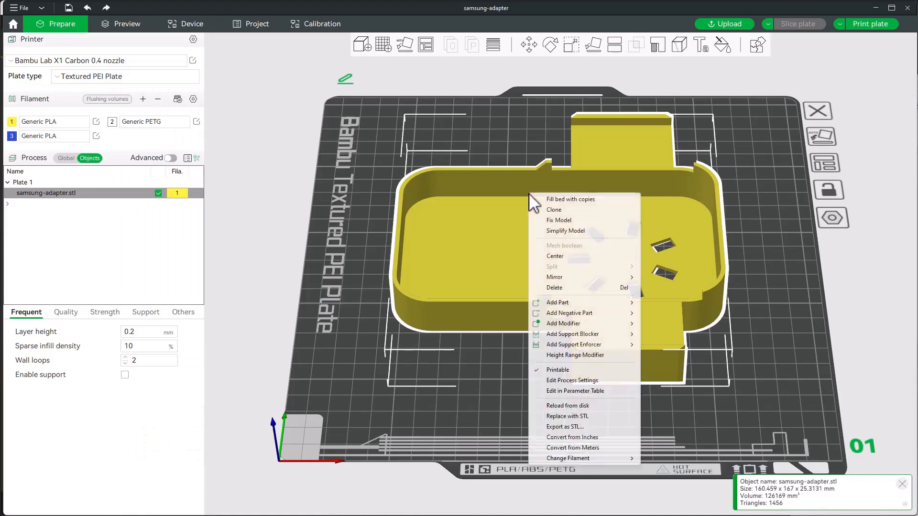
{"action": "left_click", "coordinate": [577, 406]}
{"action": "middle_click_drag", "start_coordinate": [559, 421], "coordinate": [552, 411]}
{"action": "left_click_drag", "start_coordinate": [551, 411], "coordinate": [589, 258]}
{"action": "left_click_drag", "start_coordinate": [509, 270], "coordinate": [586, 260]}
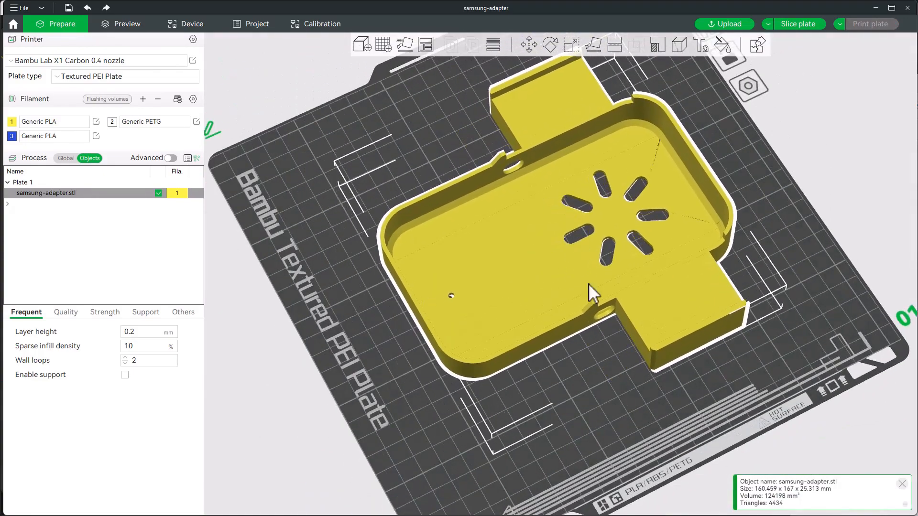